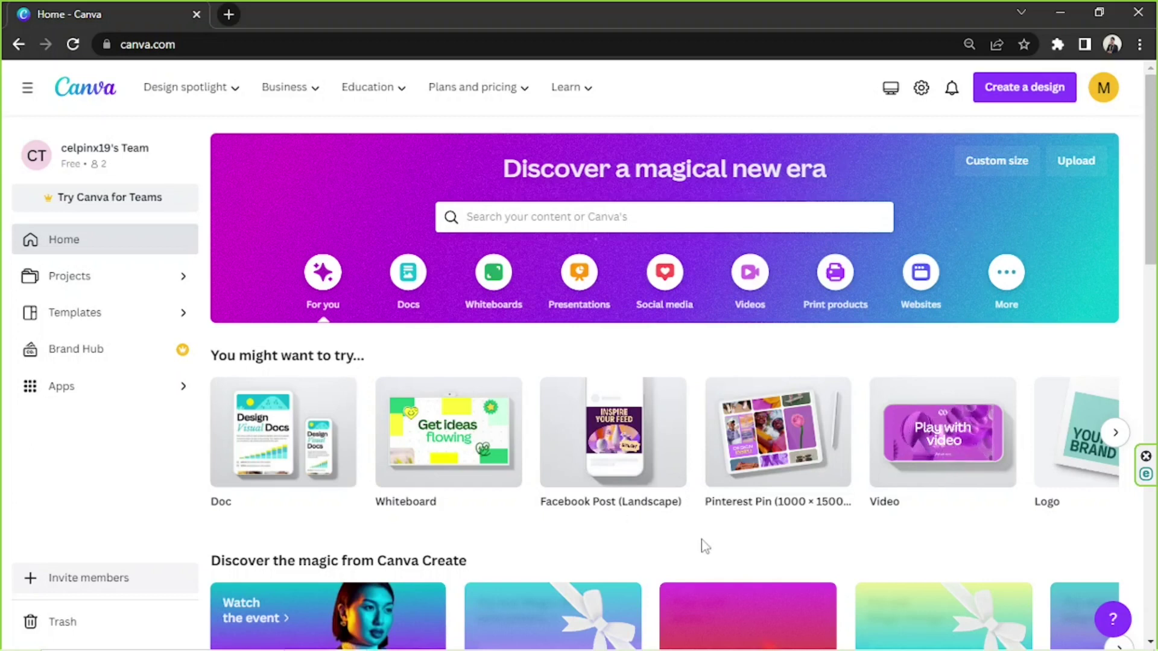
Create a new custom-size design 1080 px wide and 1080 px high
click(1038, 86)
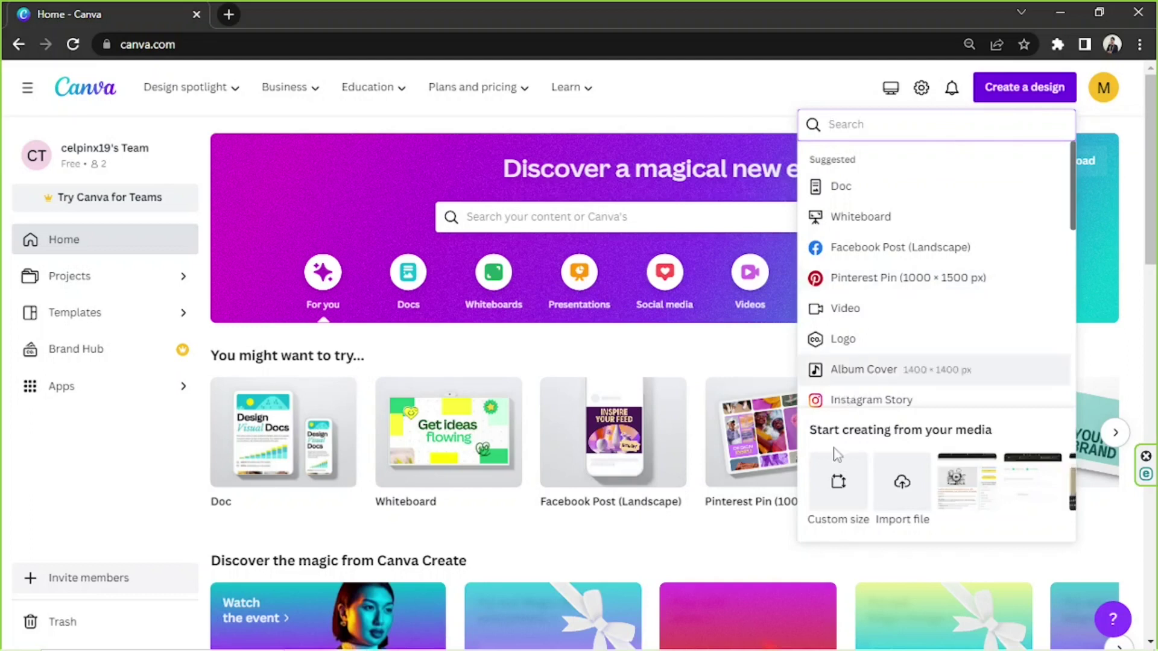
click(839, 482)
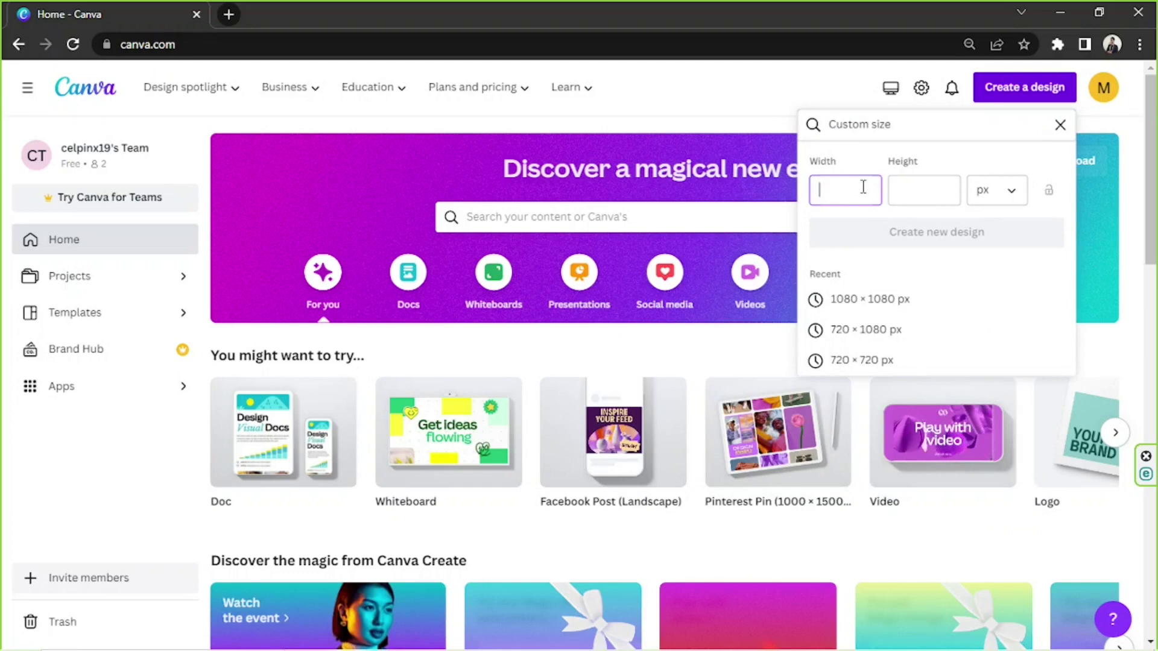
text(108)
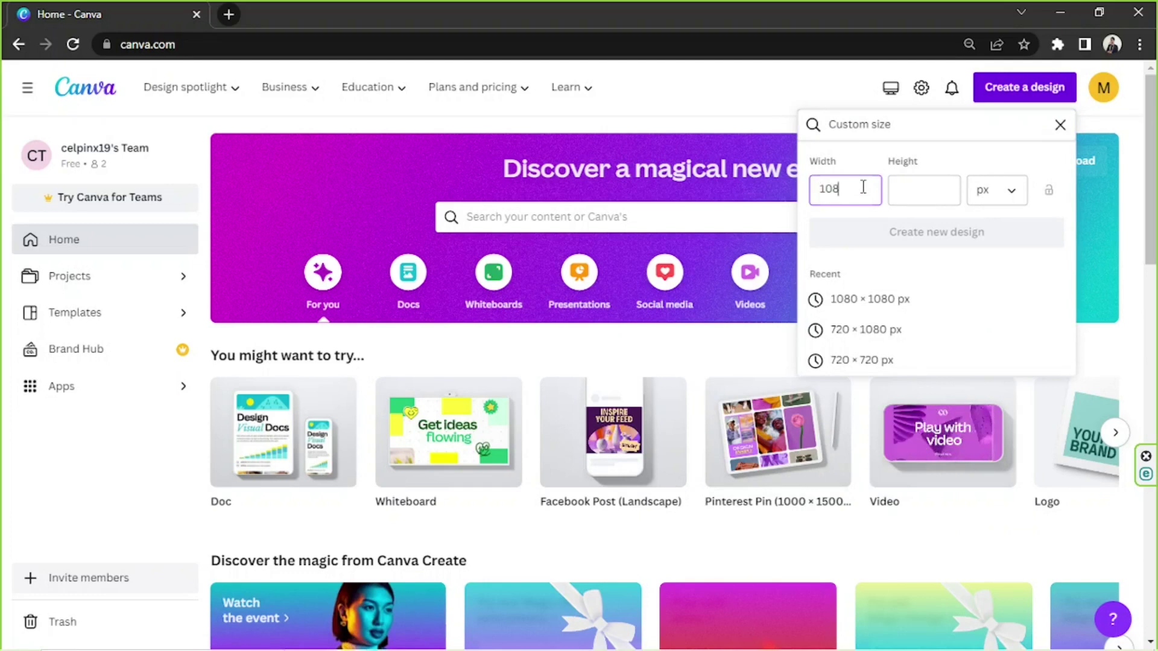
text(0)
click(890, 189)
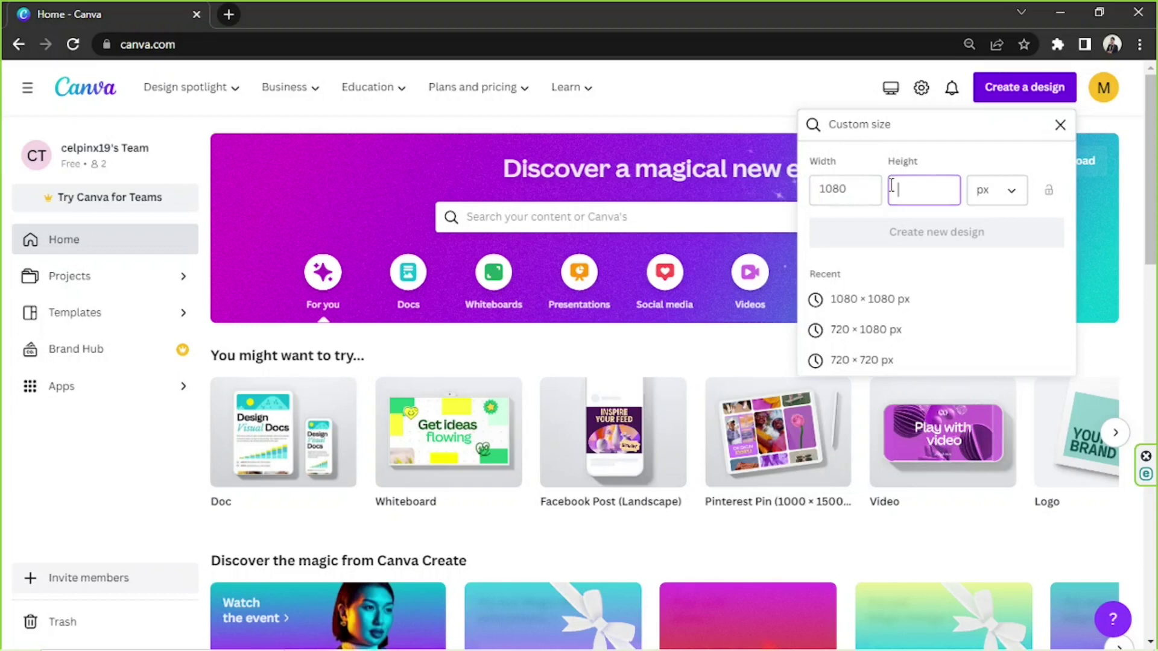
text(1080)
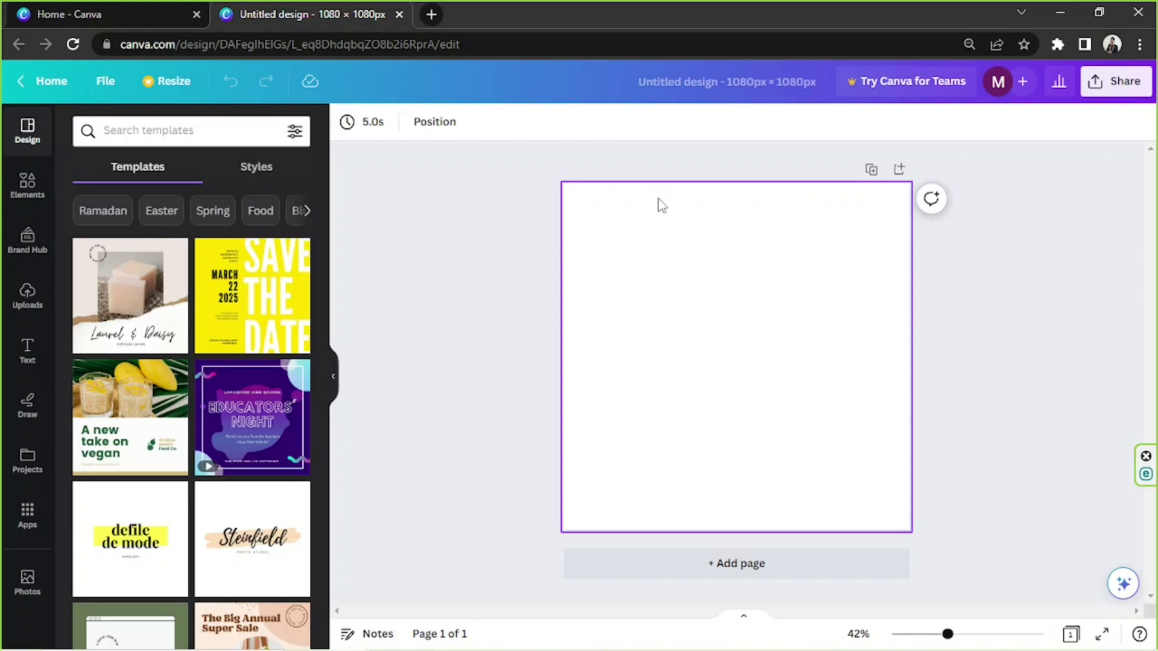
Search the elements for "shapes" and show the full Lines & Shapes collection
click(28, 184)
click(160, 131)
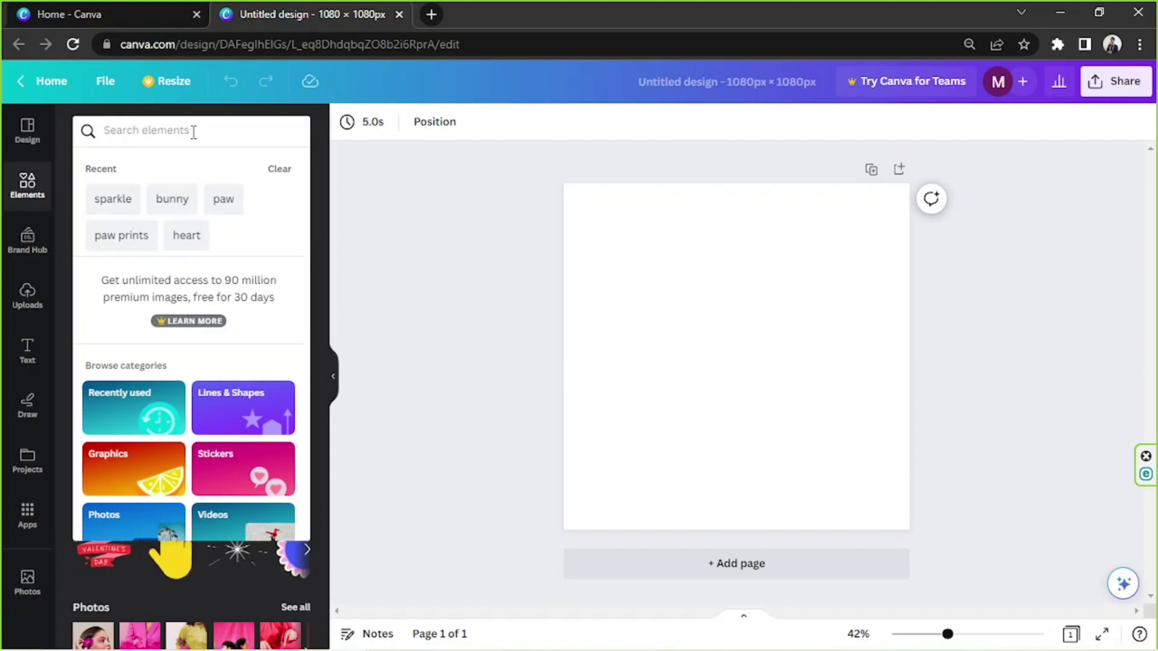
text(shapes)
key(Return)
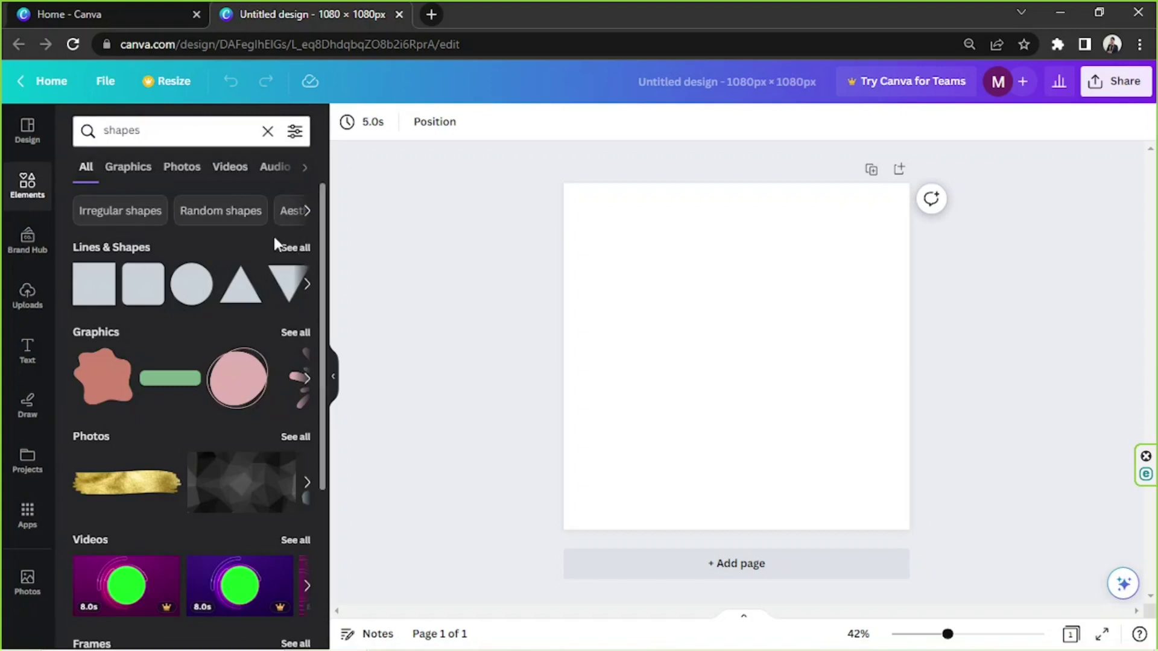
click(295, 248)
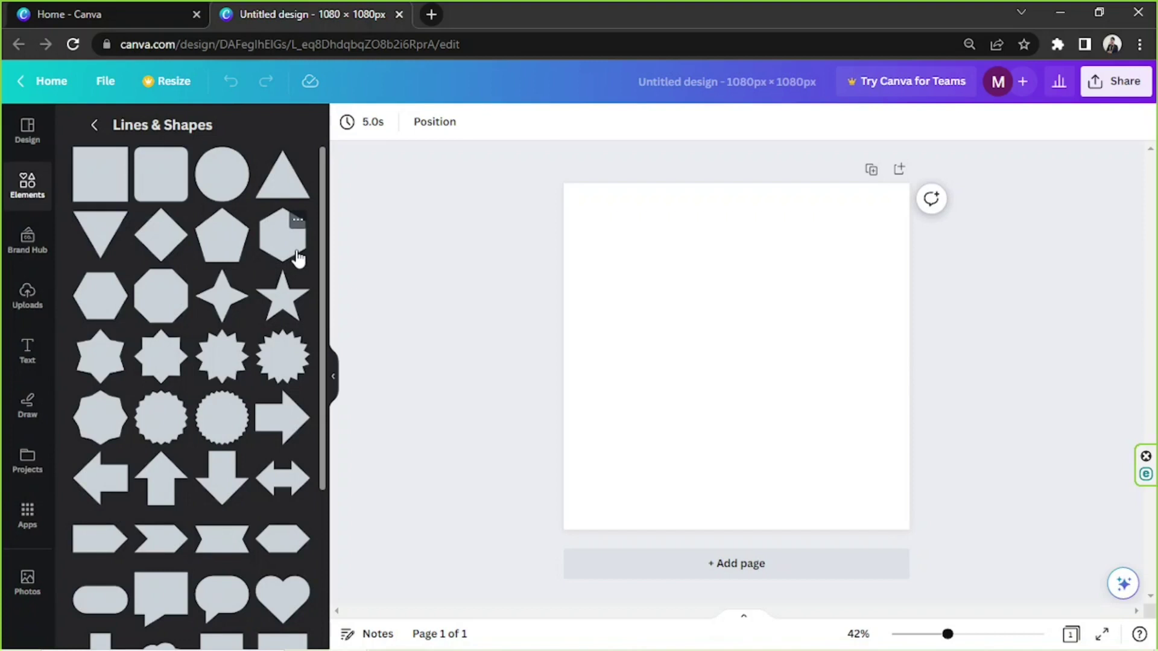
Add the flat-topped shape with a rounded bottom, enlarge it to about 460 × 570 px and centre it horizontally on the page
scroll(267, 305, down, 4)
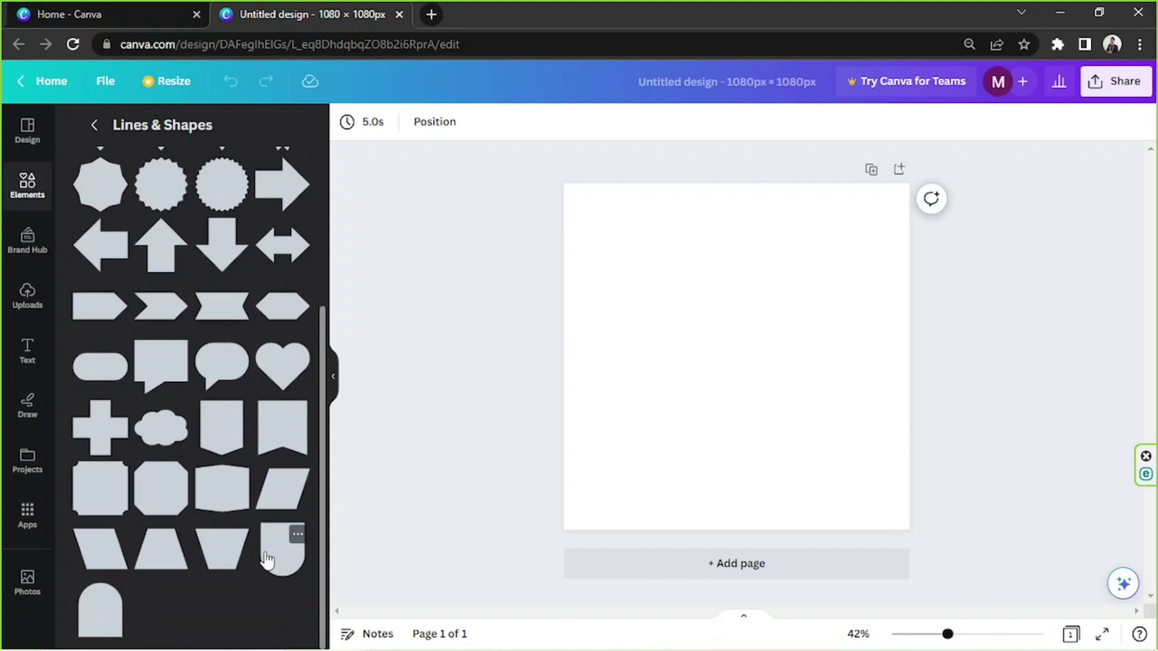
click(266, 560)
drag(780, 409, 842, 487)
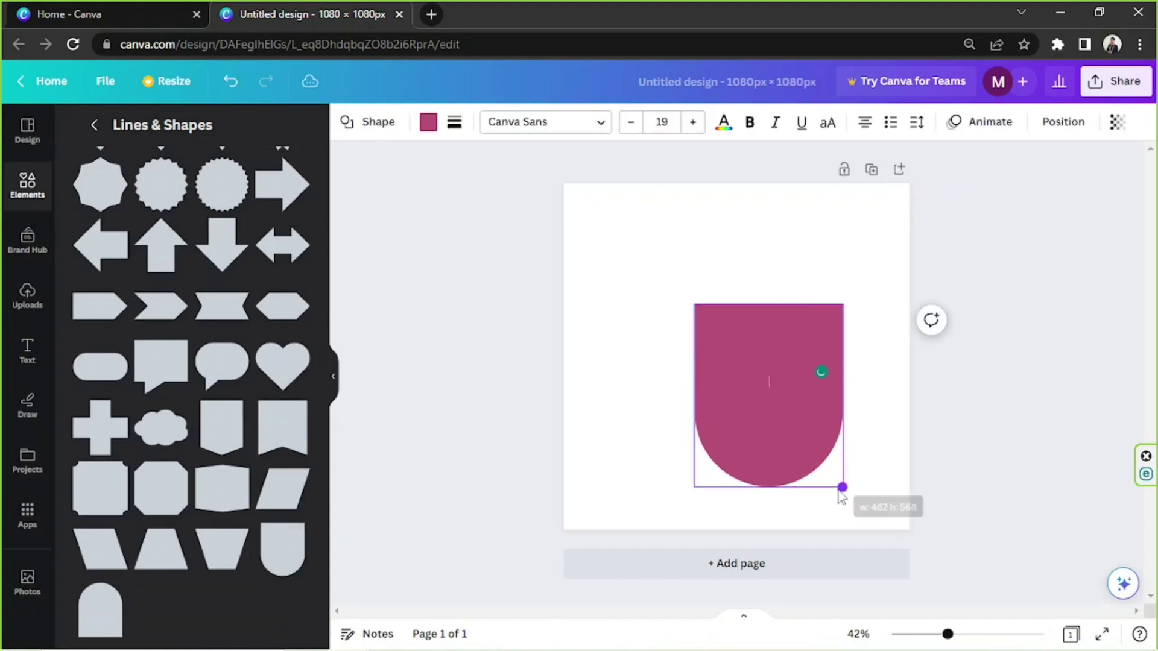
drag(798, 429, 770, 380)
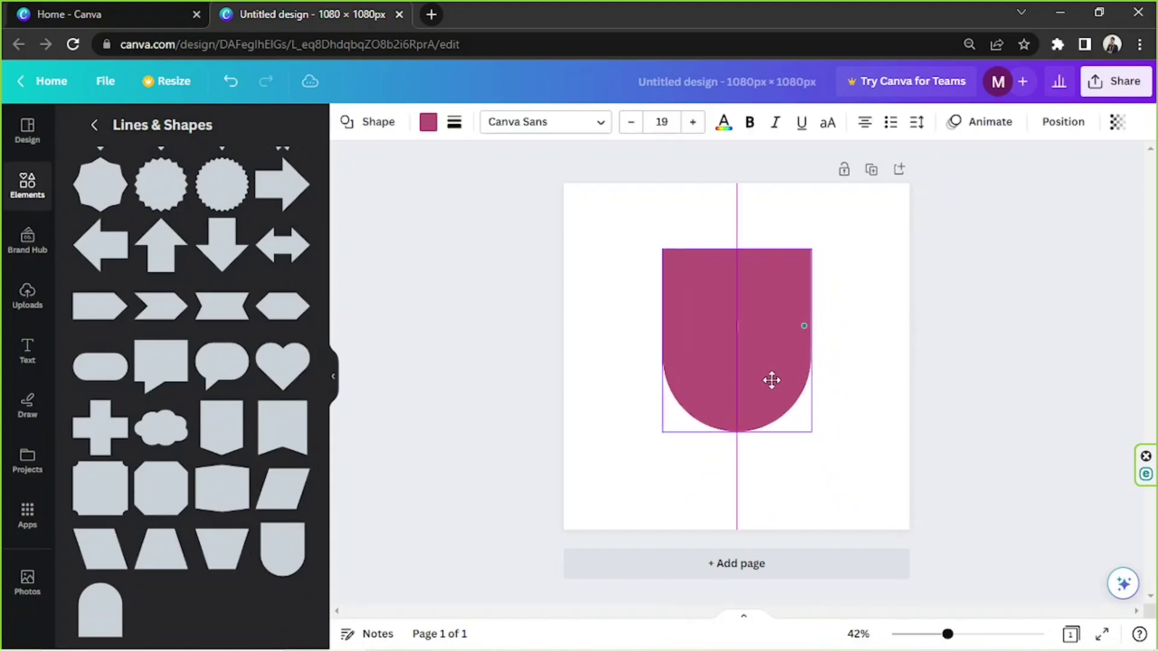
Set the page background to a custom solid pale peach colour
click(622, 344)
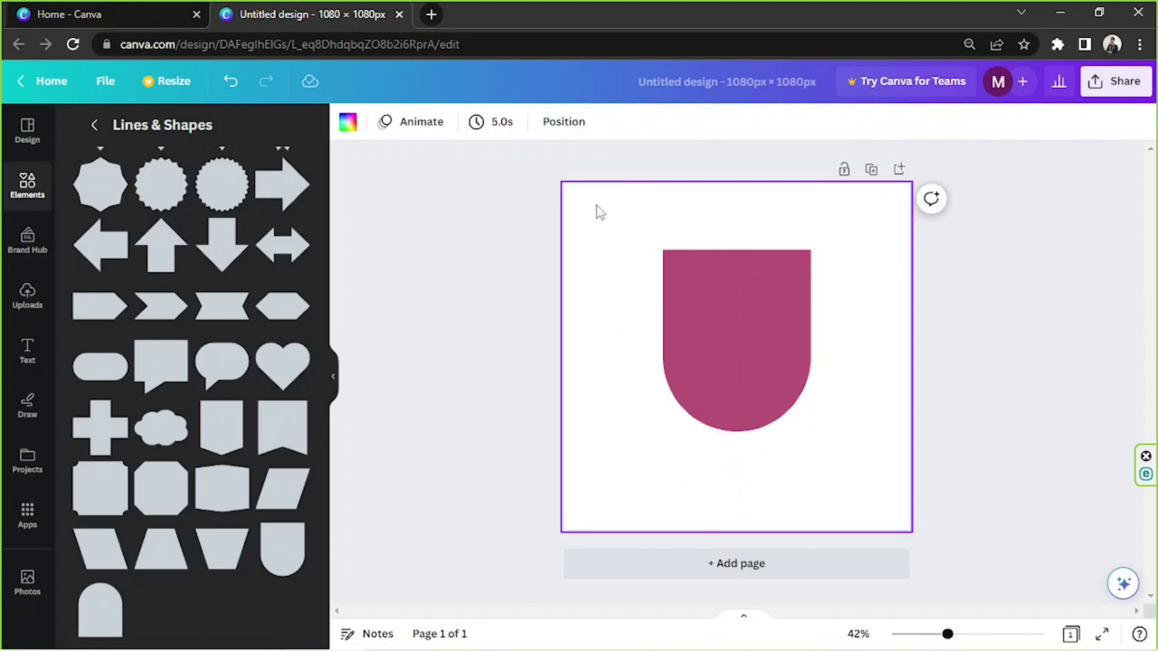
click(345, 127)
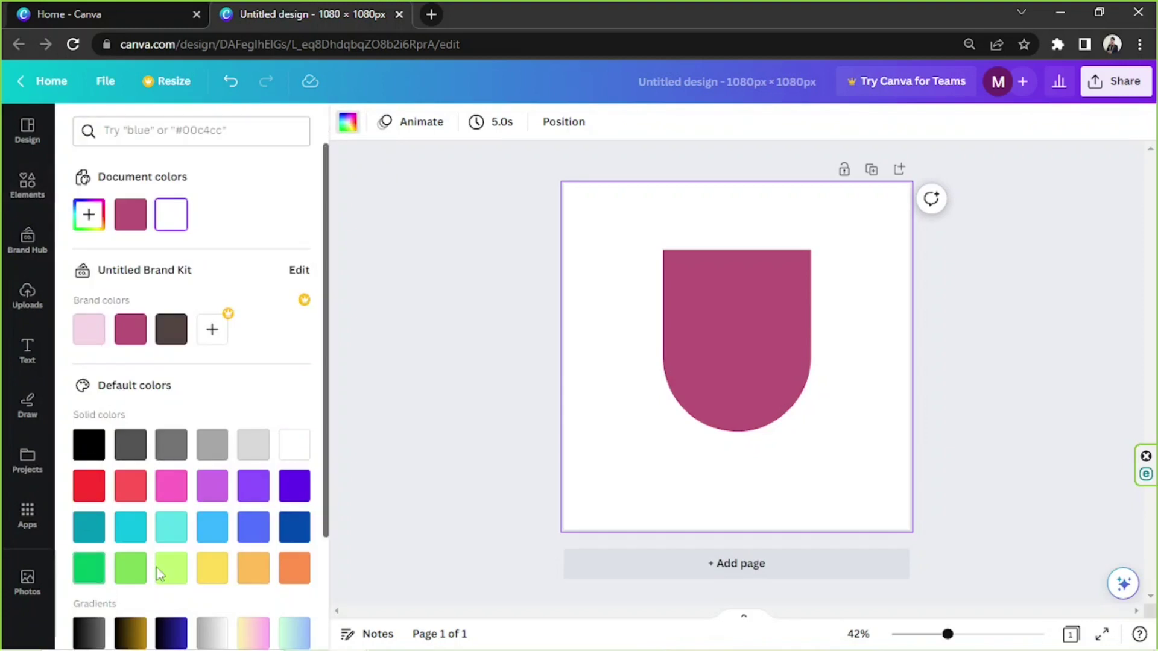
click(90, 214)
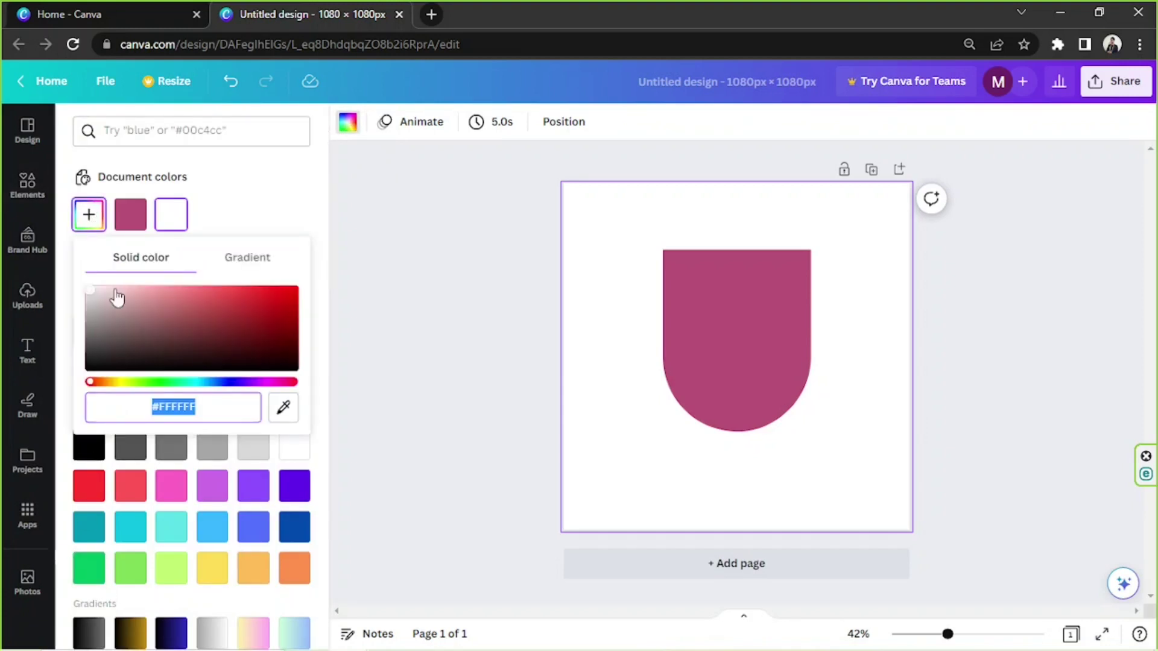
drag(116, 300, 95, 290)
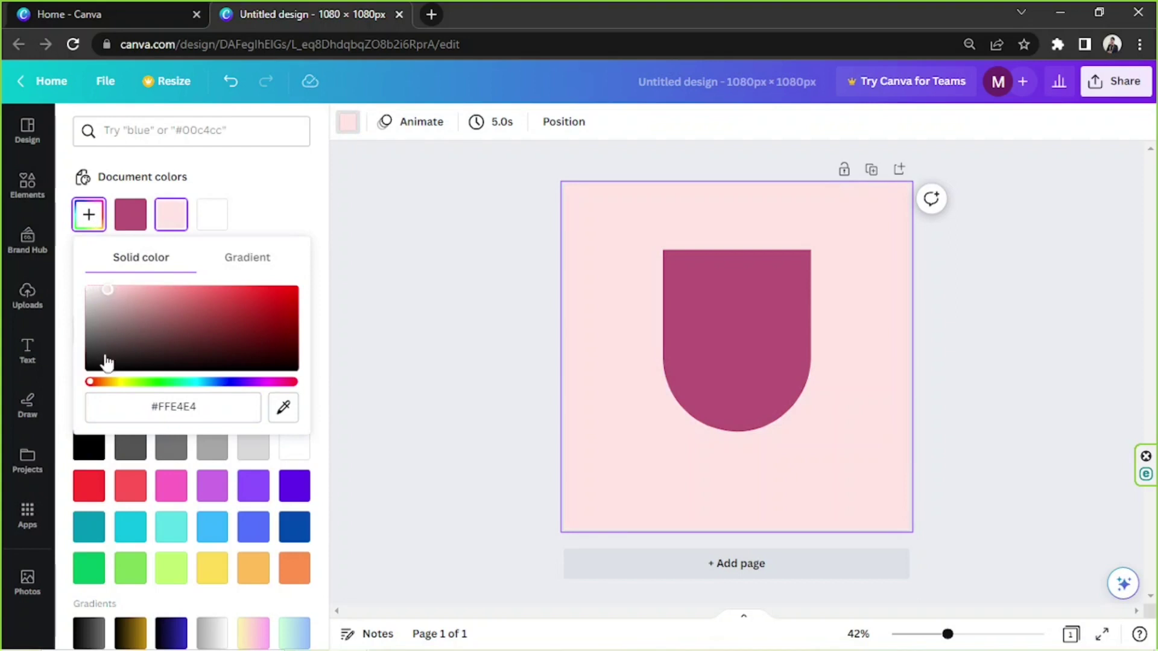
mouse_move(96, 386)
mouse_down()
mouse_move(116, 391)
mouse_move(104, 387)
mouse_up()
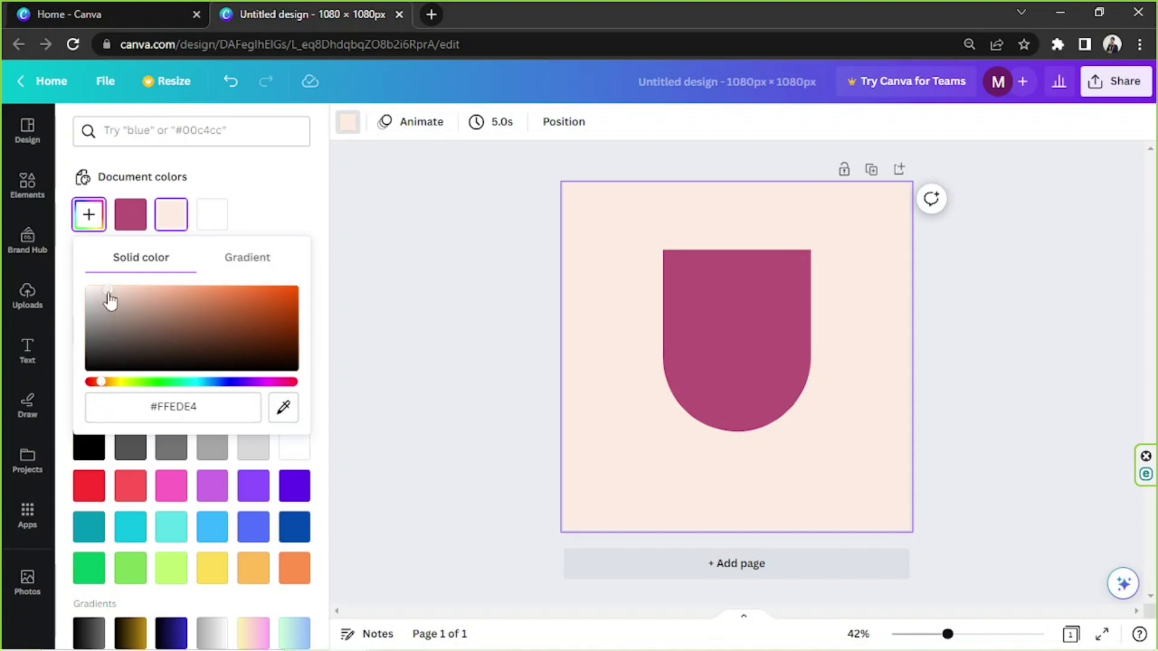
drag(107, 291, 101, 279)
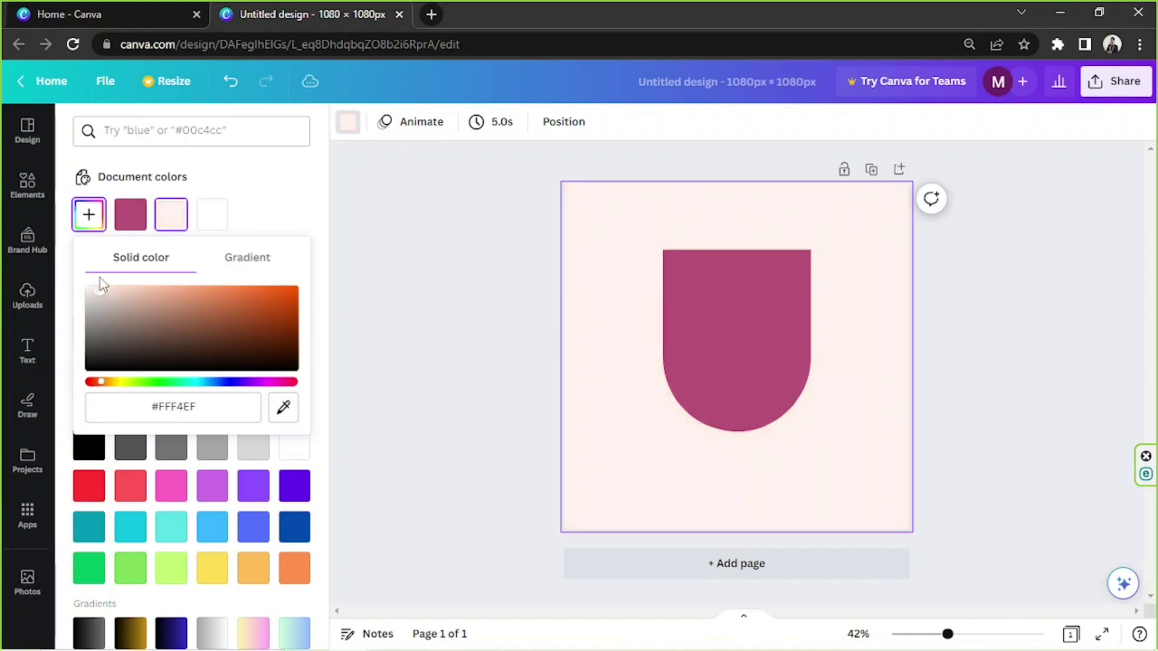
drag(109, 386, 110, 389)
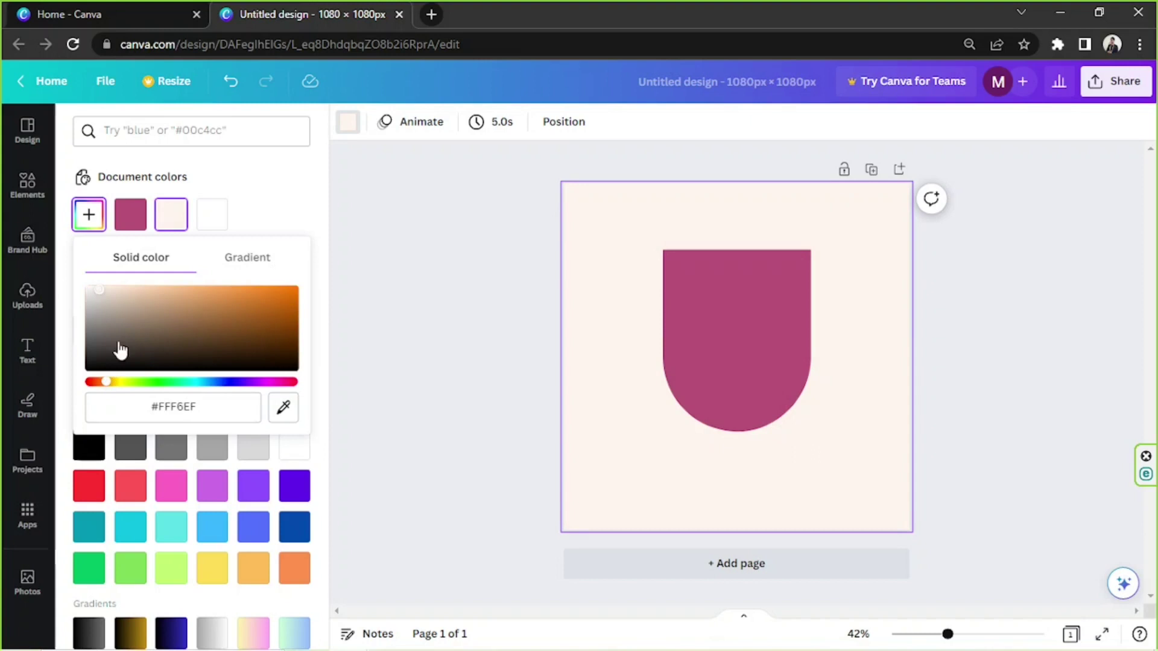
click(109, 286)
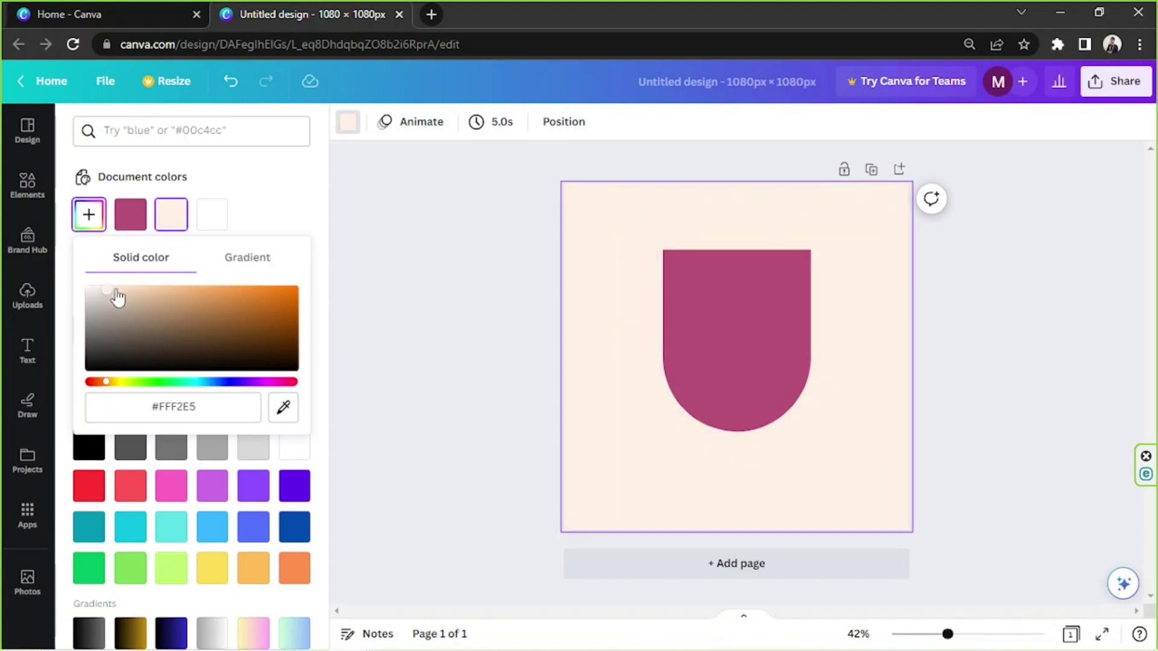
click(115, 290)
click(520, 355)
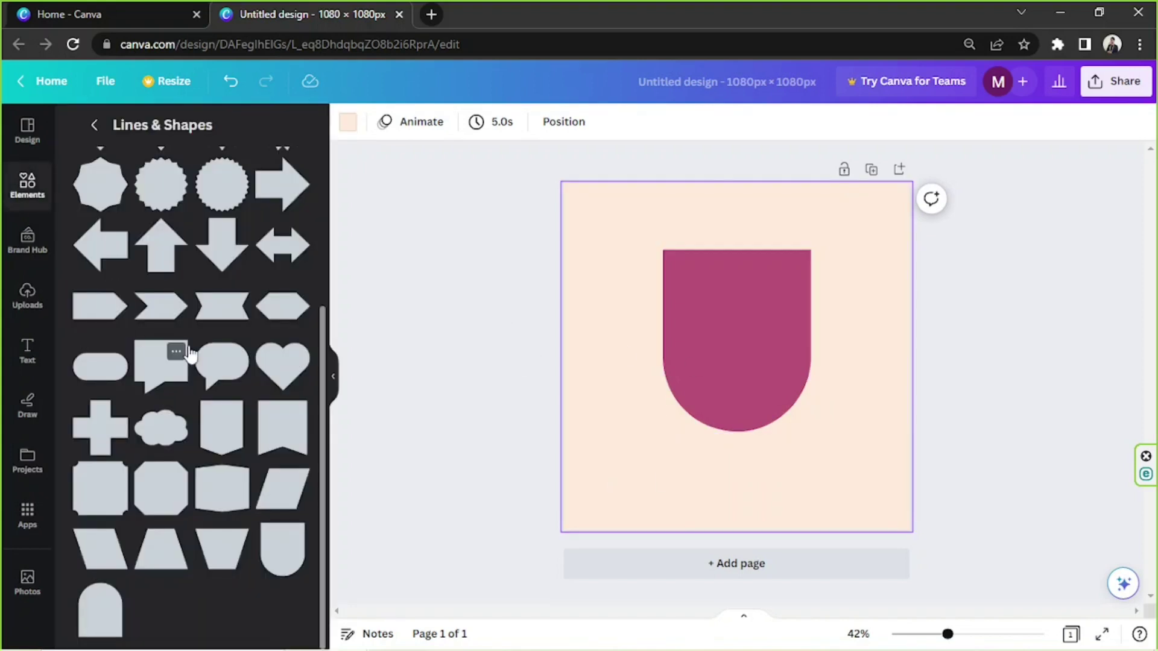
Add the teal pill-shaped graphic with a black outline from the Graphics results for "shapes"
scroll(188, 355, up, 4)
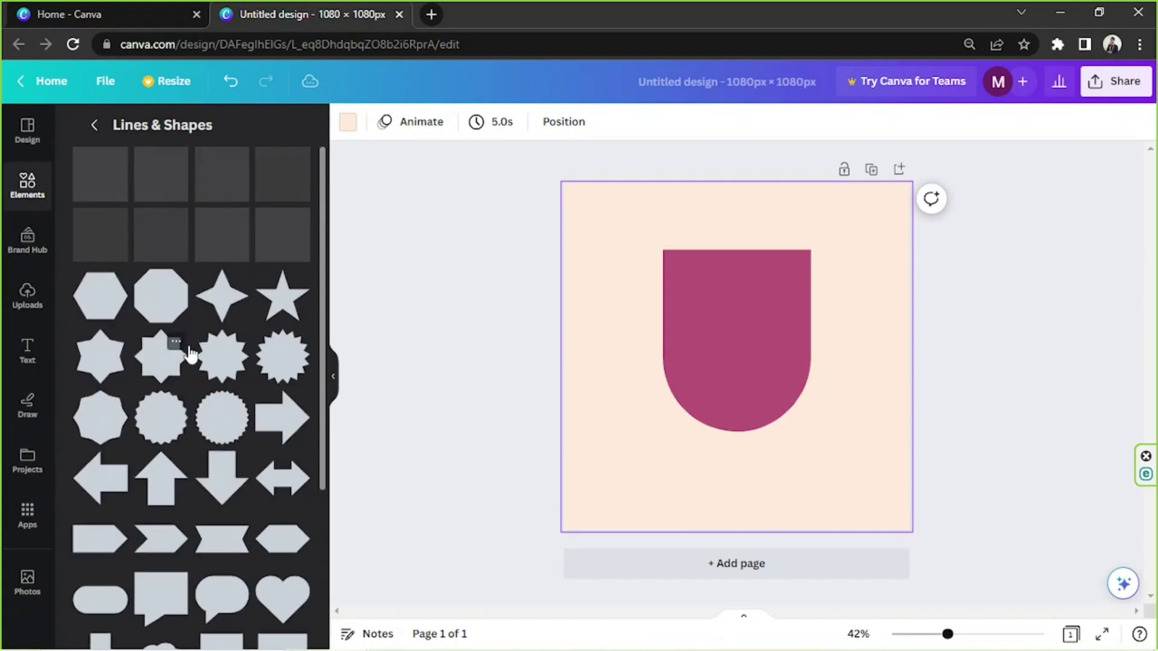
scroll(188, 354, down, 4)
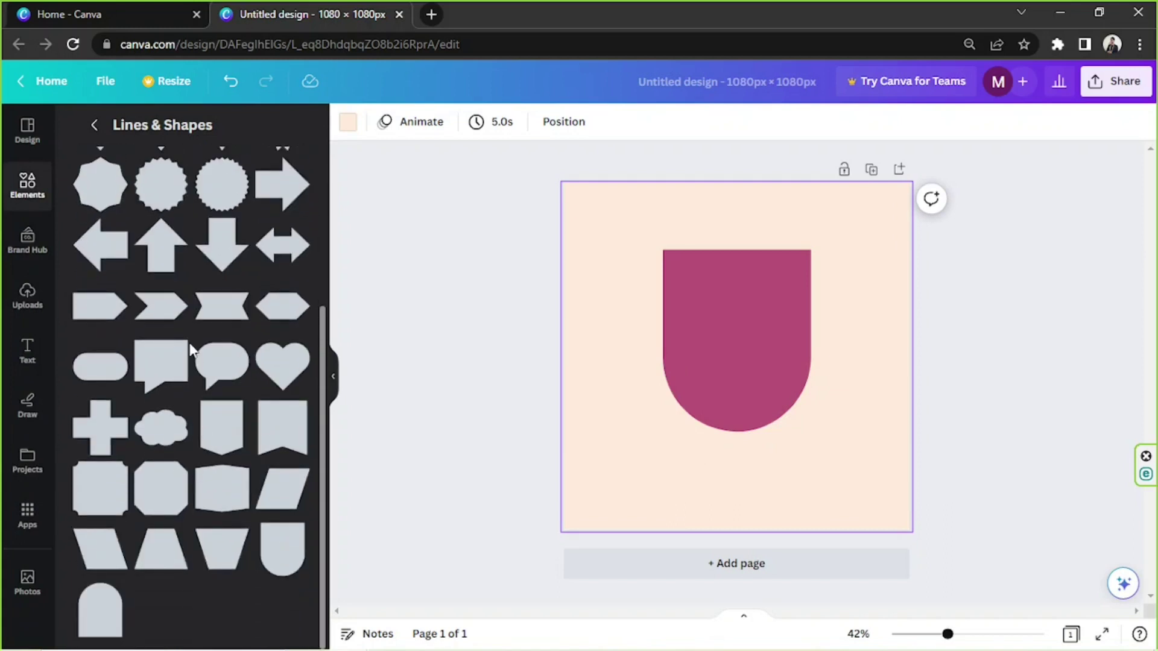
scroll(93, 193, up, 4)
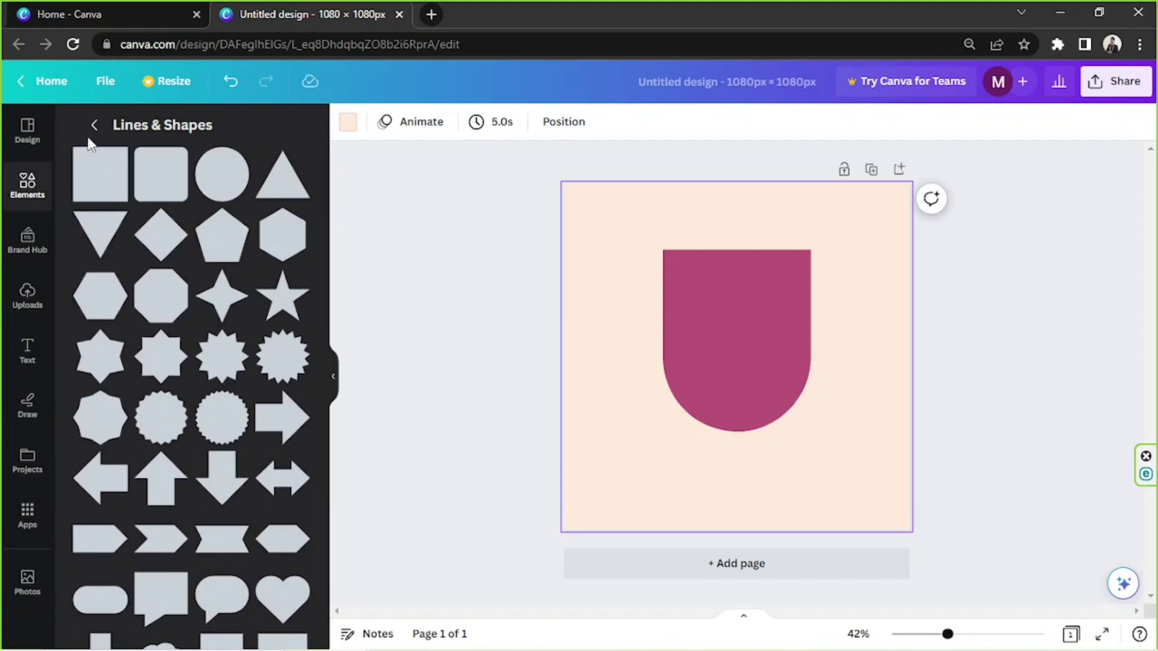
click(94, 125)
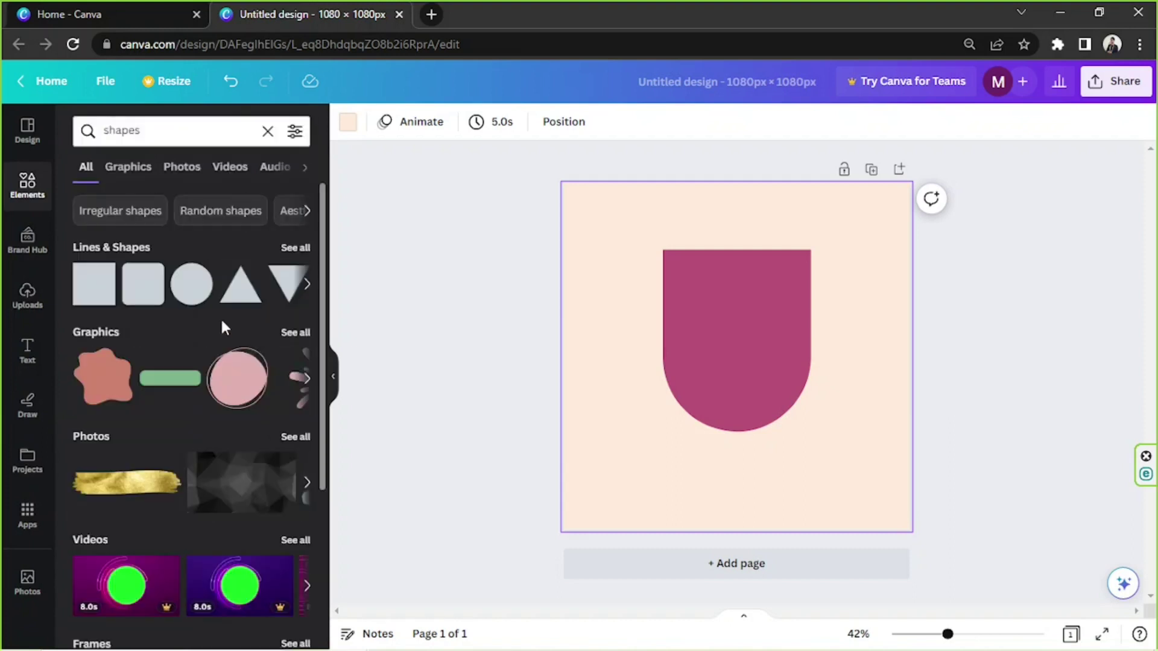
click(127, 166)
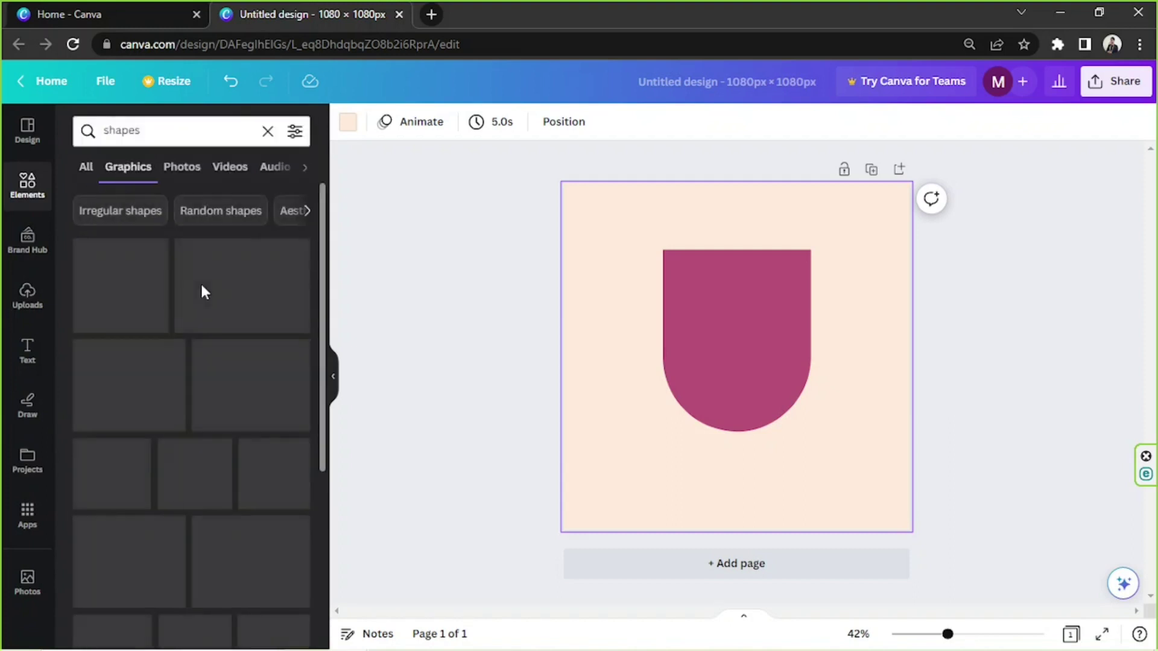
scroll(203, 305, down, 10)
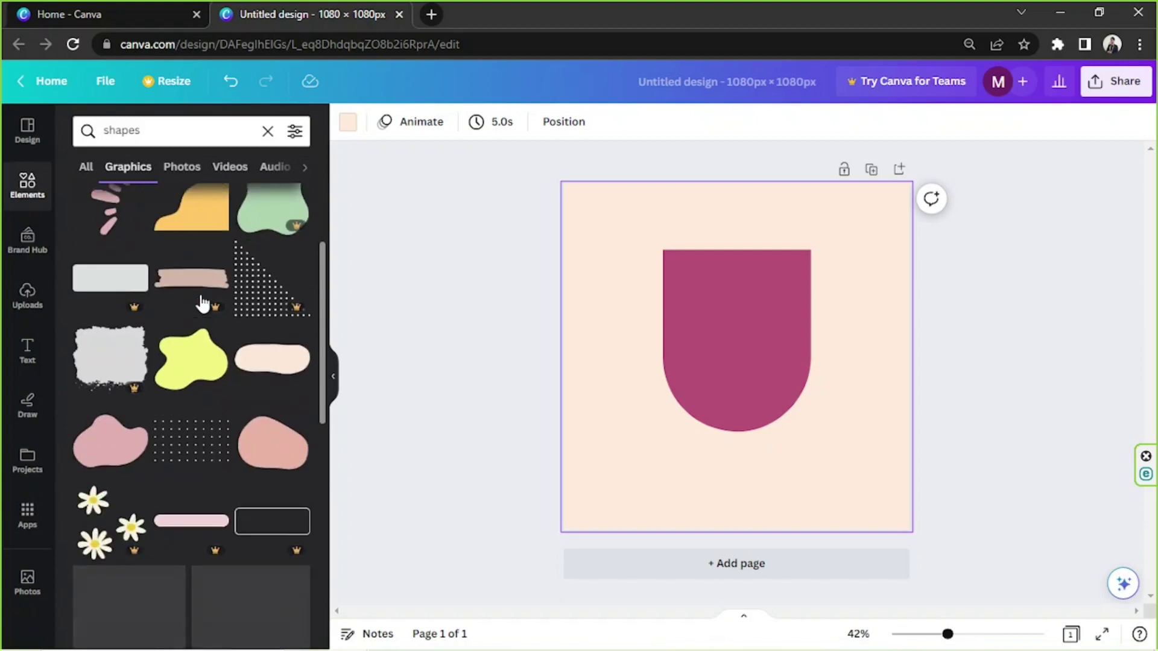
scroll(204, 304, down, 10)
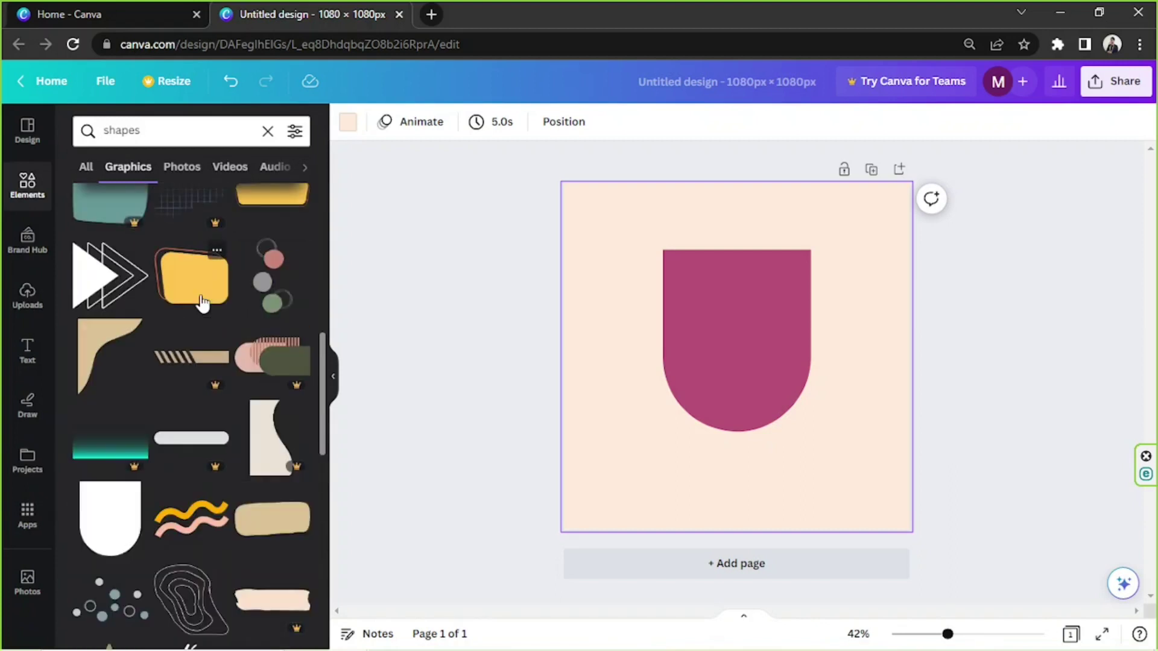
scroll(199, 313, down, 10)
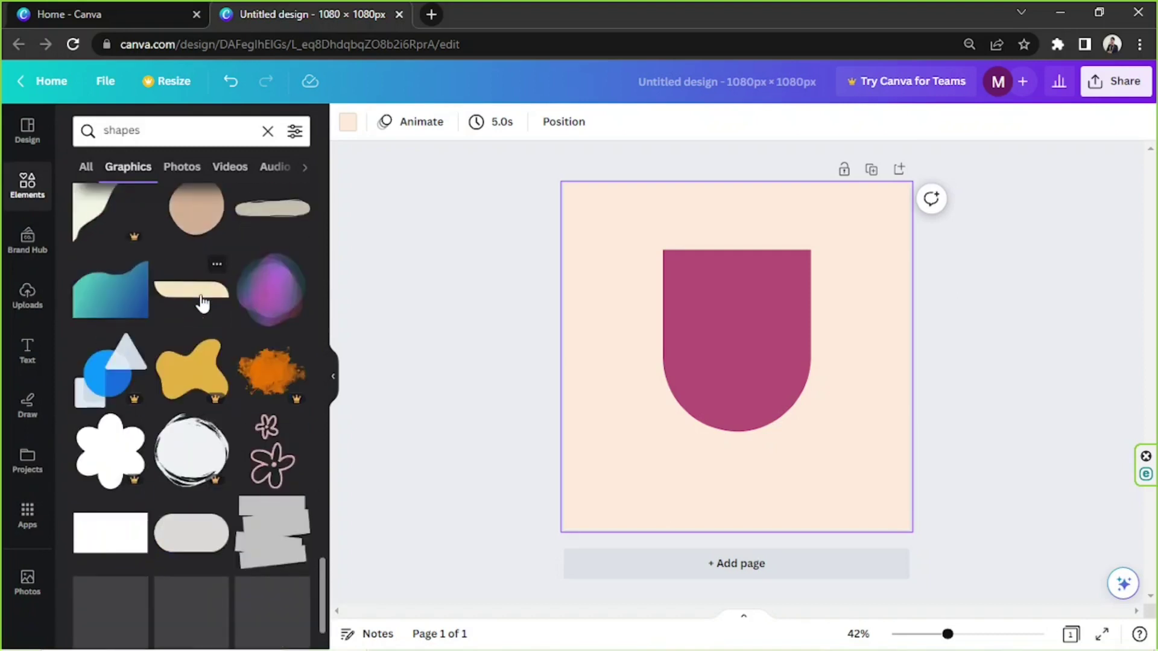
click(176, 353)
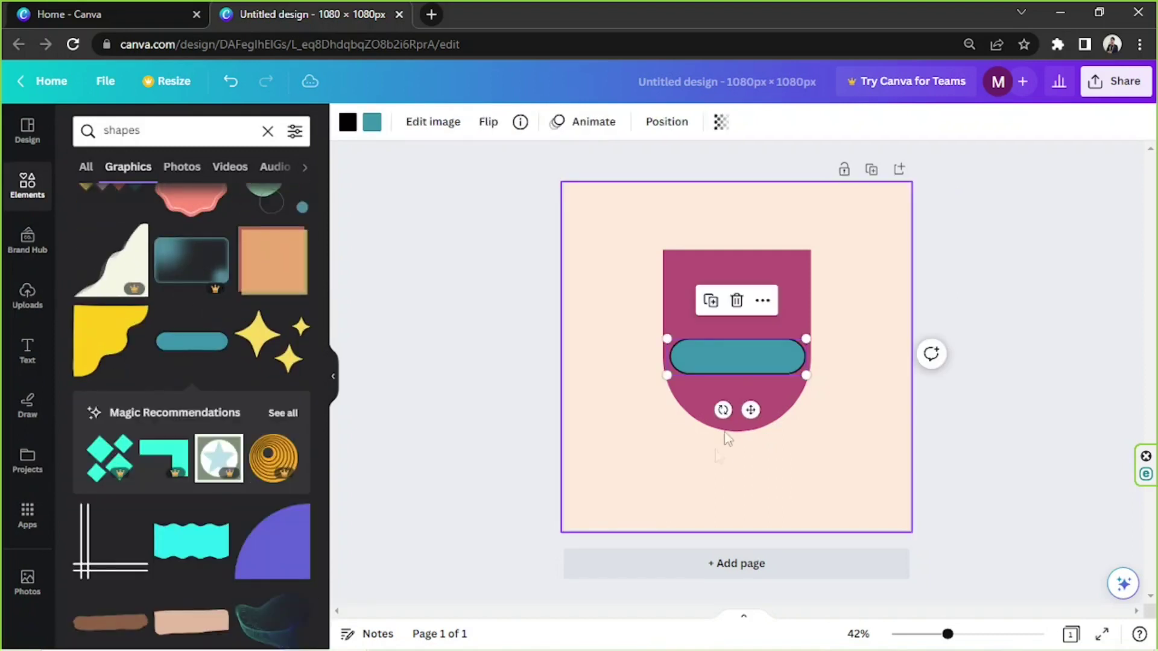
Turn the teal pill upright and enlarge it into a neck, centred below and layered behind the magenta shape
drag(721, 408, 626, 345)
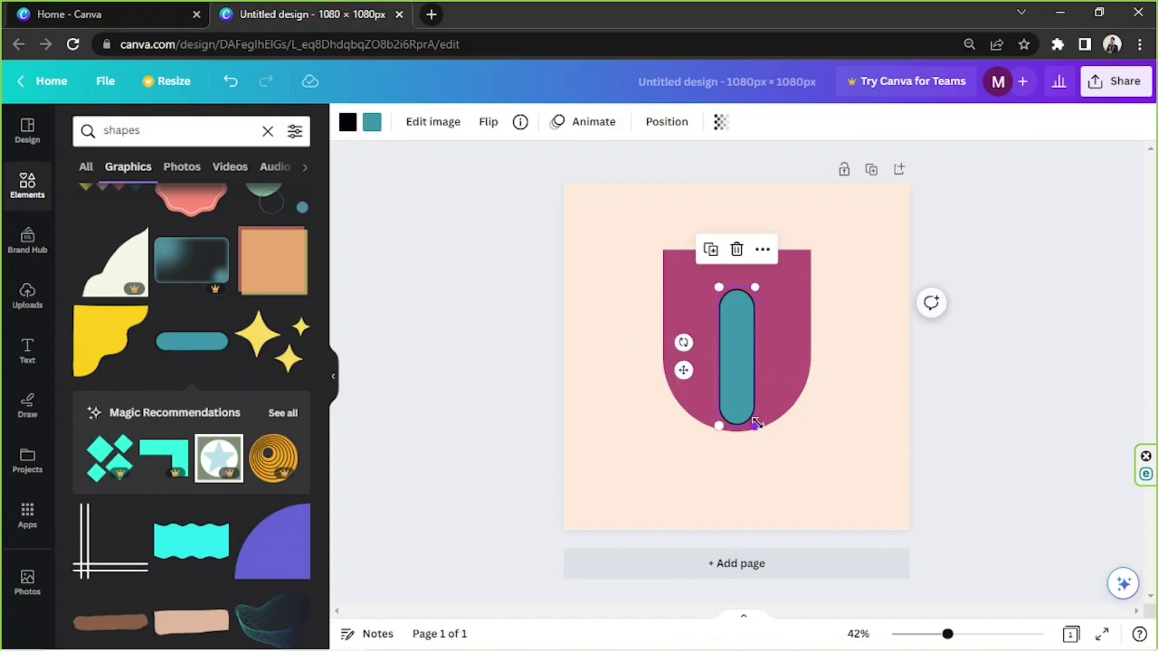
drag(755, 427, 744, 489)
drag(769, 335, 754, 396)
drag(710, 460, 723, 420)
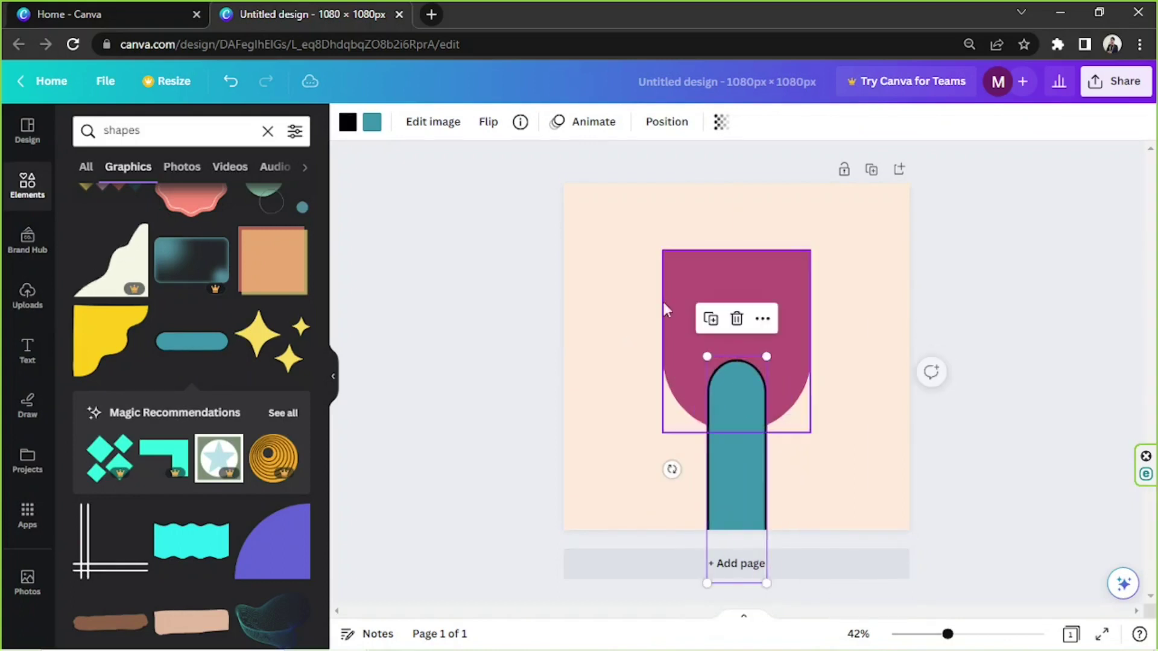
click(666, 122)
click(275, 168)
Change the magenta shape's fill to the custom solid colour #FFC3B0
click(764, 285)
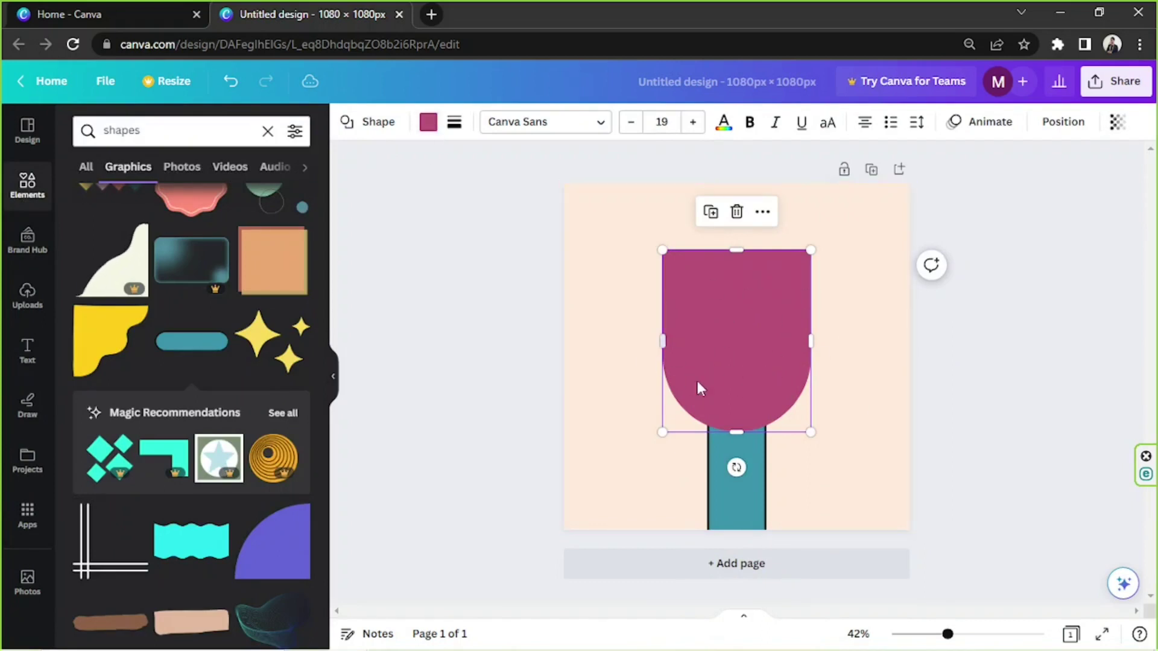
click(428, 122)
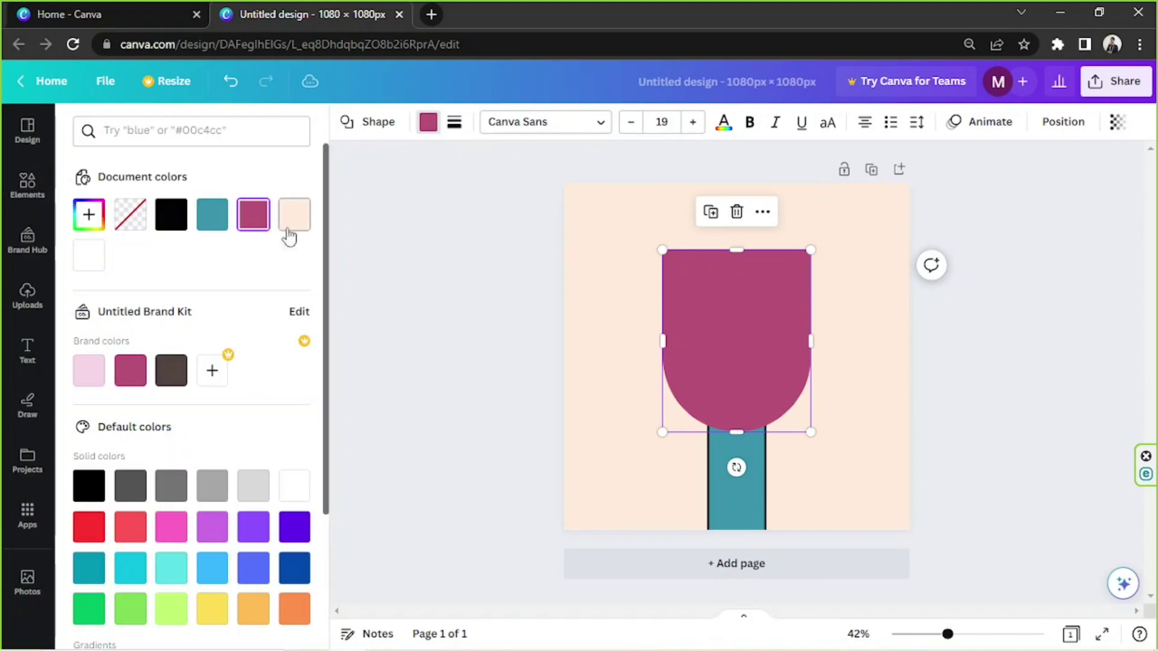
click(89, 215)
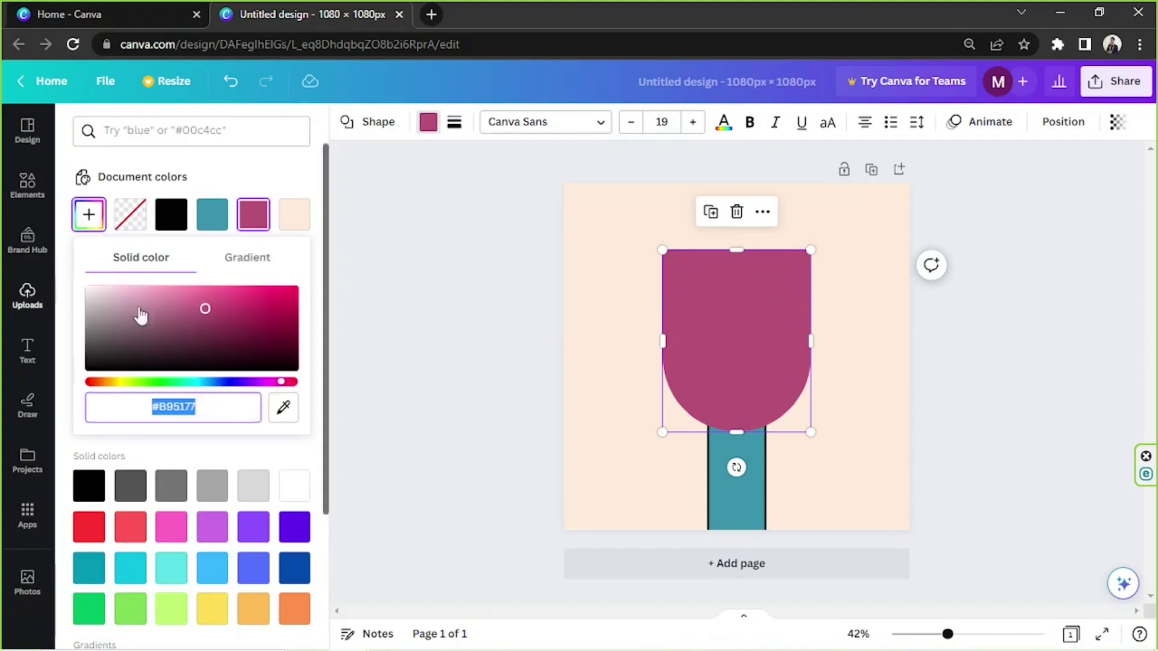
click(98, 381)
drag(164, 346, 150, 289)
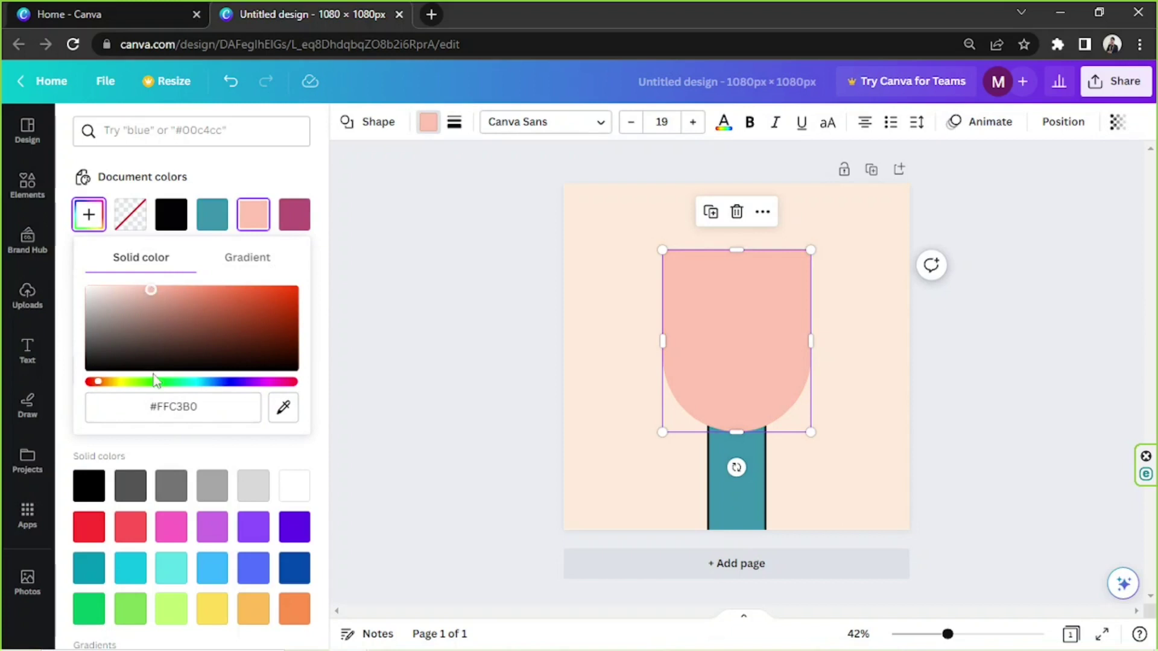
Adjust the face's fill to #FFCAB0 and apply the same colour to the neck's outline and fill
drag(99, 383, 104, 382)
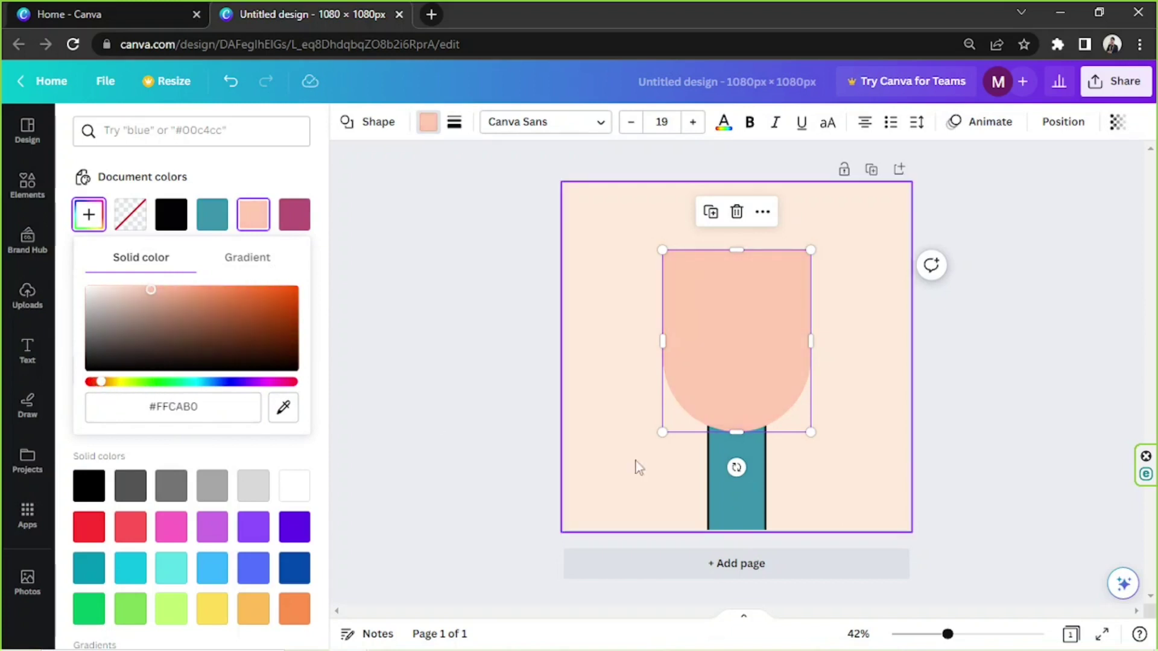
click(740, 490)
click(130, 215)
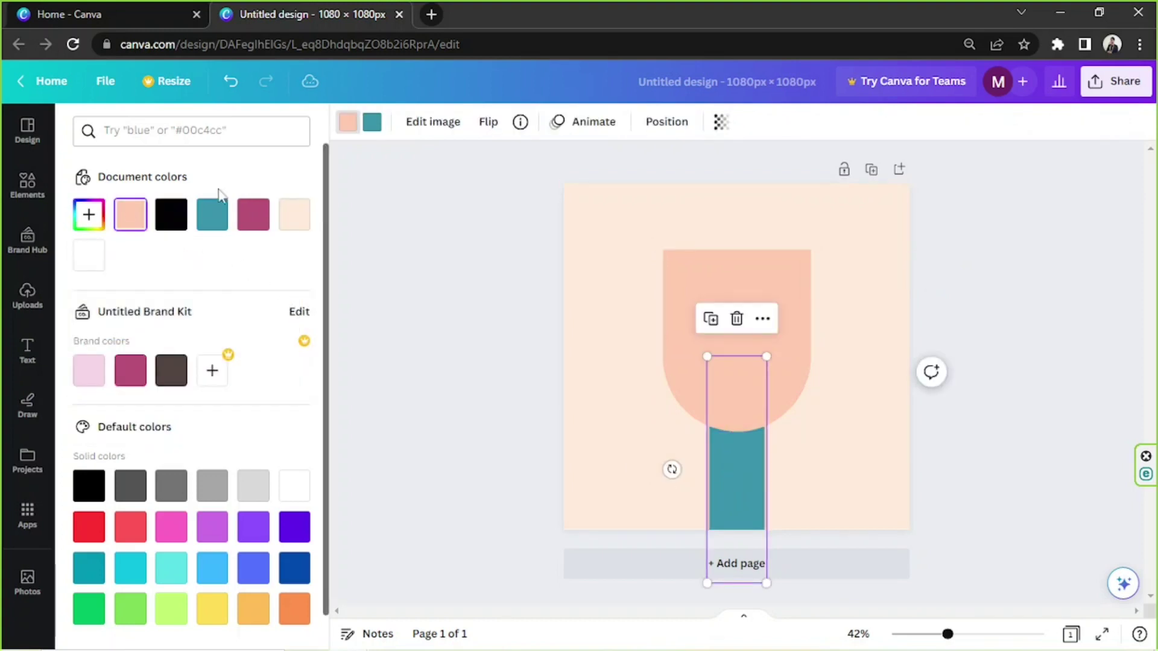
click(372, 123)
click(127, 218)
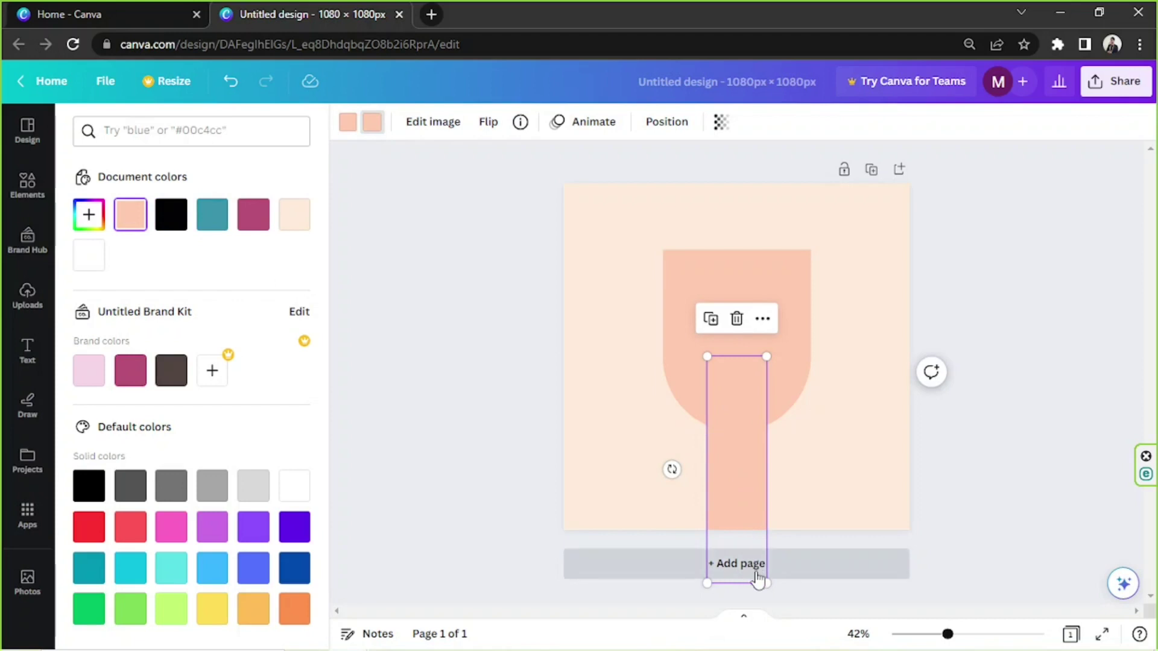
Shrink the neck and move it up so it stays centred under the face with its rounded end on the page
drag(766, 584, 752, 531)
drag(726, 478, 724, 451)
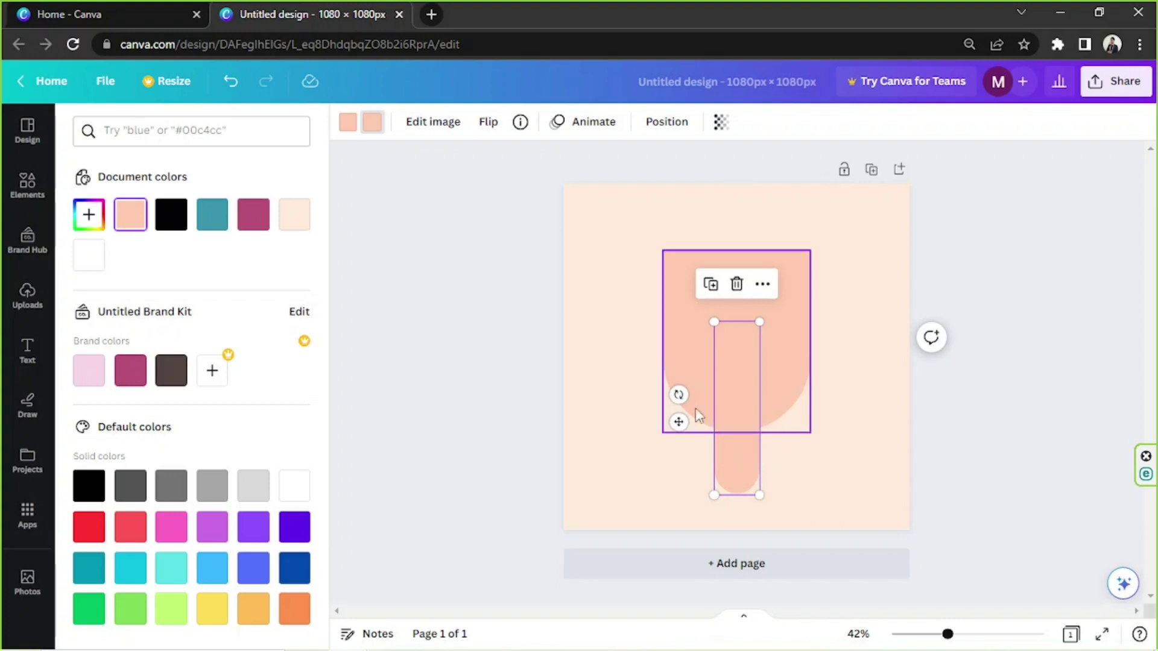
Duplicate the face shape, rotate the copy 180° and enlarge it into shoulders, centred below the neck and running off the page
click(676, 366)
drag(676, 367, 647, 397)
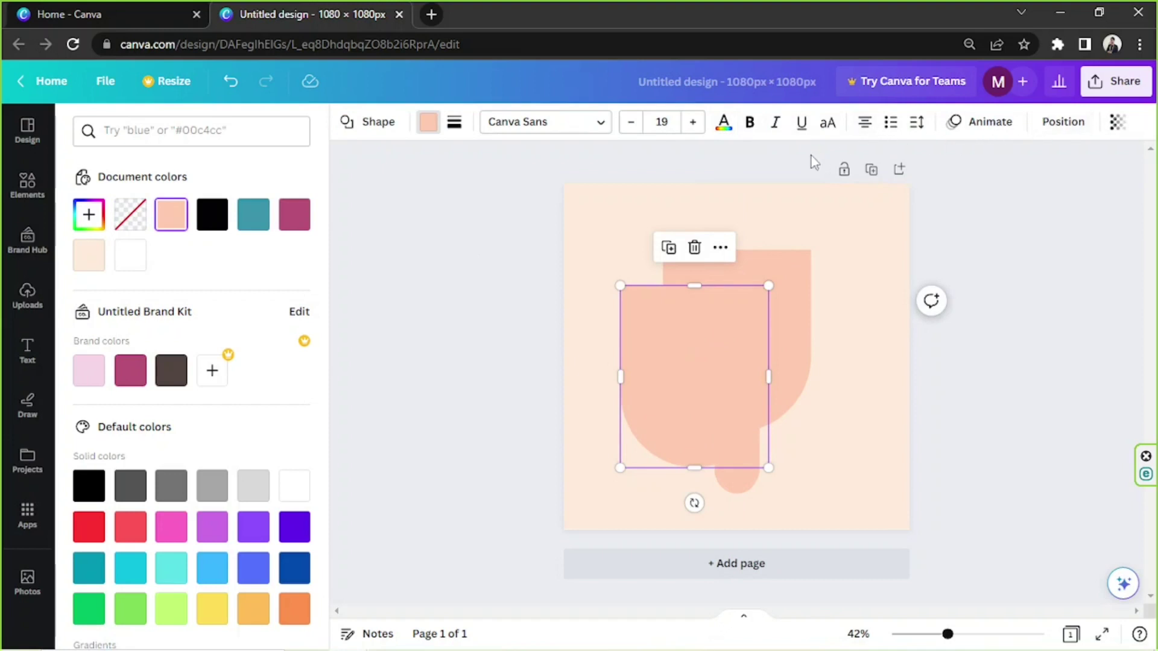
mouse_move(688, 329)
mouse_down()
mouse_move(661, 351)
mouse_move(680, 320)
mouse_move(682, 338)
mouse_up()
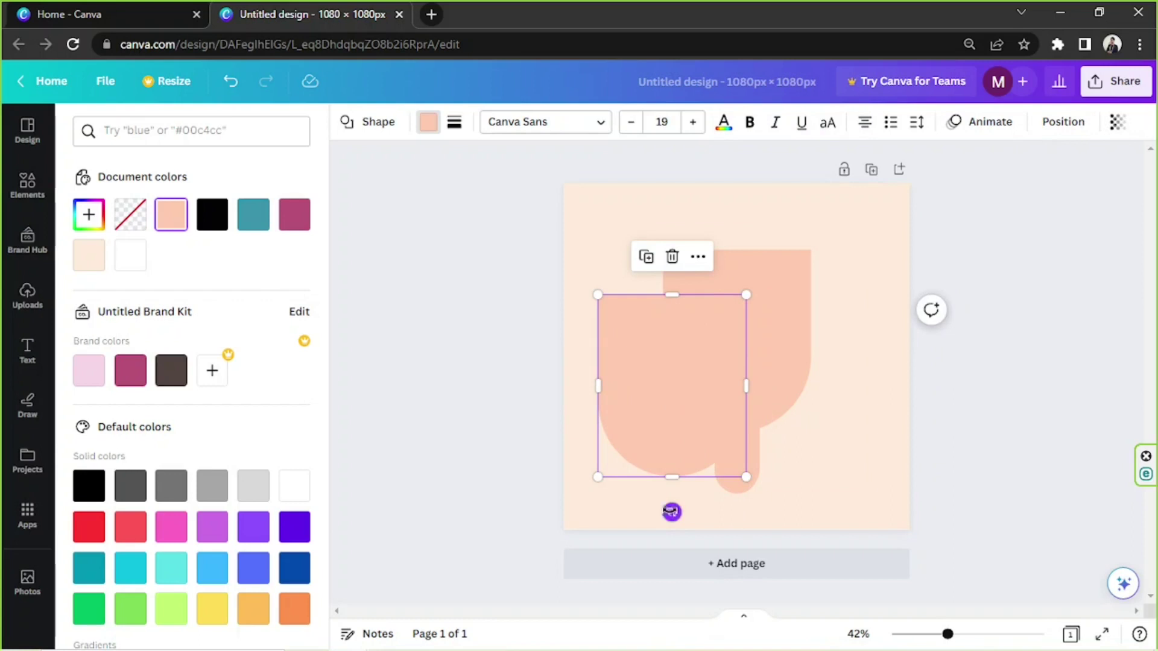
drag(671, 511, 798, 377)
drag(697, 263, 674, 262)
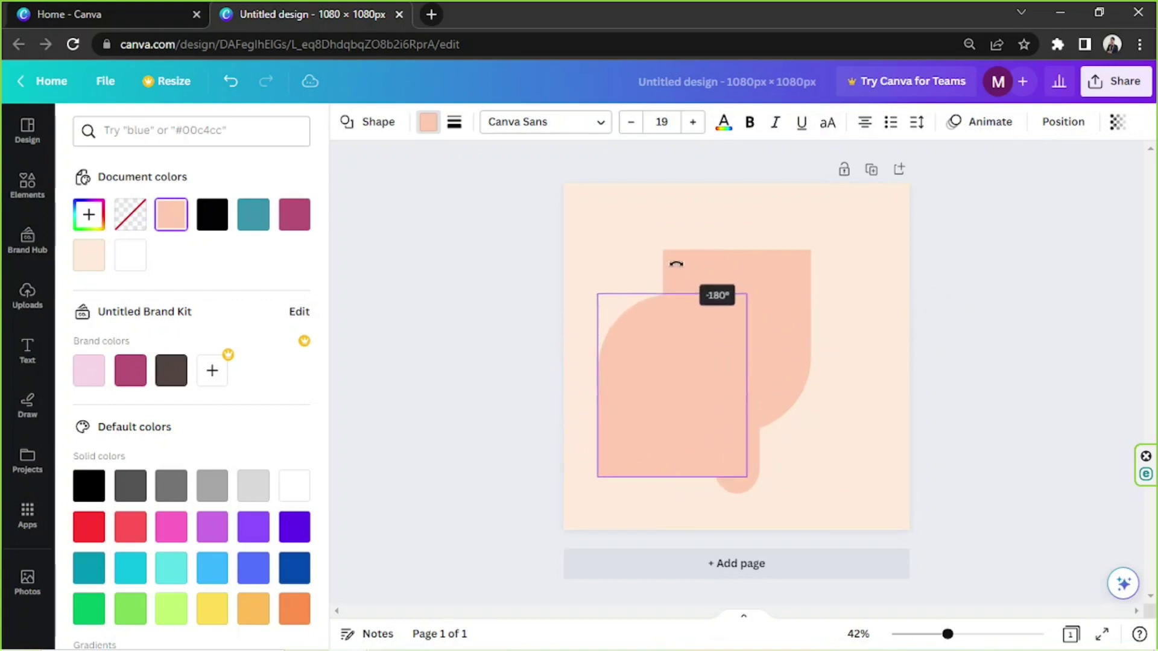
drag(747, 480, 783, 541)
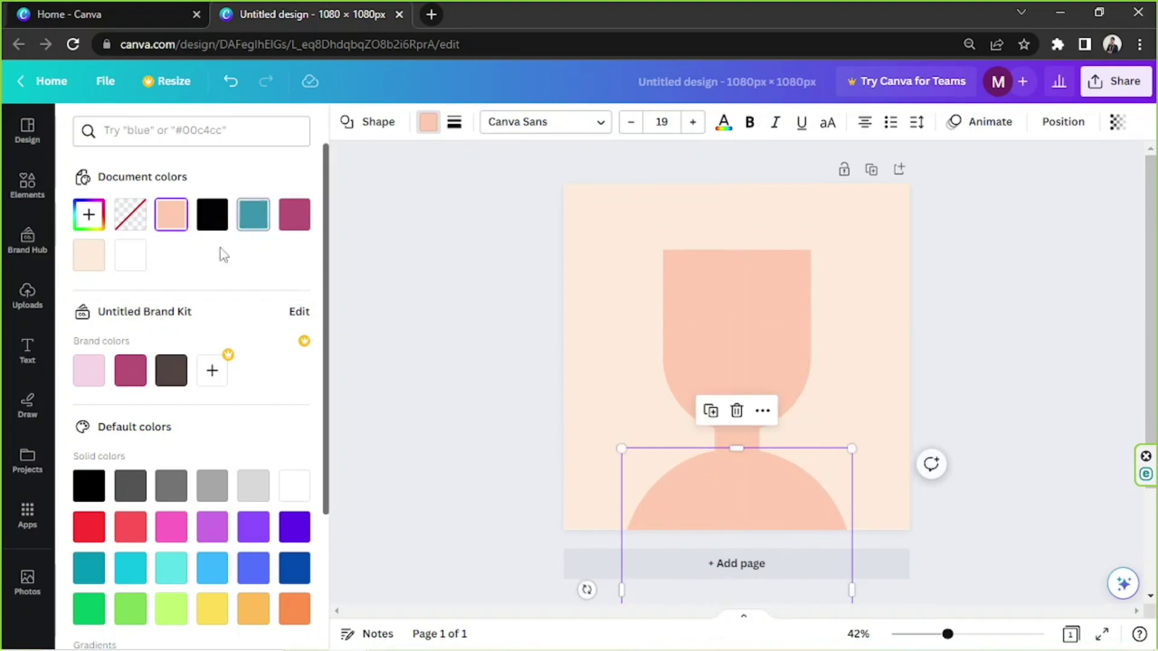
Change the shoulders' fill to a custom solid light blue
click(92, 224)
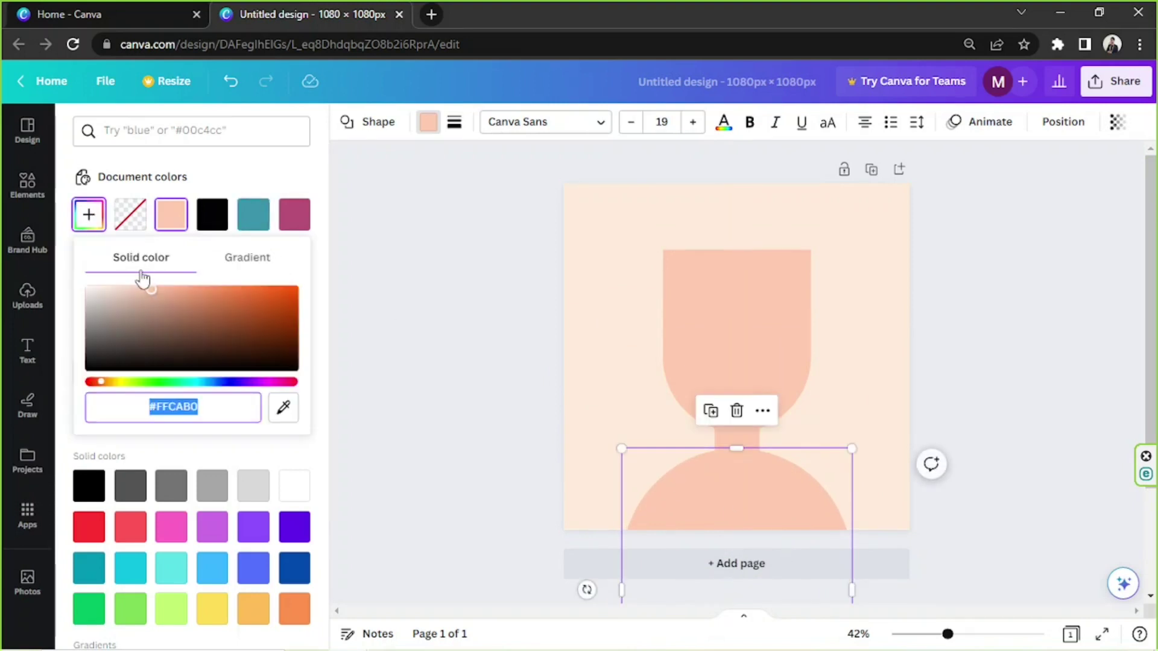
click(190, 383)
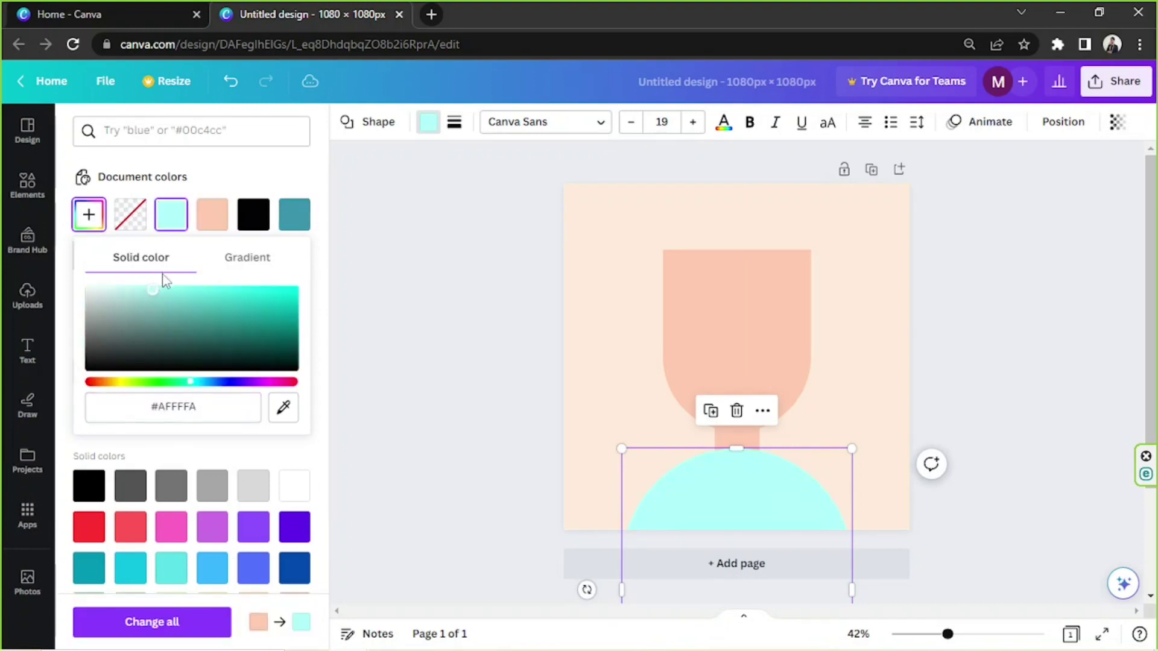
click(169, 294)
drag(191, 384, 207, 383)
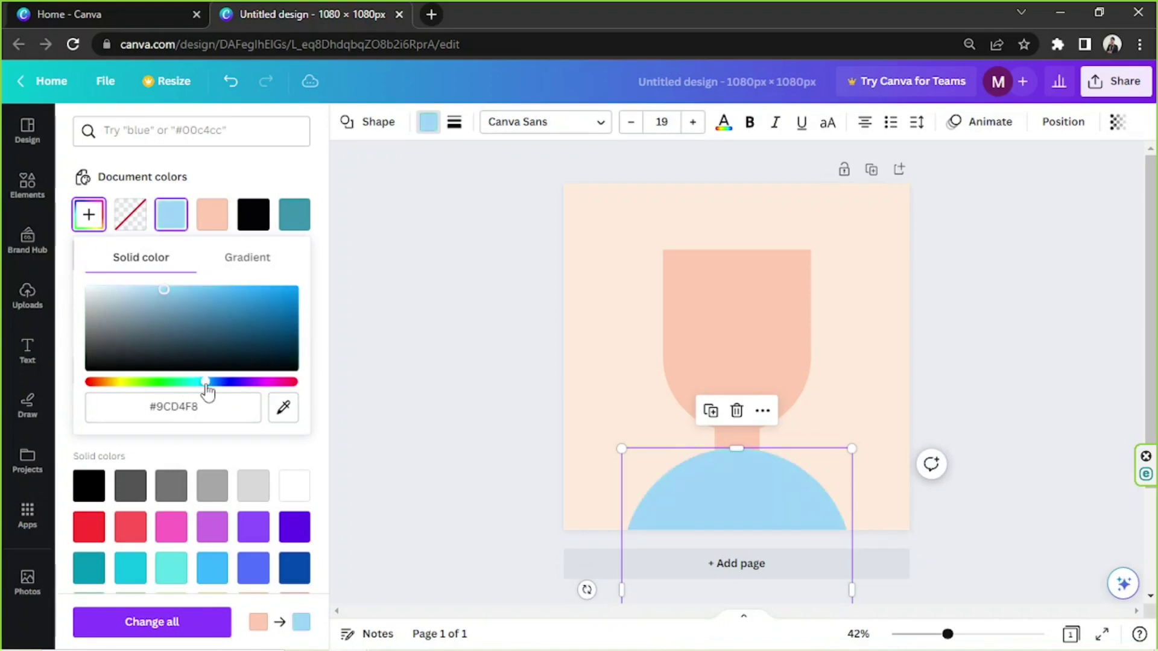
Send the light blue shoulders behind the neck
click(1063, 122)
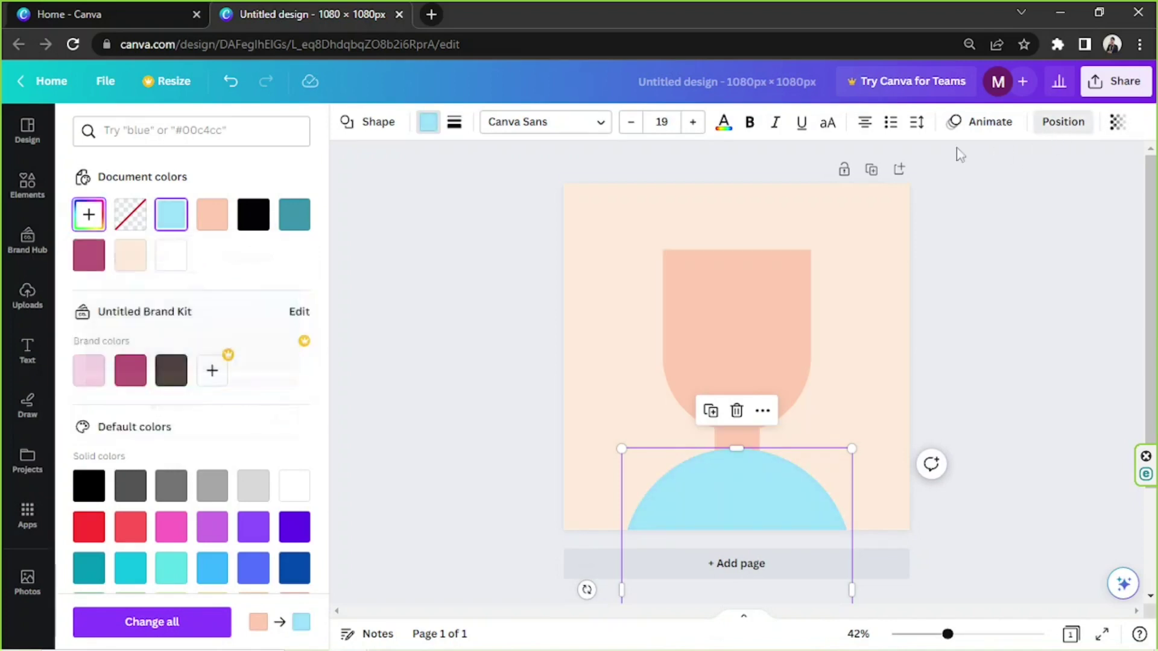
click(1001, 294)
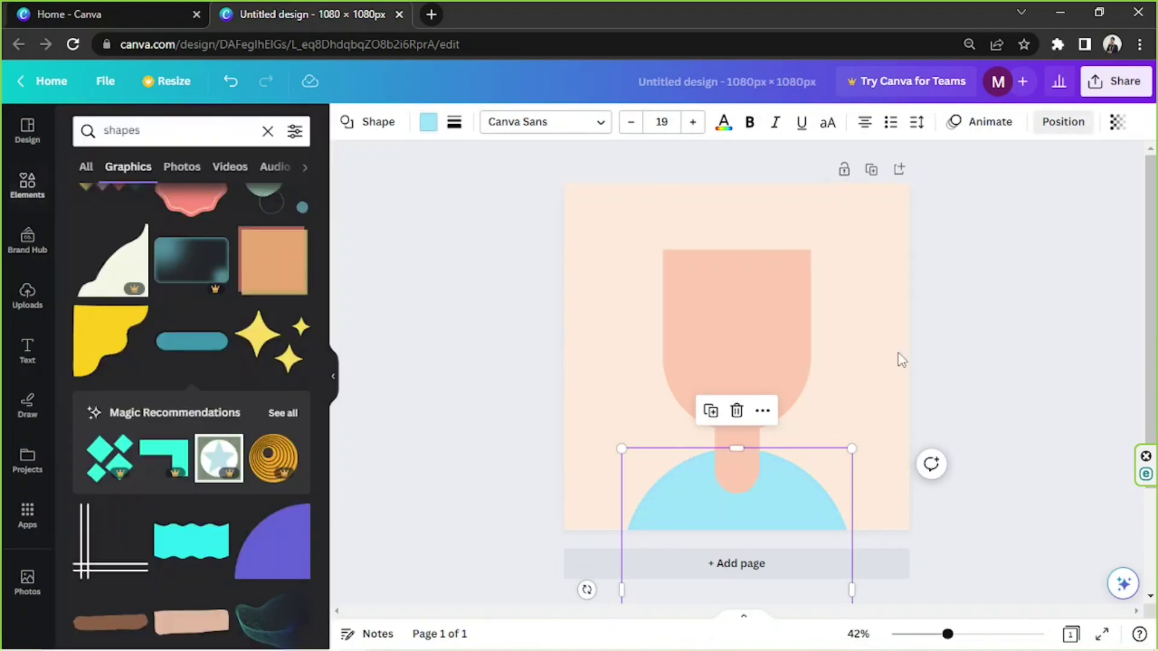
click(840, 427)
Move the neck up so its rounded end only slightly overlaps the shoulders, and nudge the shoulders up
drag(746, 458, 743, 434)
click(935, 374)
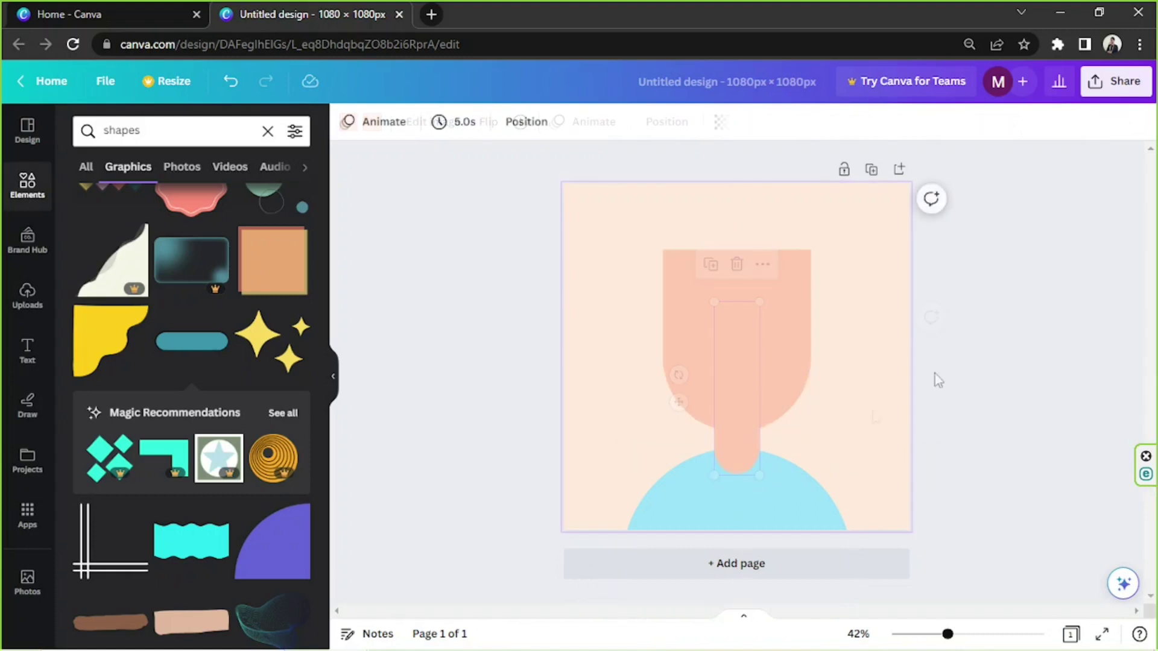
click(785, 345)
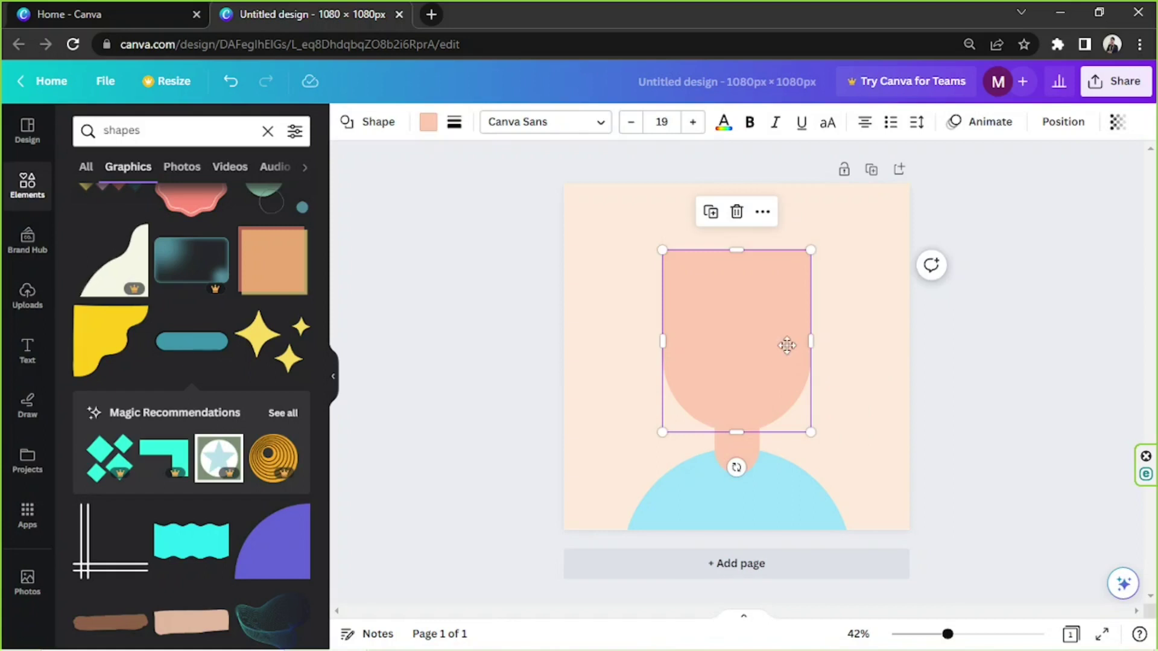
drag(785, 345, 788, 345)
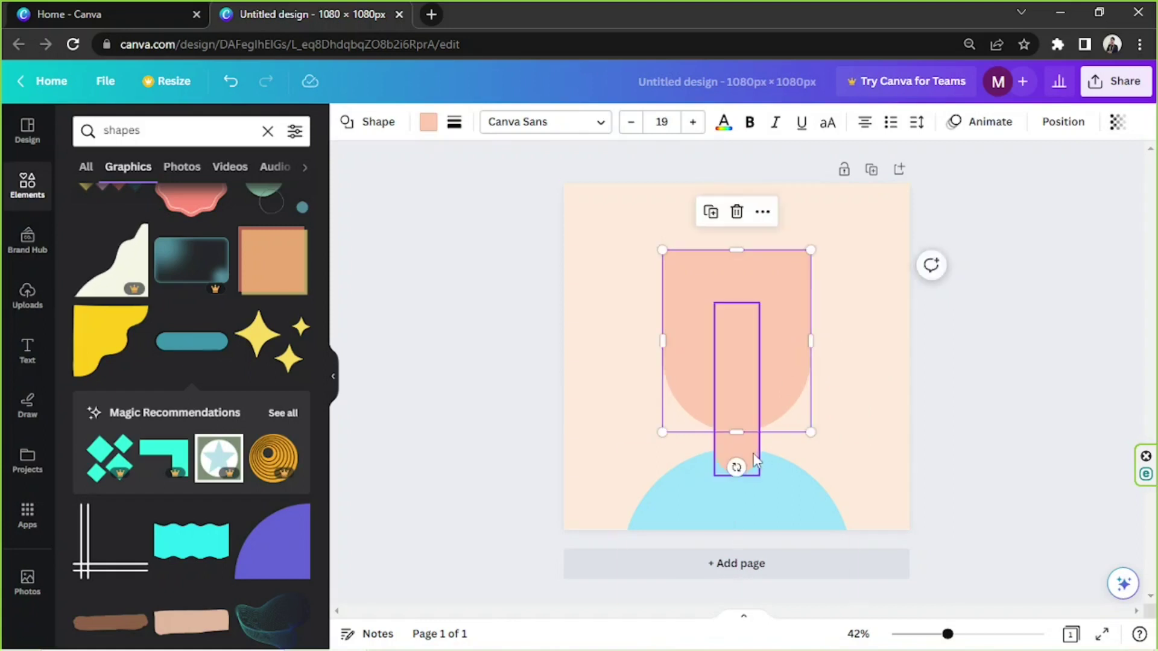
drag(755, 461, 750, 451)
click(794, 509)
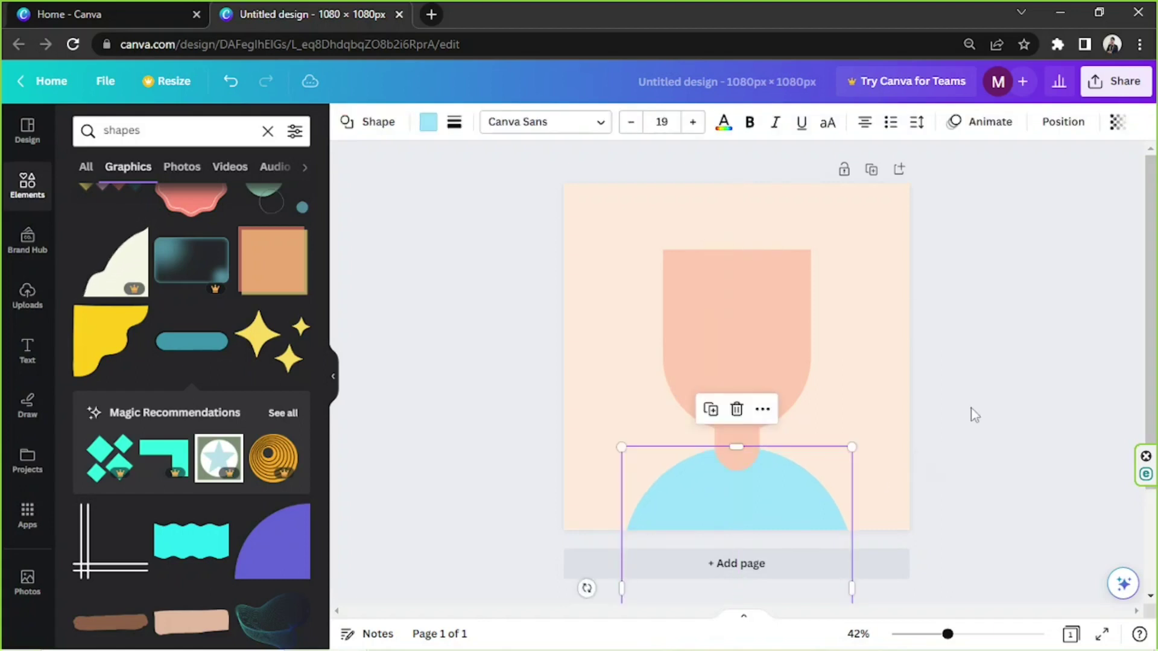
click(1030, 356)
Add the brown wavy corner graphic from the Graphics results for "shapes"
scroll(208, 436, down, 7)
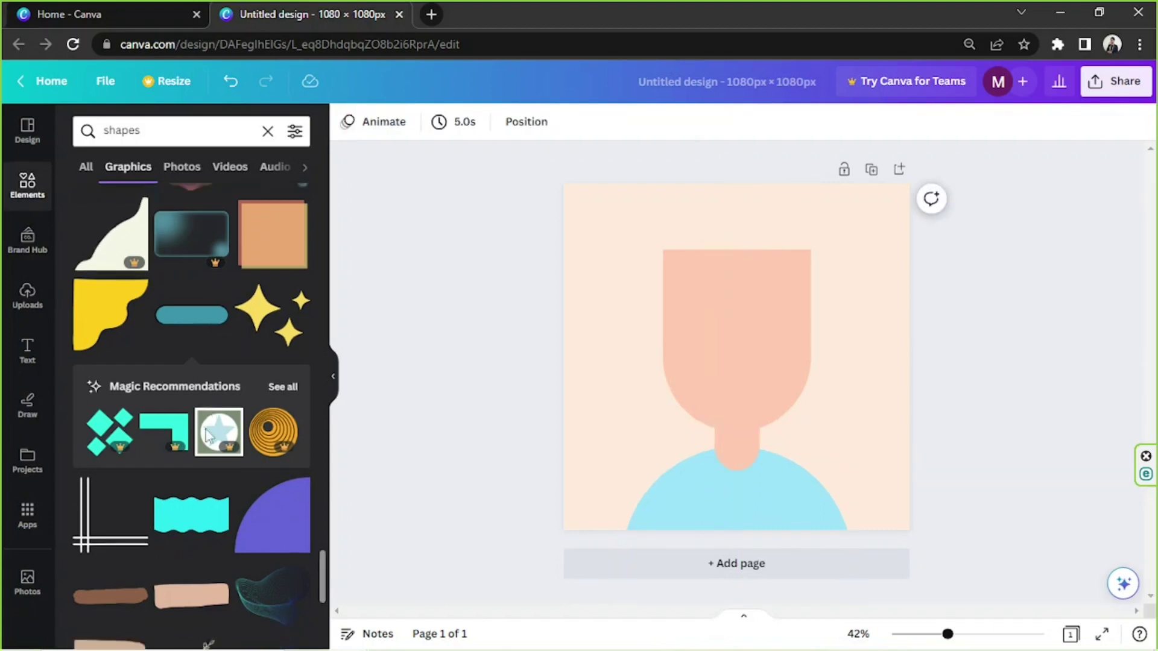
scroll(209, 435, down, 3)
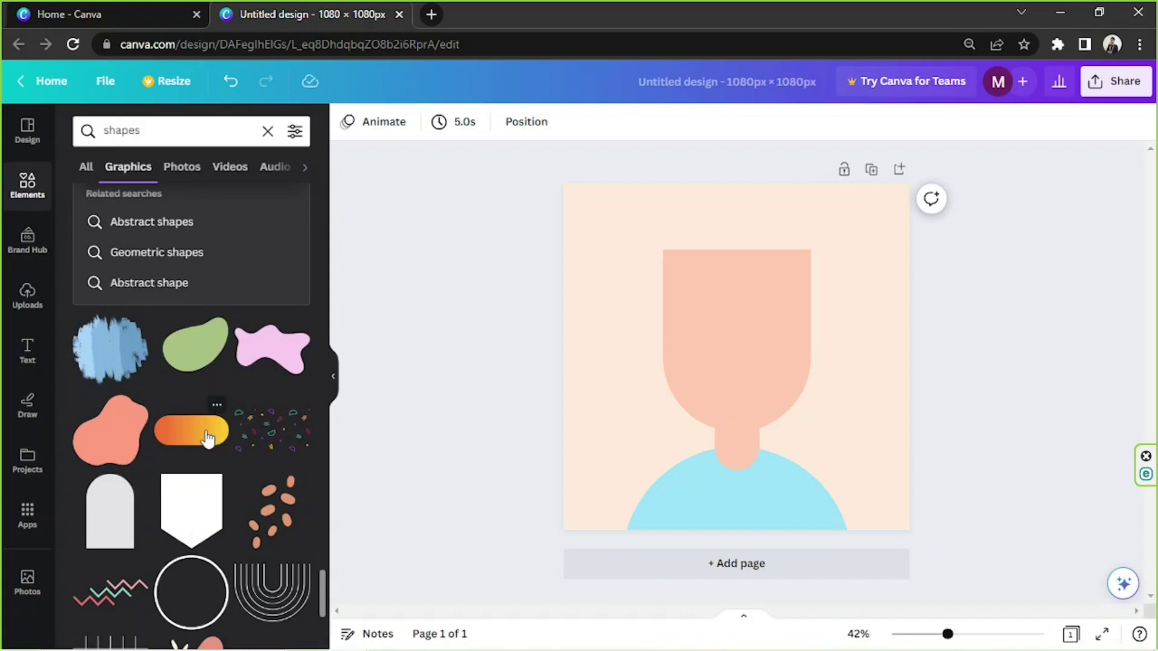
scroll(208, 438, down, 4)
scroll(208, 438, down, 5)
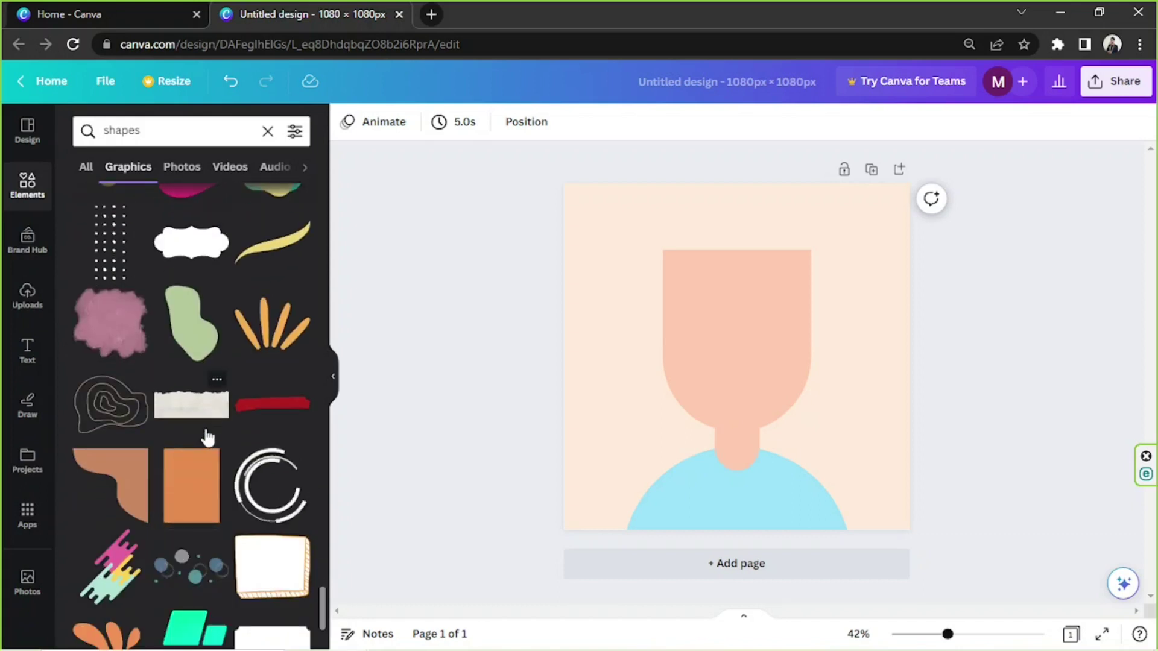
scroll(208, 438, down, 9)
scroll(208, 436, up, 10)
click(132, 507)
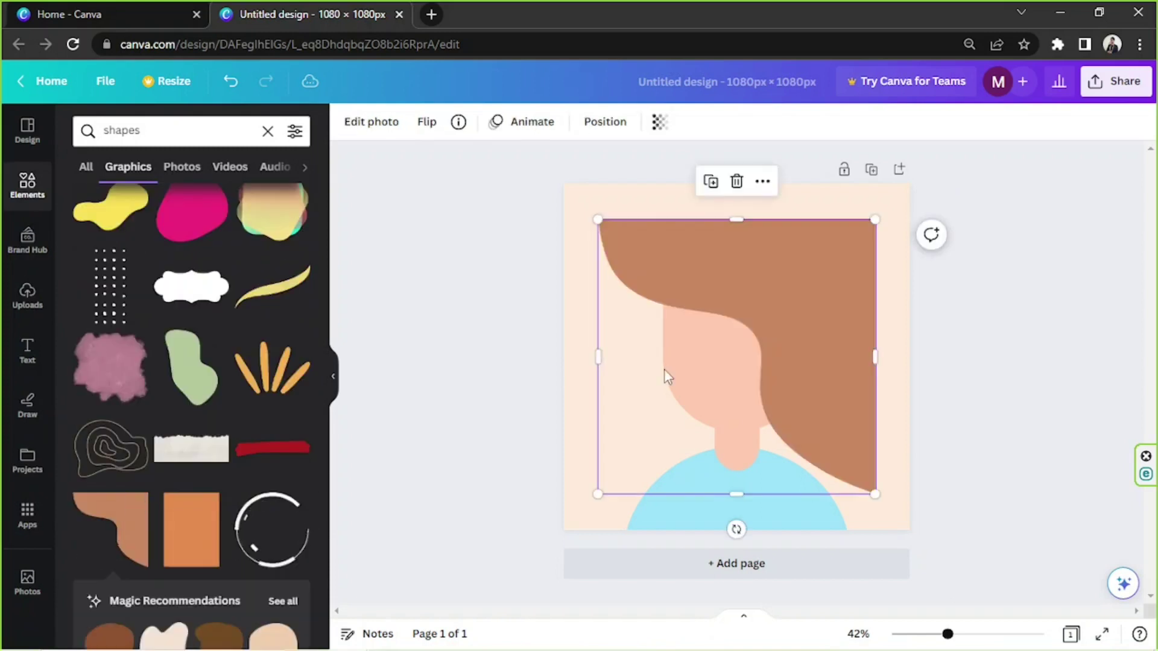
Shrink and rotate the brown wavy graphic and place it as a fringe over the face's upper-left corner
drag(876, 494, 714, 329)
drag(688, 278, 733, 313)
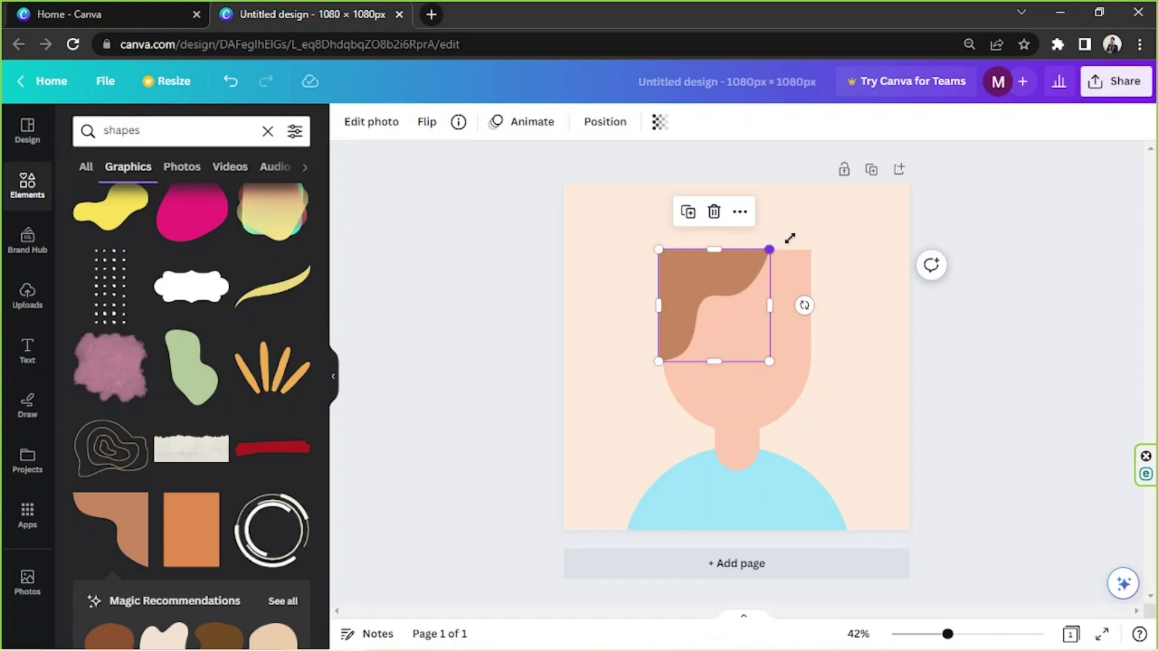
drag(771, 249, 799, 243)
drag(739, 320, 726, 344)
Look through the brown graphic's Magic Recommendations and further "shapes" graphics for a suitable hair shape
scroll(277, 323, down, 6)
click(281, 263)
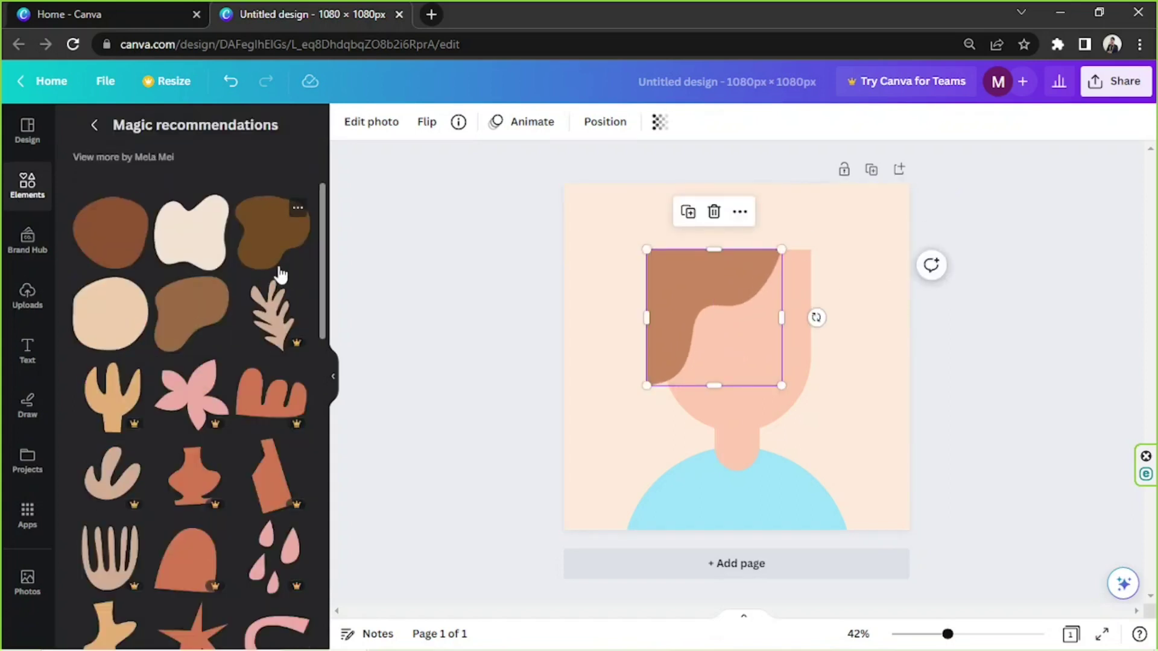
scroll(281, 275, down, 3)
scroll(277, 284, up, 3)
click(94, 125)
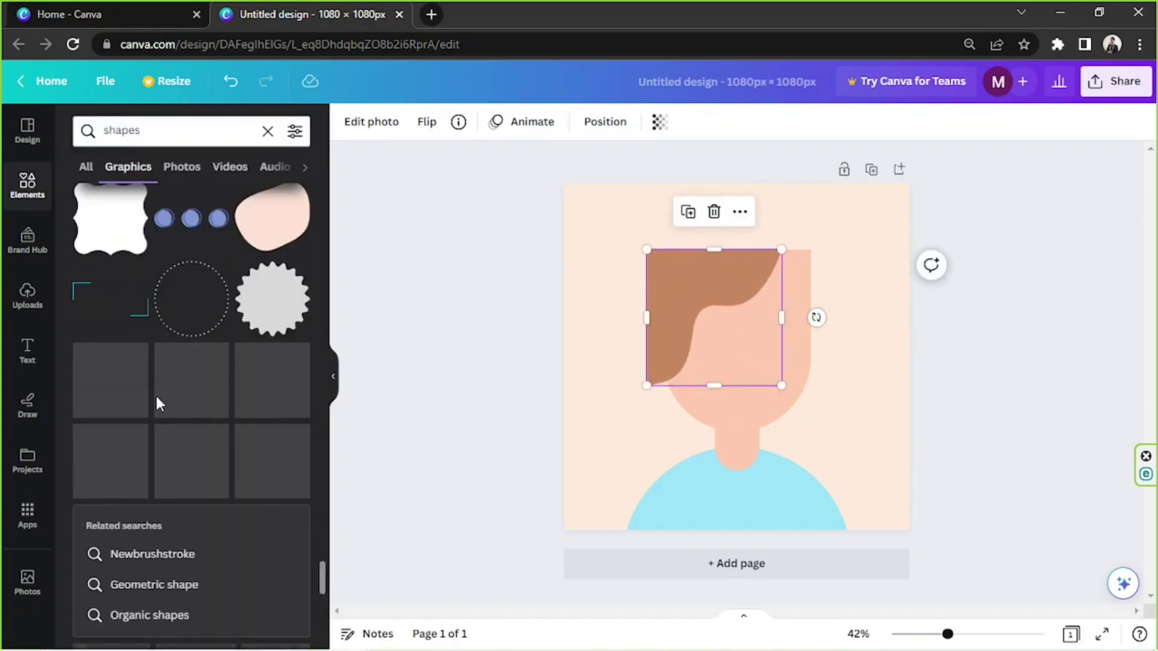
scroll(154, 394, down, 10)
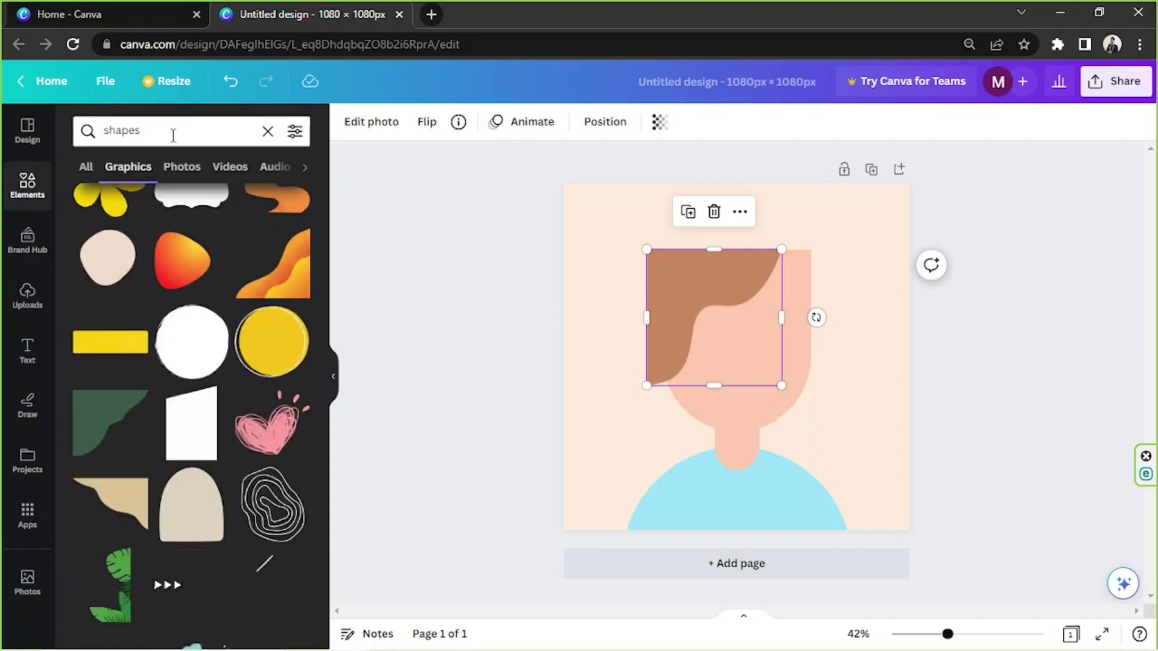
Search the graphics for "blobs" and look through the results for a suitable hair shape
double_click(173, 135)
text(blobs)
key(Return)
scroll(150, 415, down, 15)
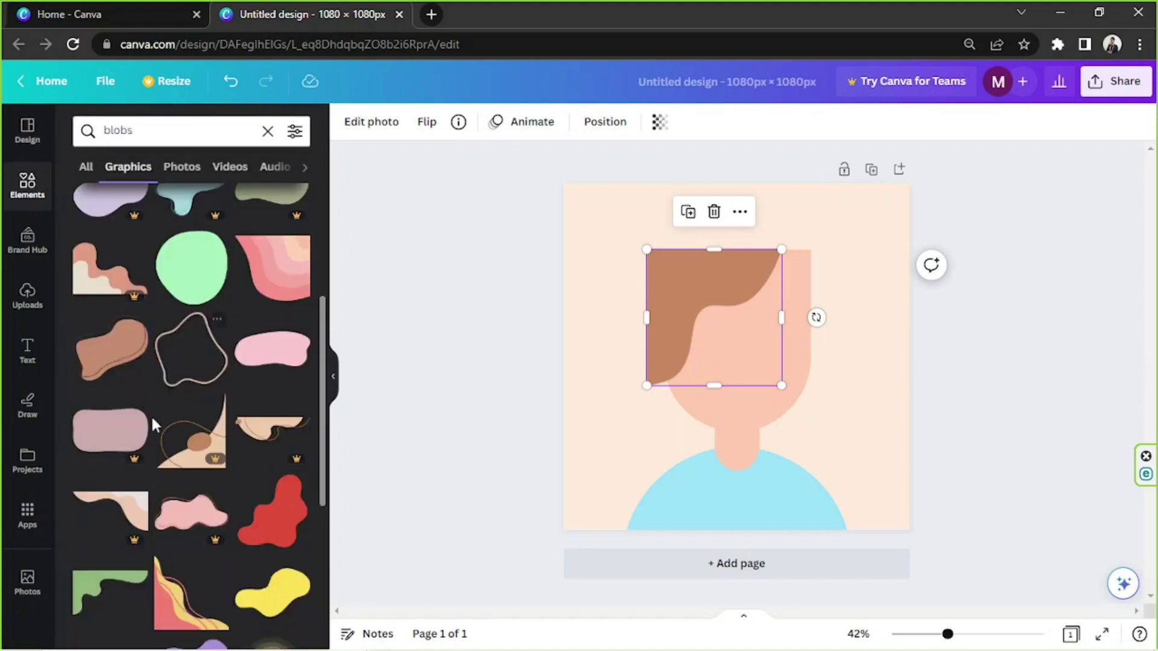
scroll(229, 320, down, 15)
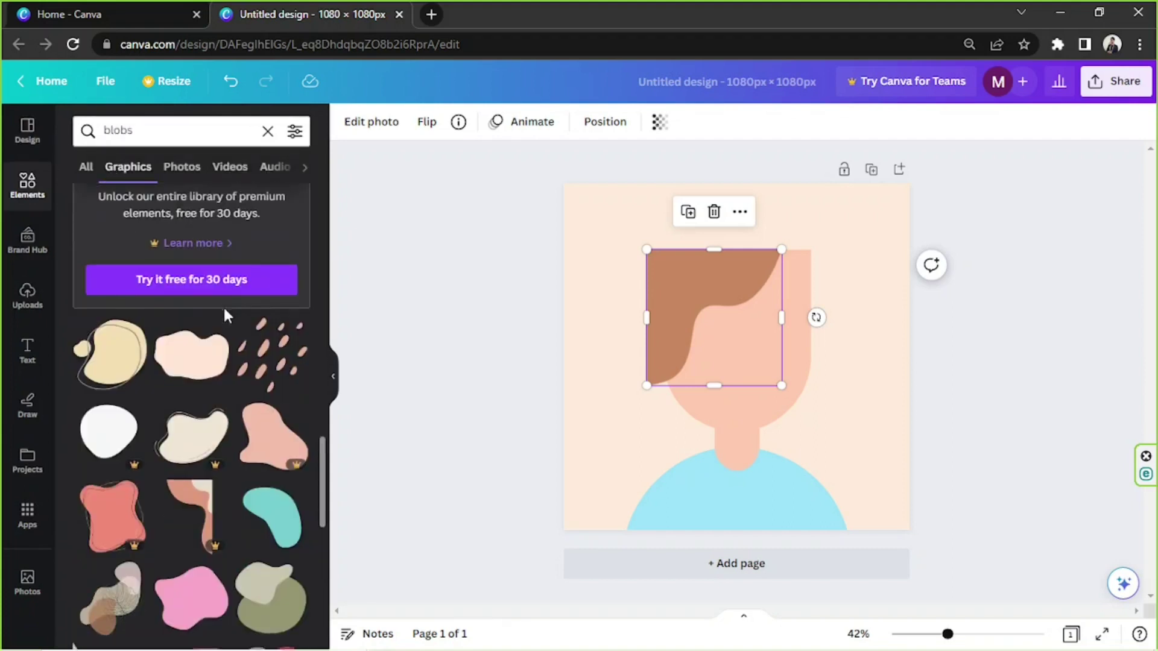
scroll(227, 331, down, 15)
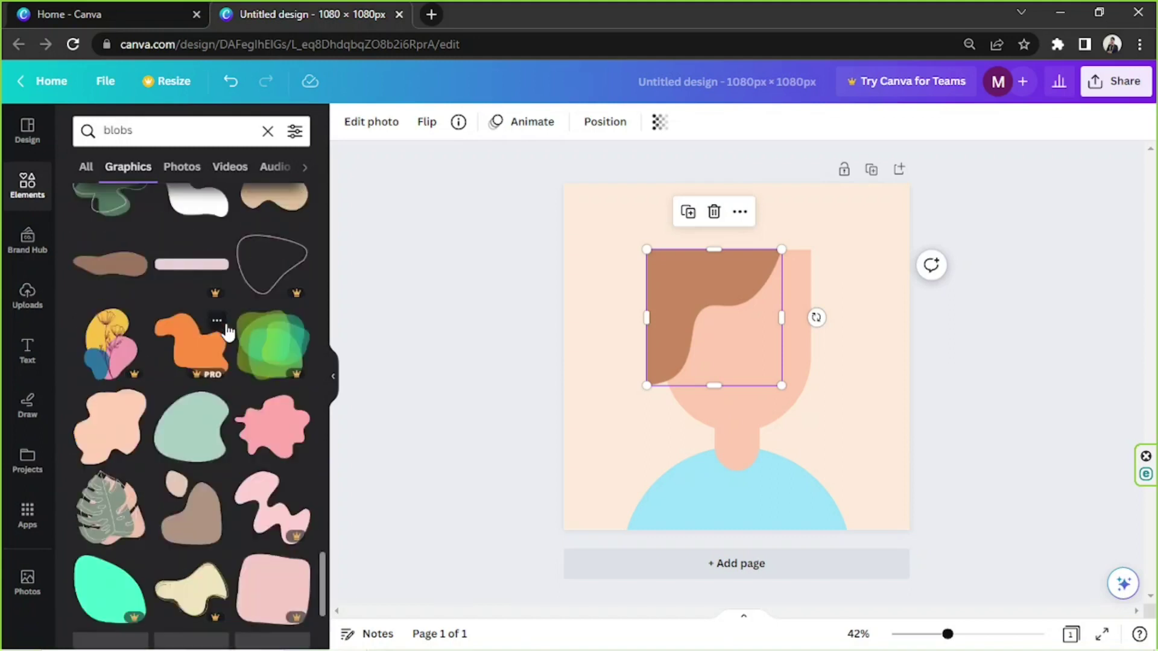
scroll(227, 332, down, 15)
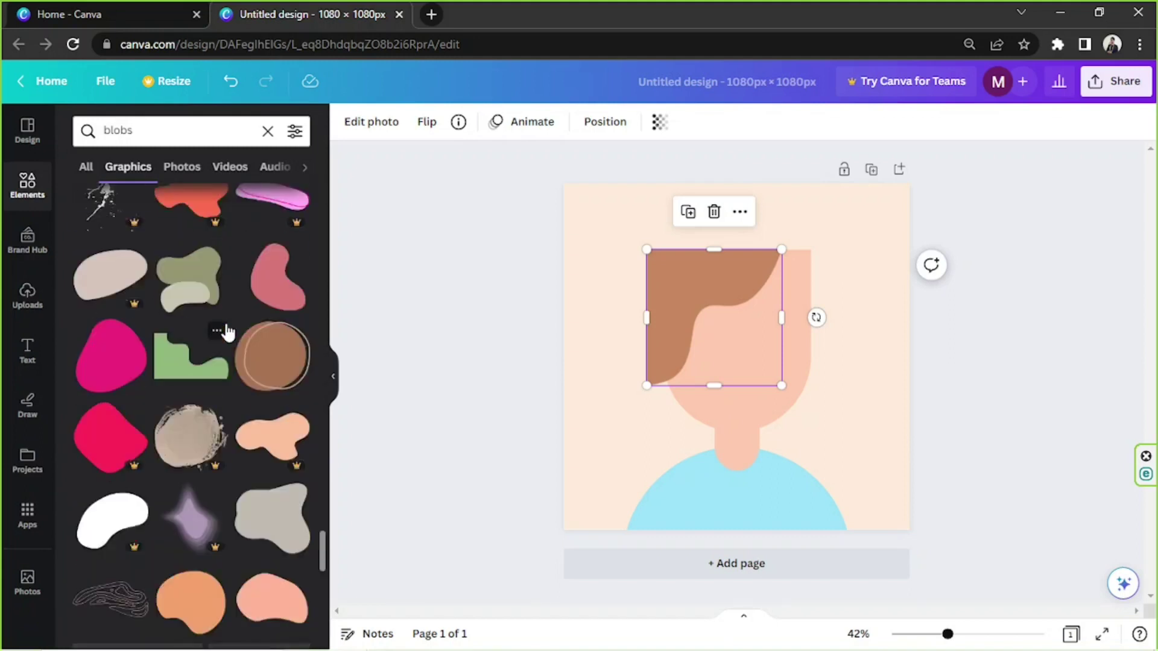
Search the graphics for "shapes" again and add the dusty pink blob
click(175, 130)
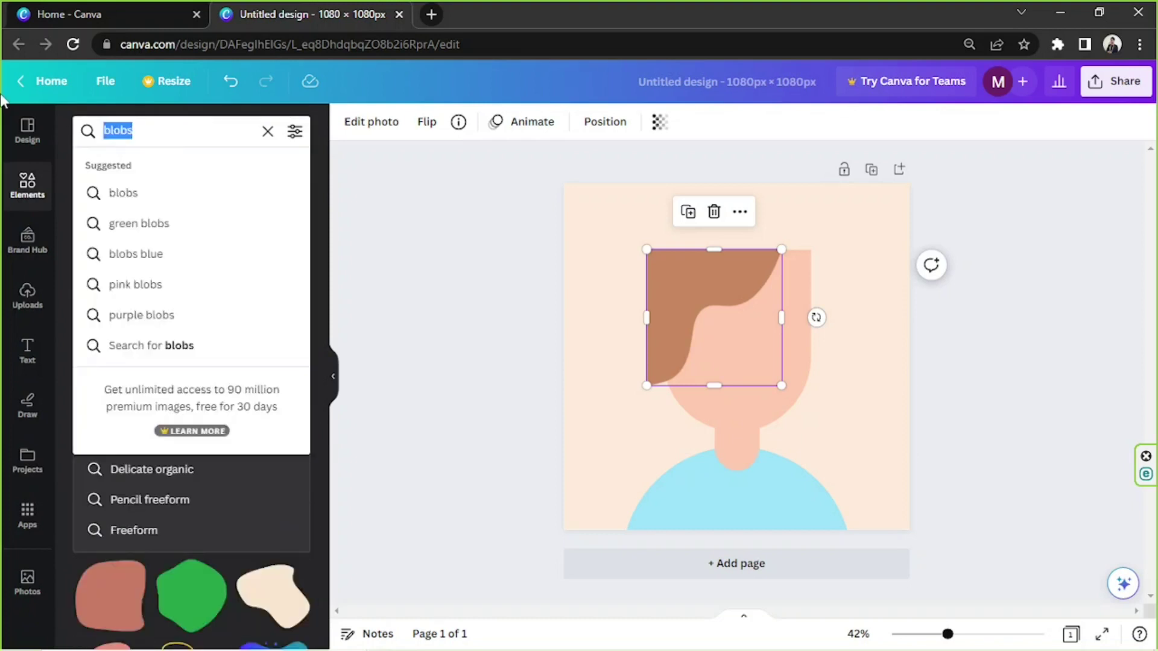
text(shapes)
key(Return)
scroll(177, 276, down, 3)
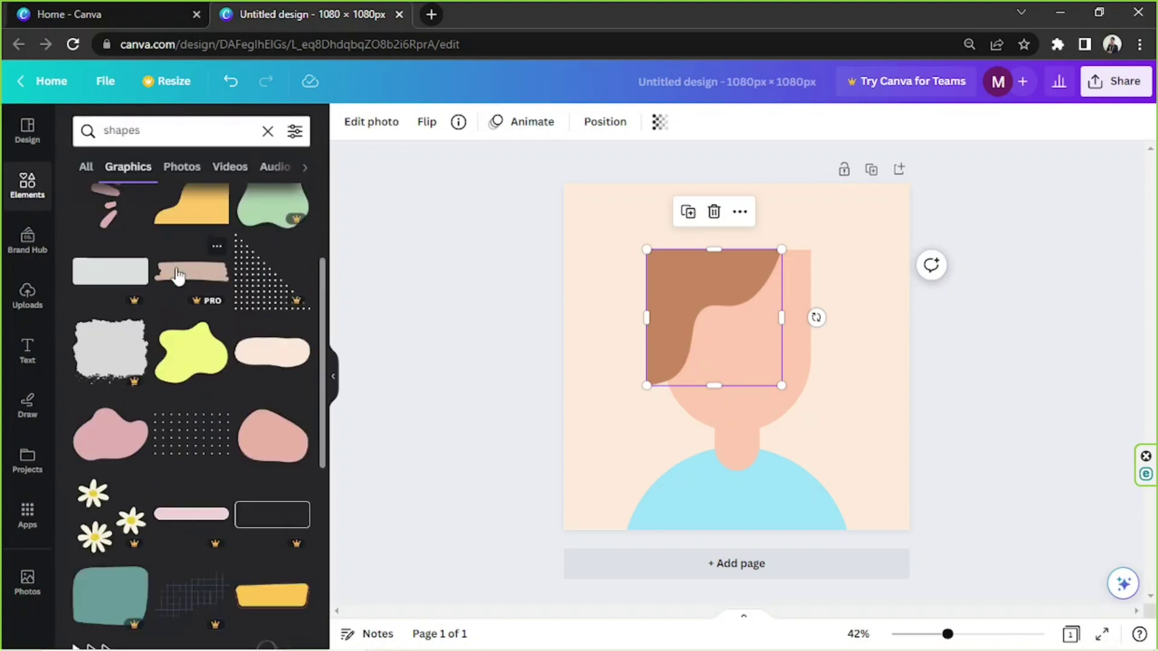
click(137, 436)
Rotate, flip and enlarge the pink blob into hair, placed to the left of the face and layered behind the head and shoulders
drag(737, 442, 822, 341)
click(464, 122)
click(520, 160)
drag(724, 350, 590, 334)
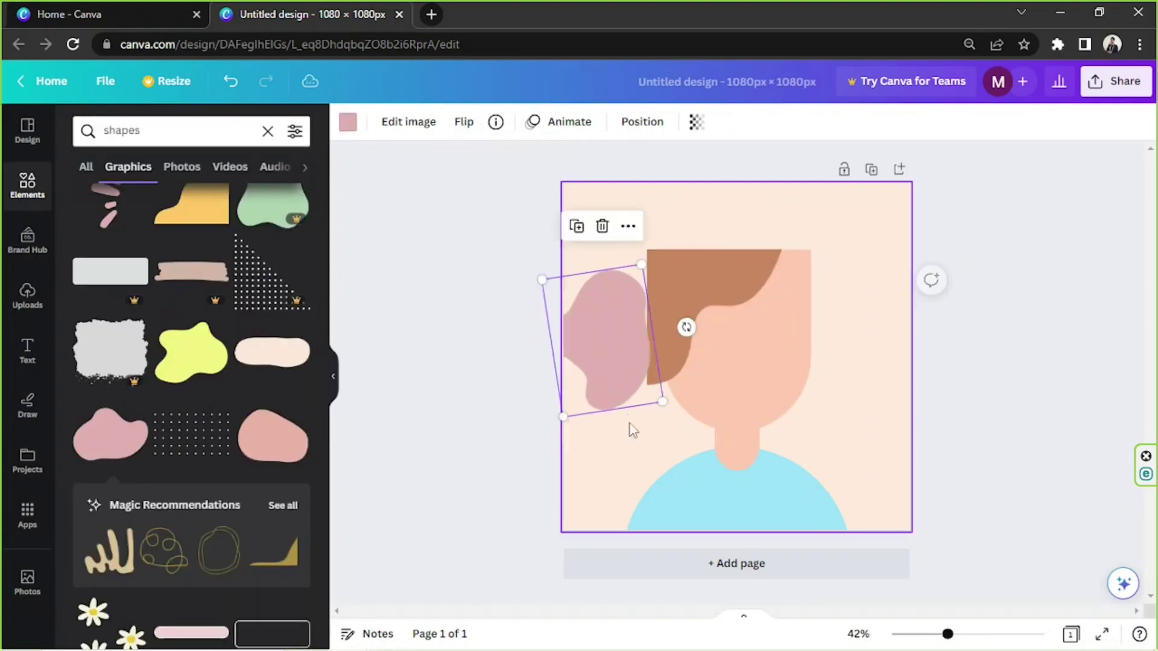
drag(687, 327, 555, 347)
drag(614, 346, 692, 314)
drag(737, 371, 847, 531)
drag(696, 445, 645, 423)
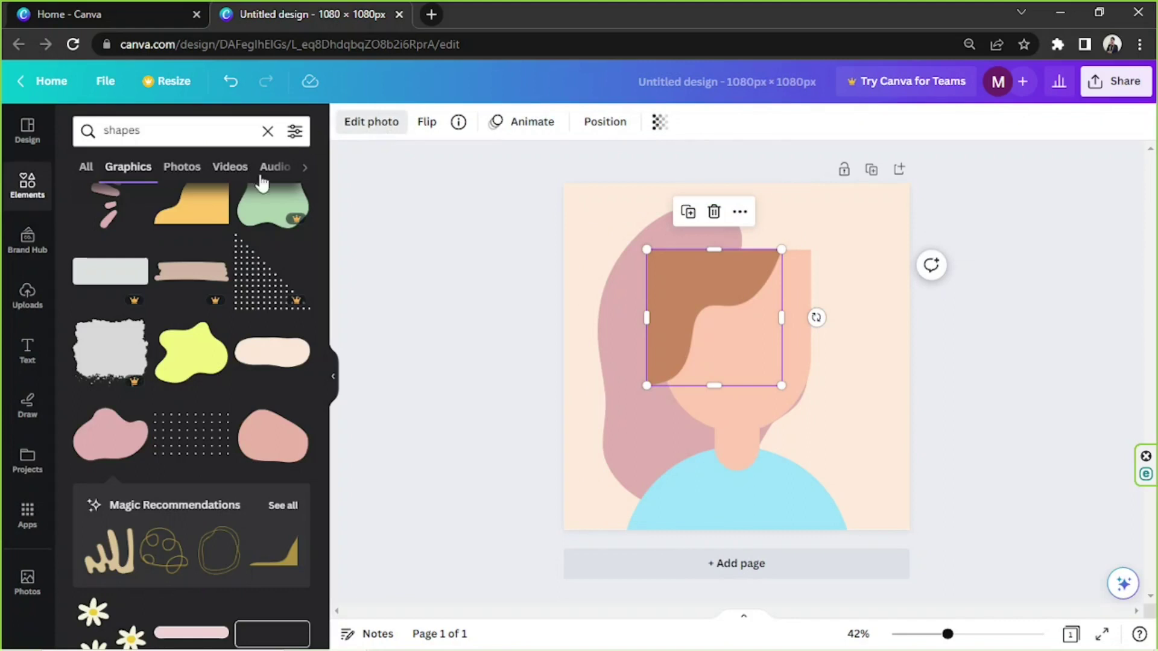
Delete the brown wavy graphic from the face
click(361, 124)
click(715, 212)
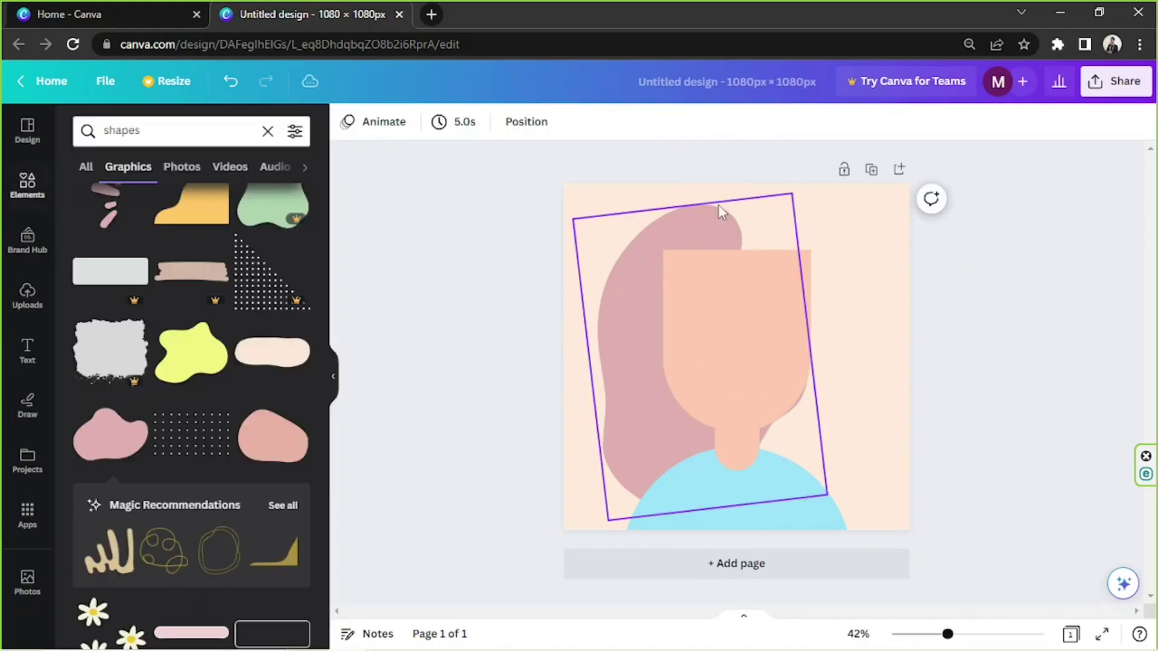
Try a duplicate of the pink hair blob on the other side of the face, rotating it and sending it behind the head
click(631, 272)
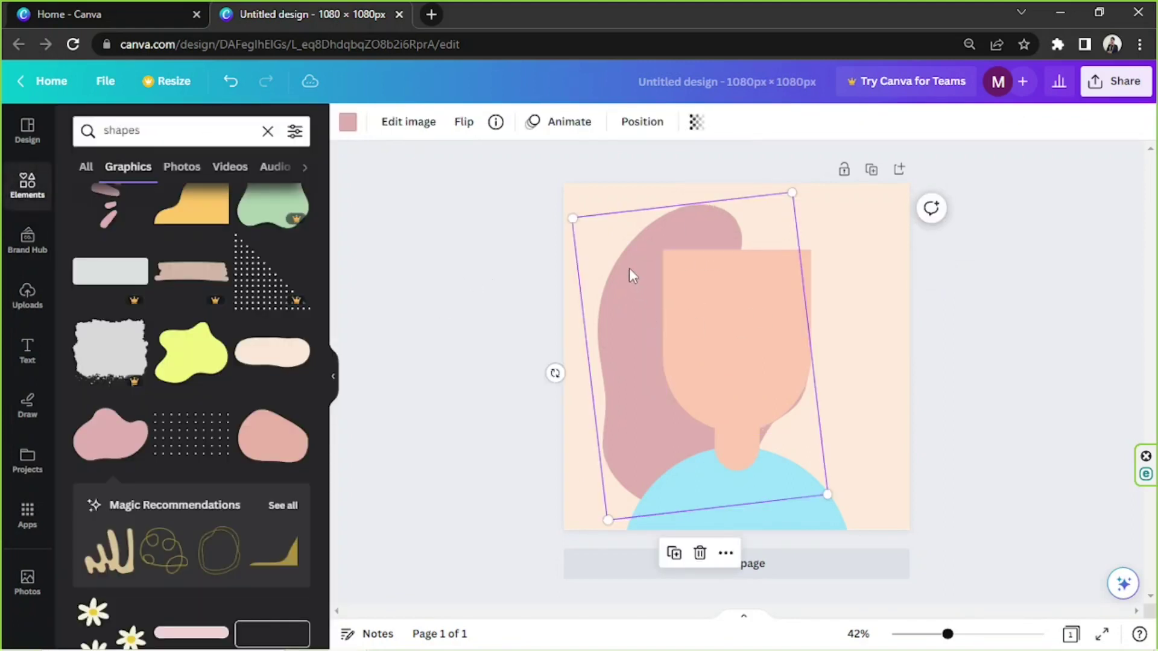
key(ctrl+d)
drag(666, 292, 732, 287)
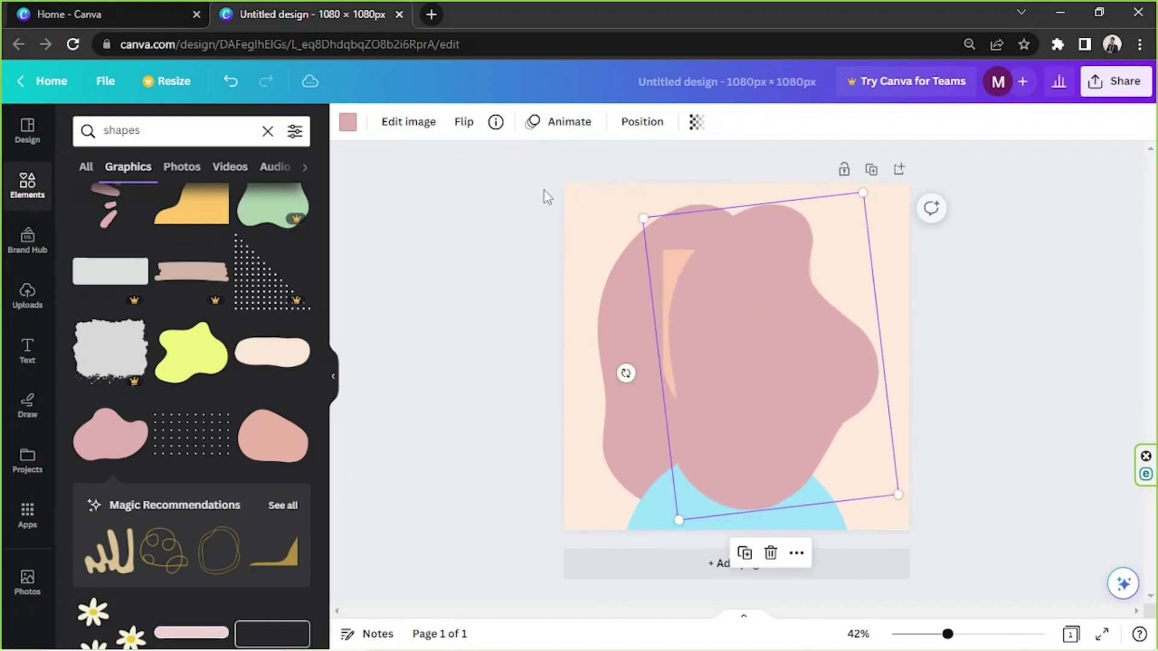
drag(627, 373, 831, 303)
mouse_move(833, 395)
mouse_down()
mouse_move(817, 396)
mouse_move(836, 397)
mouse_up()
drag(957, 398, 1088, 428)
drag(887, 411, 808, 445)
click(643, 122)
click(236, 192)
drag(864, 342, 882, 336)
drag(915, 279, 911, 389)
Delete both pink hair blobs from the portrait
drag(865, 398, 793, 407)
key(Delete)
Search the graphics for "blob" and look through the results for shapes that could serve as hair
click(28, 184)
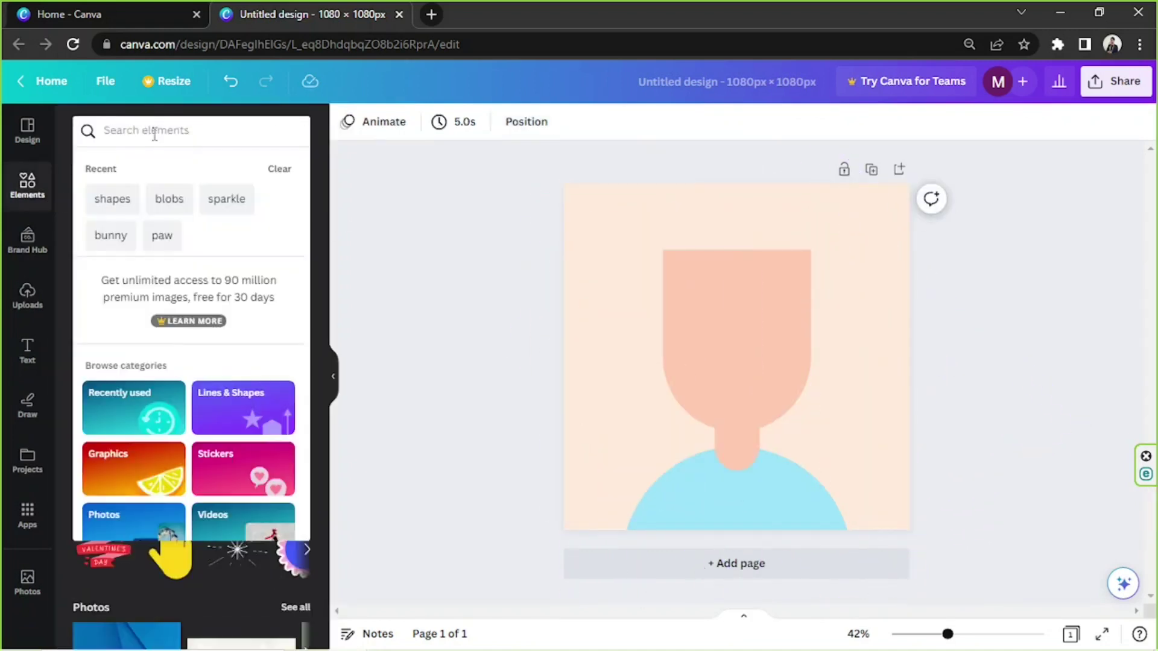
click(168, 197)
click(128, 167)
scroll(207, 386, down, 12)
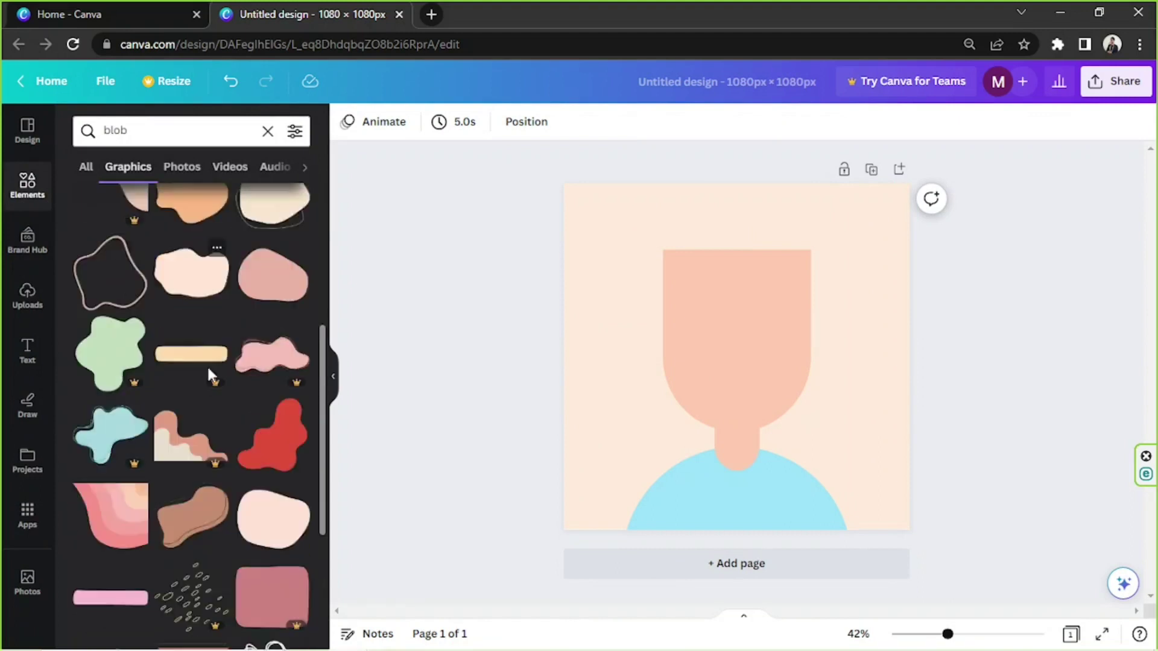
scroll(210, 379, down, 15)
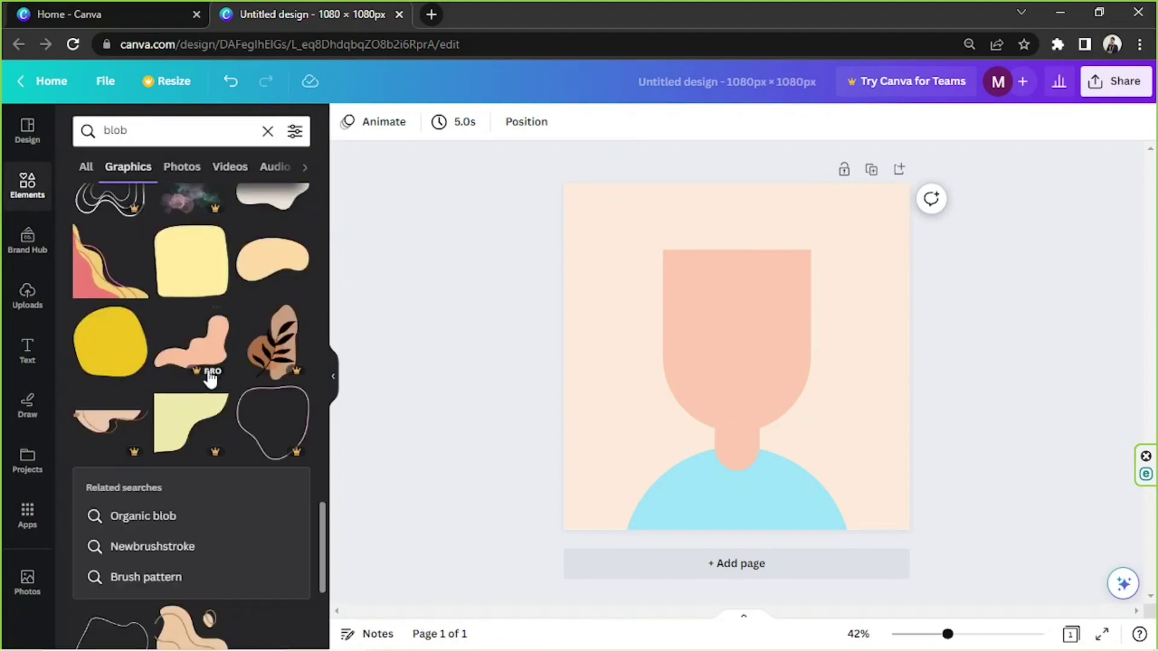
scroll(210, 380, down, 7)
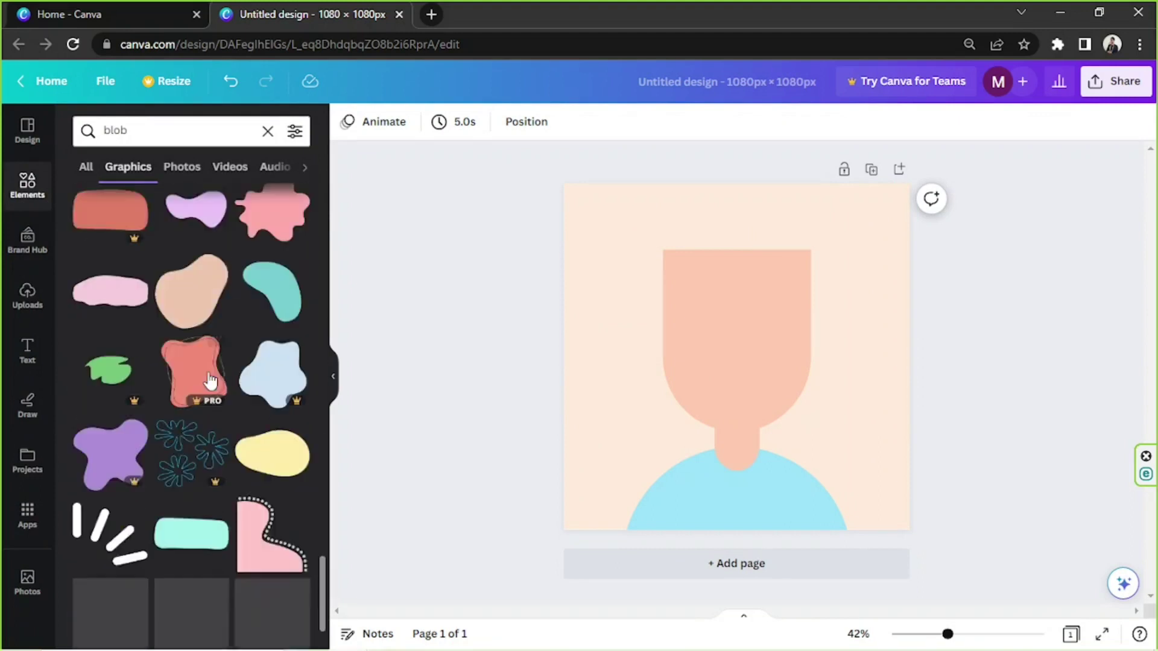
scroll(130, 380, down, 6)
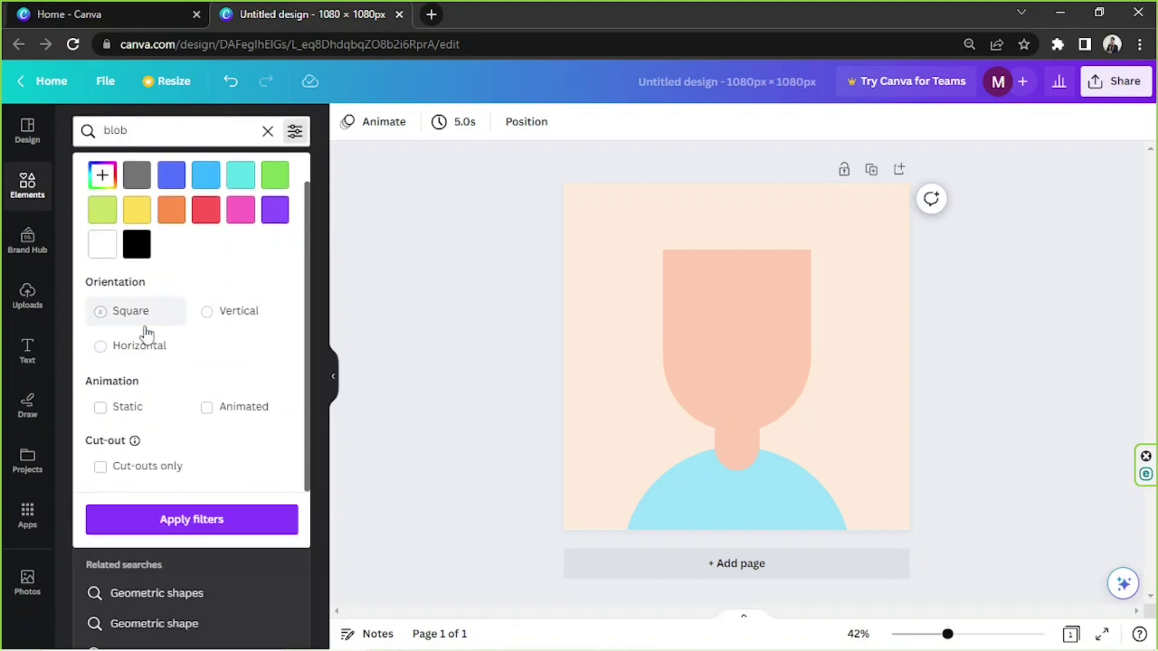
scroll(146, 333, up, 1)
scroll(147, 332, down, 1)
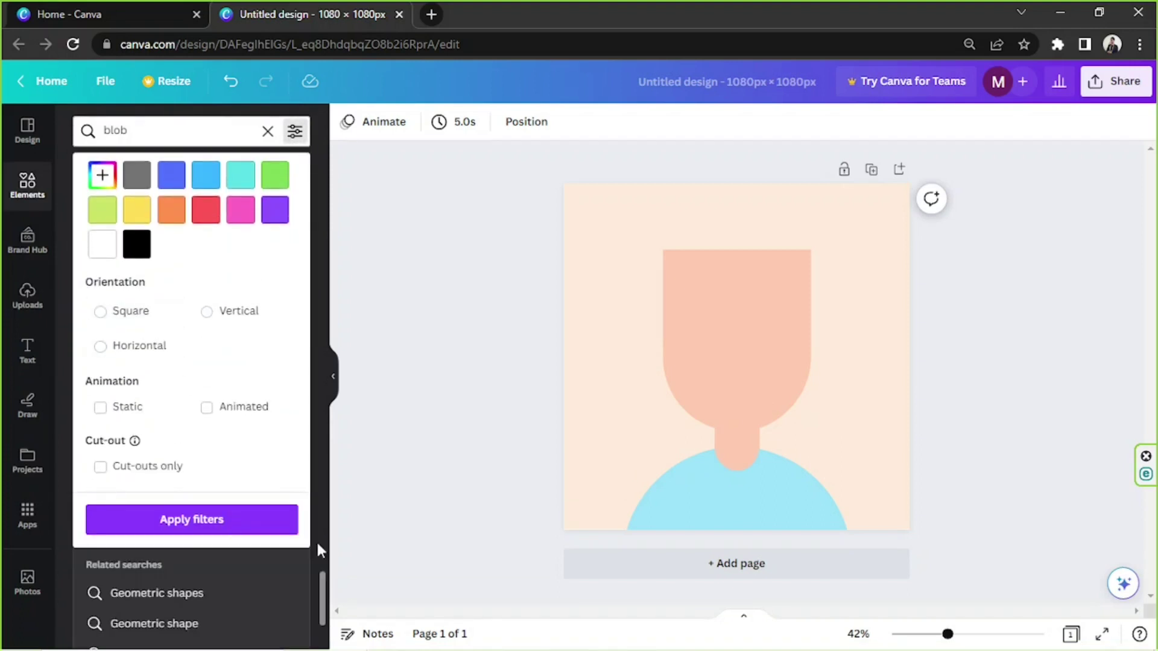
click(317, 542)
scroll(240, 313, down, 6)
scroll(136, 423, down, 12)
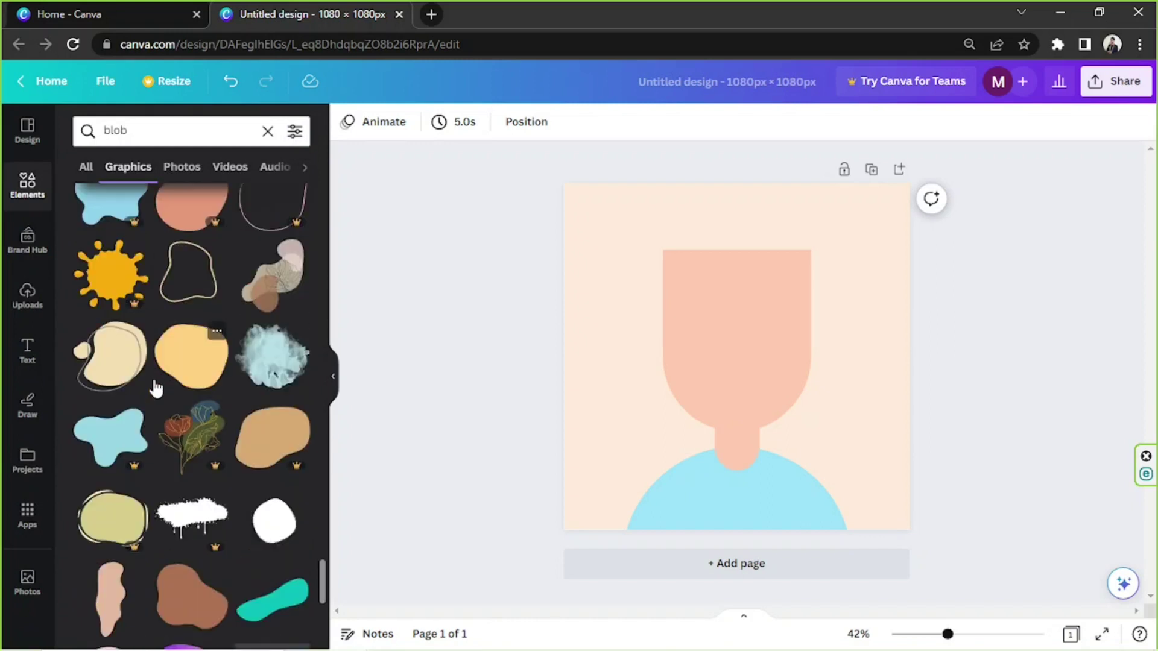
scroll(153, 379, down, 10)
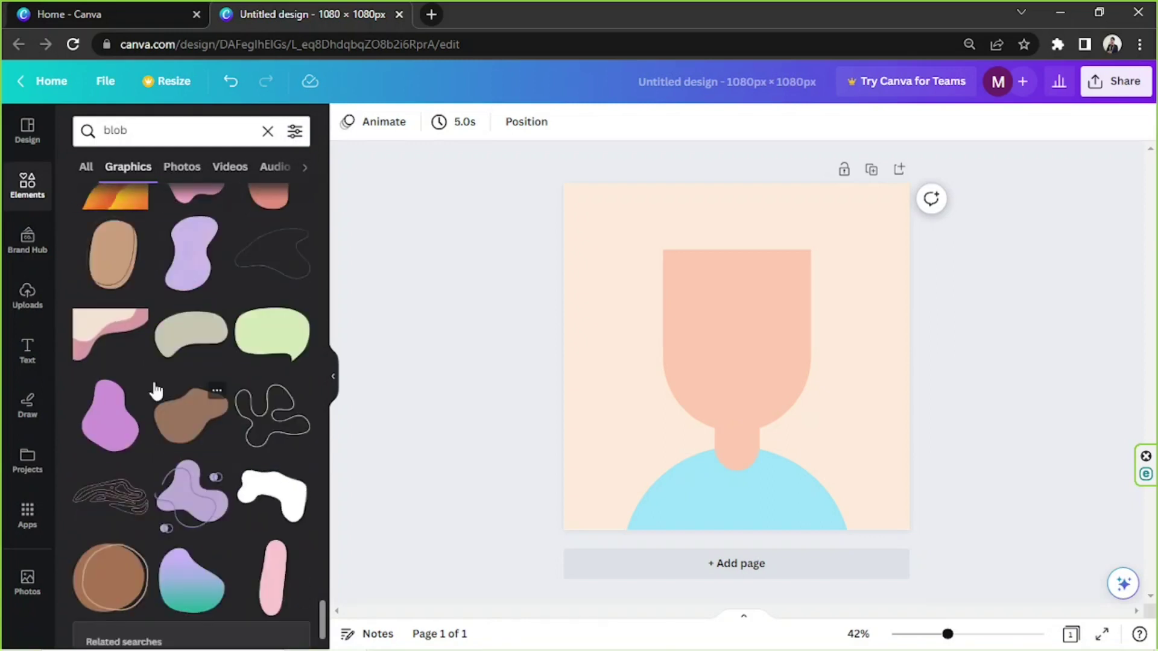
scroll(156, 392, down, 12)
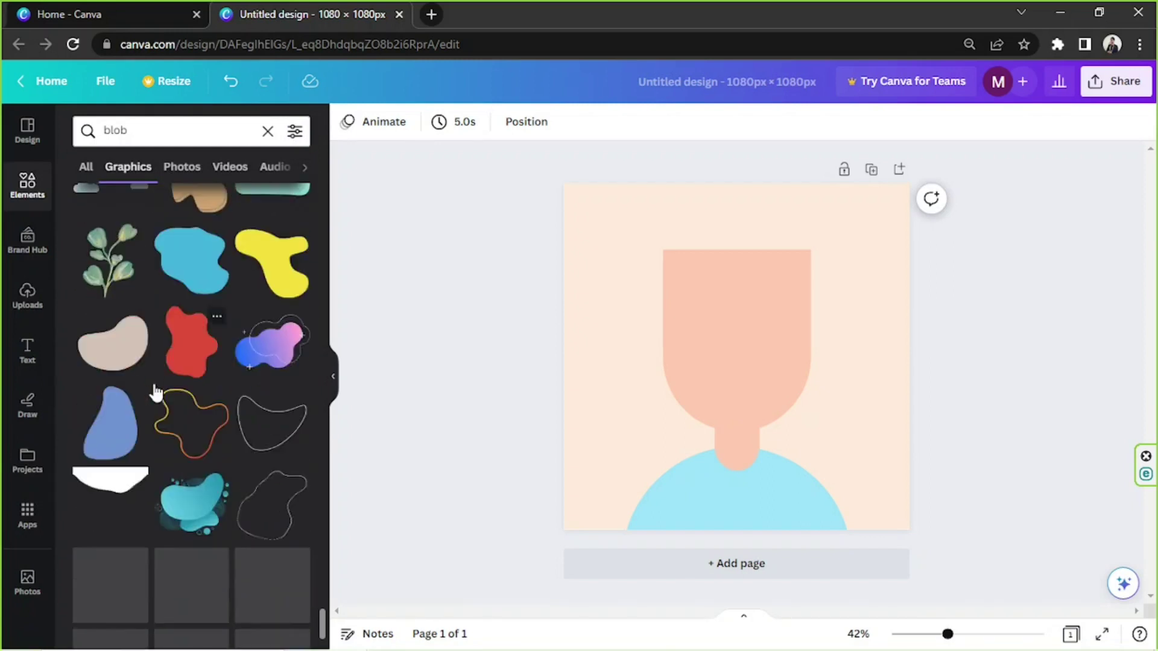
scroll(155, 388, down, 5)
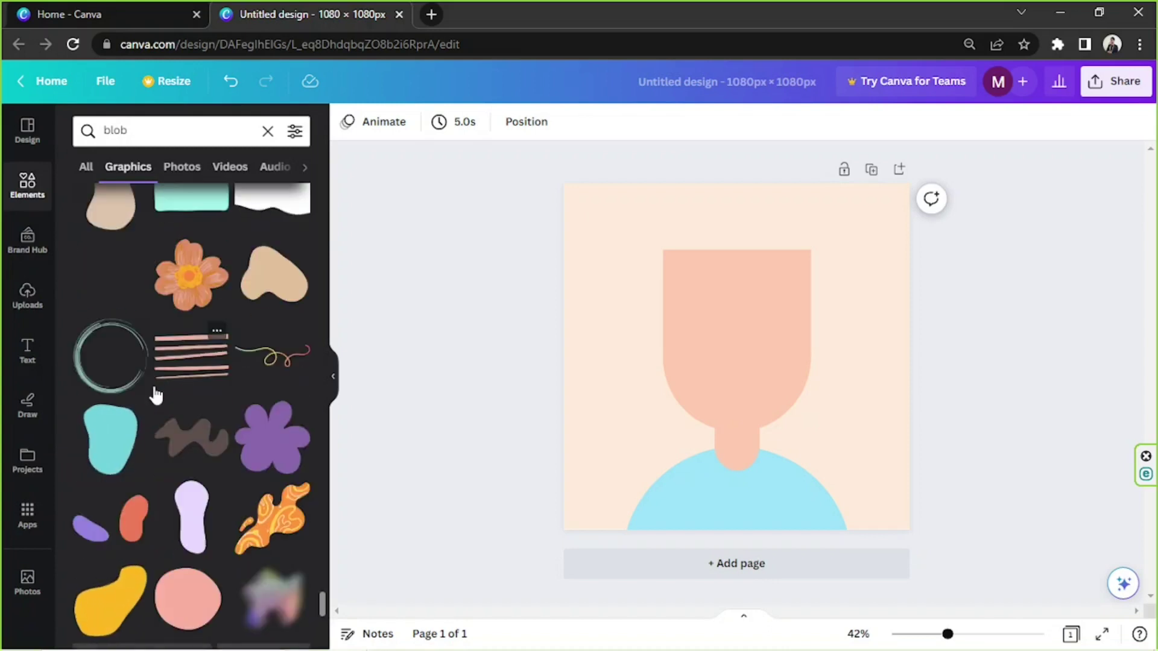
Try the beige blob as hair by rotating and moving it over the face, and delete it again
scroll(155, 388, up, 4)
click(266, 292)
click(286, 348)
drag(738, 451, 833, 414)
key(ctrl+z)
click(741, 365)
drag(796, 357, 727, 274)
drag(874, 267, 904, 264)
drag(768, 281, 704, 297)
key(Delete)
Try another rounded blob from the magic recommendations as hair, recoloured dark brown and rotated over the left side of the face
click(103, 336)
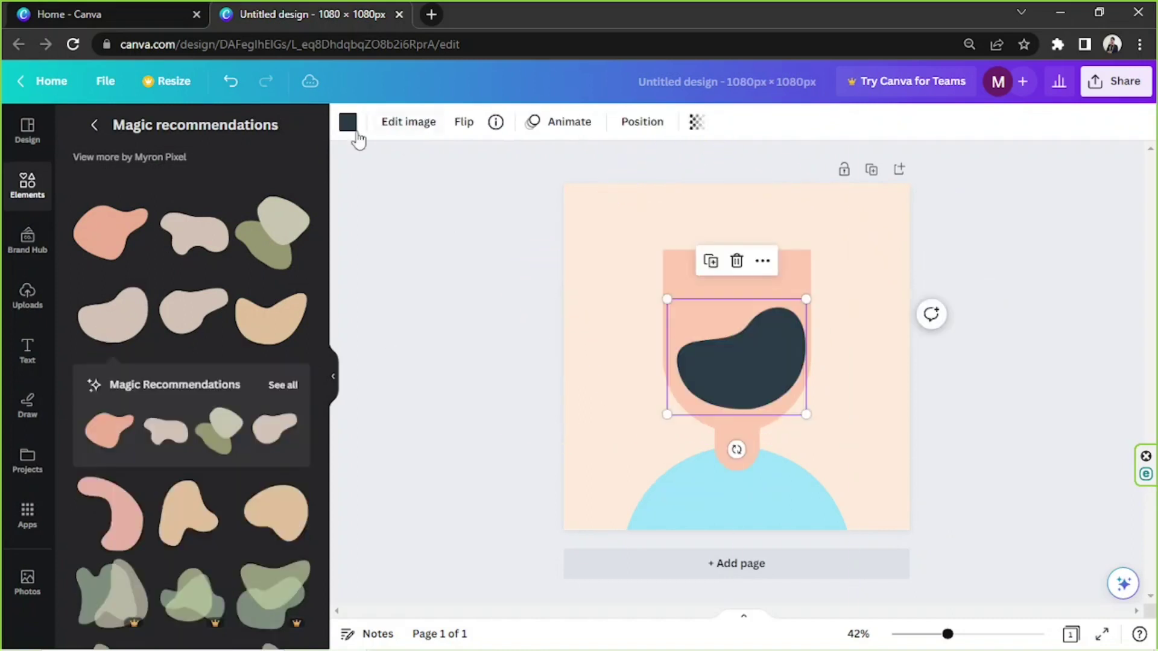
click(281, 385)
click(348, 123)
click(212, 215)
click(254, 215)
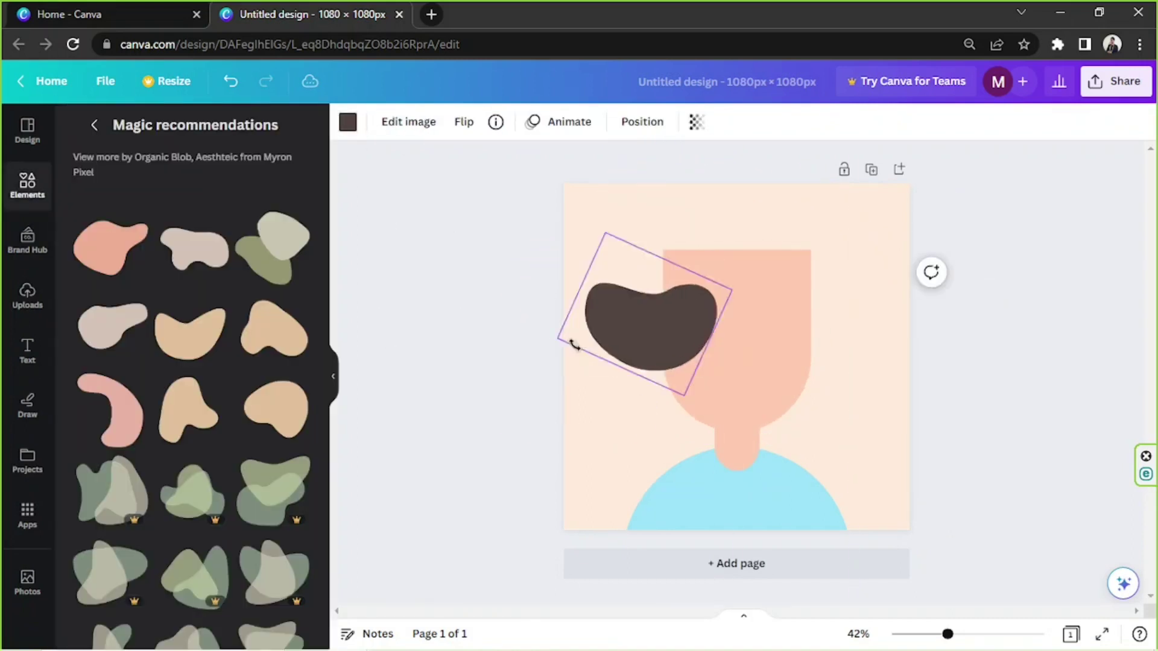
drag(571, 339, 705, 261)
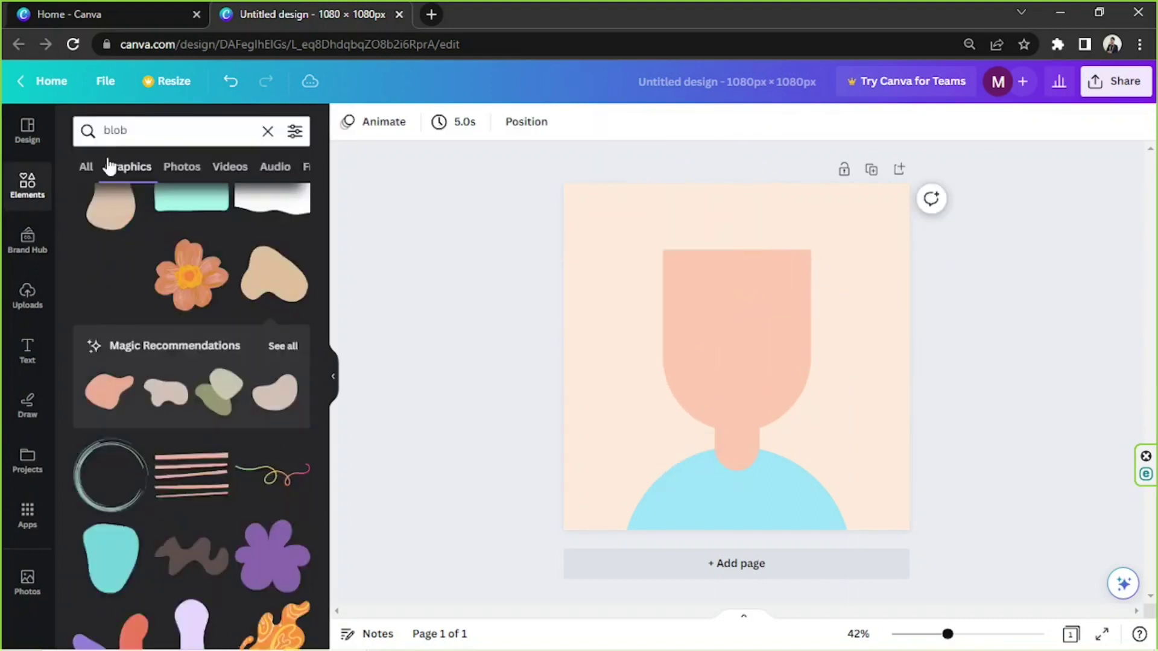
Look further through the blob graphics and apply a filter to the results
scroll(245, 450, down, 20)
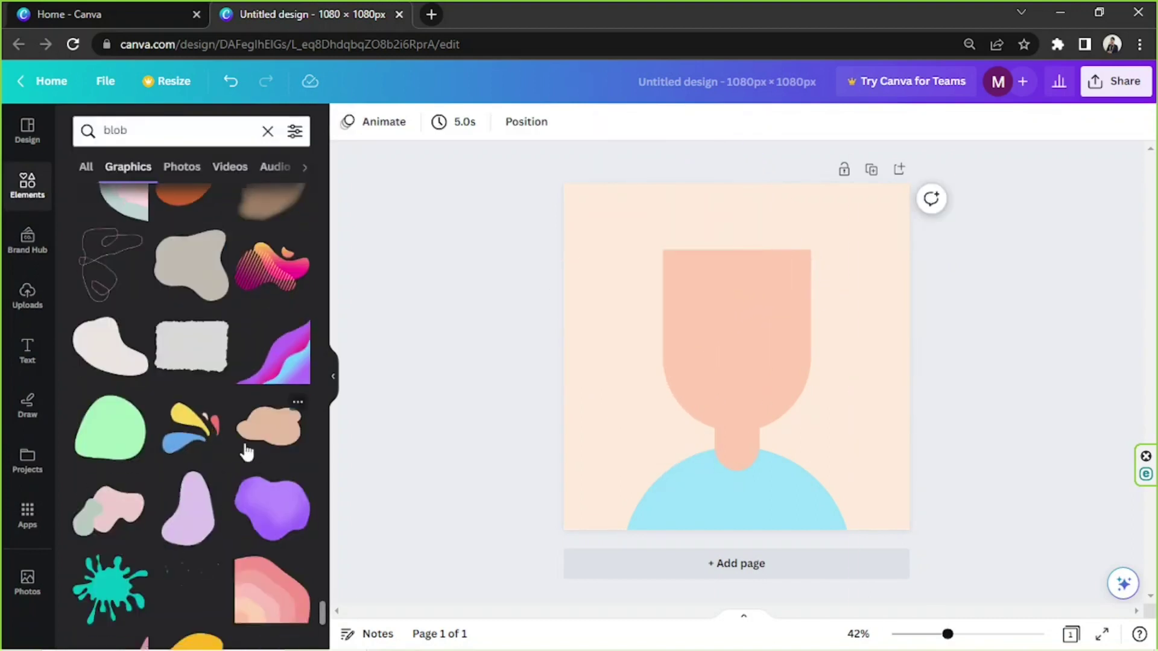
scroll(260, 415, up, 10)
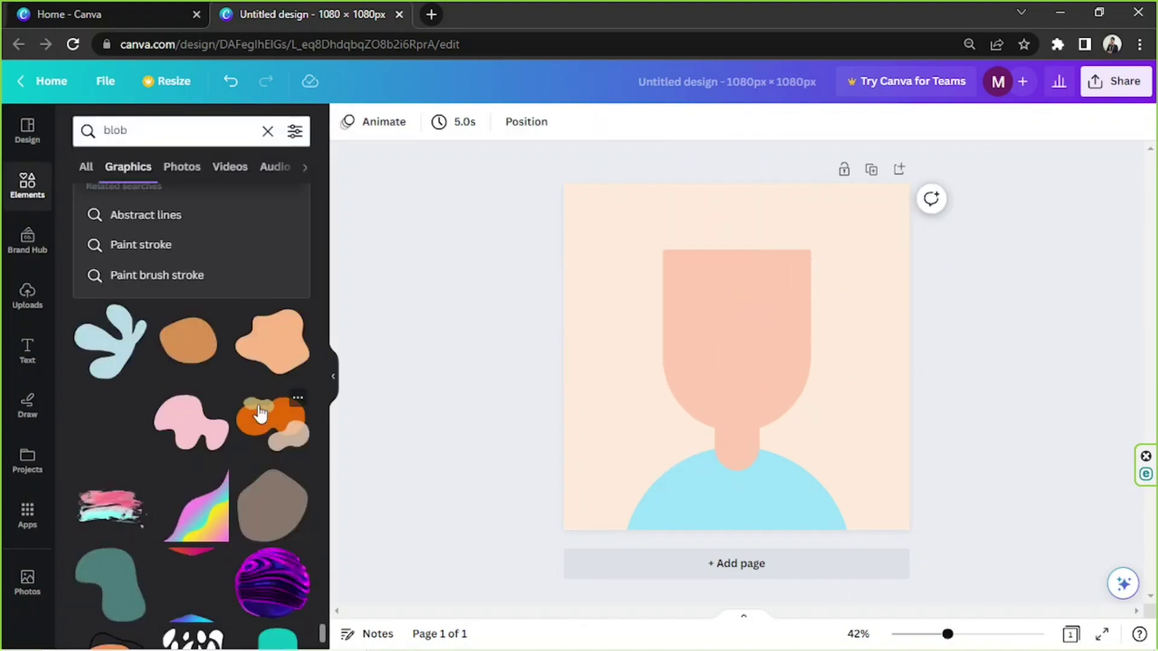
click(294, 131)
click(214, 341)
click(190, 519)
Try the green blob as hair, flipped, rotated and enlarged over the head, and delete it again
click(203, 298)
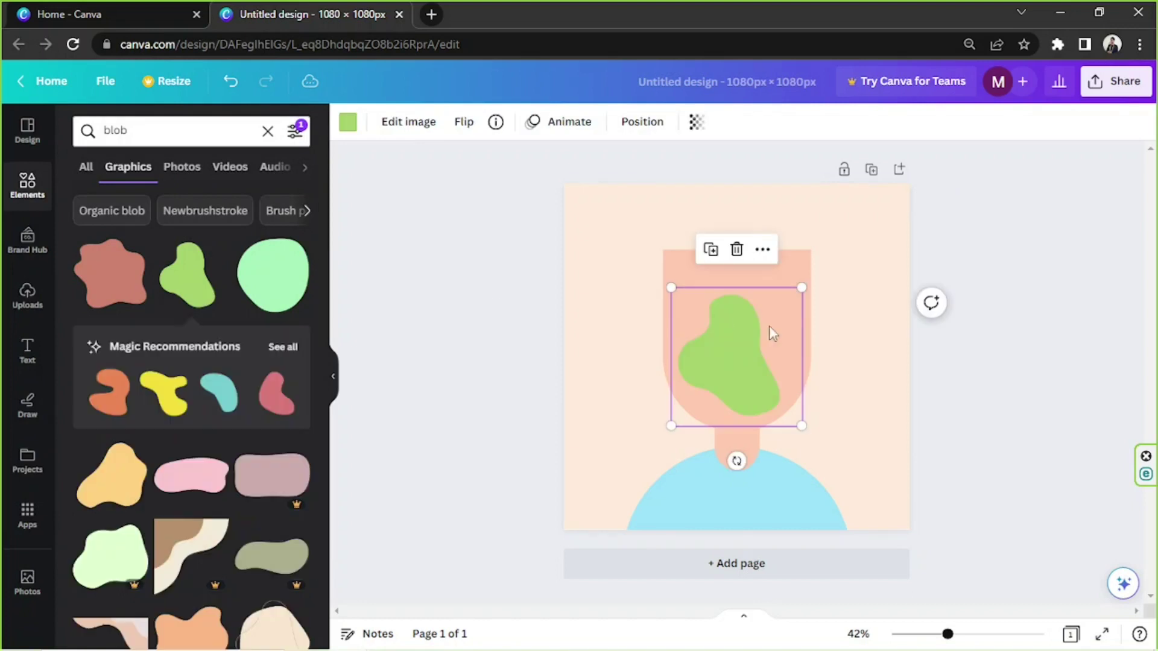
click(464, 122)
click(518, 161)
drag(753, 362, 710, 320)
drag(694, 418, 730, 211)
drag(610, 361, 514, 412)
drag(675, 373, 718, 317)
drag(744, 151, 769, 161)
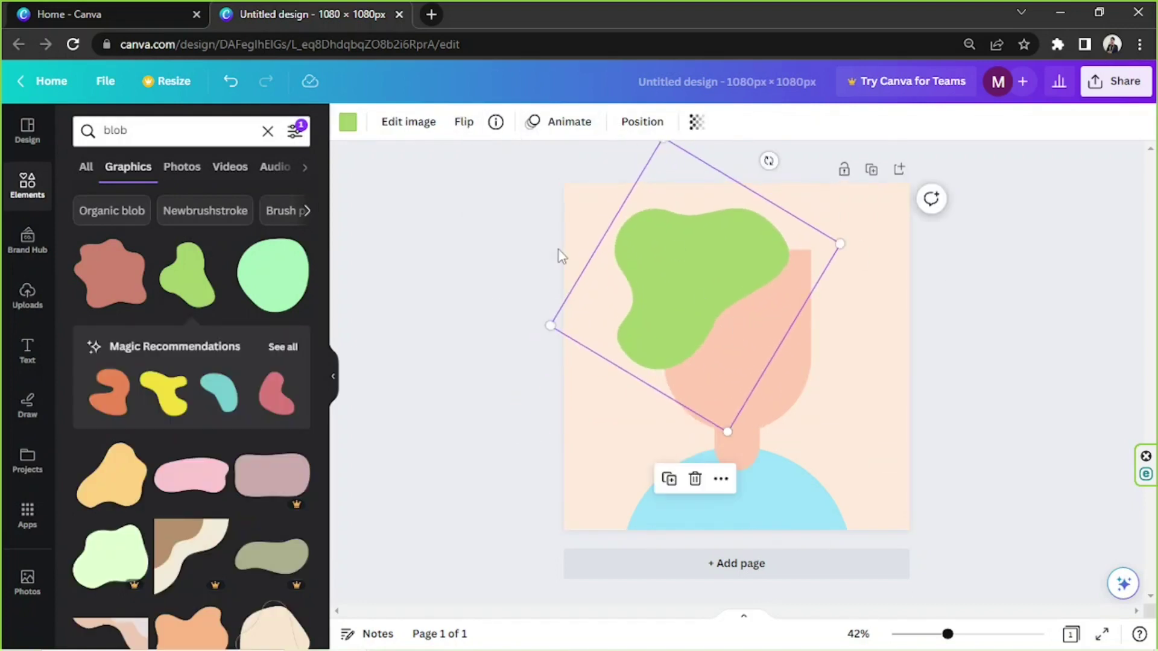
key(Delete)
Add the rounded dusty pink blob, turn it upright and enlarge it to cover the head
scroll(269, 362, down, 4)
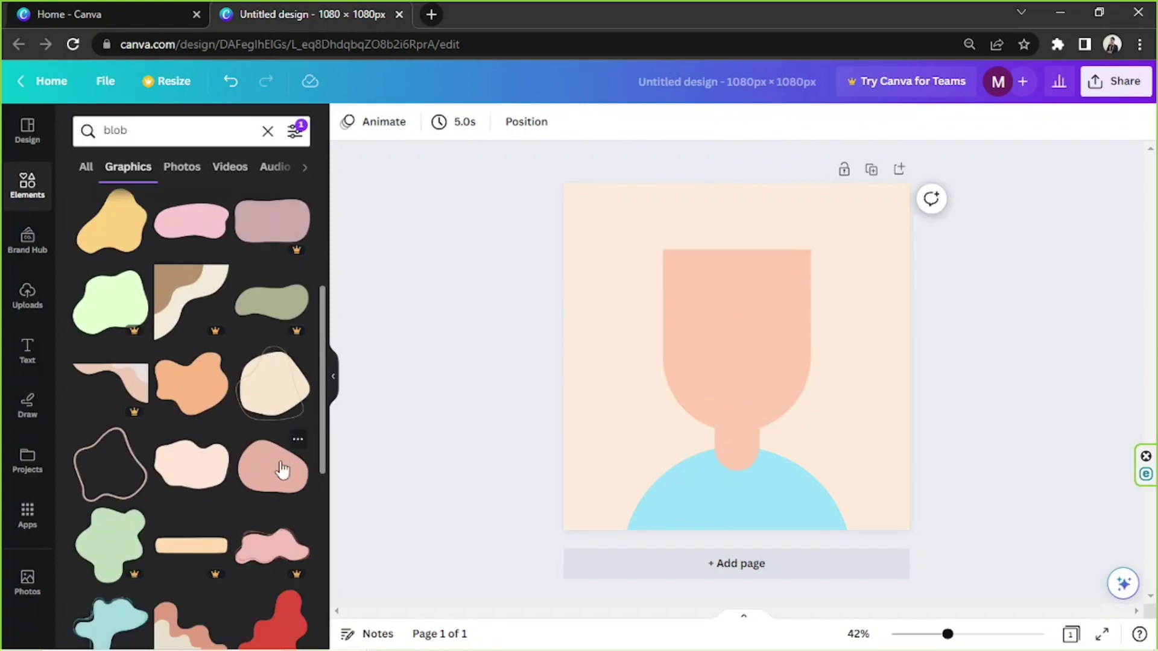
click(283, 471)
drag(736, 447, 790, 338)
drag(809, 404, 937, 480)
drag(802, 395, 696, 329)
drag(832, 414, 934, 479)
drag(760, 362, 721, 367)
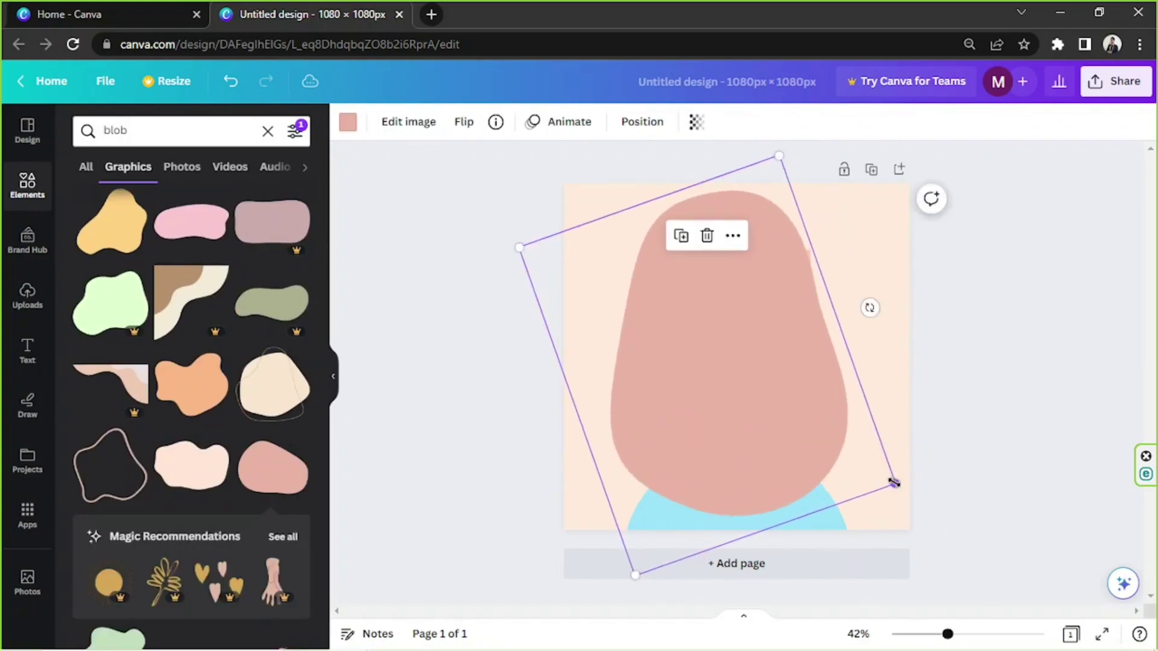
Enlarge the dusty pink blob further into long hair and layer it behind the face, neck and shoulders
drag(894, 482, 939, 511)
mouse_move(804, 452)
mouse_down()
mouse_move(794, 475)
mouse_move(797, 464)
mouse_up()
click(642, 122)
click(236, 232)
click(310, 126)
drag(858, 415, 849, 422)
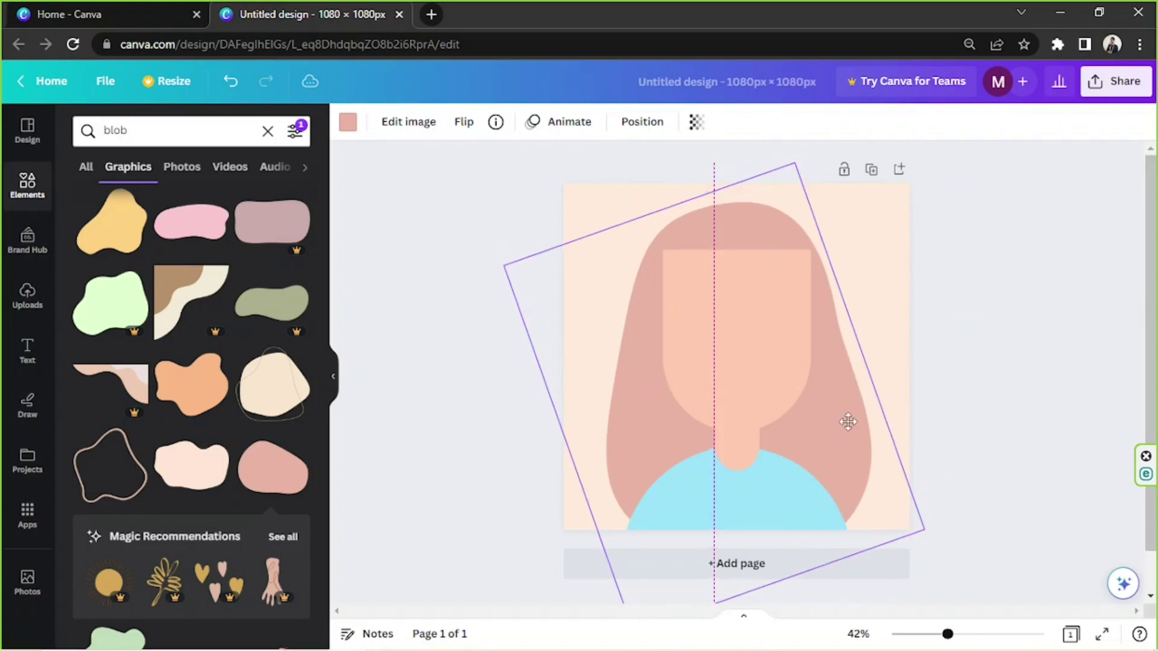
Shorten the face shape from its upper edge and lower the hair slightly to leave a straight fringe
click(737, 271)
drag(736, 252, 742, 307)
drag(805, 269, 747, 363)
click(758, 330)
Move the neck shape slightly down and make it narrower, keeping it centred under the face
click(748, 308)
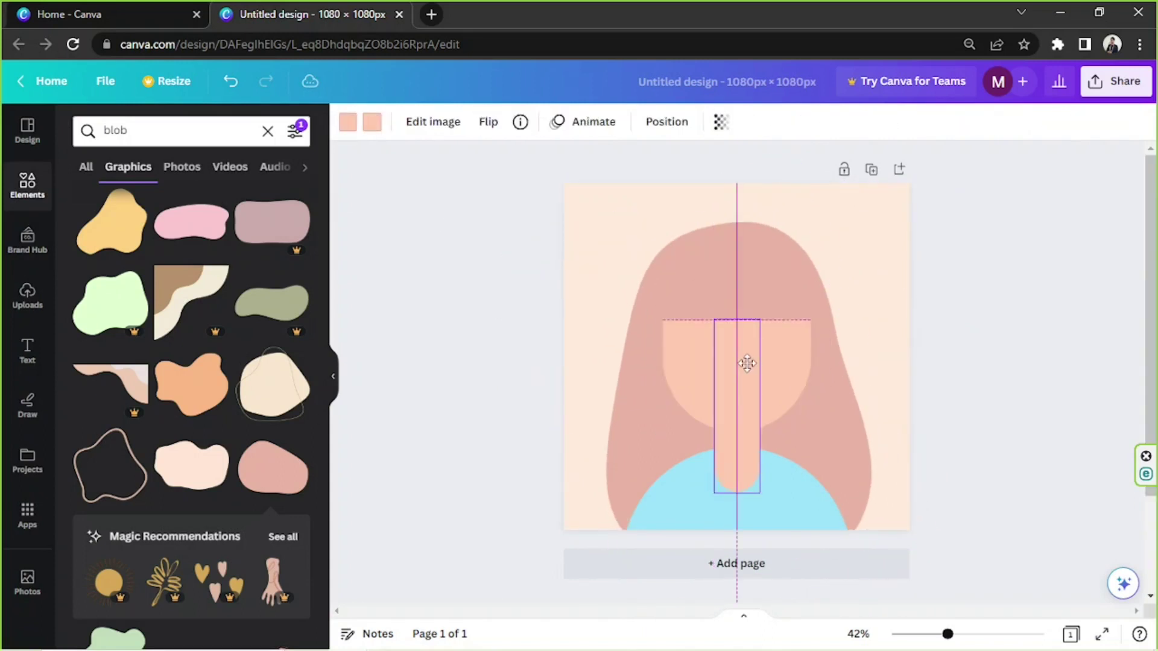
drag(763, 477, 760, 468)
drag(736, 430, 740, 439)
Raise the face's upper edge slightly and nudge the long hair a little to the right
click(765, 368)
drag(738, 321, 740, 315)
click(879, 408)
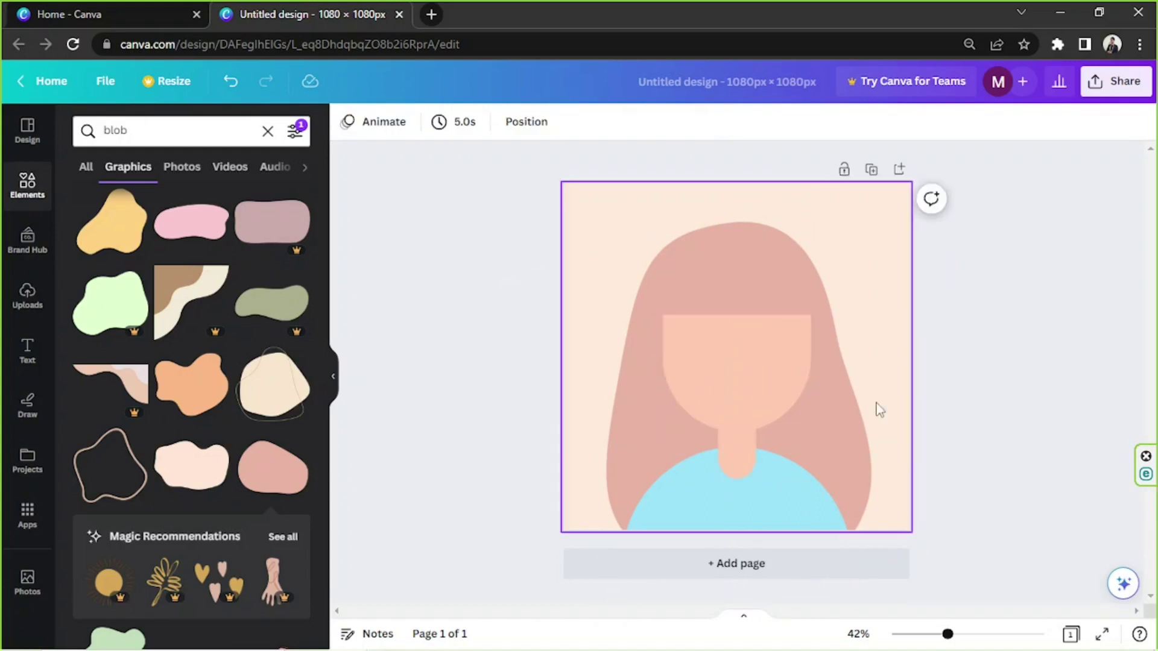
drag(851, 425, 848, 425)
Try the pale orange bean-shaped blob as a lock of hair, tilted over the left side of the face, and delete it
scroll(192, 386, down, 10)
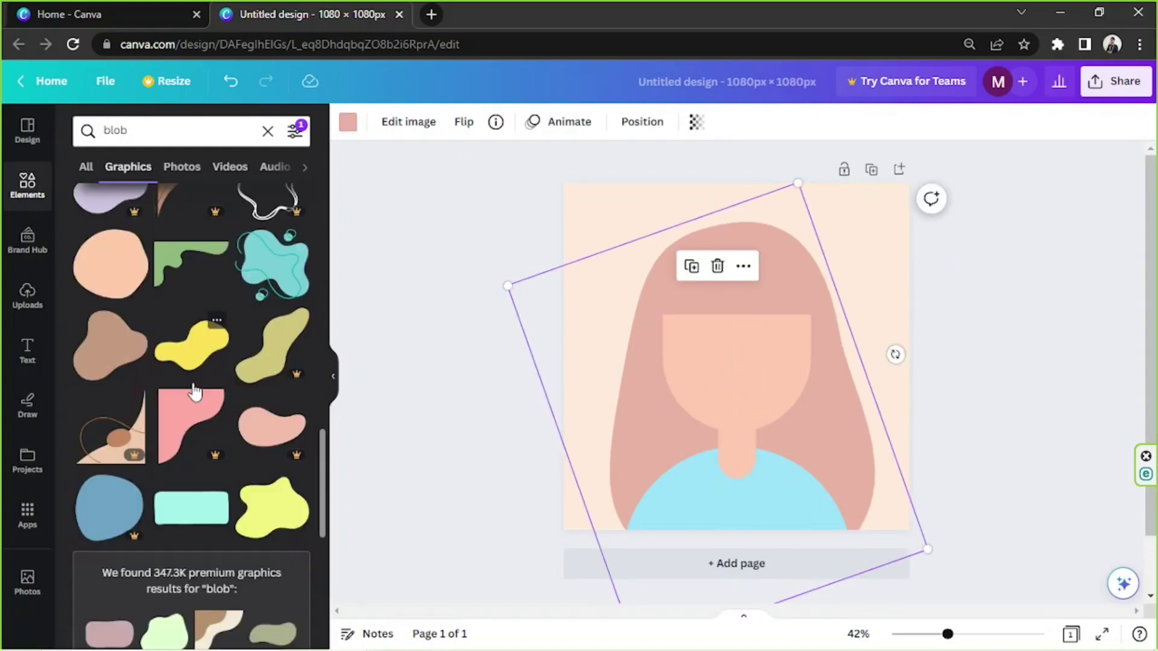
scroll(194, 388, down, 10)
click(271, 426)
drag(737, 437, 786, 421)
drag(728, 355, 670, 328)
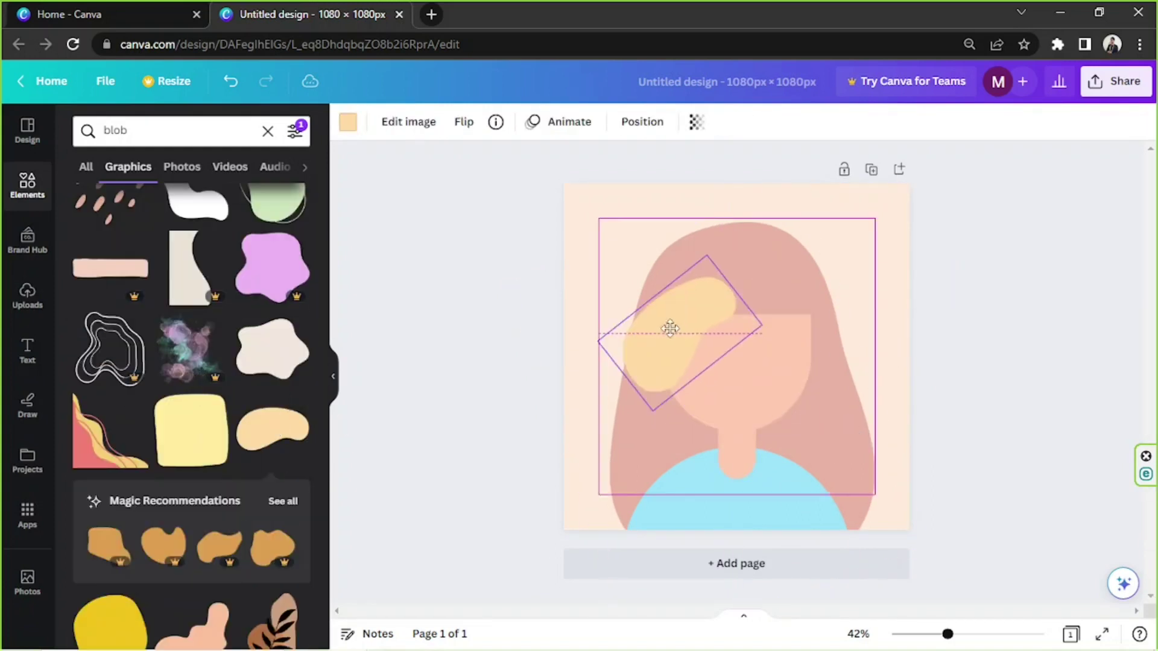
key(Delete)
Look through more of the filtered blob graphics for a shape suited to the front hair
scroll(303, 356, down, 8)
scroll(303, 356, down, 10)
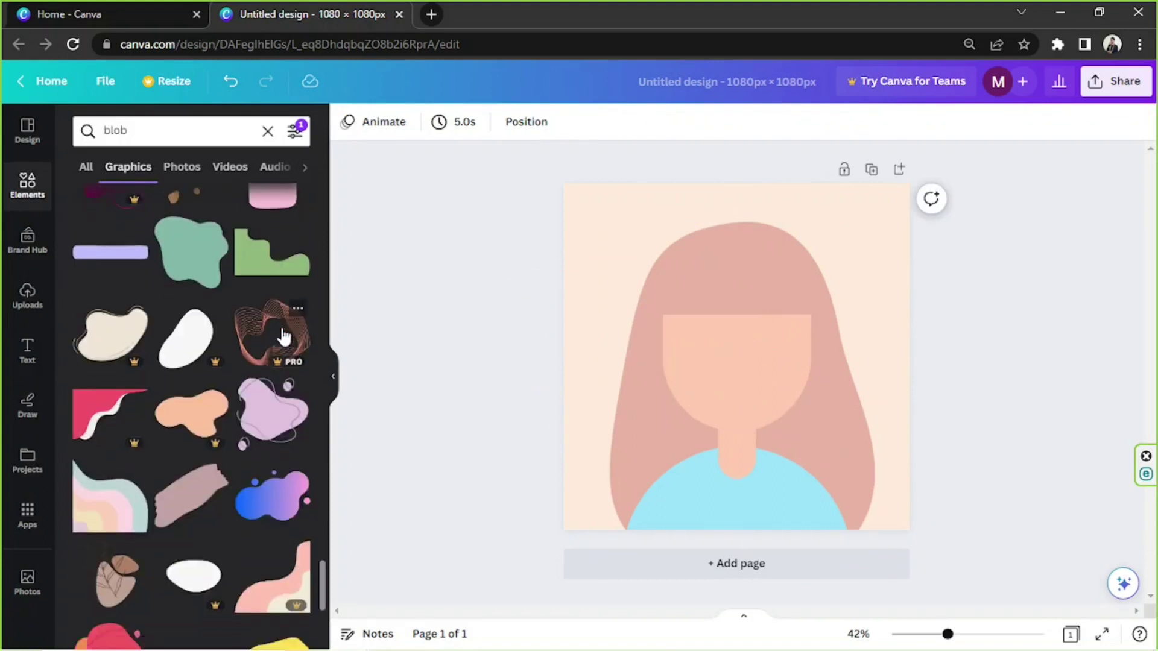
scroll(211, 335, down, 10)
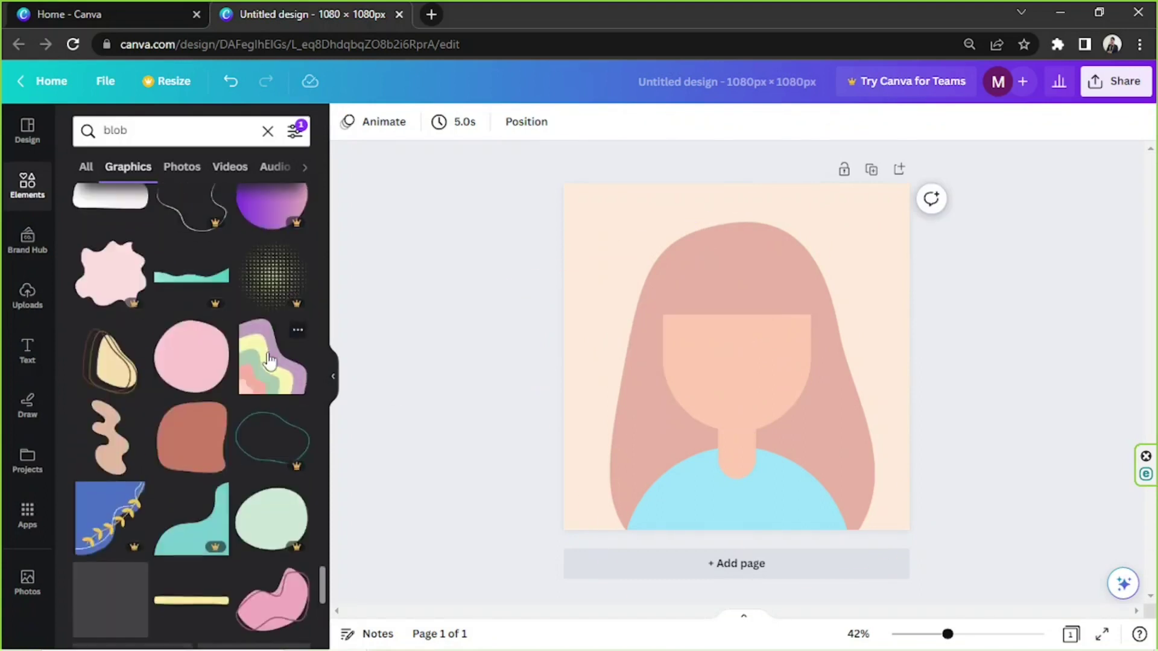
scroll(270, 356, down, 10)
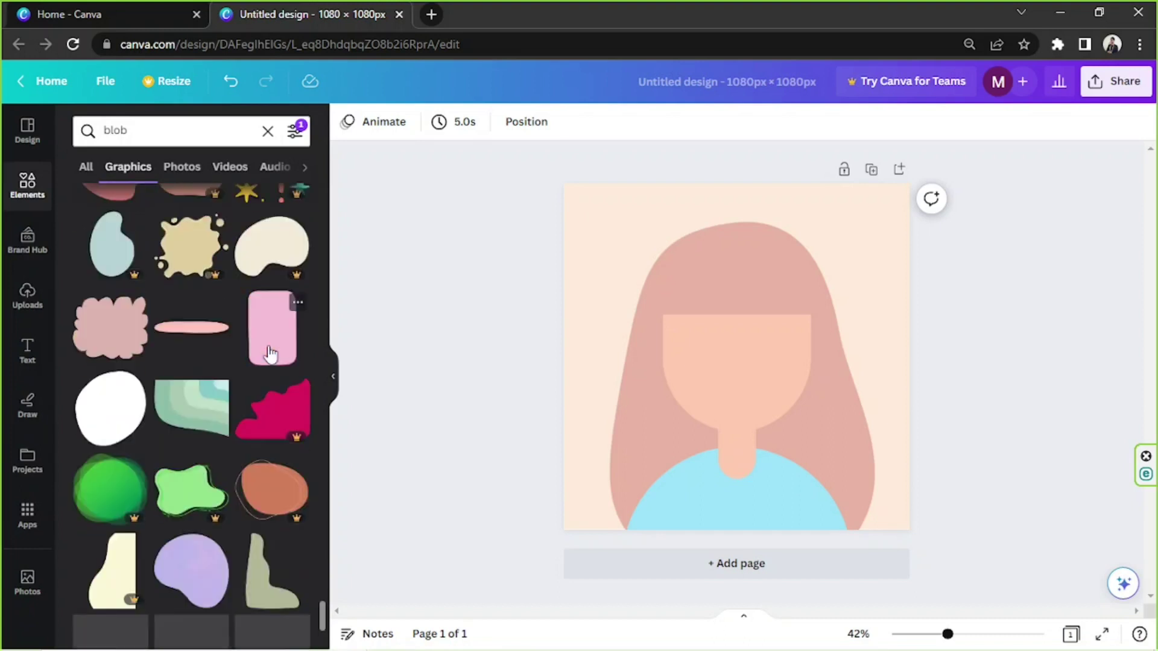
scroll(270, 356, down, 10)
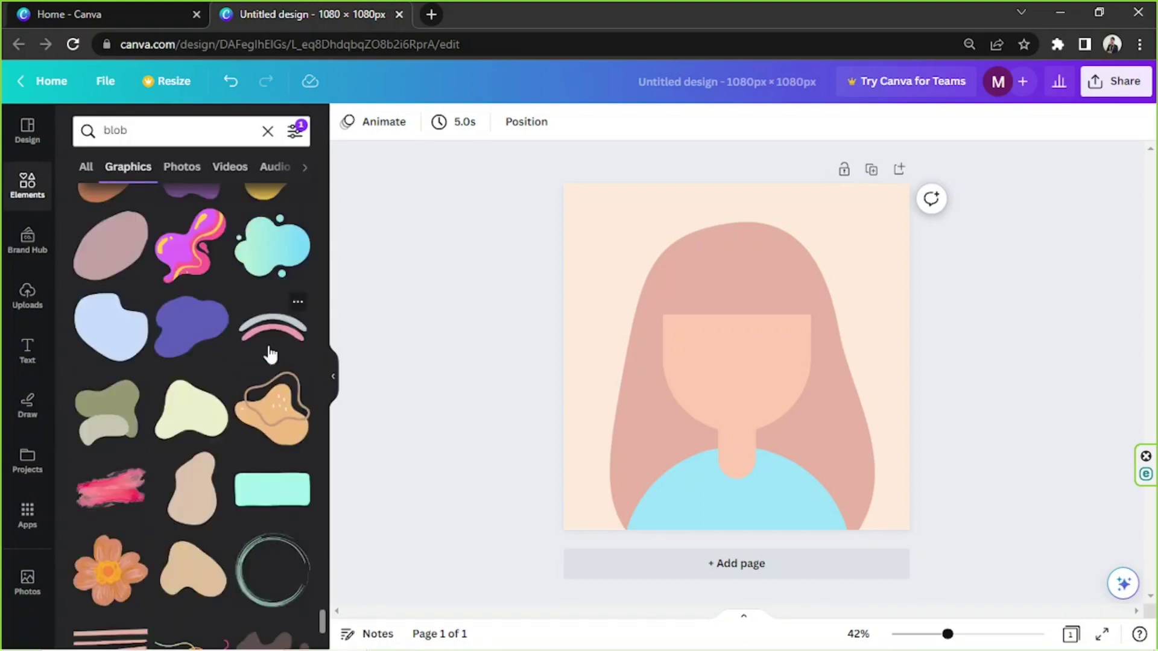
scroll(269, 356, down, 10)
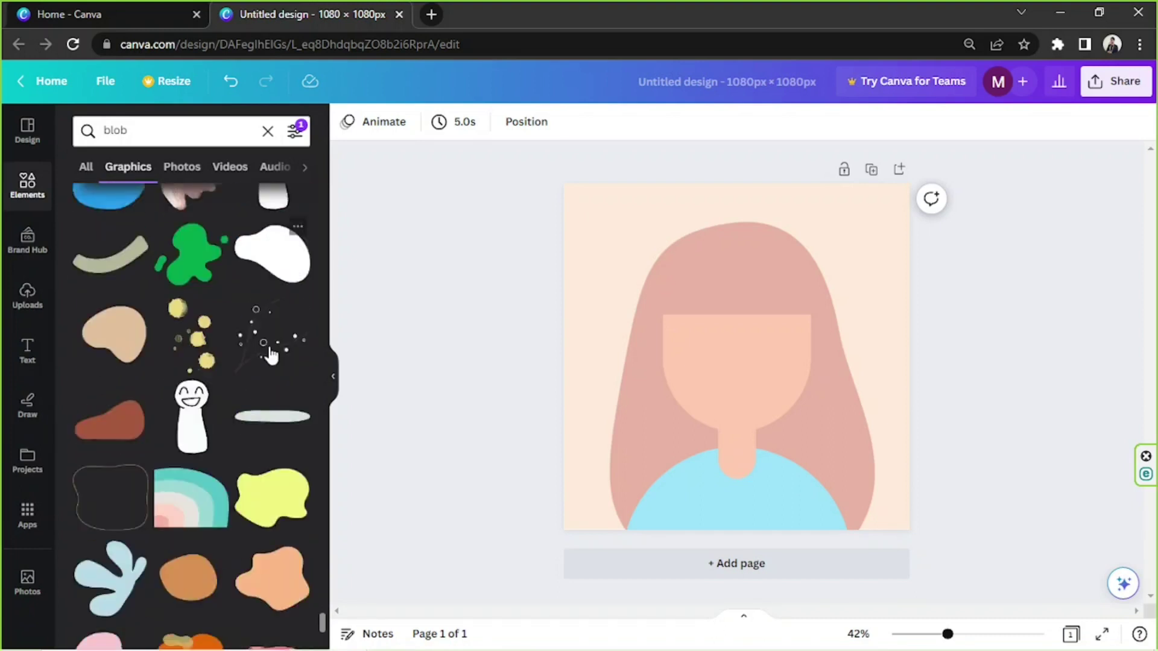
scroll(266, 359, down, 10)
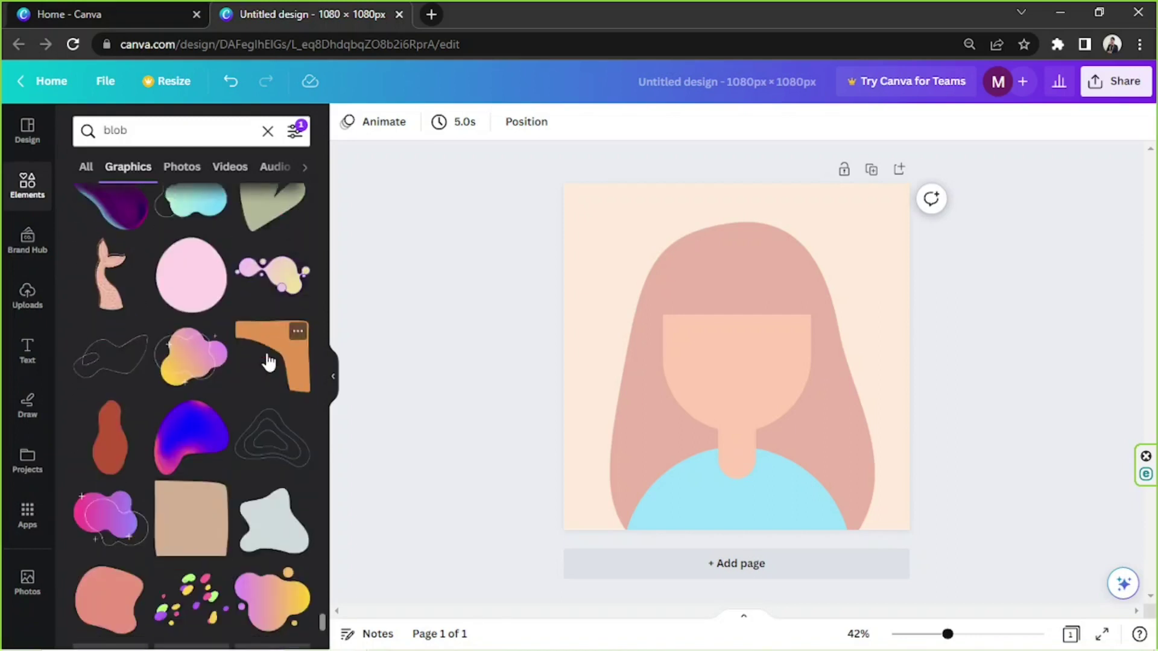
Search the graphics for "shape" and add the tan wavy blob to the page
click(75, 135)
text(shape)
key(Return)
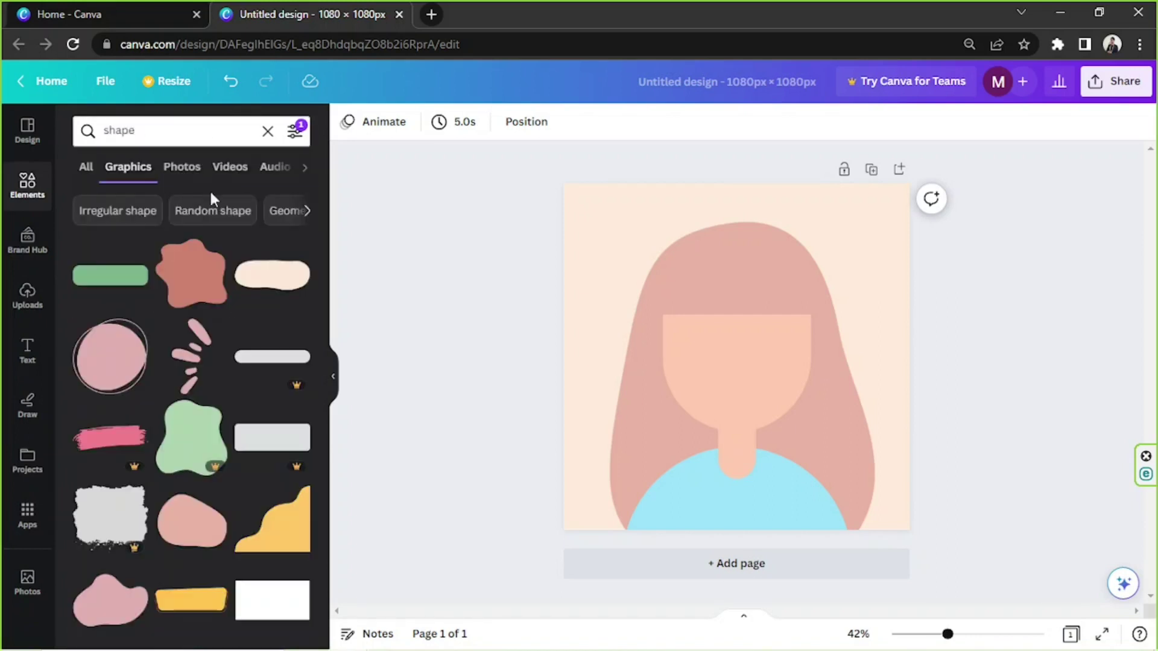
scroll(248, 329, down, 5)
click(256, 330)
Flip, rotate and enlarge the tan blob and place it over the upper left of the face as front hair
mouse_move(737, 444)
mouse_down()
mouse_move(771, 367)
mouse_move(799, 360)
mouse_move(758, 439)
mouse_up()
click(464, 123)
click(516, 160)
drag(745, 348, 706, 285)
drag(648, 362, 587, 439)
drag(700, 444, 677, 449)
drag(678, 370, 682, 343)
Try the tan blob enlarged and tilted further over the left side of the face, and delete it
click(747, 332)
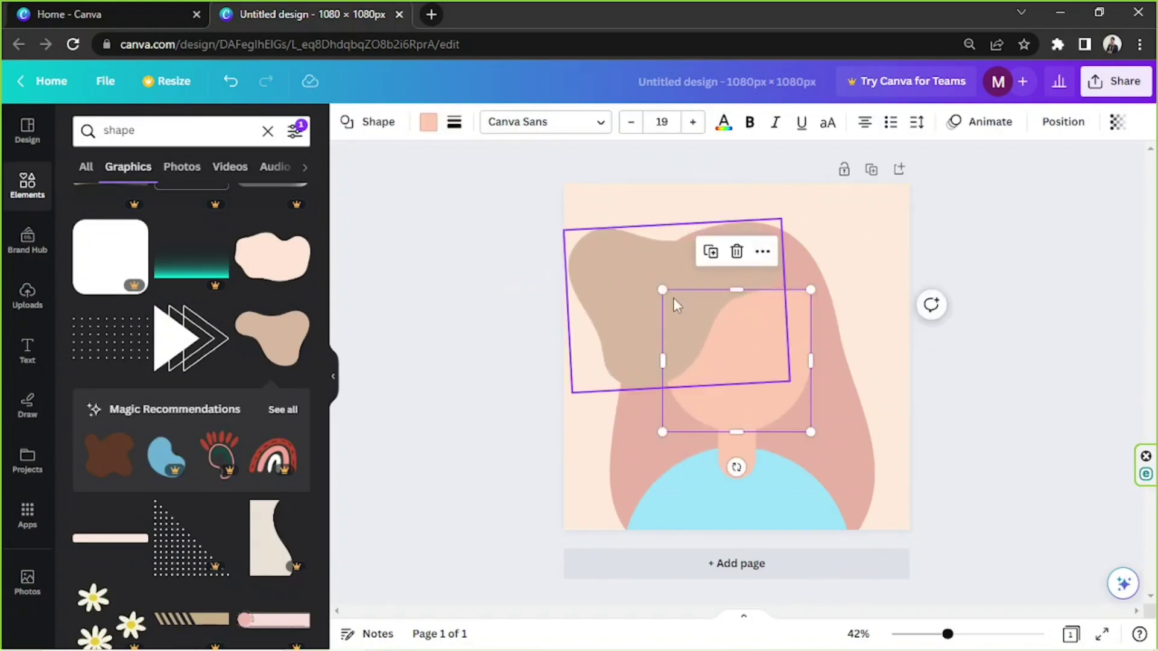
drag(654, 301, 662, 308)
drag(683, 435, 692, 443)
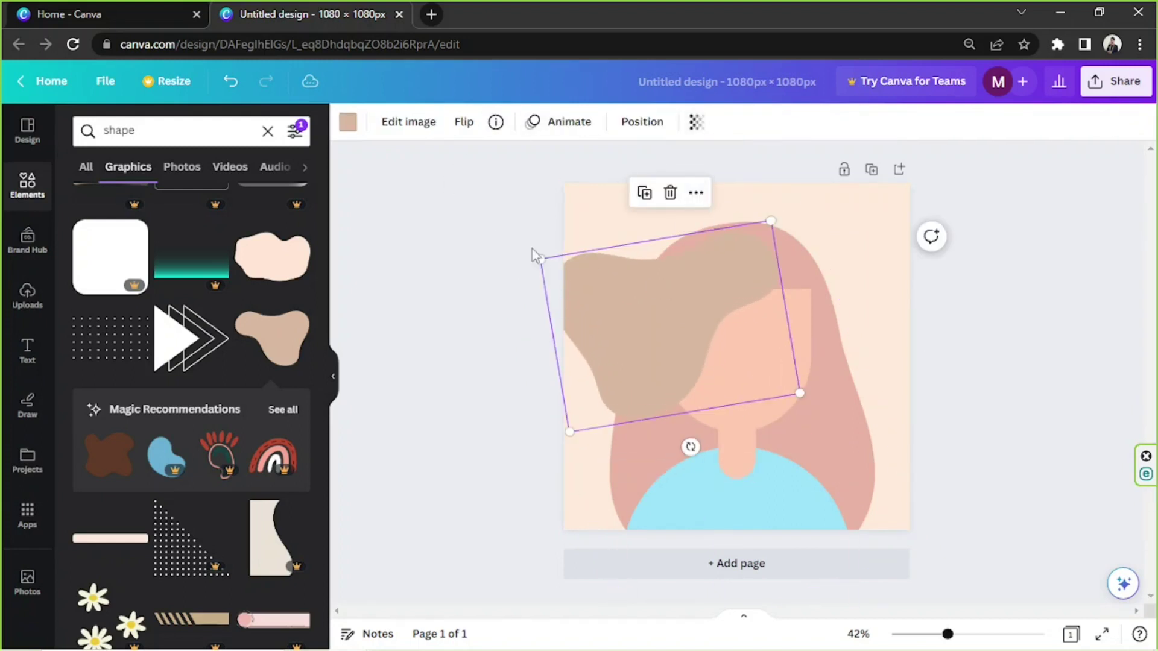
key(Delete)
Add the pale pink S-shaped blob from the "shape" graphics and recolour it with the hair's dusty pink
scroll(292, 302, down, 10)
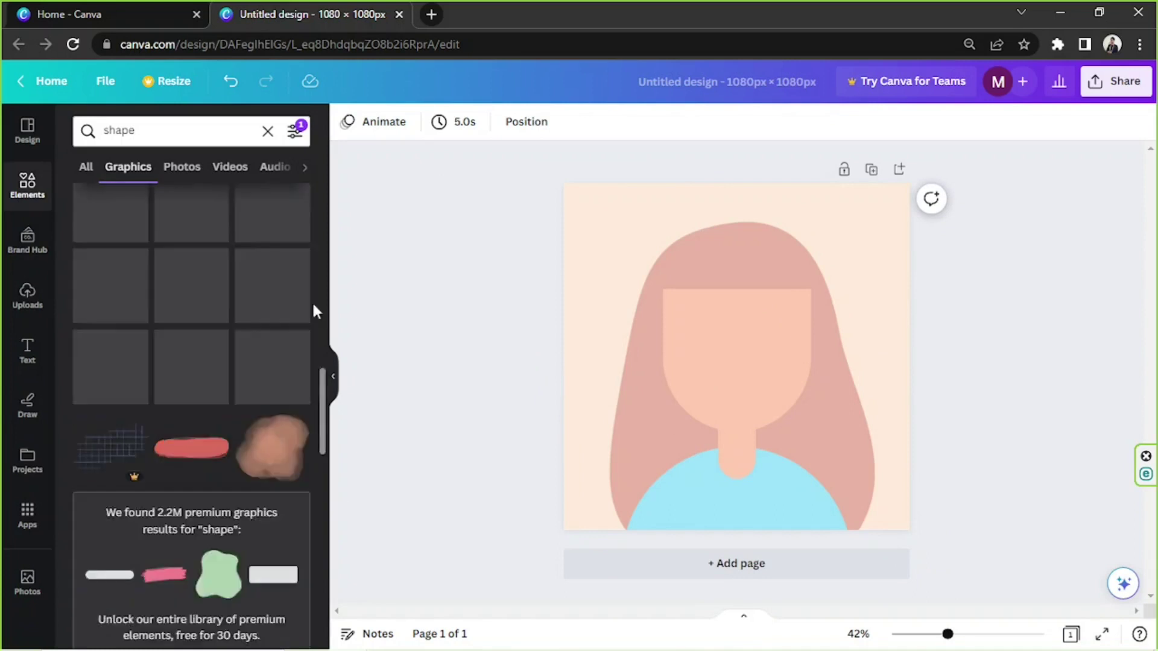
scroll(314, 289, up, 7)
scroll(314, 258, down, 15)
click(194, 325)
click(348, 122)
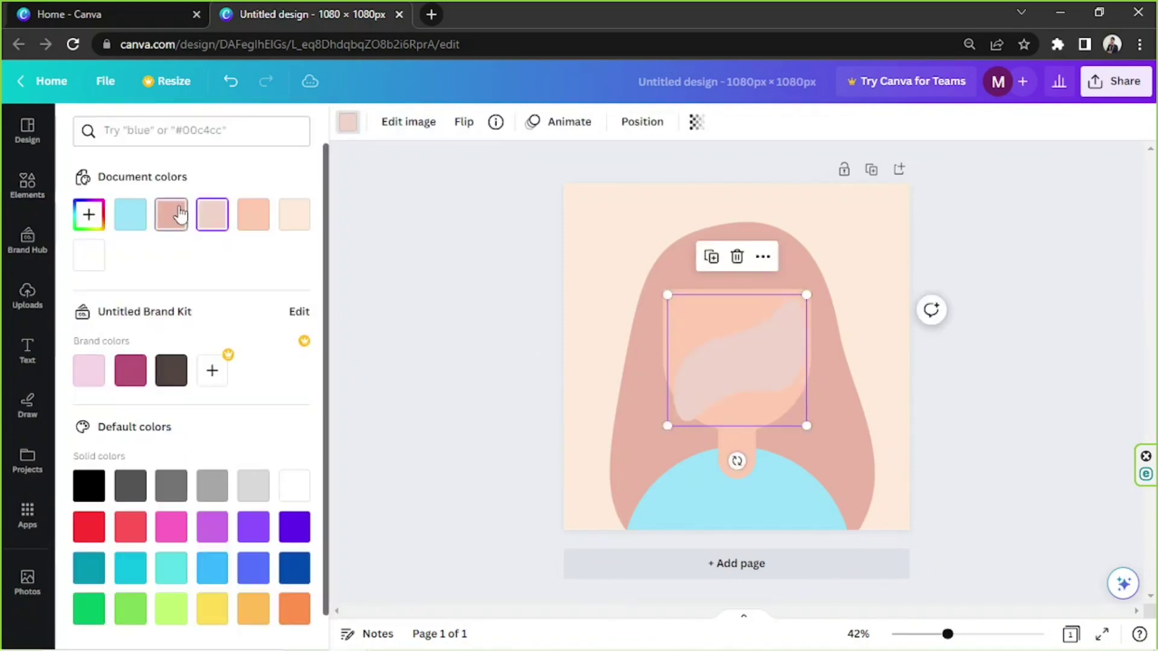
click(180, 215)
Flip, rotate and enlarge the S-shaped blob and place it over the upper left of the face as front hair
click(464, 123)
click(504, 164)
mouse_move(737, 461)
mouse_down()
mouse_move(638, 379)
mouse_move(632, 336)
mouse_up()
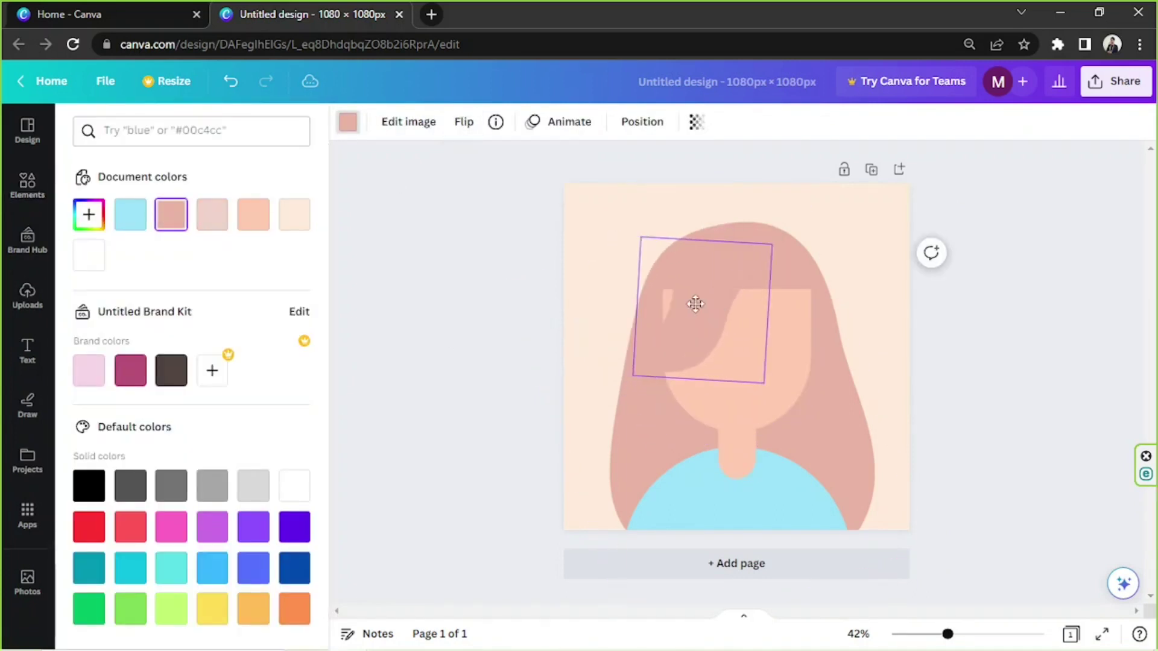
drag(583, 306, 584, 296)
drag(669, 298, 693, 287)
drag(607, 287, 605, 291)
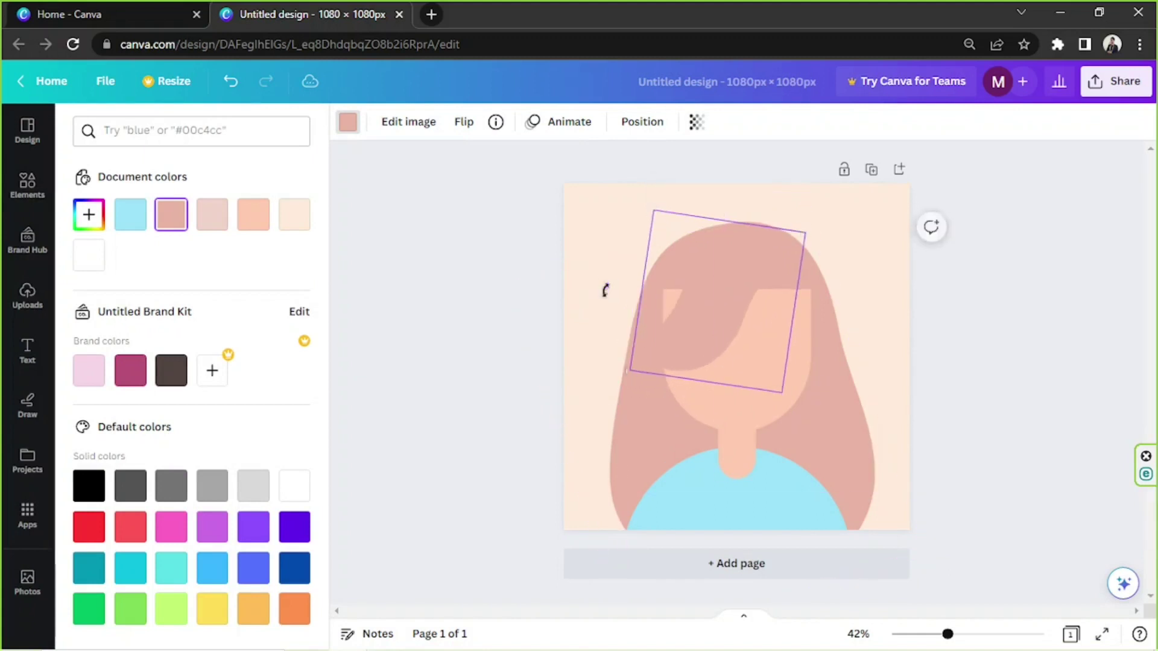
click(504, 412)
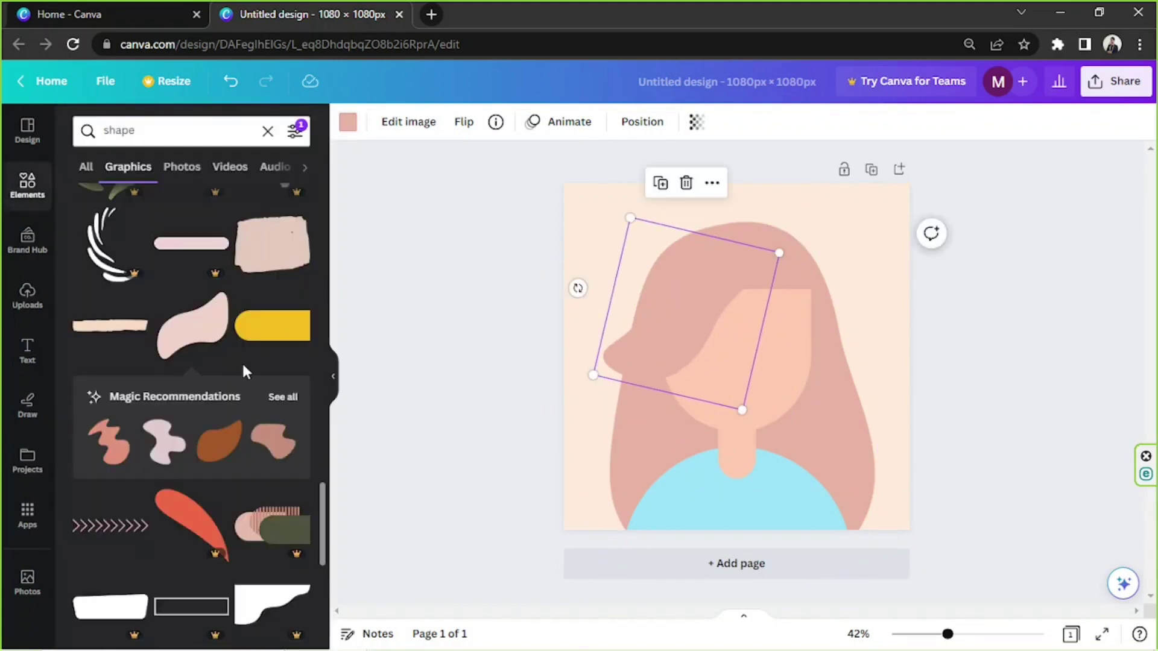
Add the brown leaf-shaped blob from the S-shaped blob's recommendations, shrink it and place it at the face's upper right corner
click(289, 397)
scroll(290, 362, up, 10)
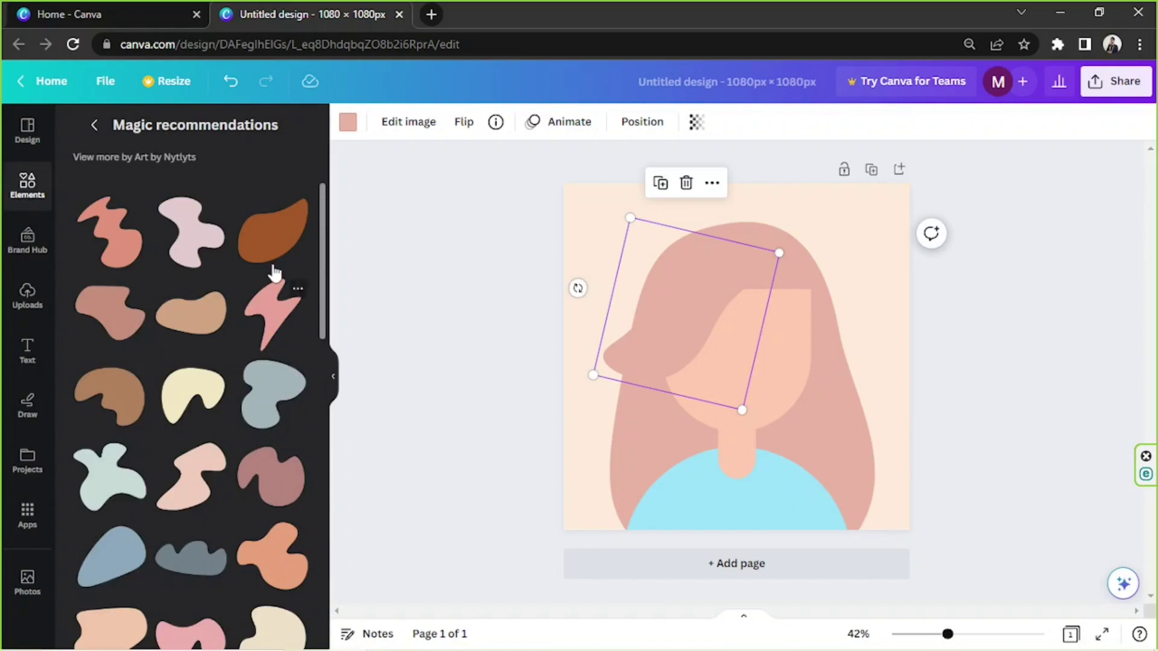
click(272, 253)
drag(741, 369, 789, 331)
drag(850, 356, 791, 319)
drag(768, 308, 815, 309)
Recolour the small leaf-shaped blob with the hair's dusty pink and rotate it to form the right front lock
click(348, 122)
click(214, 215)
drag(730, 316, 740, 339)
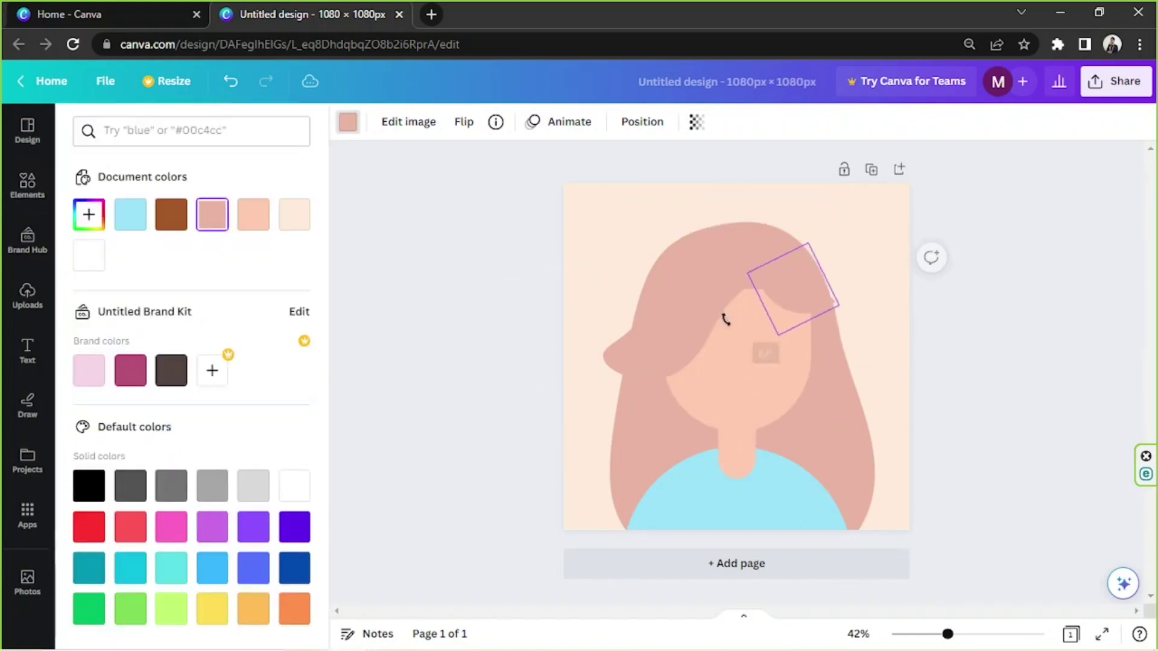
Enlarge the left front hair blob slightly and shift it to cover the upper left of the head
click(726, 312)
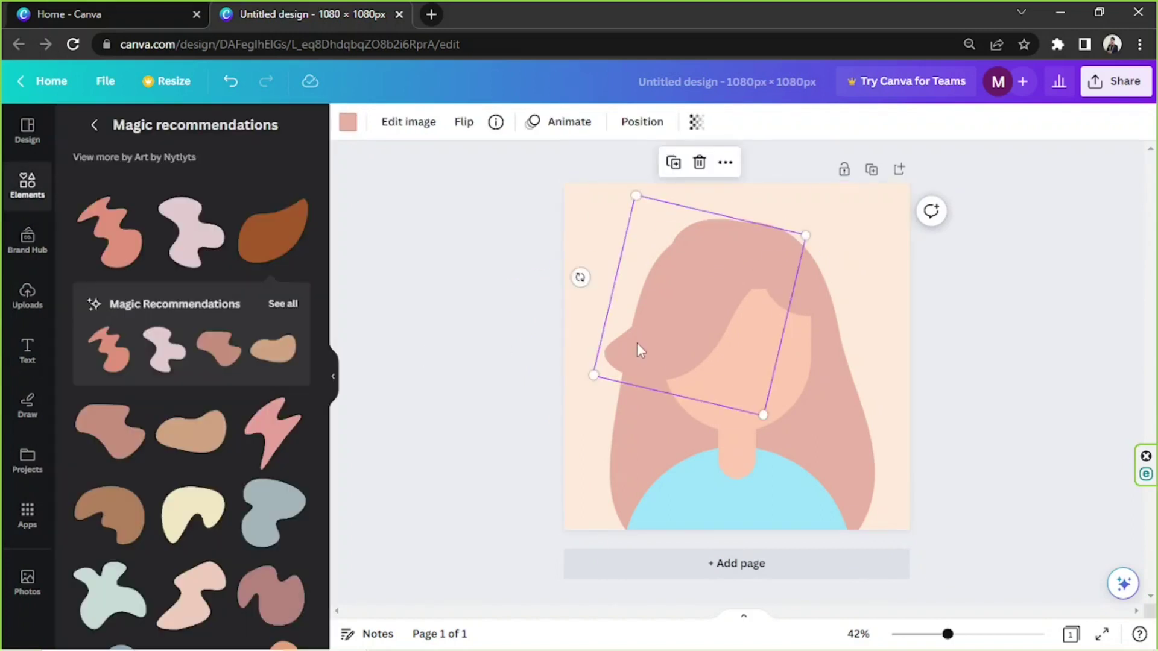
drag(637, 344, 632, 348)
click(908, 289)
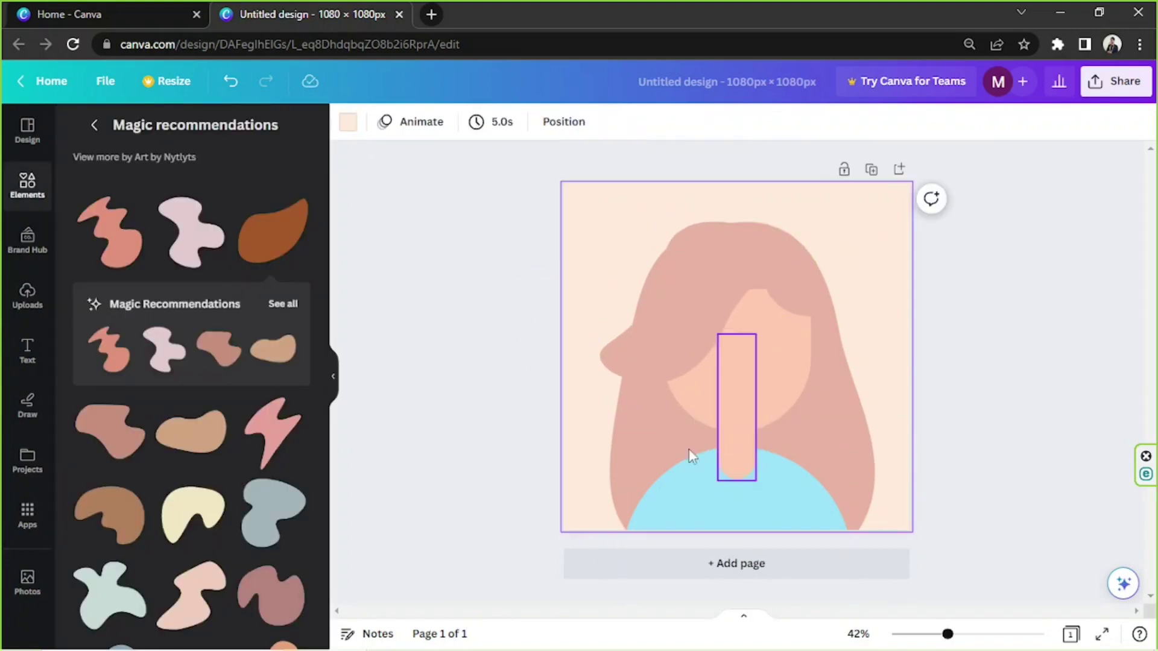
Recolour the left front hair, back hair and right front lock with the darker dusty pink #D19482
click(675, 341)
click(348, 123)
click(89, 215)
drag(148, 259, 166, 263)
click(632, 435)
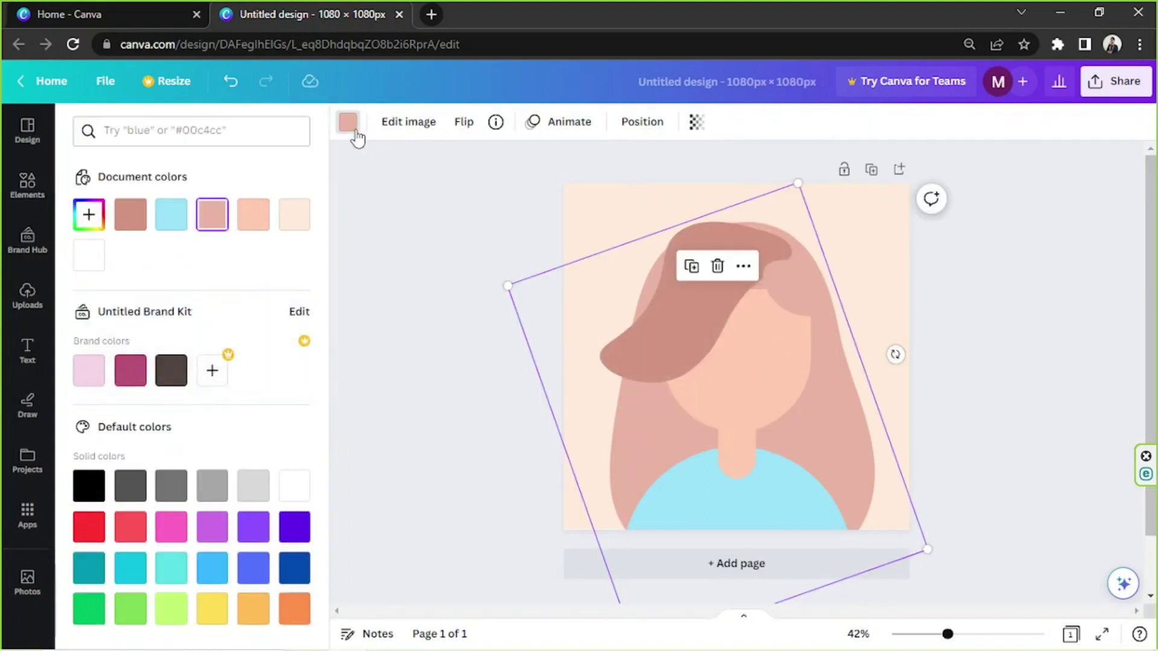
click(130, 214)
click(802, 313)
click(171, 215)
click(972, 364)
Move the left front hair and the back hair slightly down on the head
drag(725, 262, 725, 268)
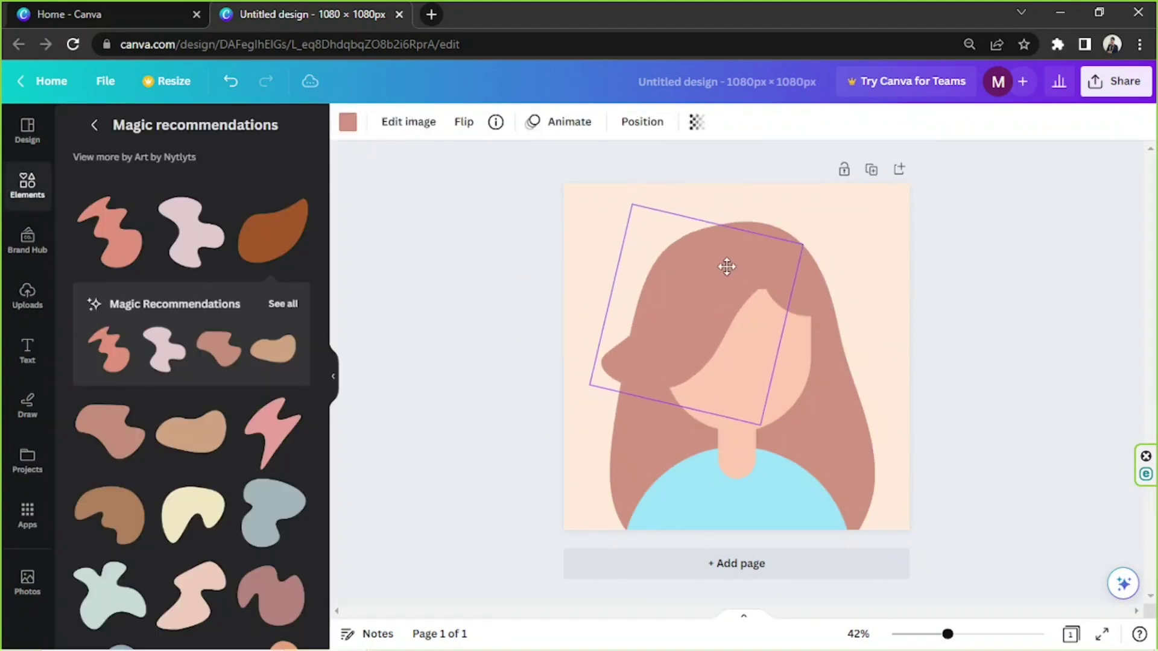
click(841, 362)
click(794, 296)
drag(792, 358, 716, 284)
drag(836, 337, 836, 345)
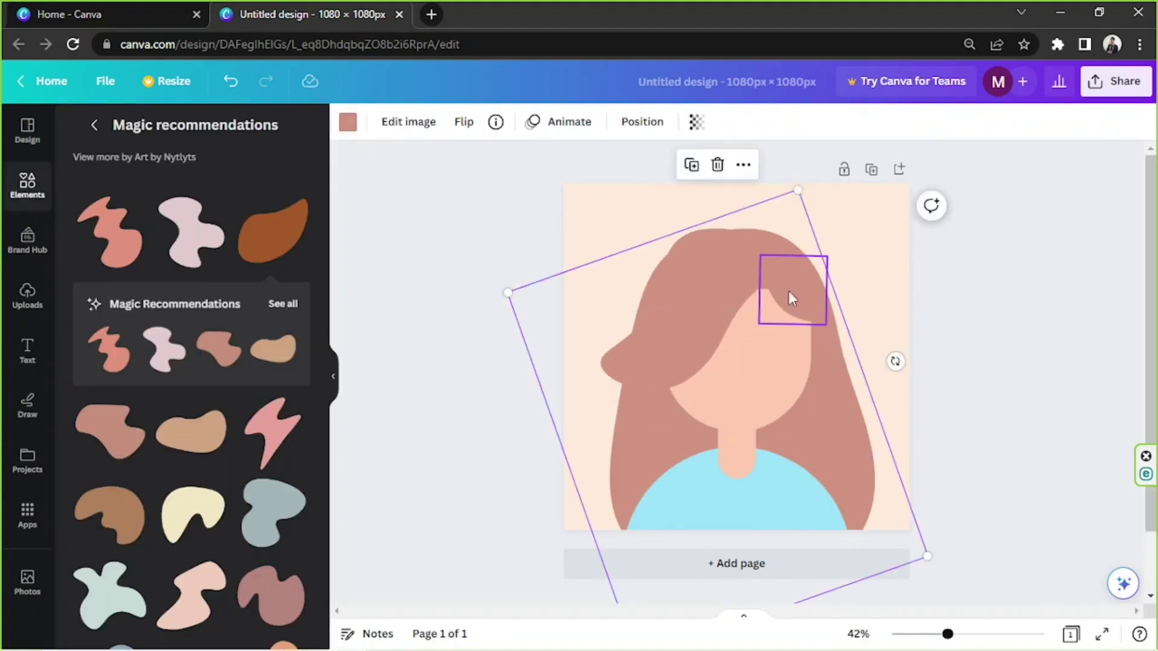
Enlarge the right front lock so it sweeps down the face's side, and fit the left front hair against the head outline
click(791, 297)
drag(758, 323, 735, 350)
drag(775, 326, 787, 326)
click(694, 353)
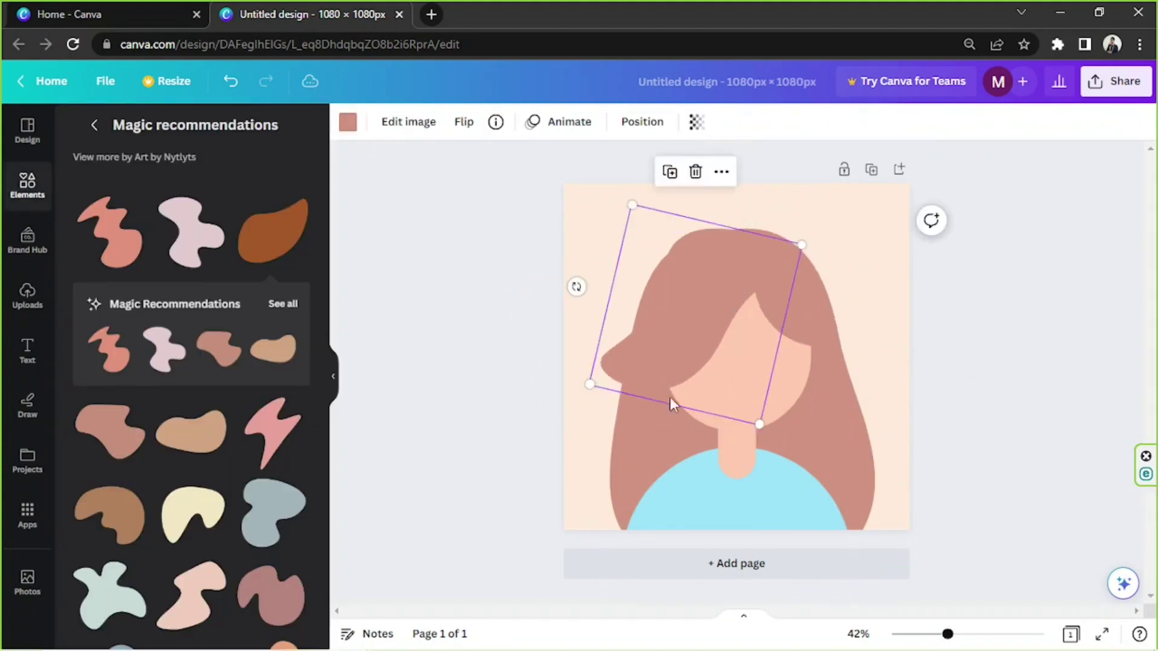
click(974, 356)
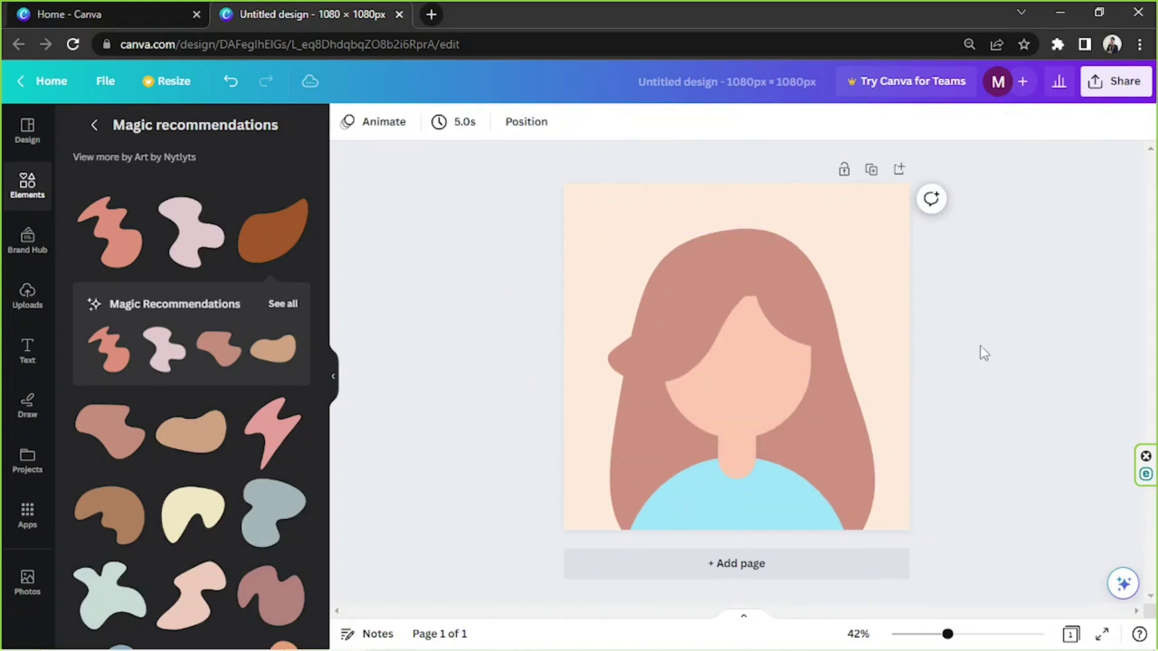
Go back to the "shape" graphics results and add the coral wavy blob to the page
scroll(253, 422, down, 6)
scroll(247, 420, up, 6)
click(94, 125)
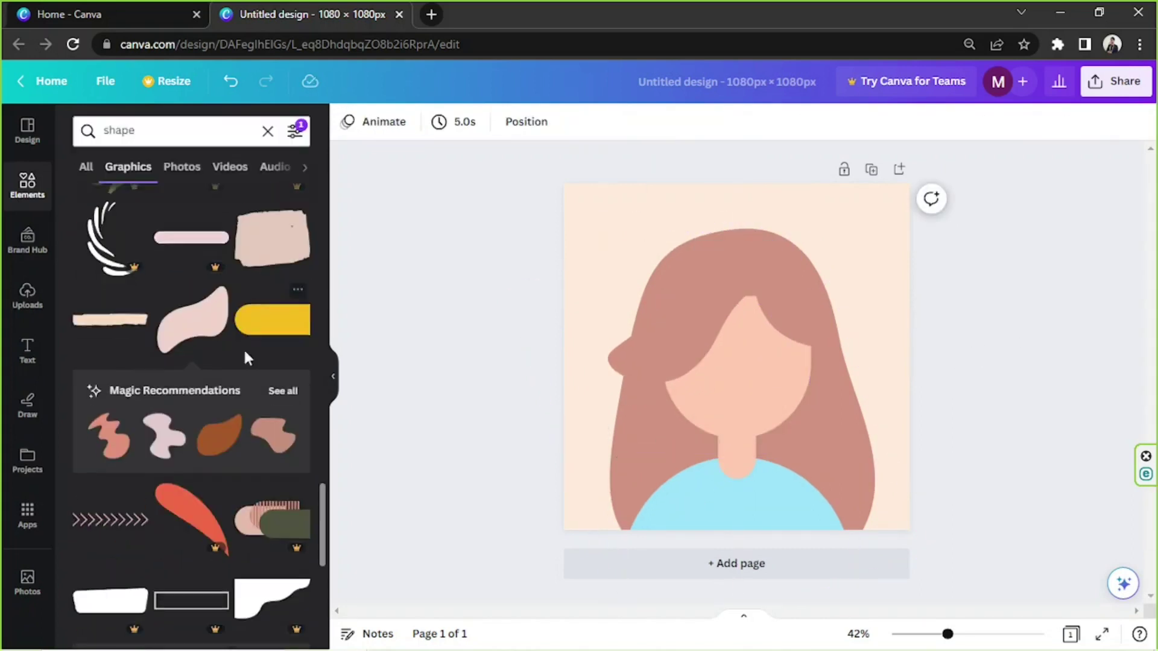
scroll(233, 337, down, 15)
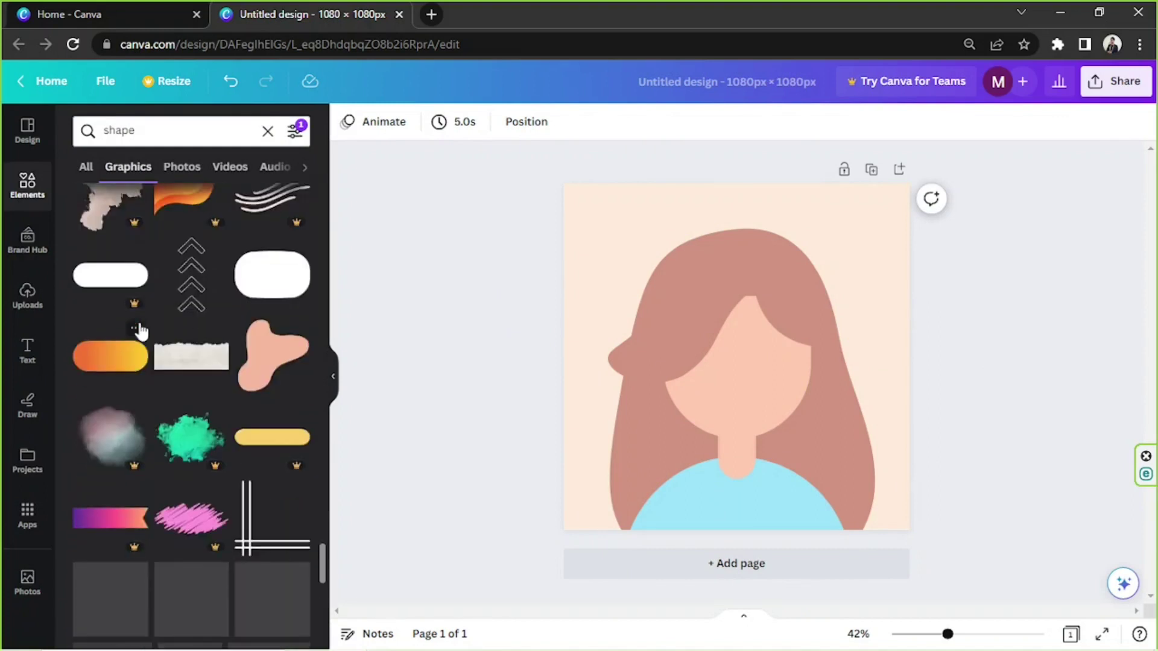
scroll(136, 325, up, 15)
click(128, 362)
Rotate and enlarge the coral blob and place it over the face, neck and lower hair
drag(737, 467, 791, 459)
drag(759, 270, 717, 205)
drag(772, 362, 759, 432)
drag(706, 531, 688, 615)
drag(726, 494, 737, 422)
Recolour the large wavy blob with the darker reddish brown #C17B66 as a hair shadow
click(348, 123)
click(172, 215)
click(89, 215)
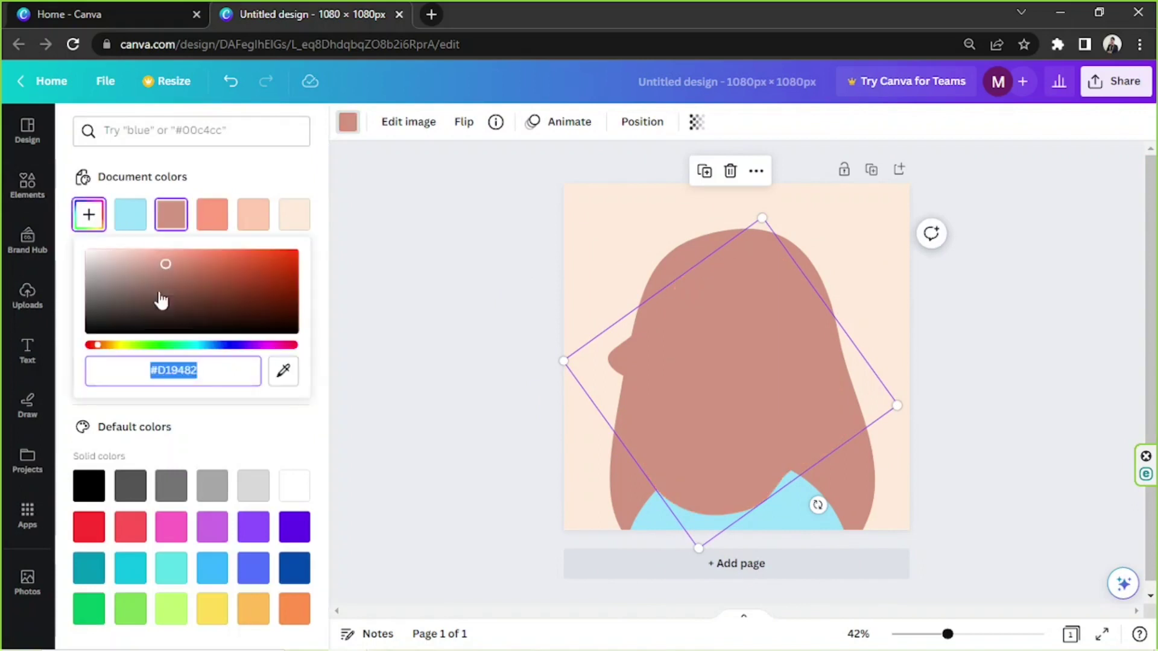
drag(162, 299, 185, 269)
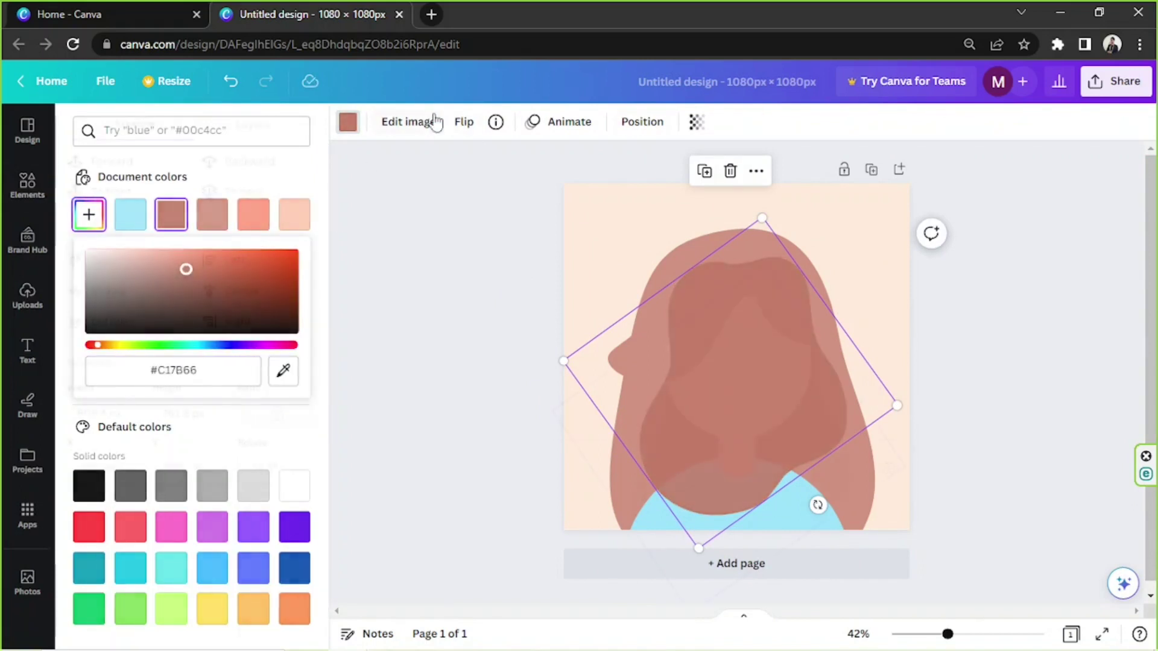
Send the reddish-brown blob to the back and bring it one level forward, in front of the back hair
click(643, 121)
click(243, 193)
click(119, 161)
Rotate the reddish-brown blob and move it down so it forms inner hair shading on both sides of the neck
drag(818, 505, 848, 476)
drag(821, 437, 808, 470)
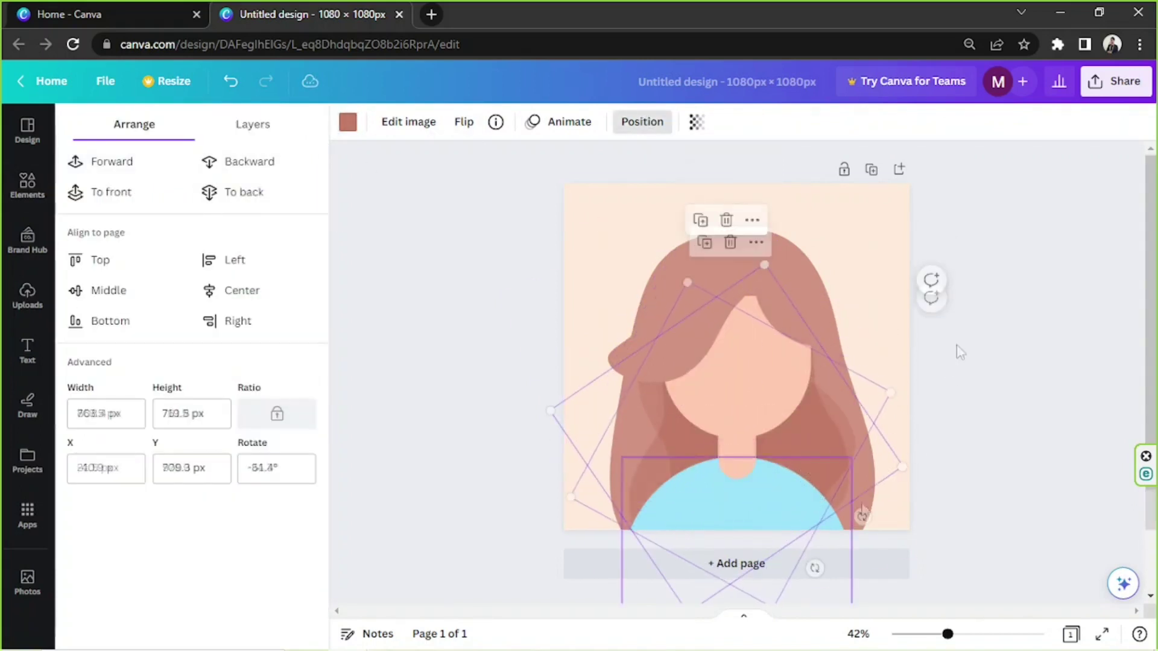
drag(815, 568, 811, 563)
click(969, 335)
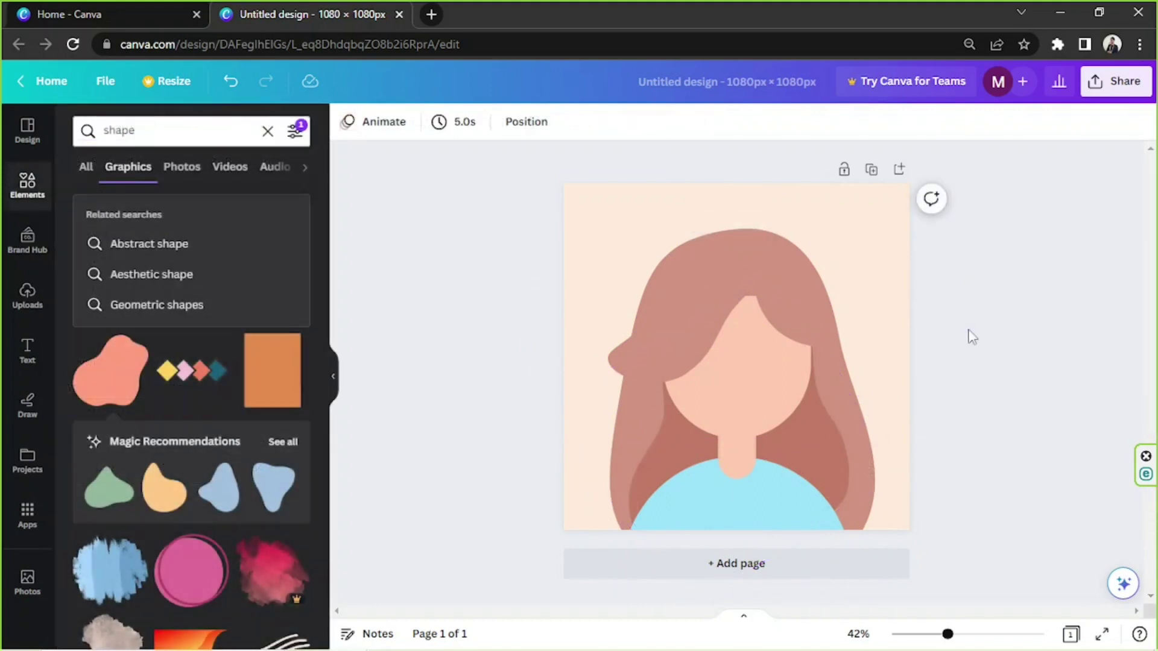
Select all the portrait's shapes together and group them
drag(513, 194, 1016, 412)
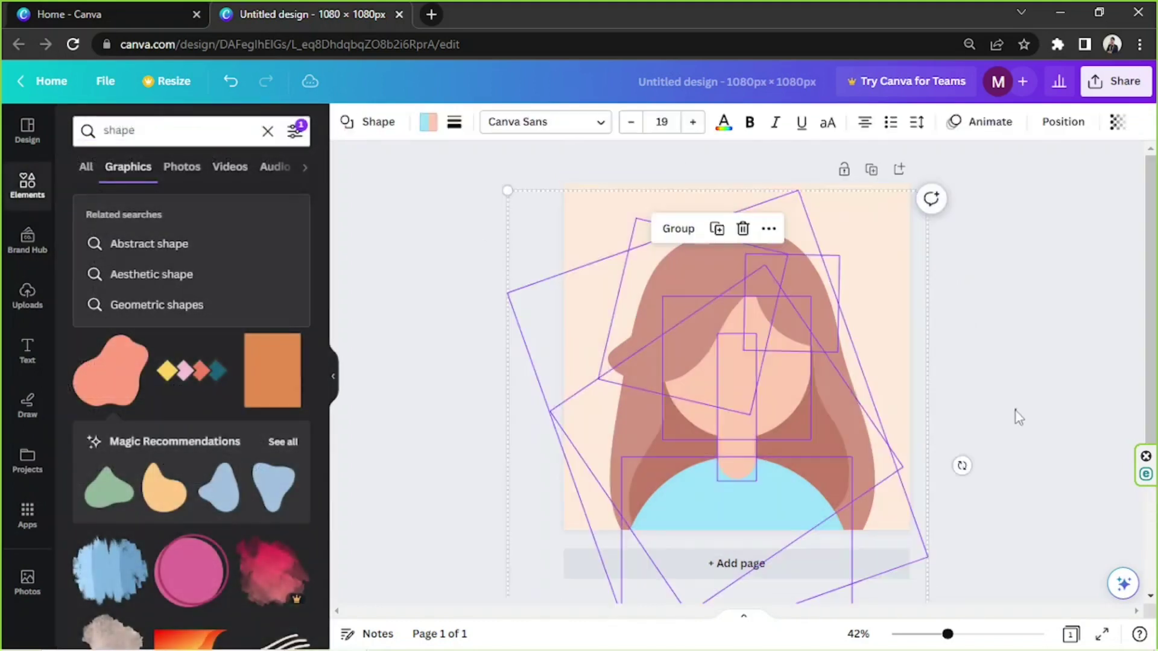
click(1016, 411)
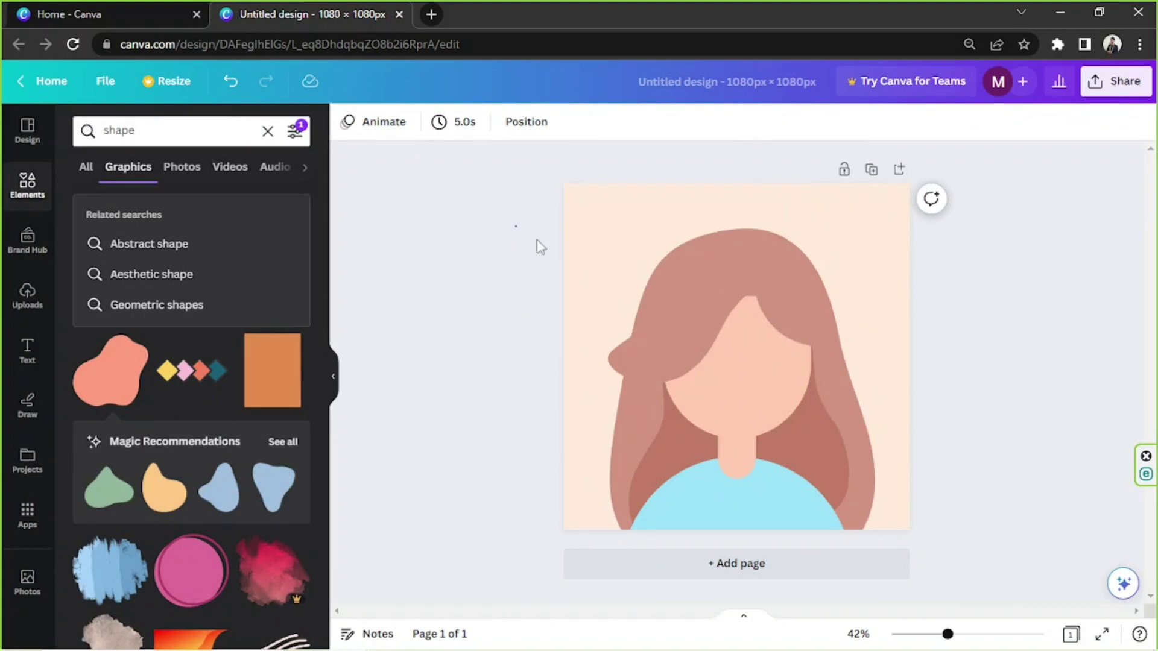
drag(516, 226, 844, 614)
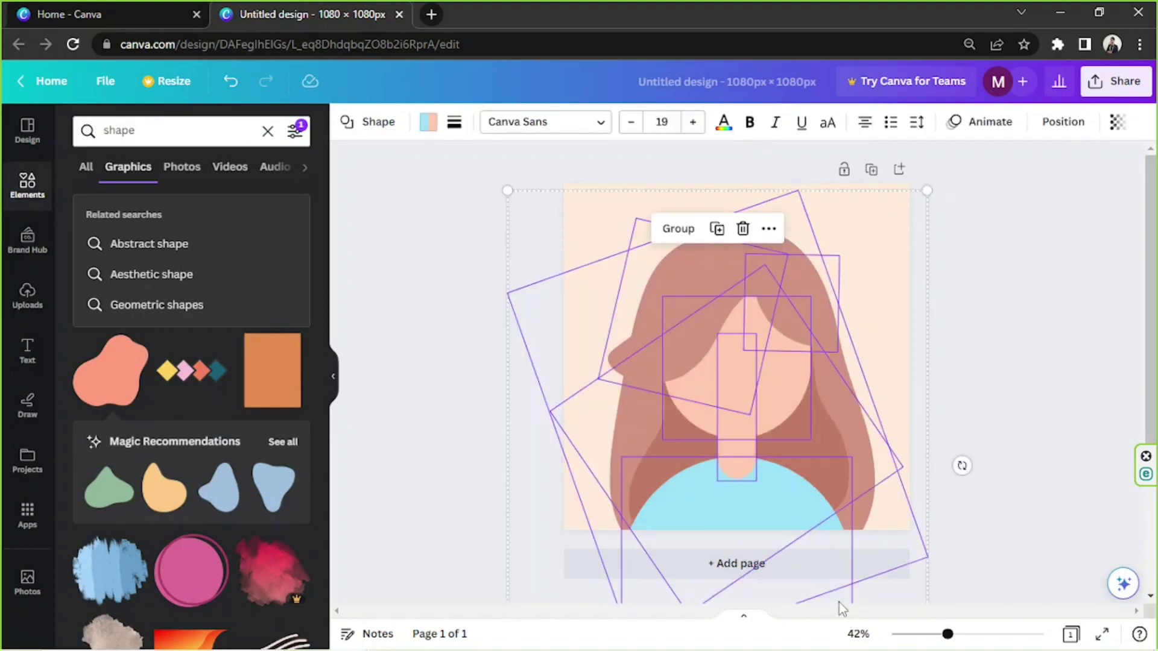
key(ctrl+g)
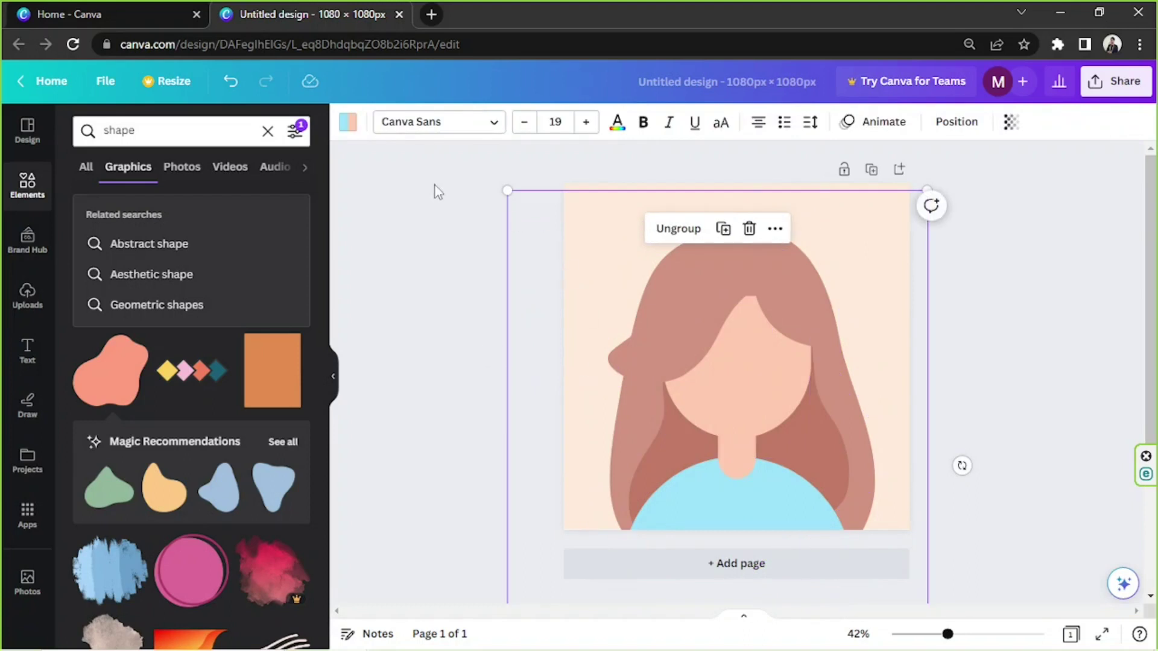
drag(454, 187, 906, 578)
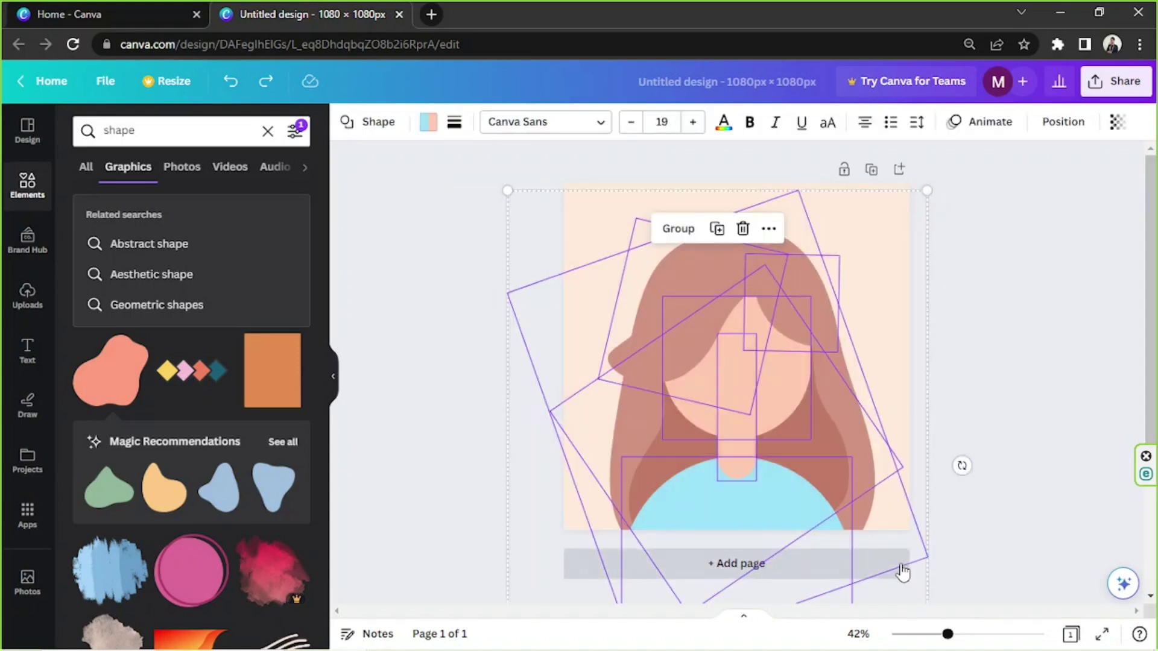
key(ctrl+g)
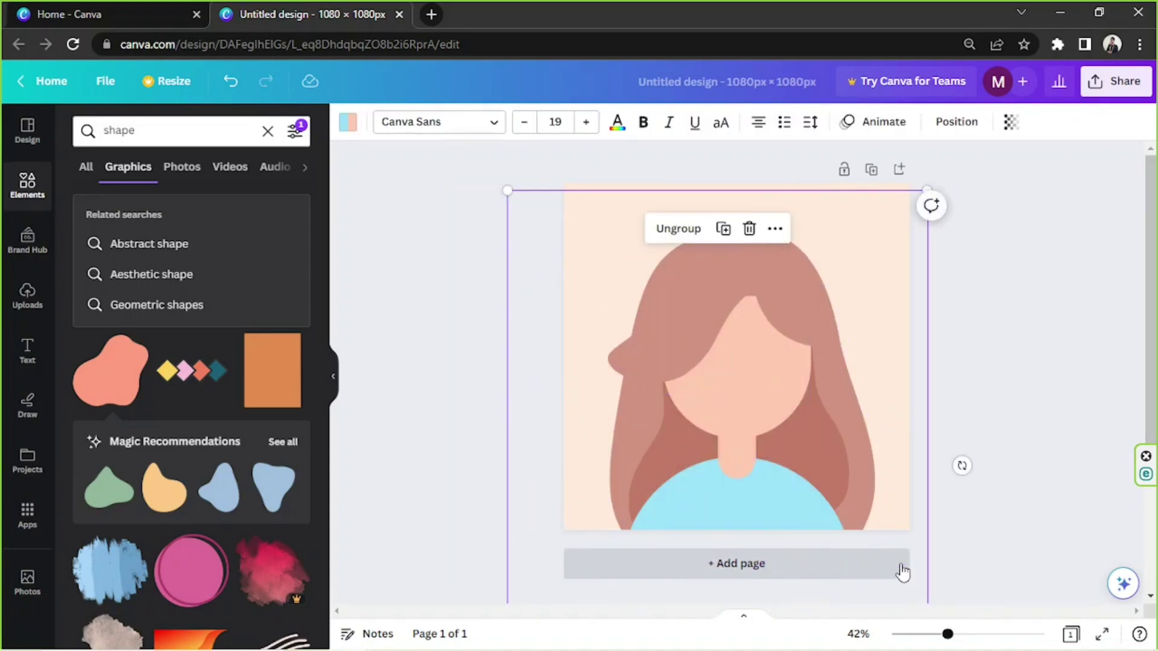
Lock the portrait group and try selecting and moving its parts on the page
click(775, 232)
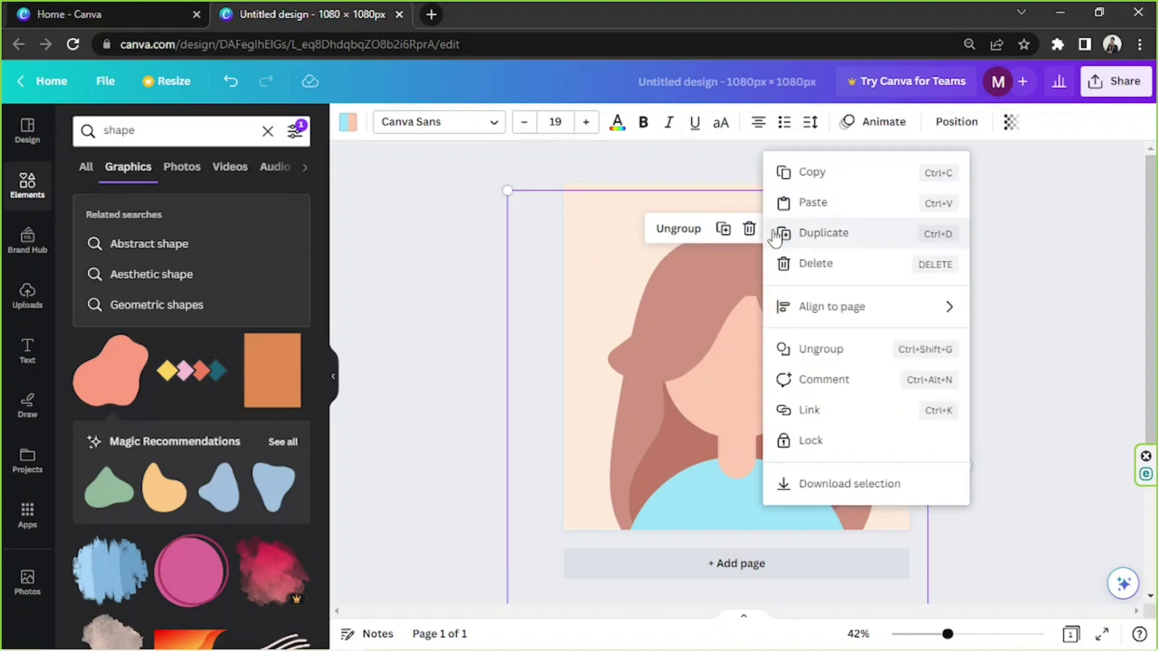
click(809, 447)
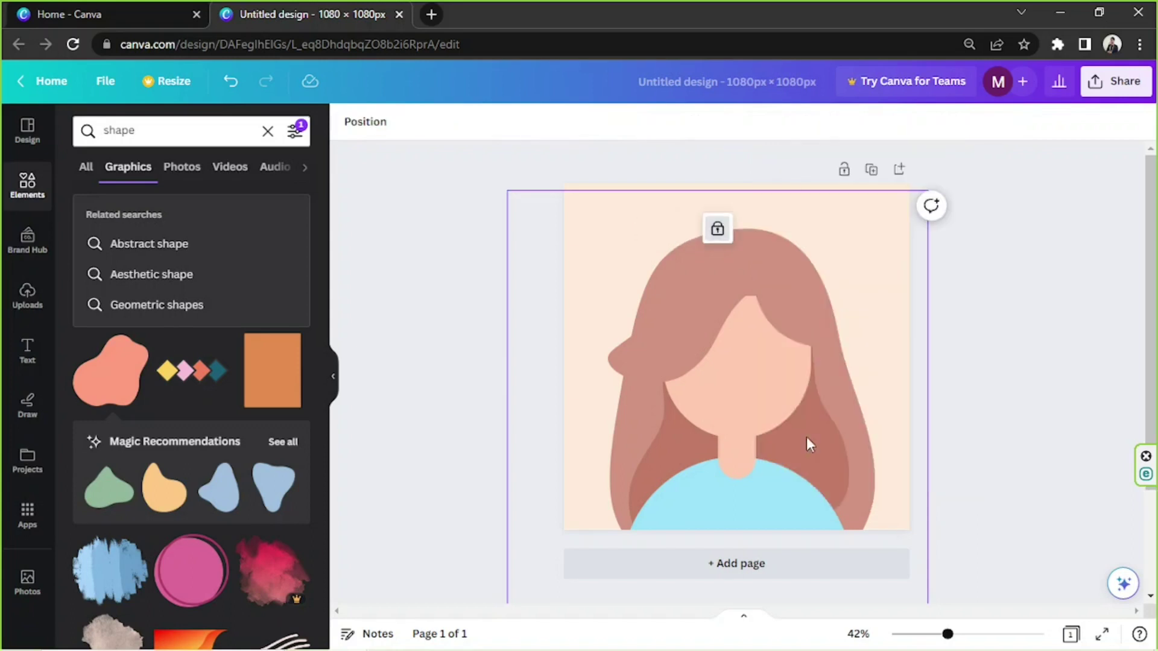
click(748, 310)
click(609, 249)
drag(680, 243, 567, 400)
click(526, 387)
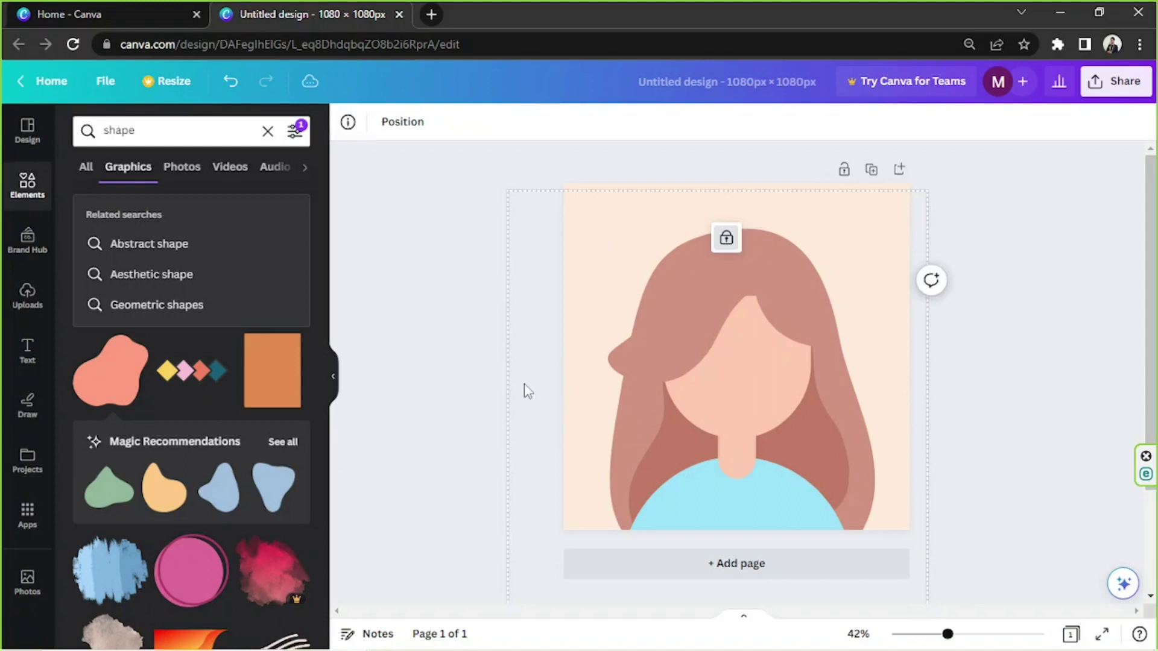
click(551, 311)
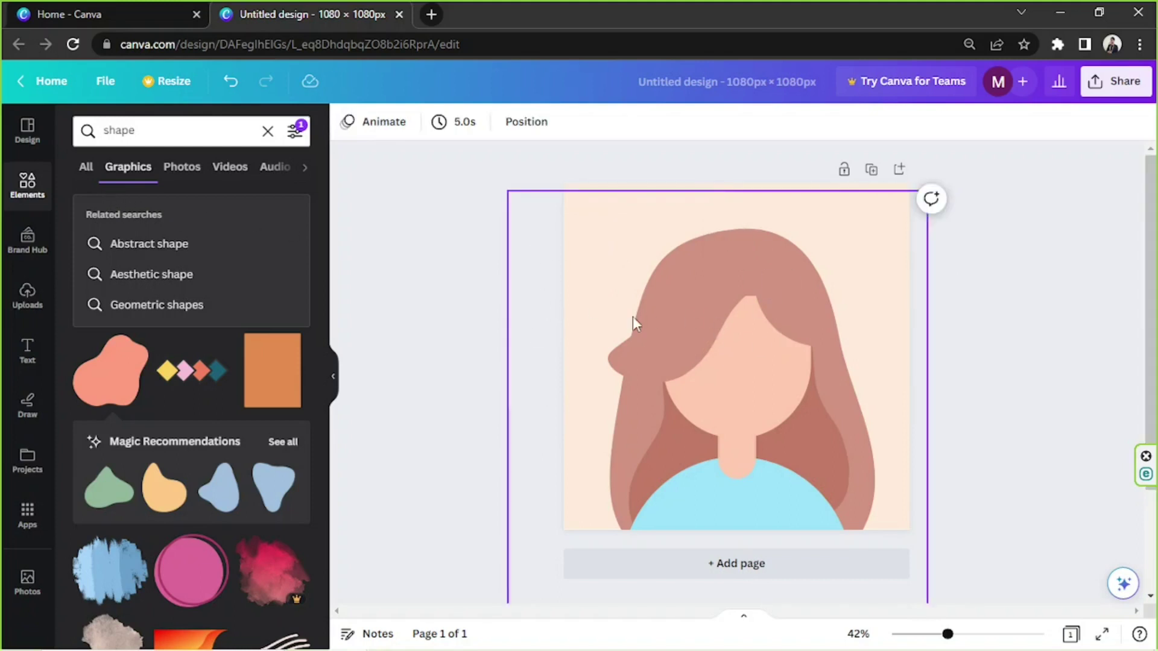
Search the graphics for "circle" and add the solid white circle to the page
drag(153, 131, 55, 125)
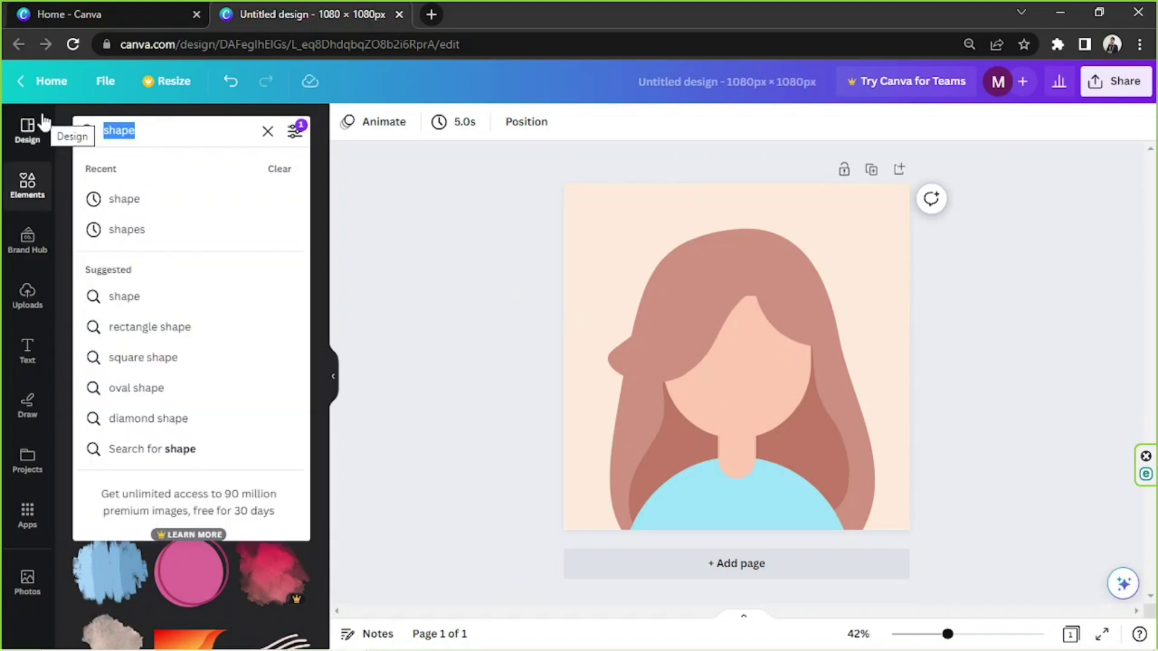
text(circle)
key(Return)
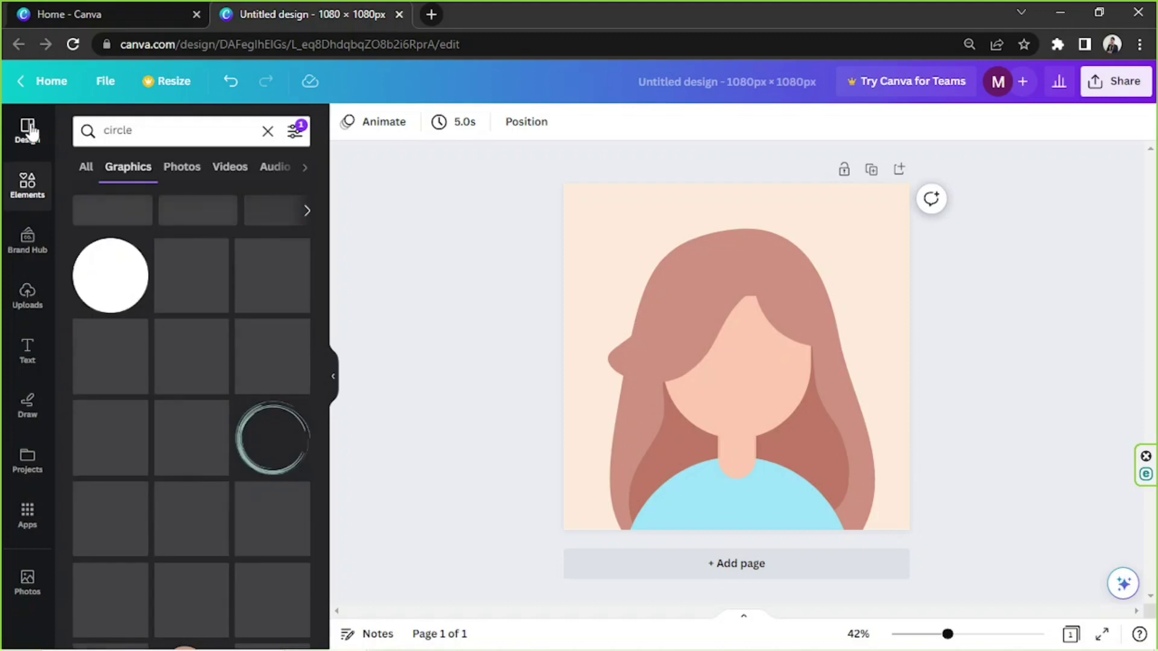
click(112, 275)
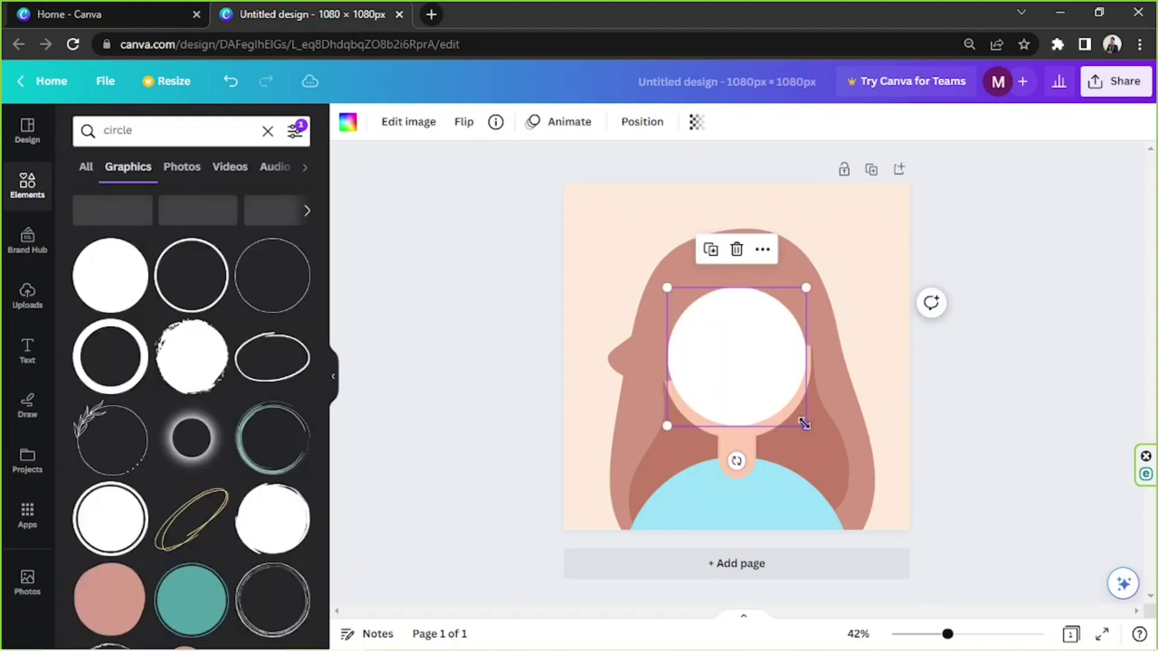
Turn the white circle into a small eye on the right side of the face, filled with the dark brown brand color
drag(804, 424, 788, 403)
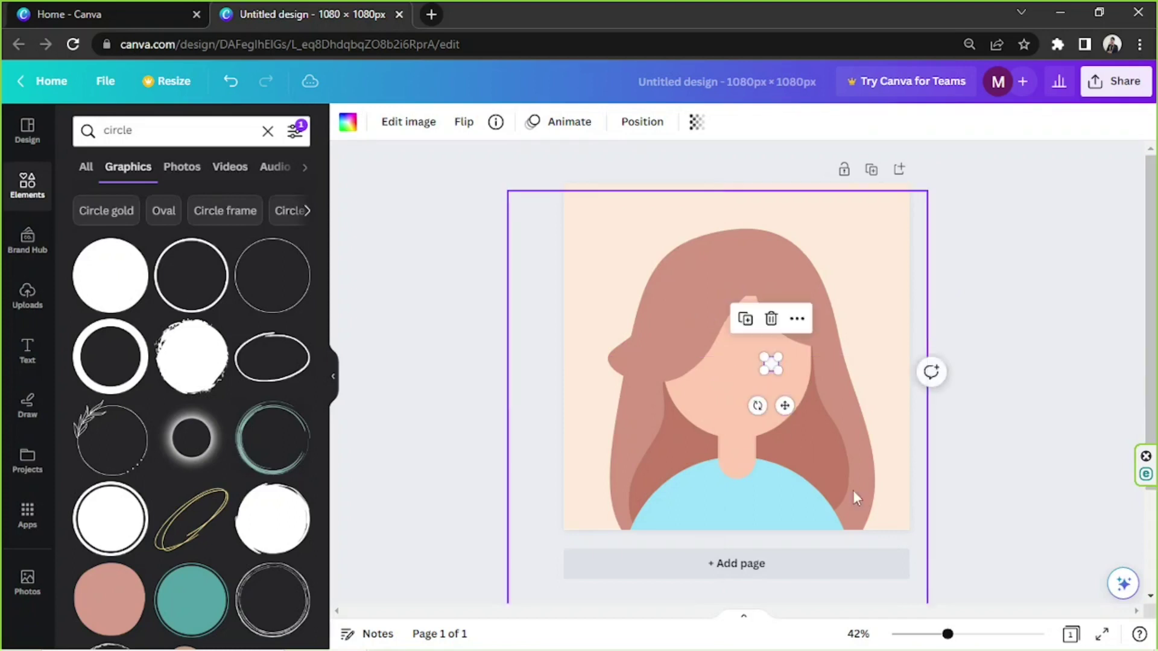
drag(948, 634, 1003, 635)
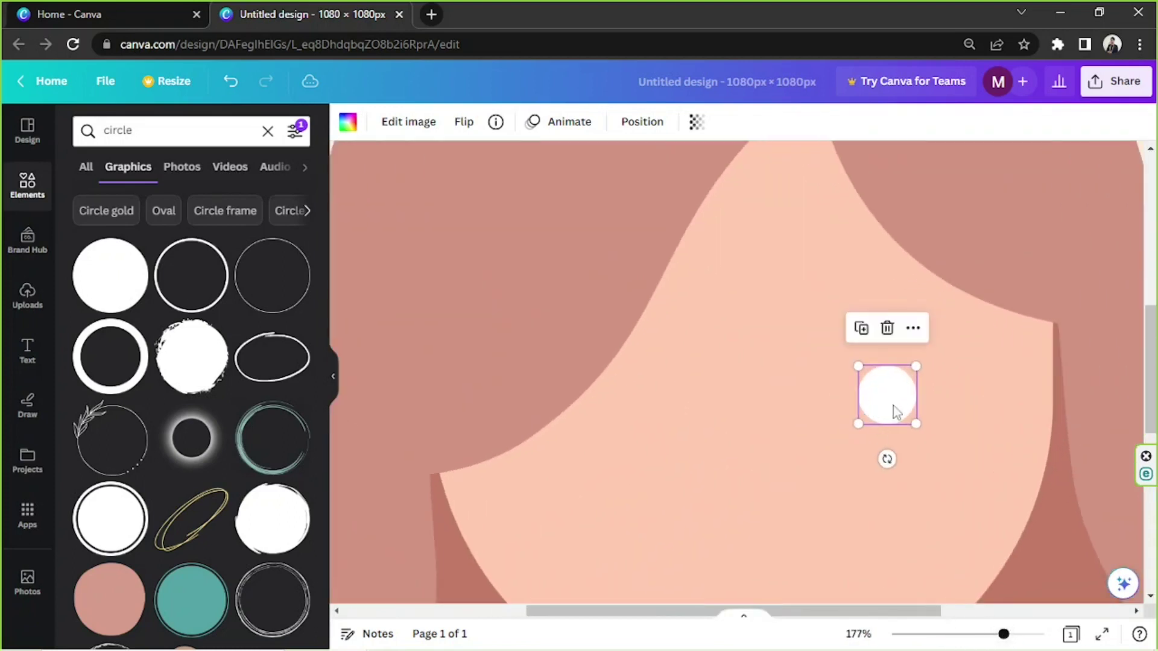
drag(895, 409, 916, 406)
click(348, 121)
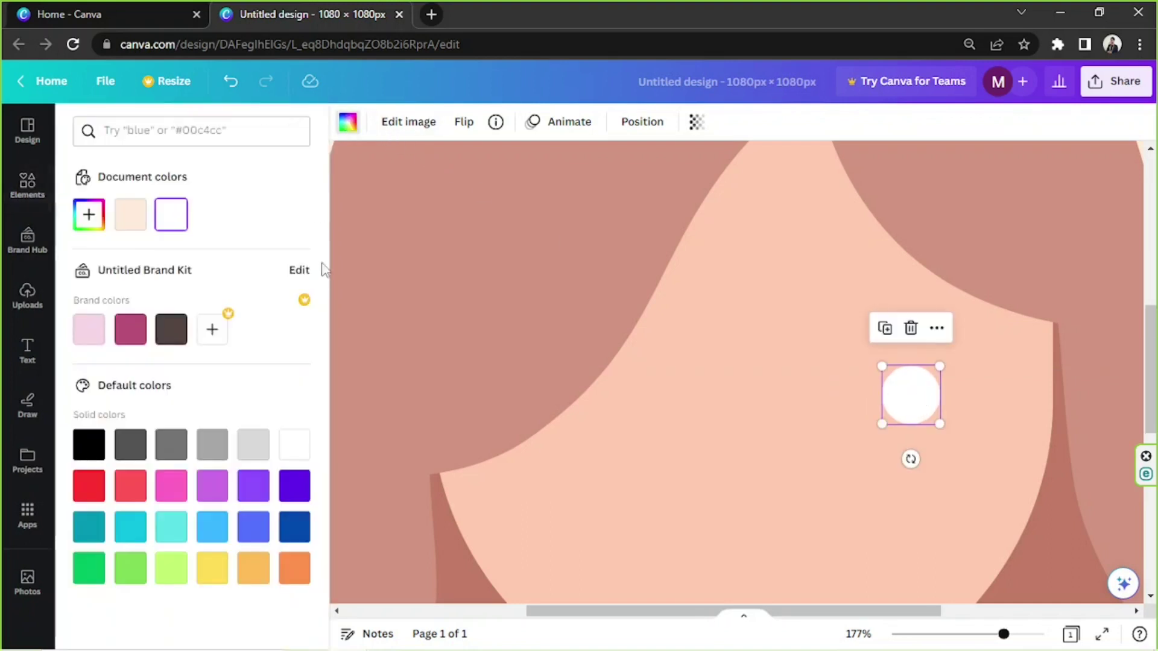
click(164, 343)
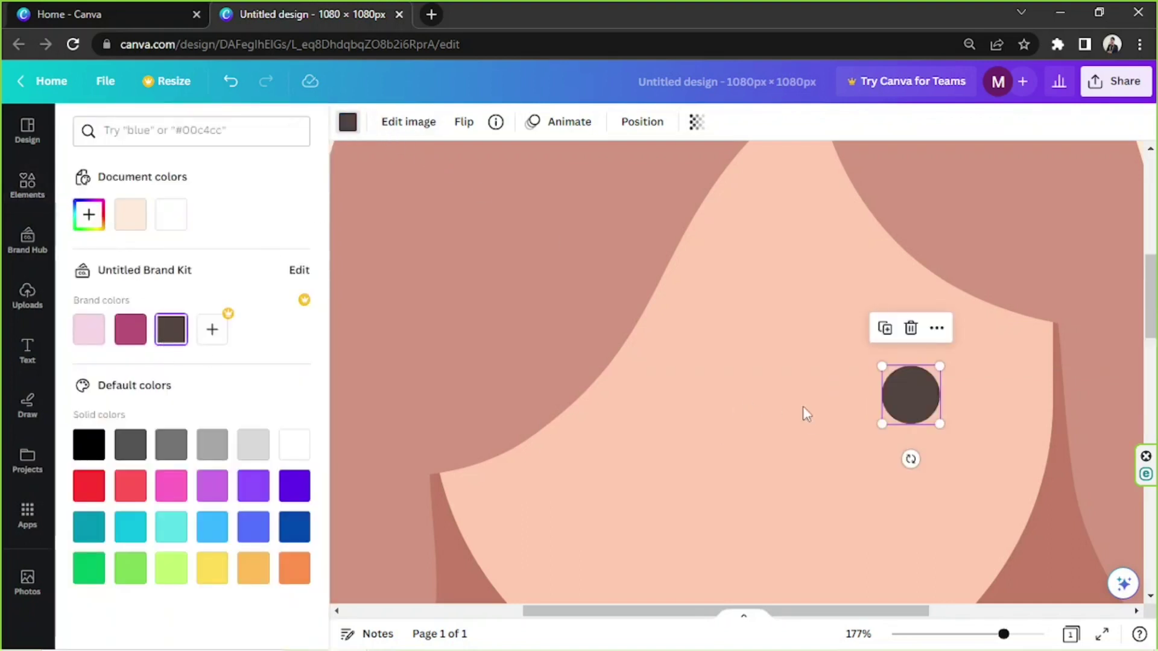
Duplicate the dark brown eye and place the copy at the same height on the left side of the face
scroll(825, 407, down, 3)
scroll(844, 393, up, 2)
drag(922, 295, 922, 295)
drag(1004, 635, 983, 635)
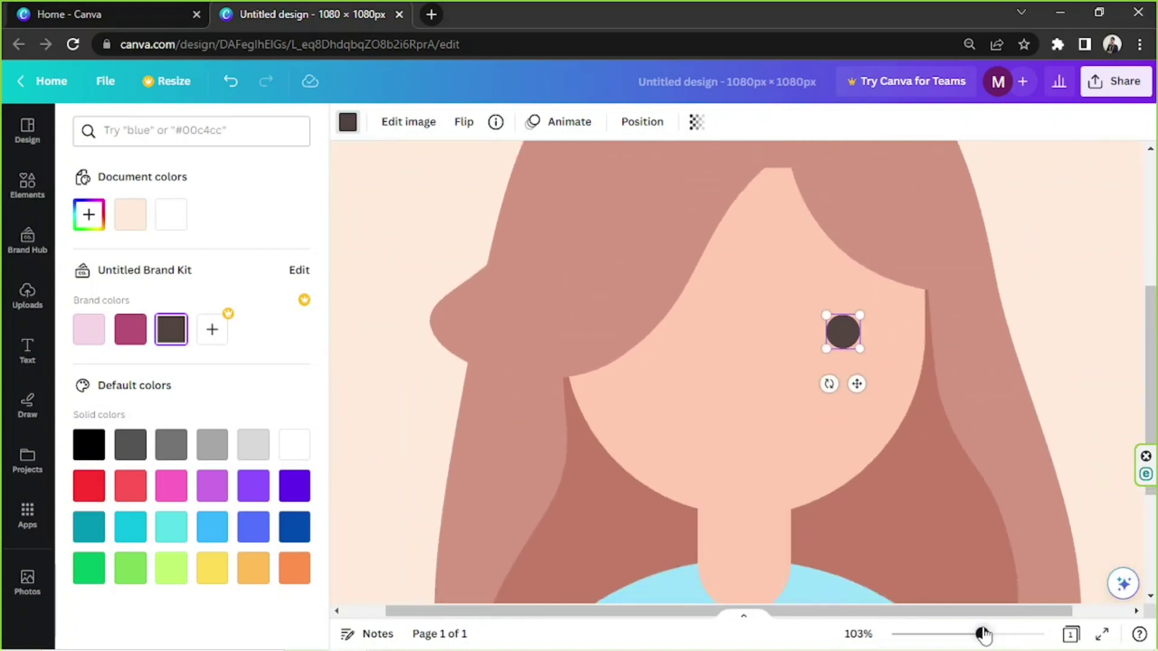
drag(845, 334, 658, 329)
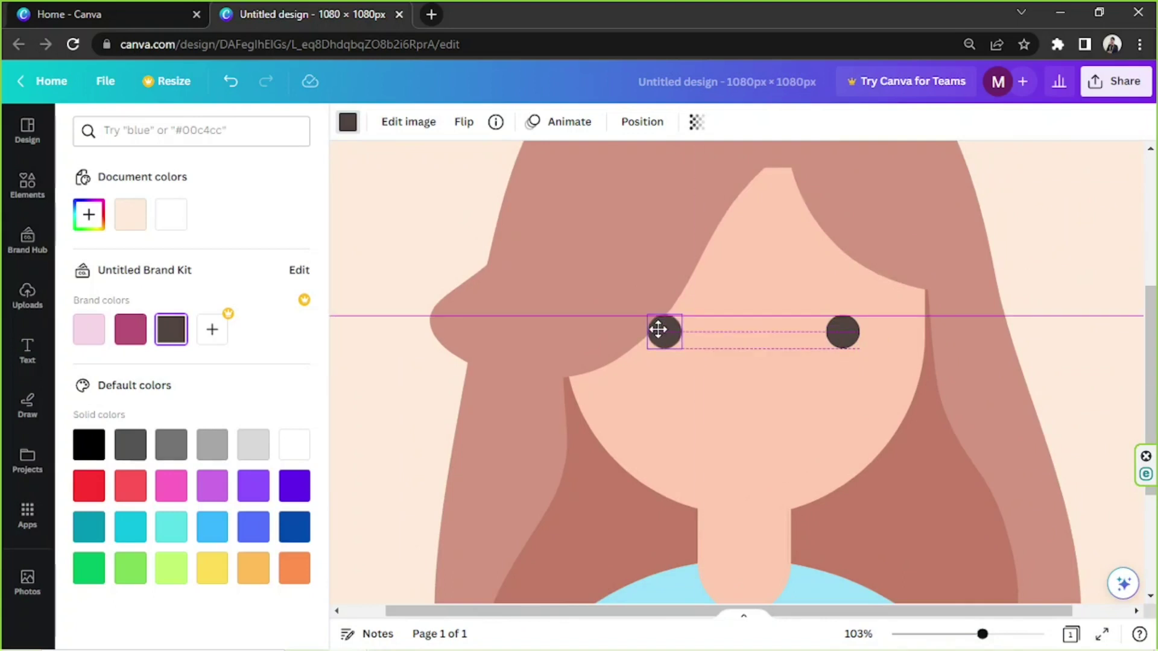
drag(658, 328, 660, 328)
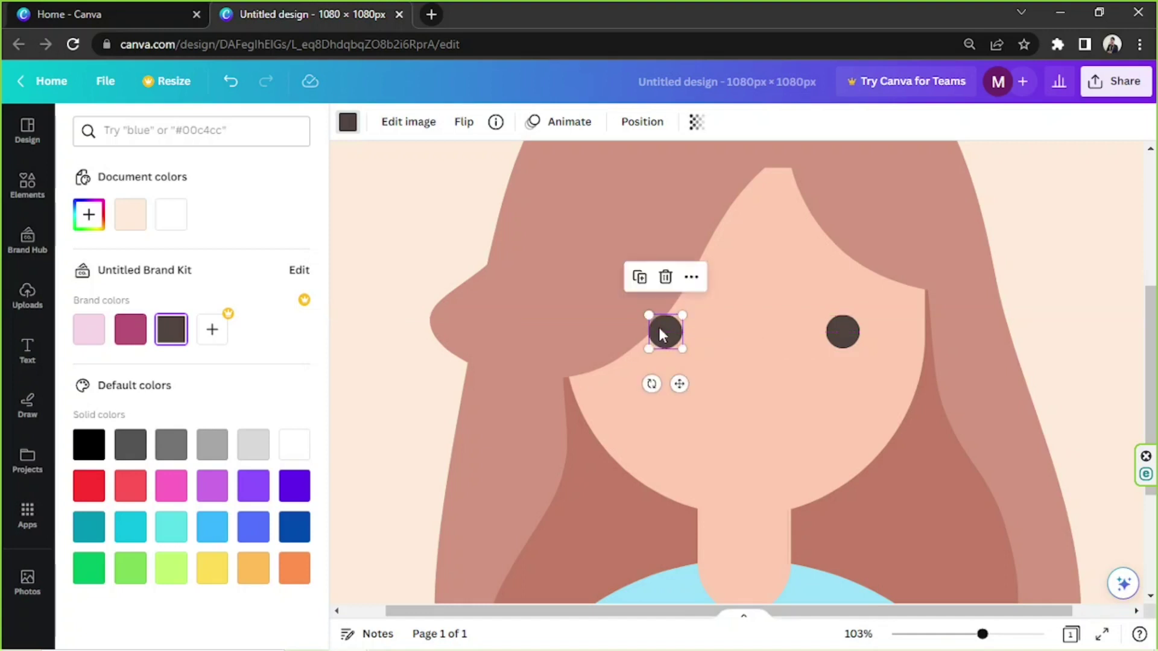
Shift both eyes slightly left and move the right eye a little closer to the left one
drag(858, 342, 838, 333)
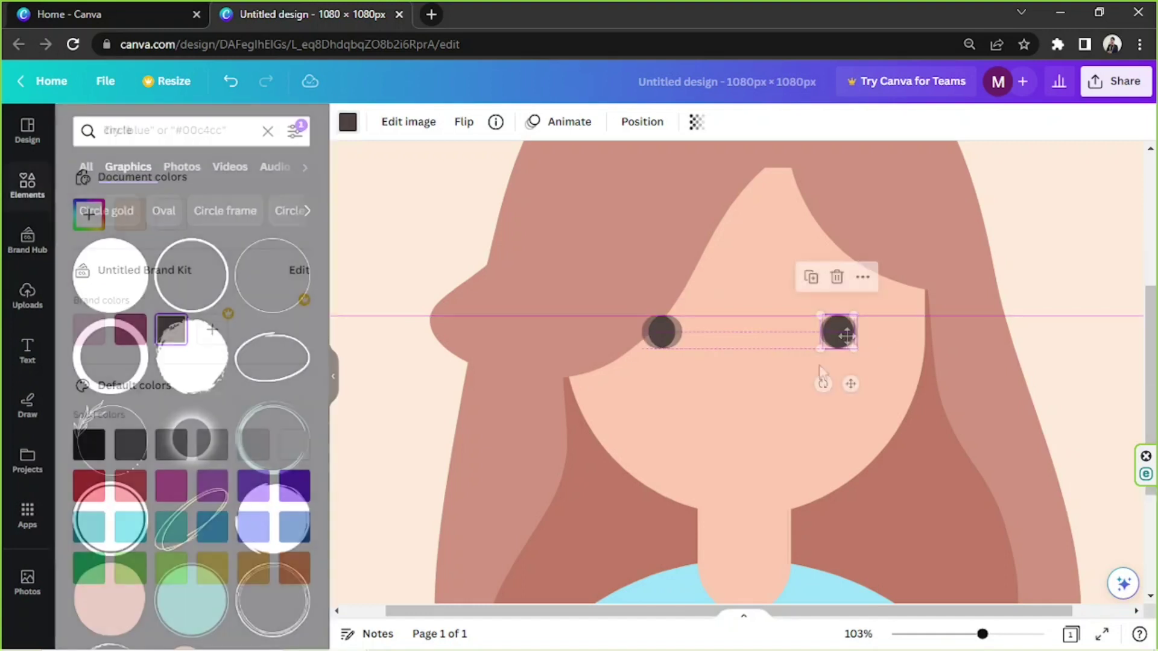
drag(846, 336, 843, 335)
click(811, 410)
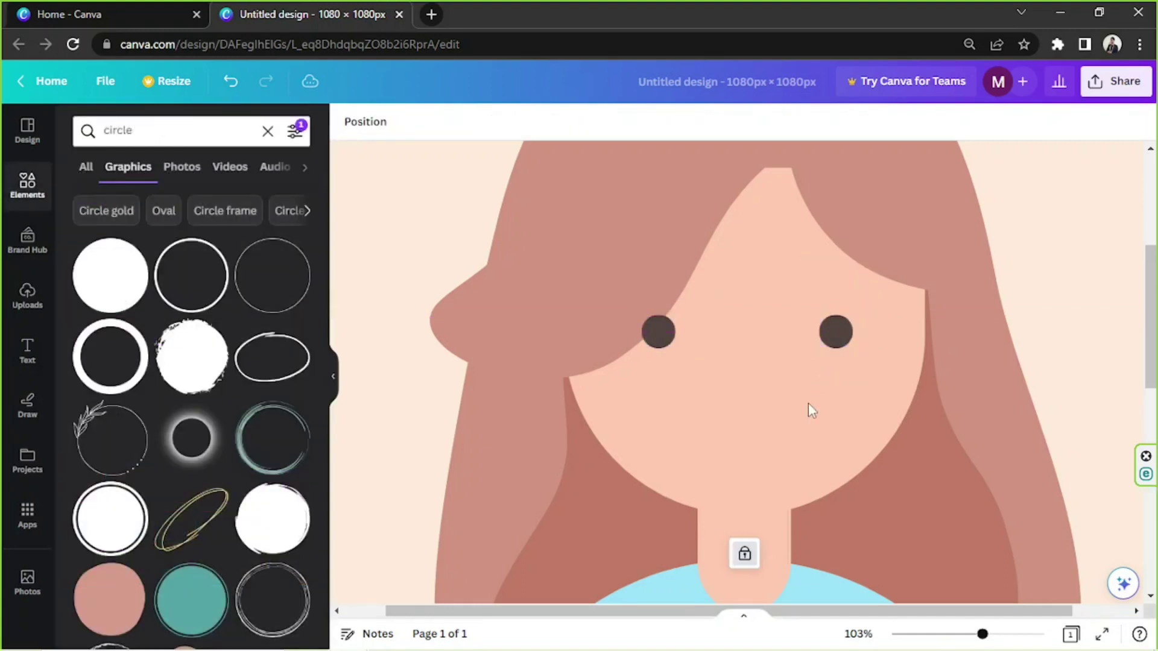
click(838, 330)
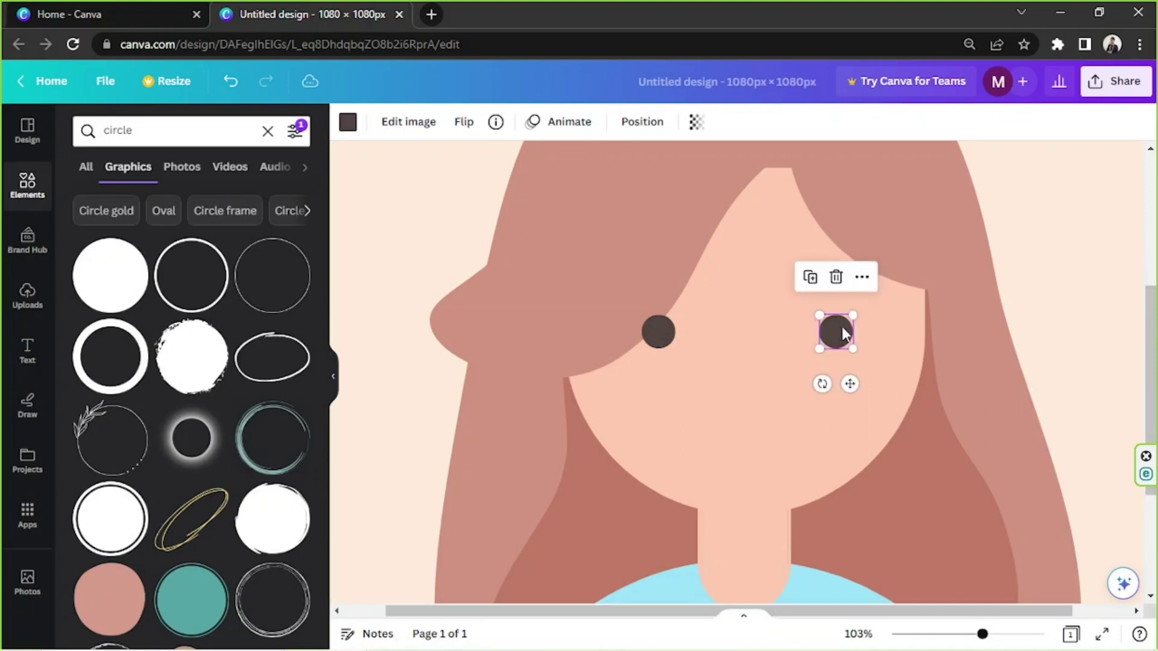
drag(842, 327, 837, 327)
click(562, 421)
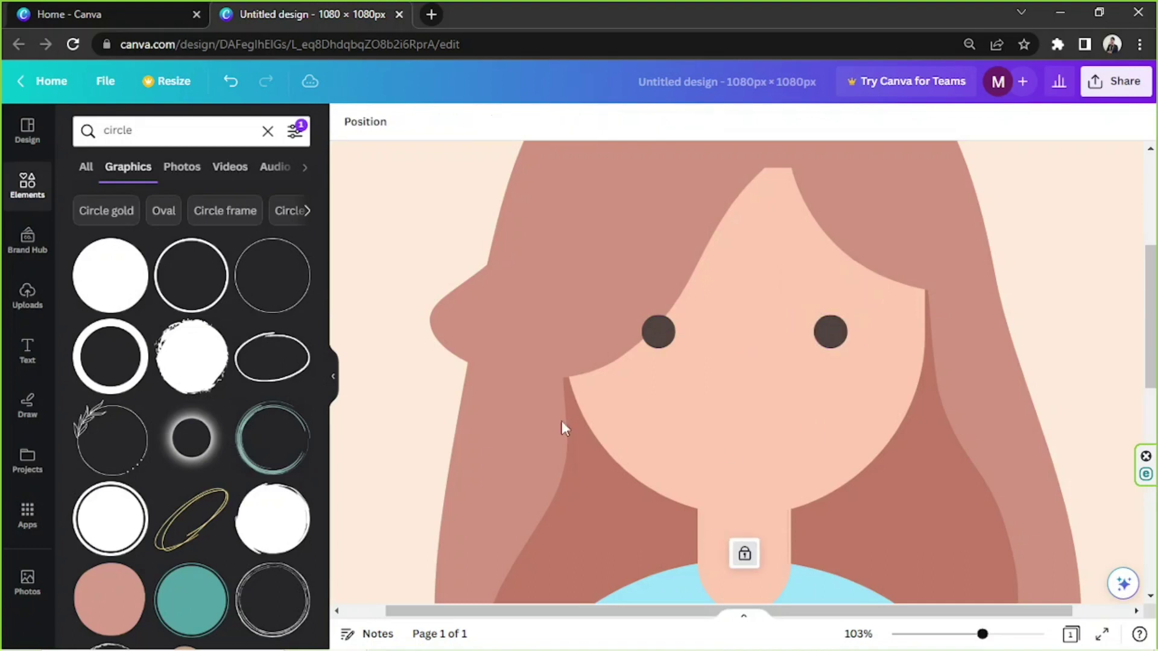
Search the graphics for "curve" and add the thin golden S-shaped curve with tapered ends to the page
click(159, 144)
text(curve)
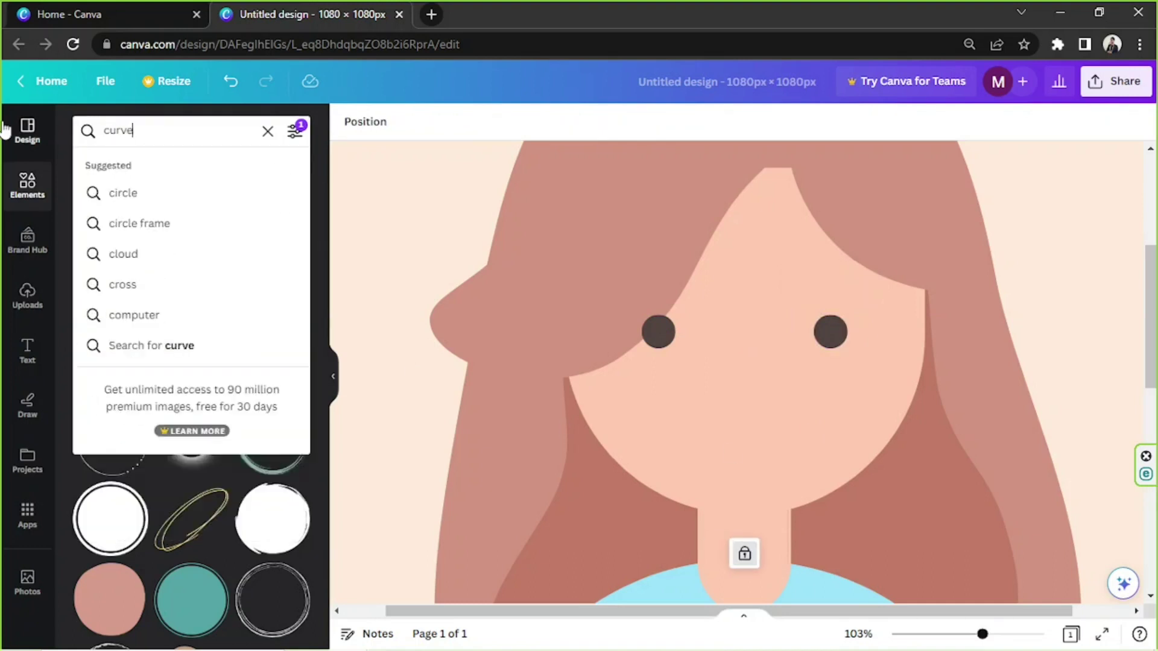
key(Return)
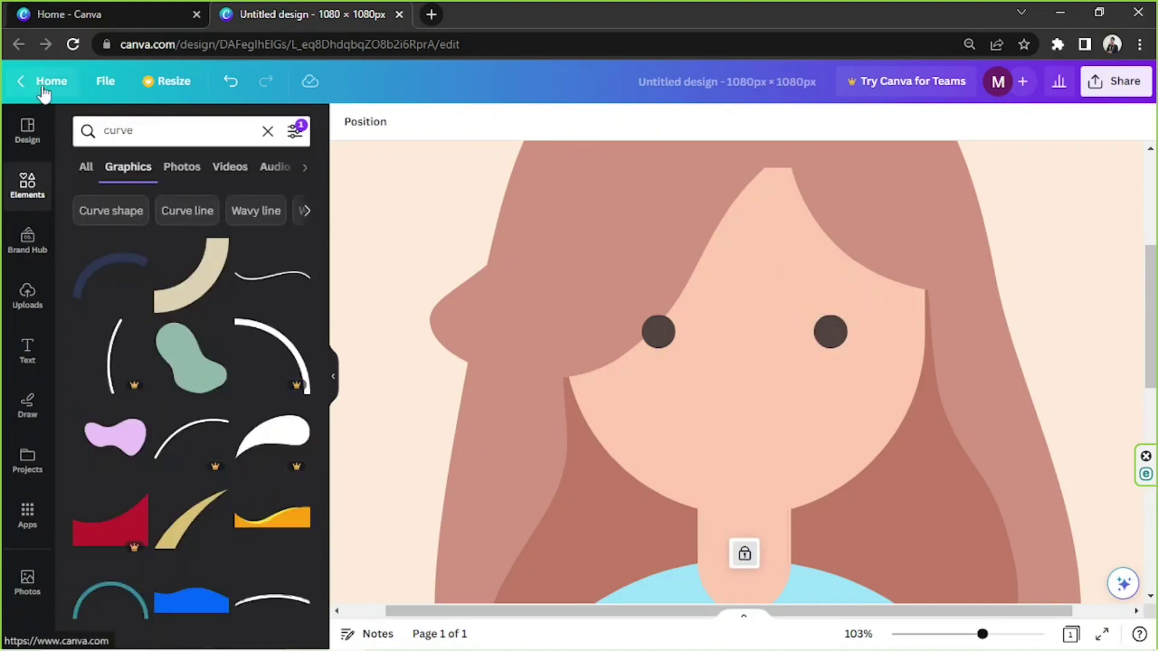
scroll(176, 328, down, 5)
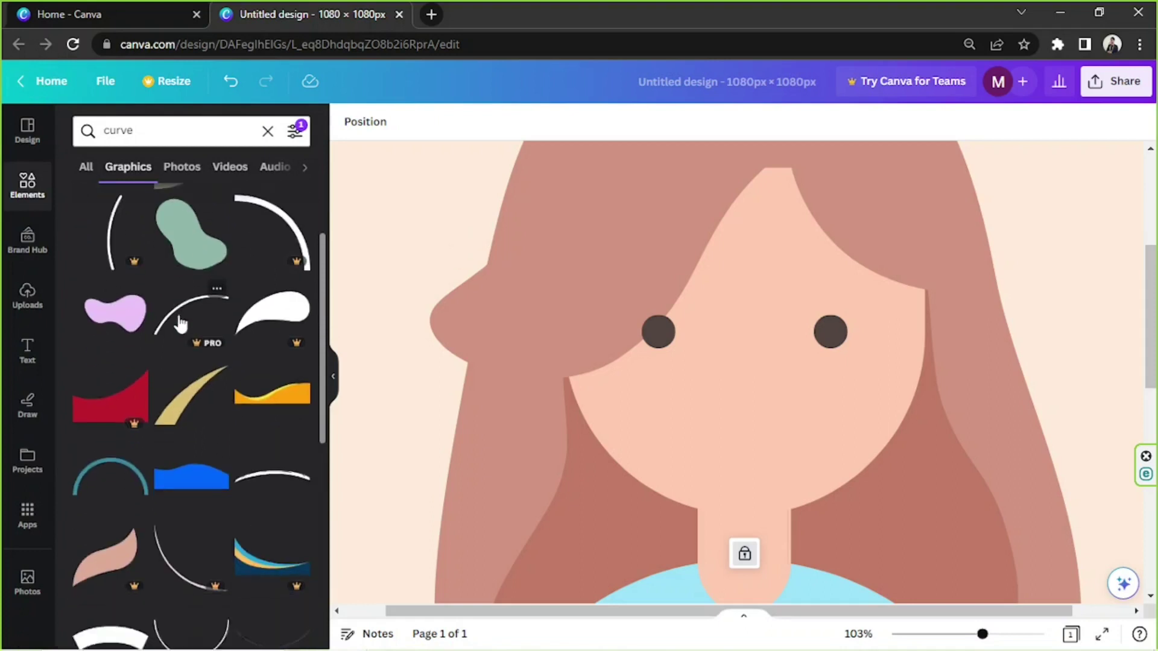
scroll(178, 309, down, 10)
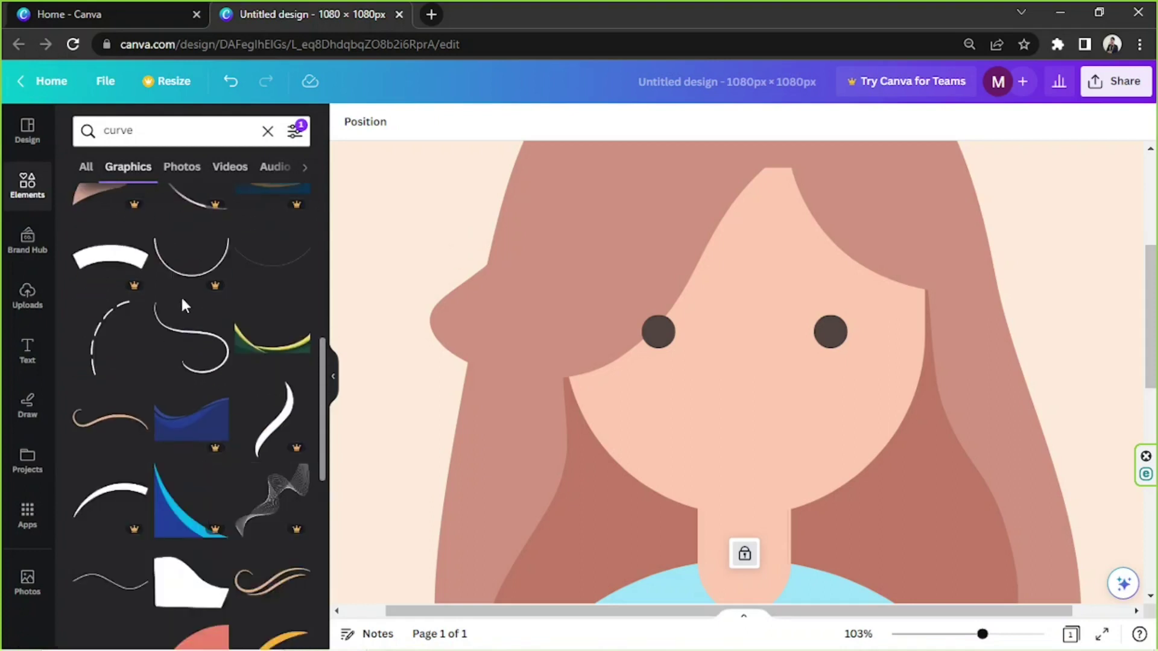
scroll(179, 295, down, 5)
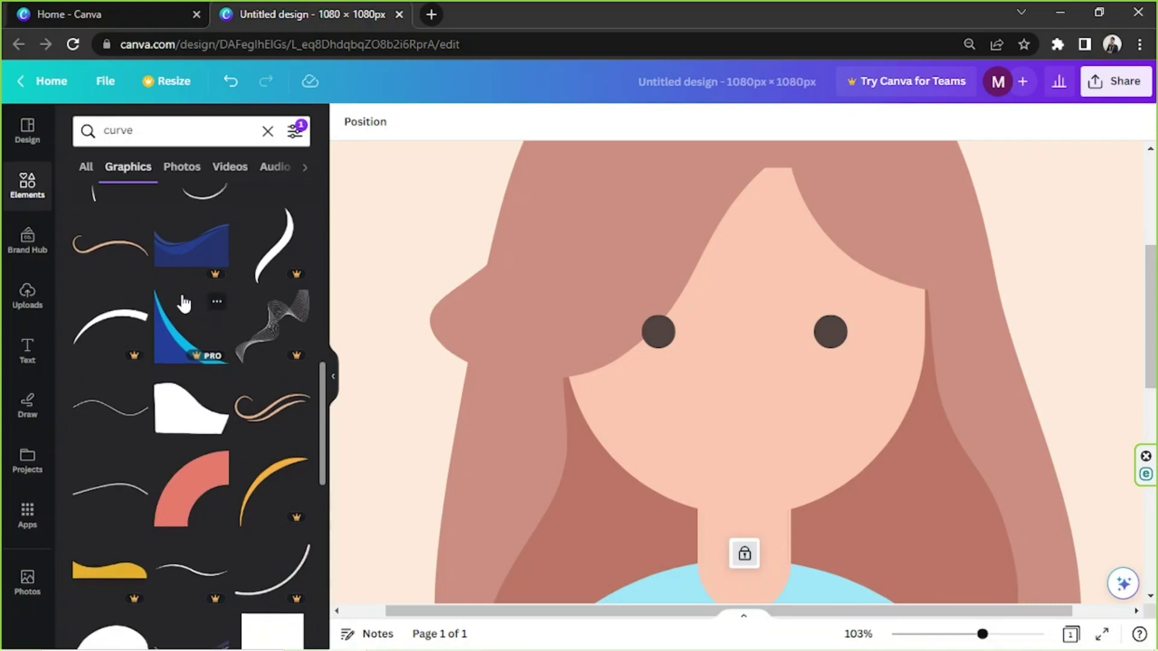
scroll(184, 304, down, 13)
scroll(187, 297, down, 18)
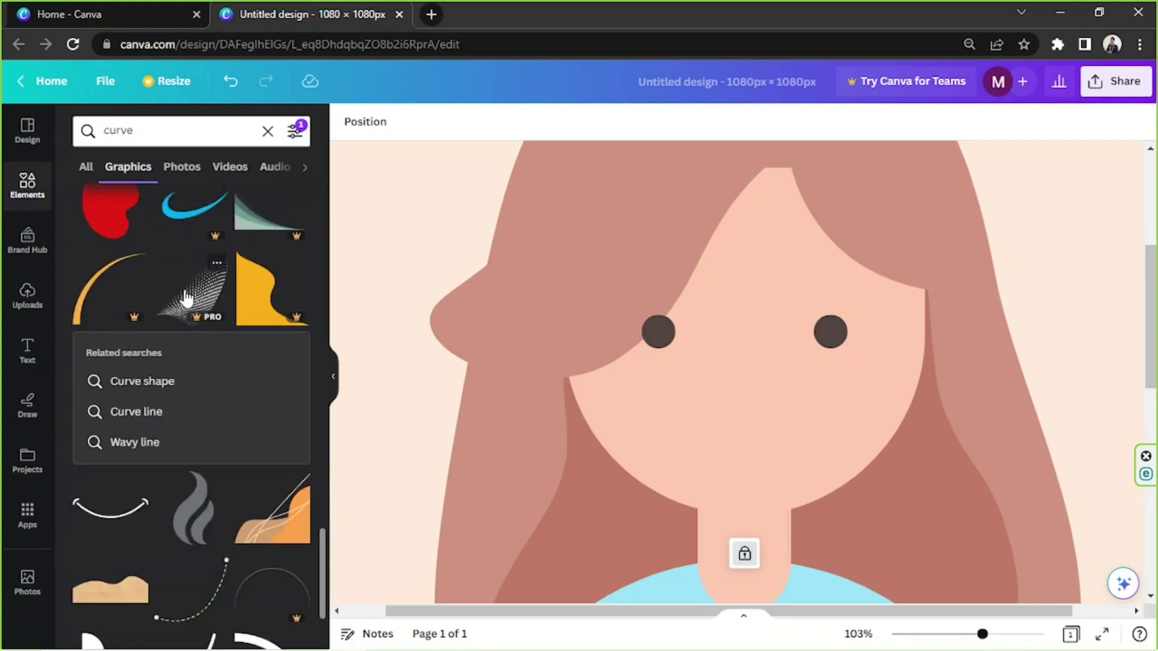
scroll(187, 297, down, 5)
scroll(187, 297, down, 12)
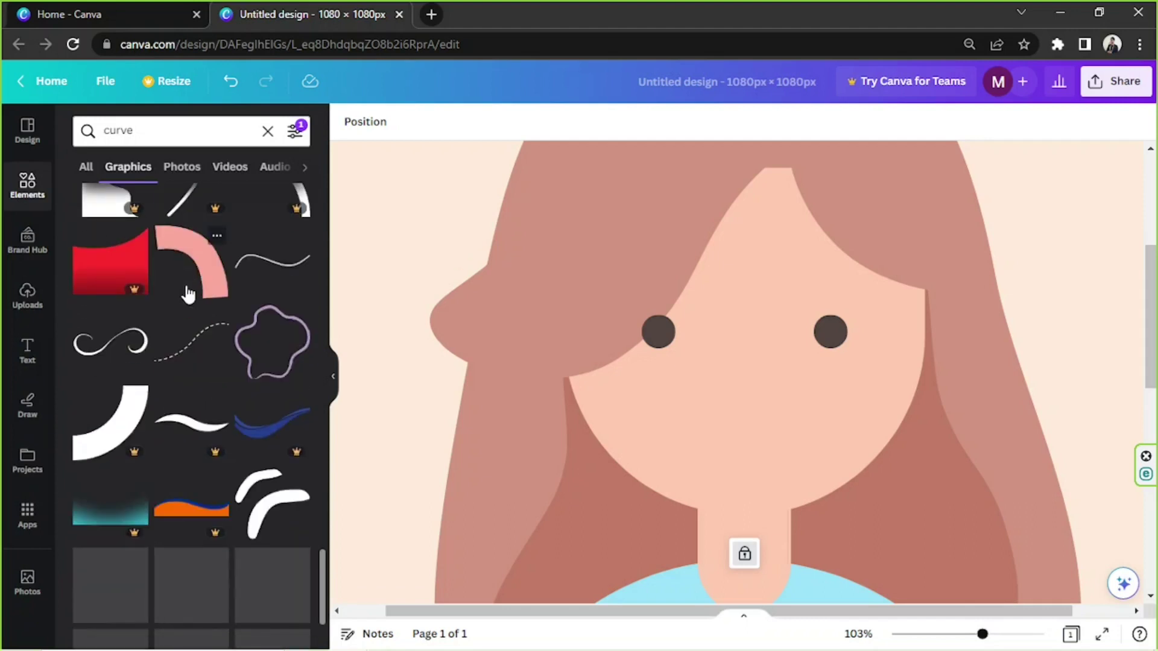
scroll(187, 296, down, 12)
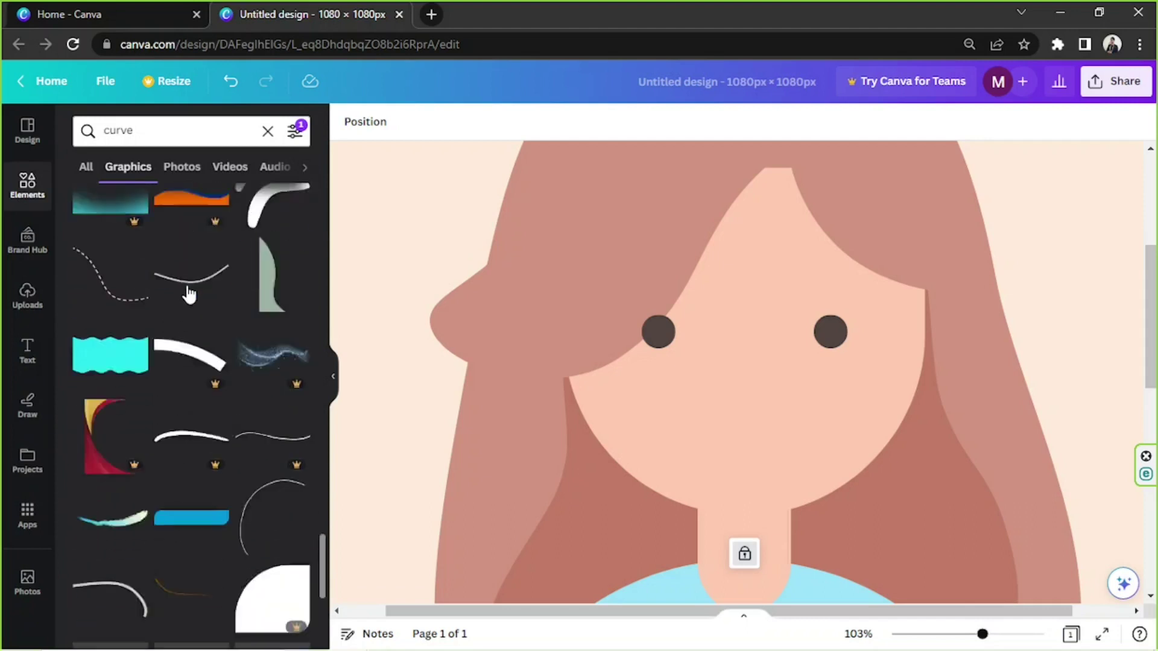
scroll(189, 398, down, 12)
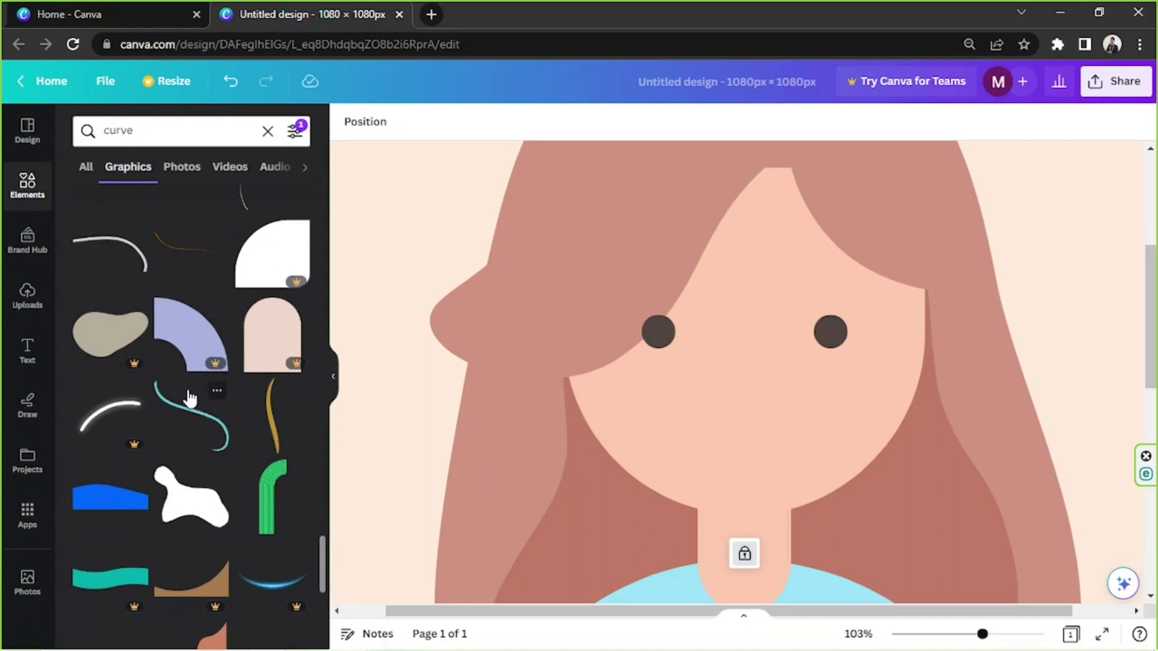
scroll(189, 398, up, 8)
click(275, 431)
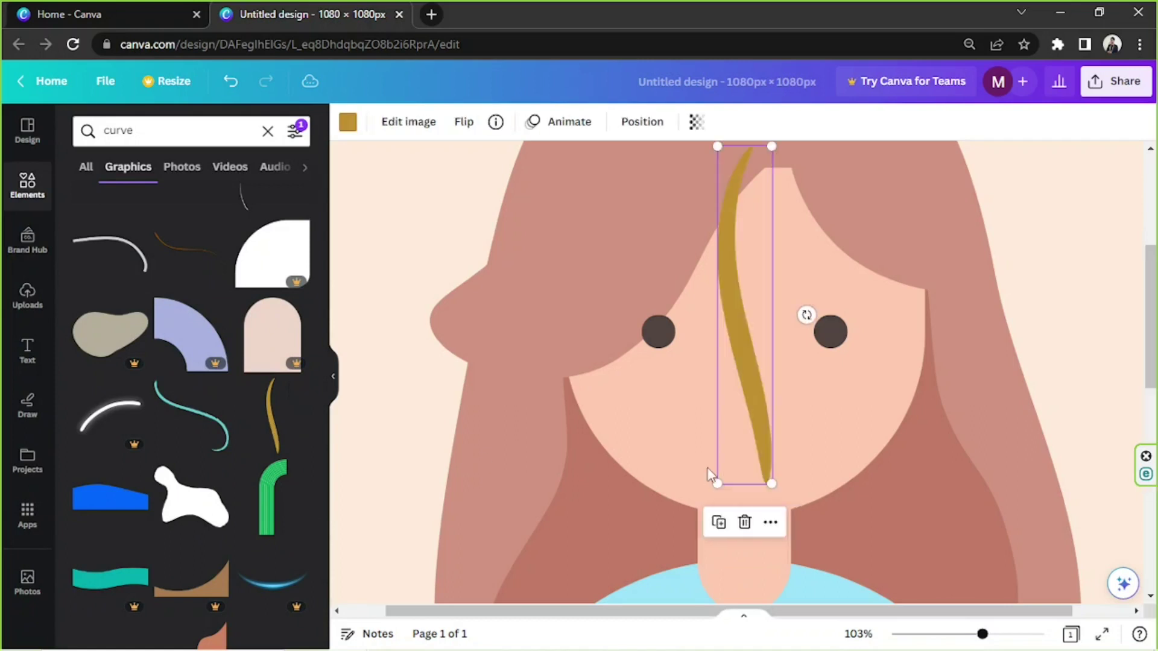
Move the golden curve slightly down and recolor it with the document's dark brown
drag(708, 371, 700, 403)
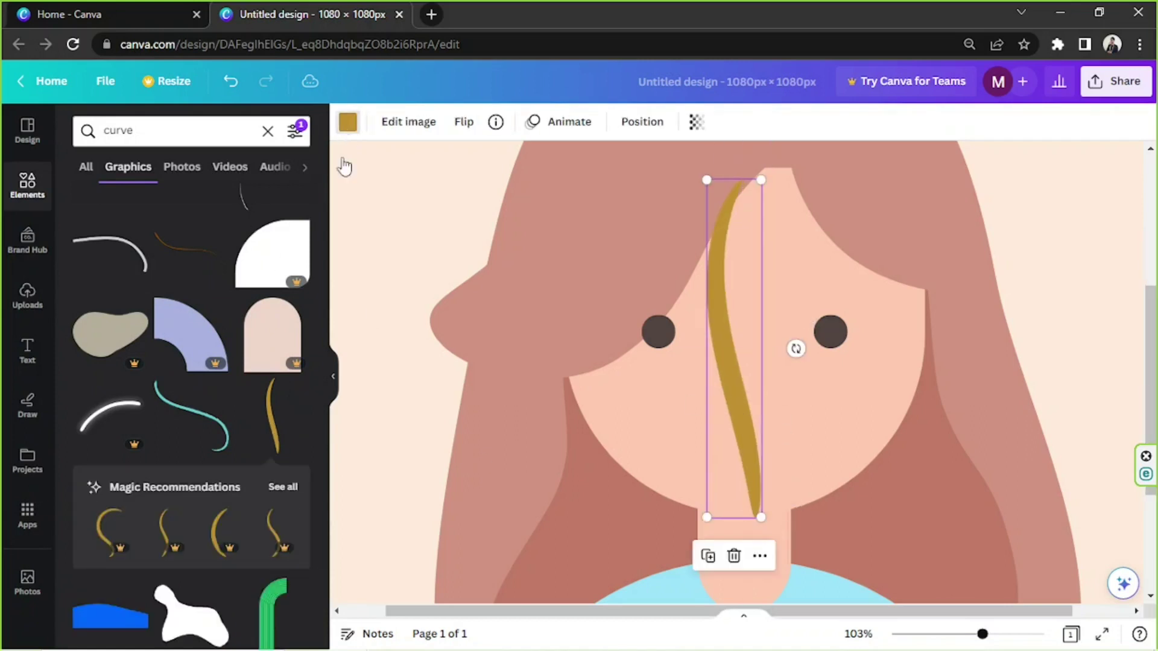
click(348, 122)
click(131, 215)
Turn the dark curve into a short, nearly horizontal lash between the eyes and flip it vertically
drag(758, 180, 718, 447)
drag(712, 494, 852, 346)
drag(868, 396, 671, 265)
click(469, 135)
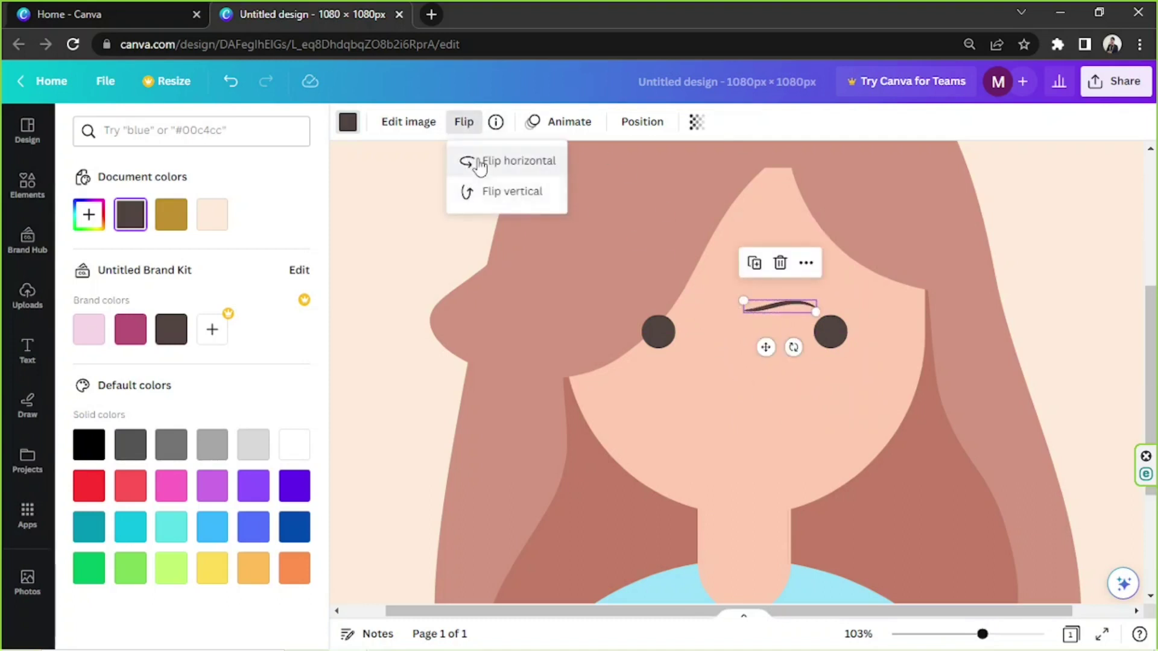
click(480, 204)
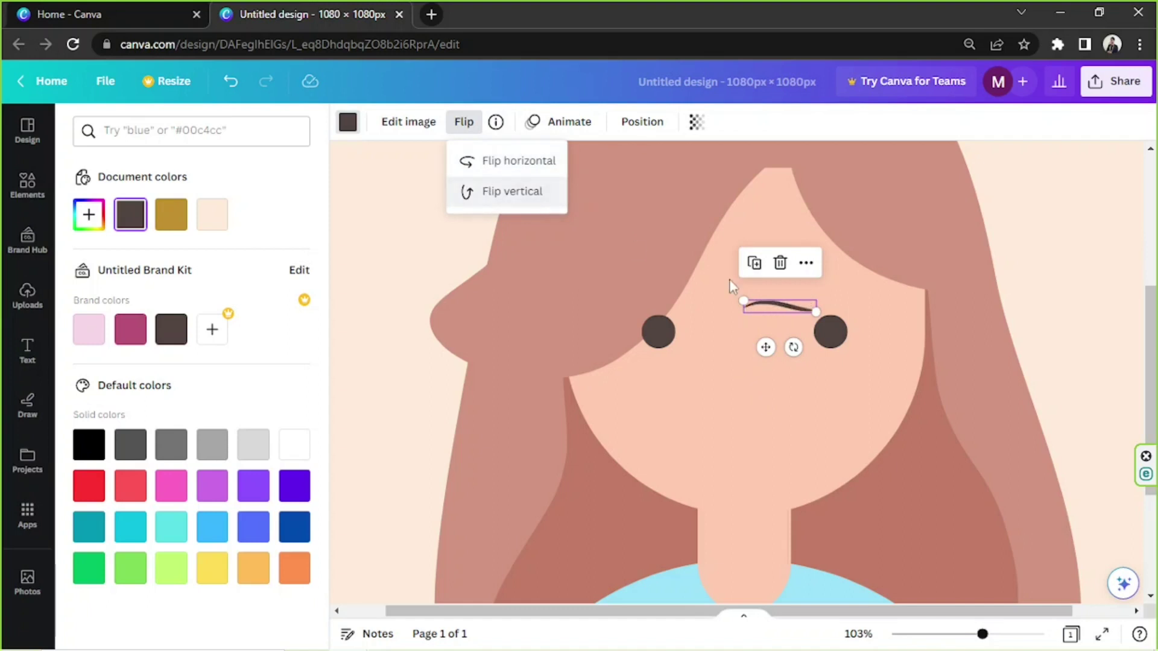
Place the lash curve across the right eye and rotate it so its outer end tilts slightly upward
drag(794, 347, 831, 330)
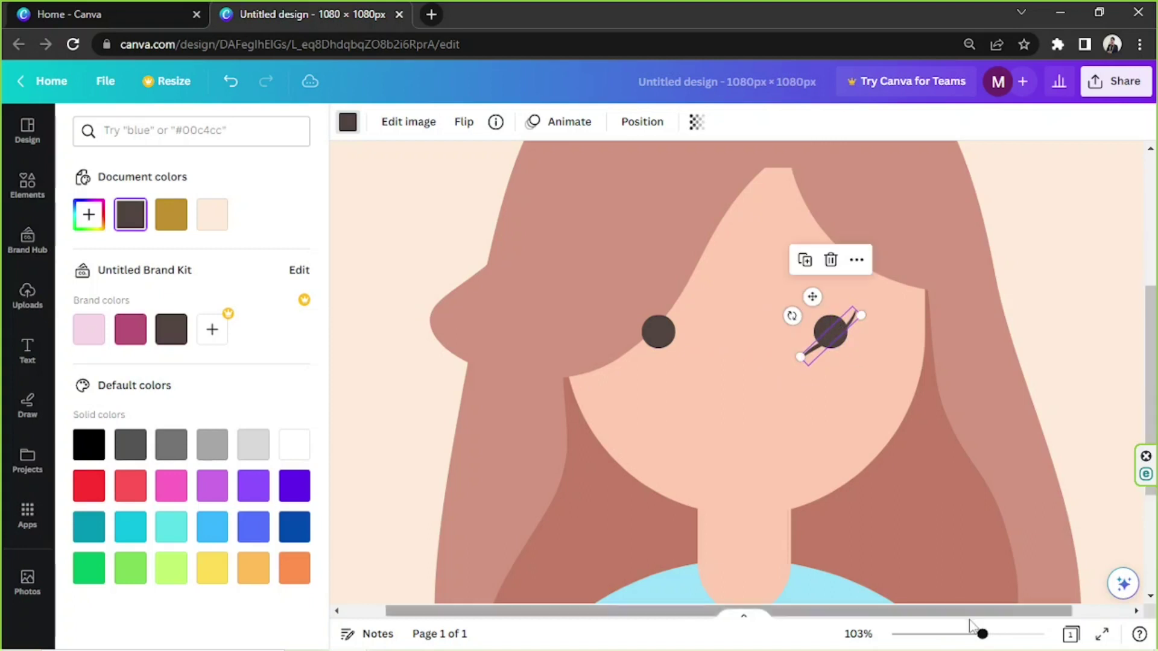
drag(982, 634, 1021, 635)
drag(851, 611, 941, 613)
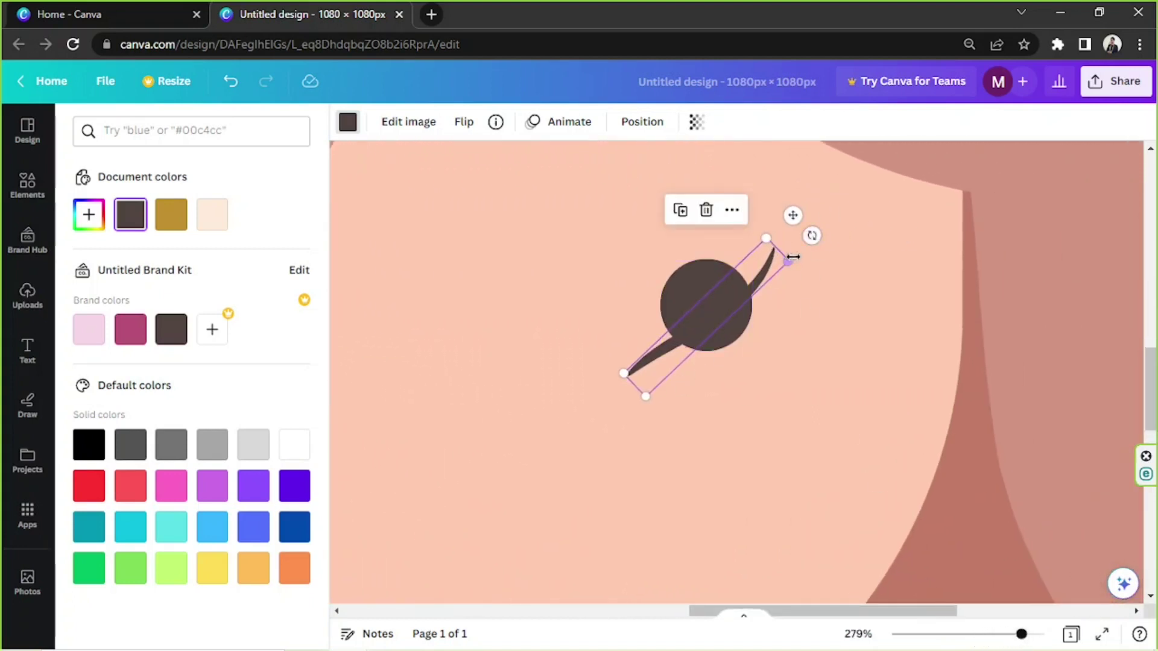
drag(812, 235, 787, 286)
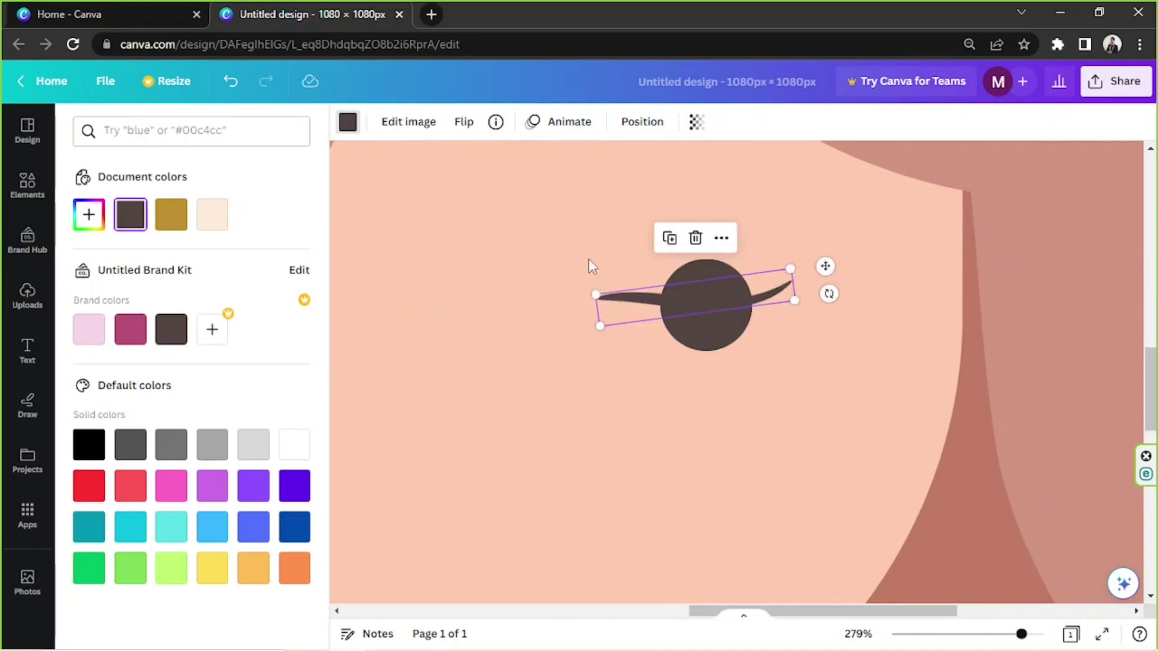
Try to crop the lash curve by enlarging and repositioning the image inside its frame
double_click(614, 303)
drag(594, 294, 452, 293)
drag(734, 308, 710, 310)
drag(452, 298, 355, 295)
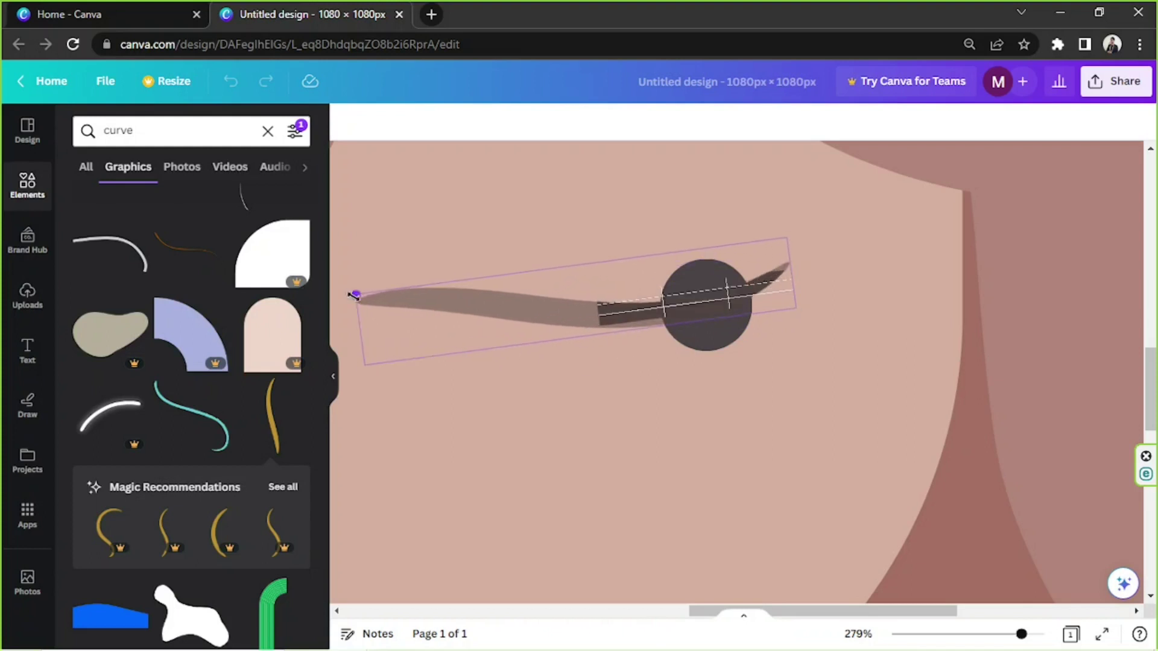
drag(711, 306, 711, 314)
click(326, 155)
Try shrinking the lash curve toward its outer tip beside the right eye, and undo the changes
drag(597, 296, 668, 298)
click(784, 320)
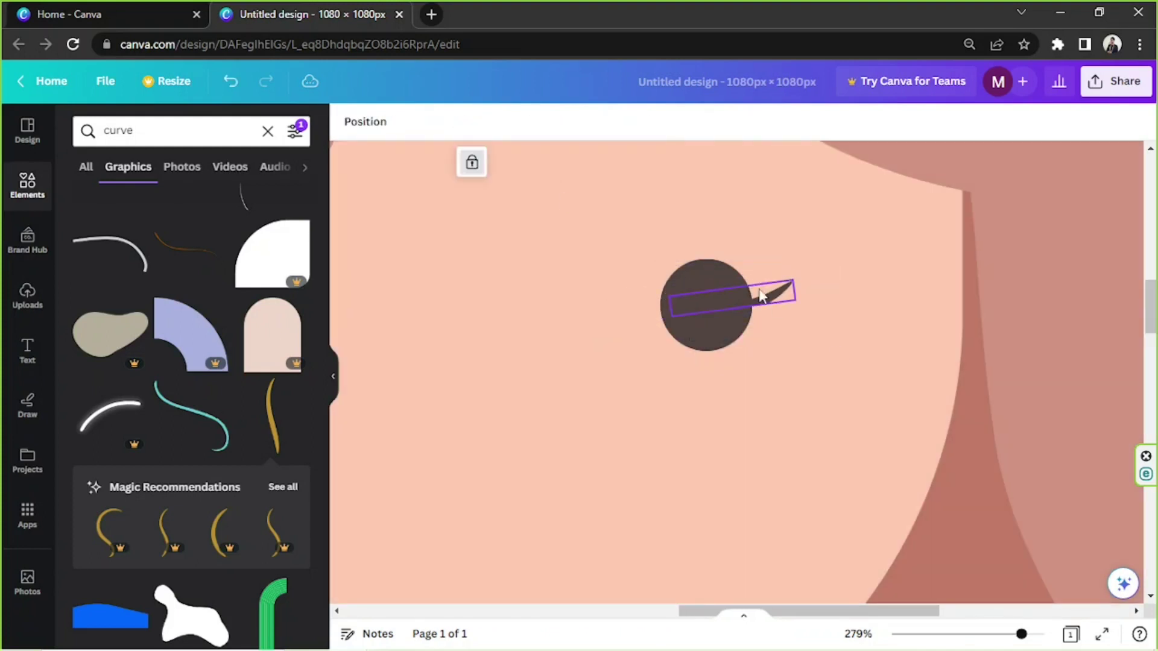
mouse_move(769, 294)
mouse_down()
mouse_move(753, 293)
mouse_move(767, 295)
mouse_up()
key(ctrl+z)
key(ctrl+z)
Search the image editing tools for "crop" with the lash curve selected
click(627, 325)
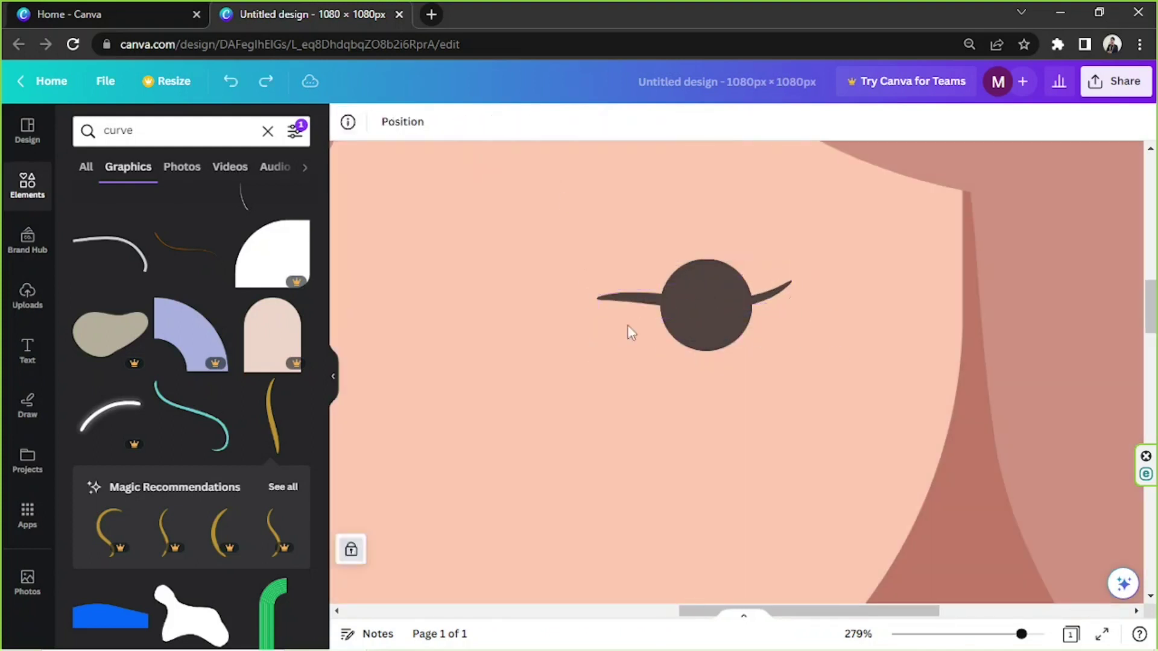
click(627, 301)
click(408, 130)
click(224, 169)
text(crop)
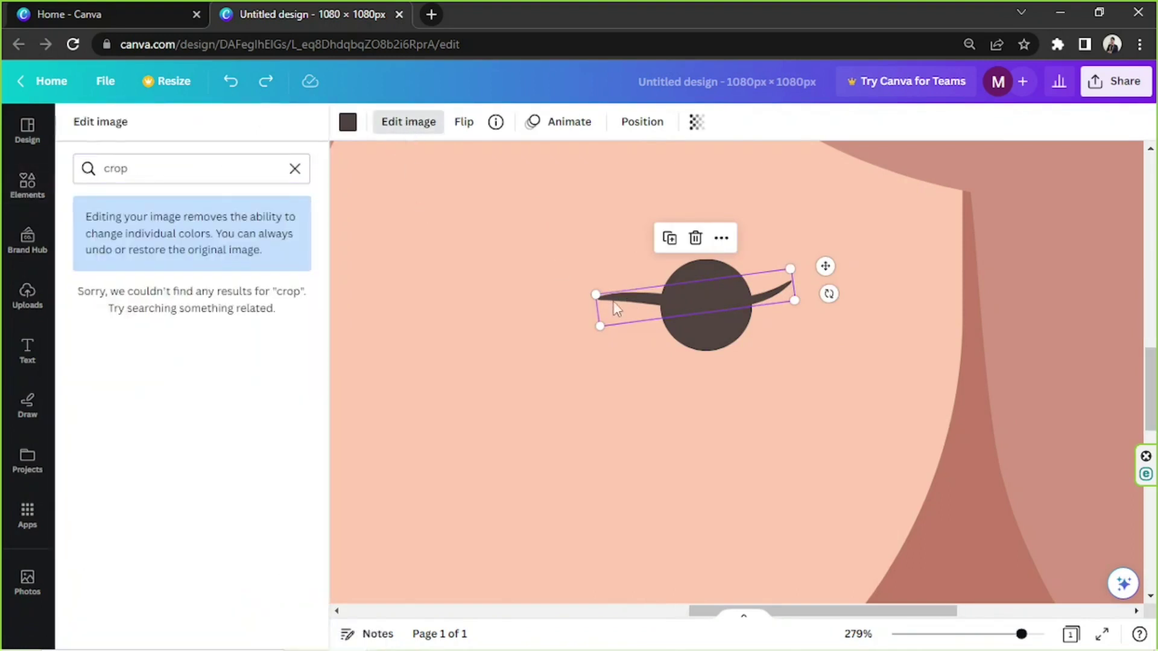
Shrink the lash curve to about 10 × 59 so that only its tip extends past the right eye's outer edge
click(614, 326)
click(608, 302)
drag(596, 295, 676, 296)
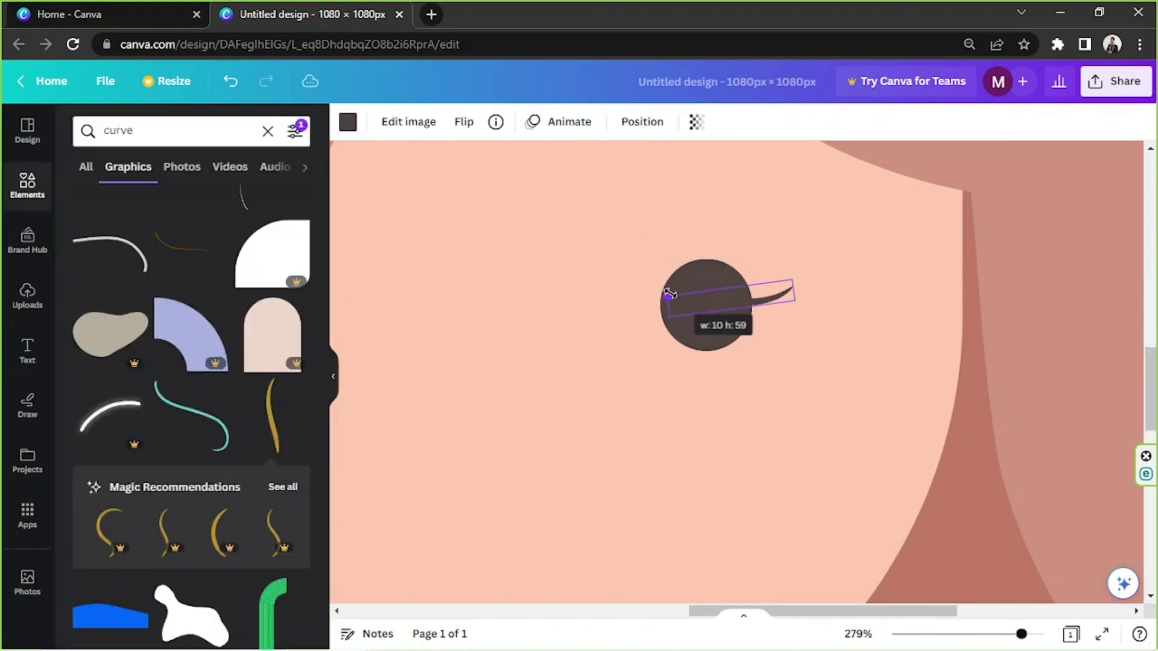
Duplicate the small lash and arrange the two lashes one above the other at the right eye's outer edge
drag(1021, 633, 1044, 634)
click(822, 361)
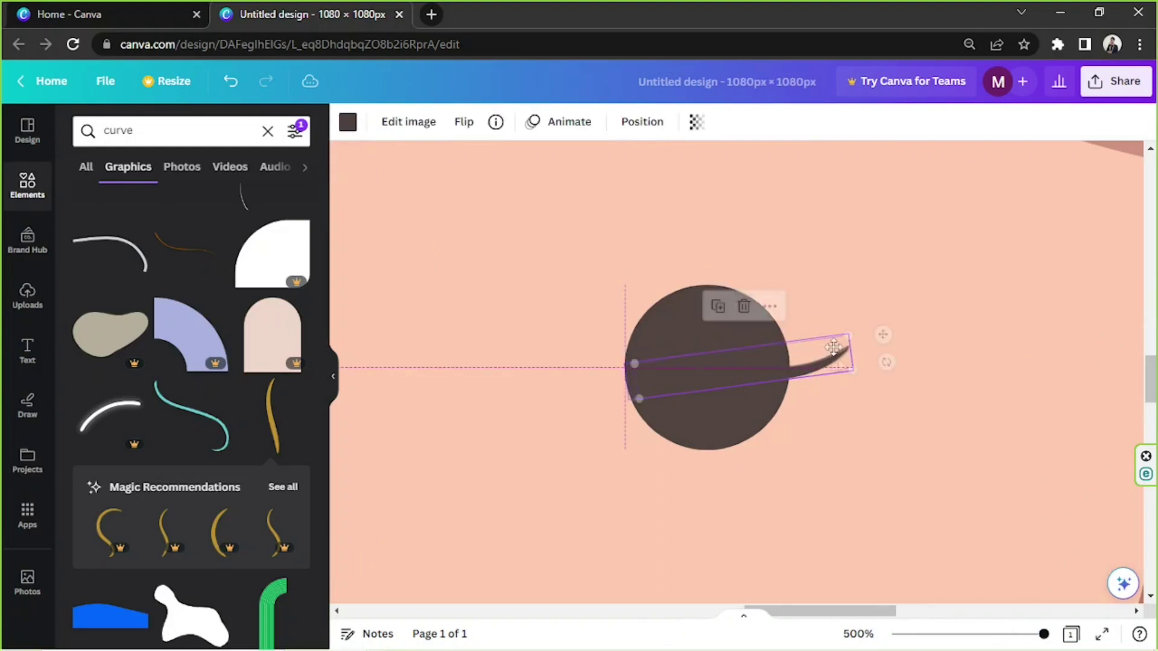
click(718, 308)
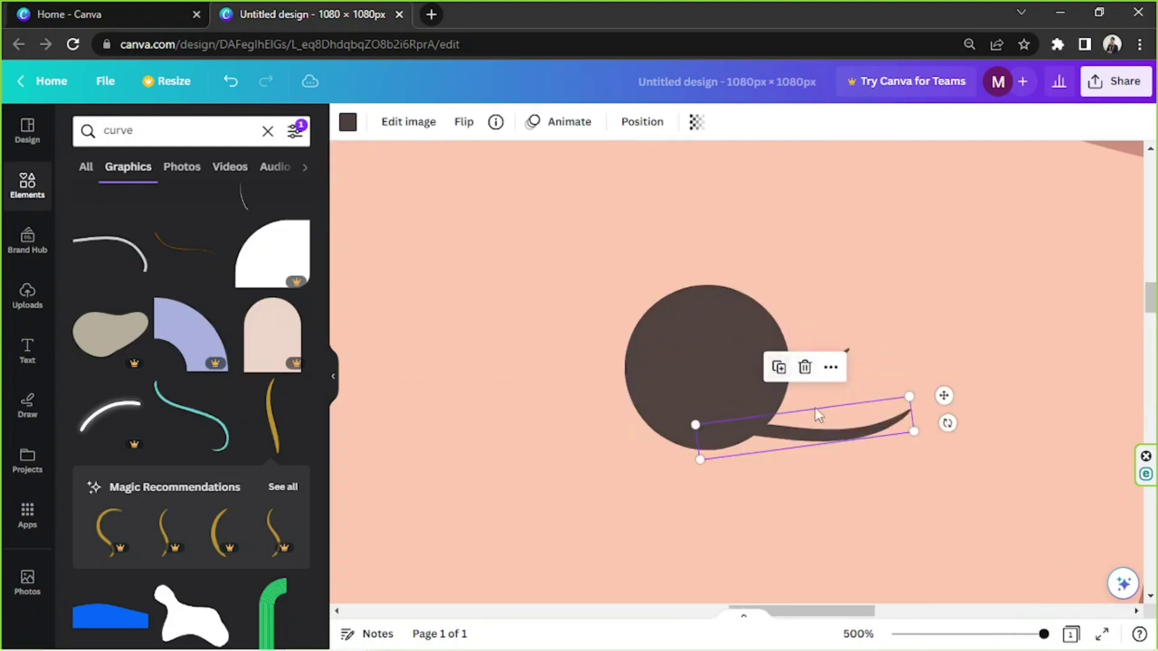
drag(822, 424, 855, 334)
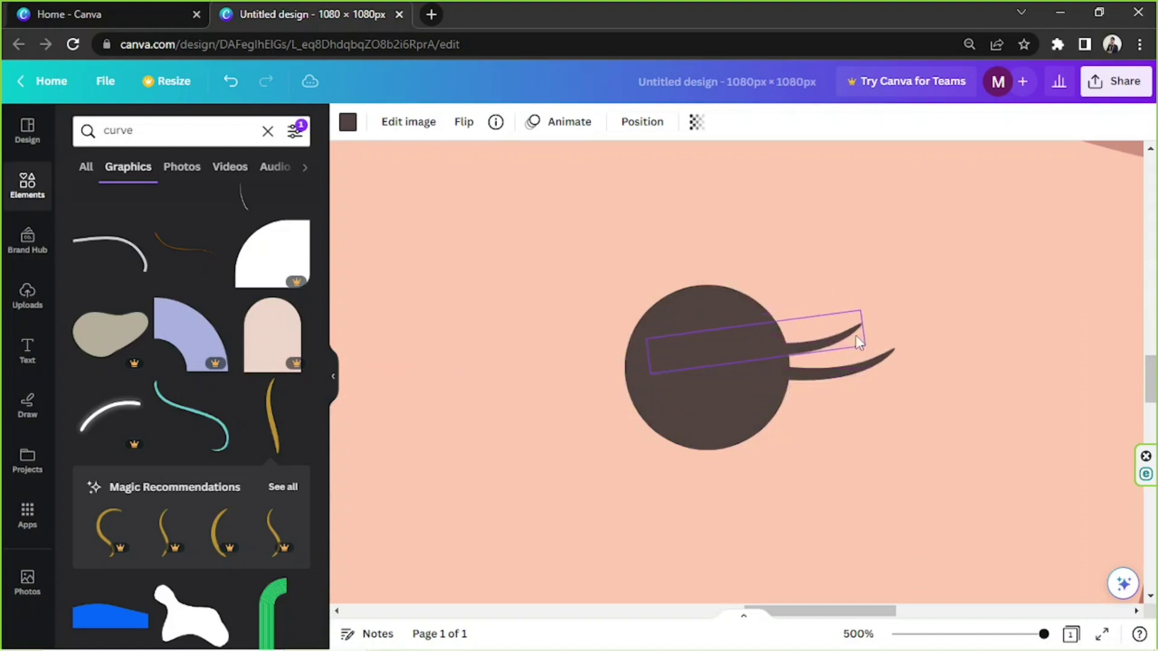
Shorten the lower lash beside the right eye and adjust the size of the lash above it
click(876, 361)
drag(898, 371, 886, 367)
click(847, 337)
drag(860, 311, 853, 313)
Duplicate the upper lash, then shrink and rotate the copy to form a steeper third lash above the other two
click(727, 284)
drag(791, 414, 760, 336)
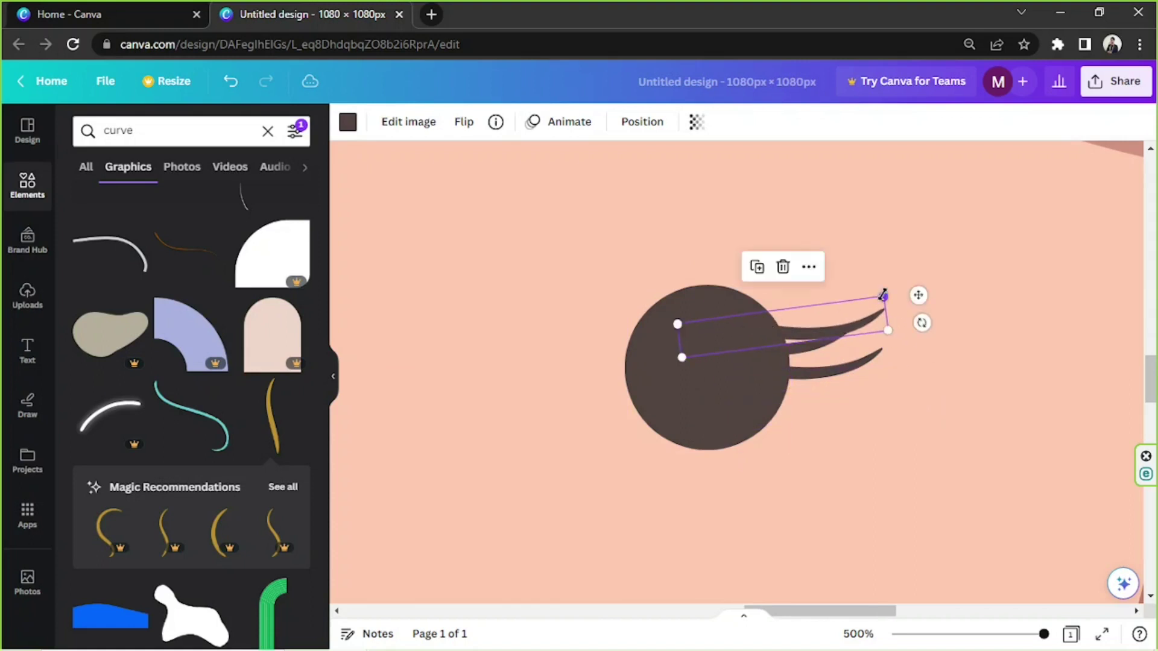
drag(883, 296, 812, 304)
drag(879, 317, 839, 291)
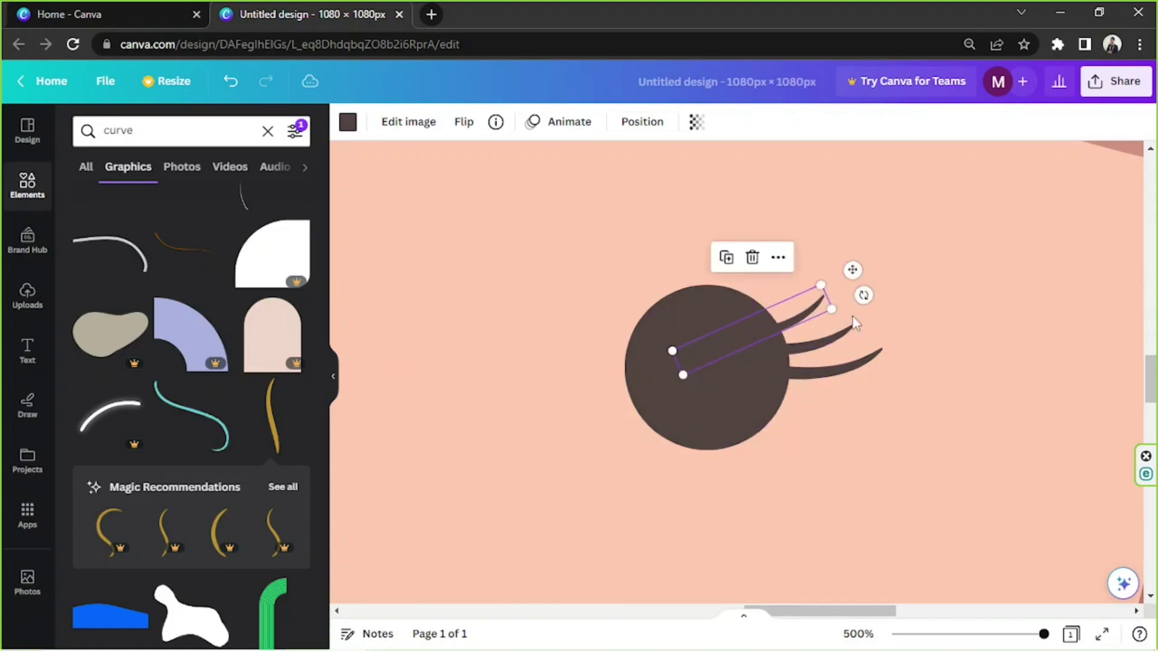
drag(1043, 634, 984, 631)
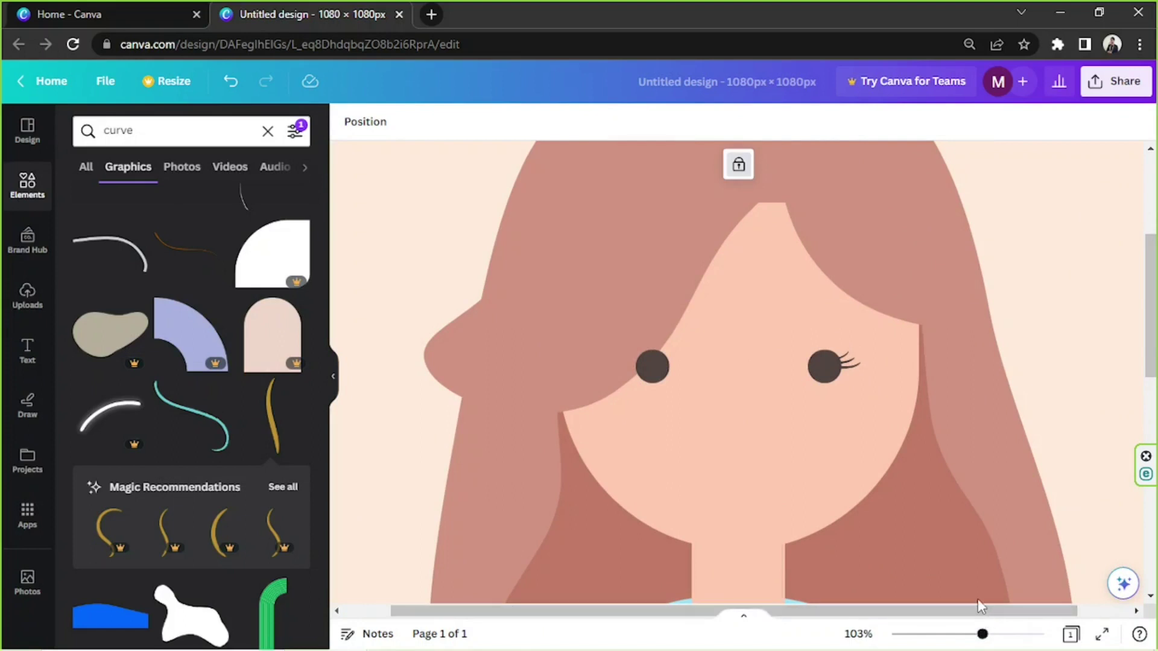
Refine the size, angle and spacing of the lashes so that all three fan upward from the right eye's outer edge
drag(983, 633, 1016, 634)
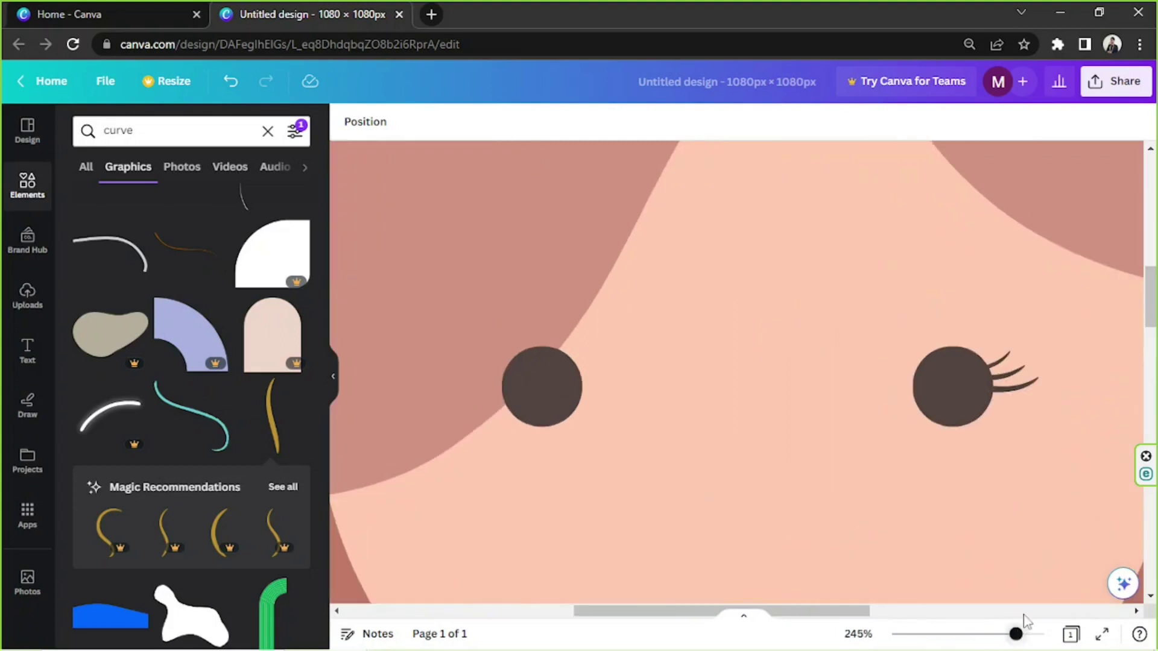
drag(1022, 397, 1032, 395)
click(1018, 440)
click(1033, 634)
drag(796, 611, 905, 612)
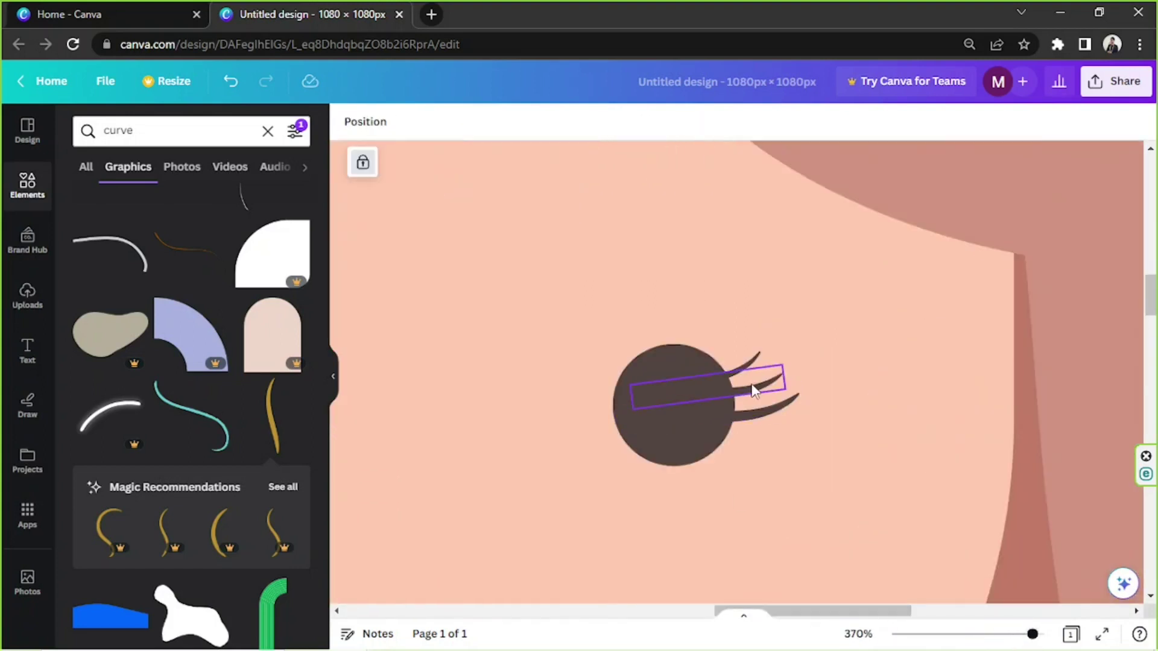
mouse_move(754, 388)
mouse_down()
mouse_move(815, 362)
mouse_move(752, 385)
mouse_up()
click(715, 340)
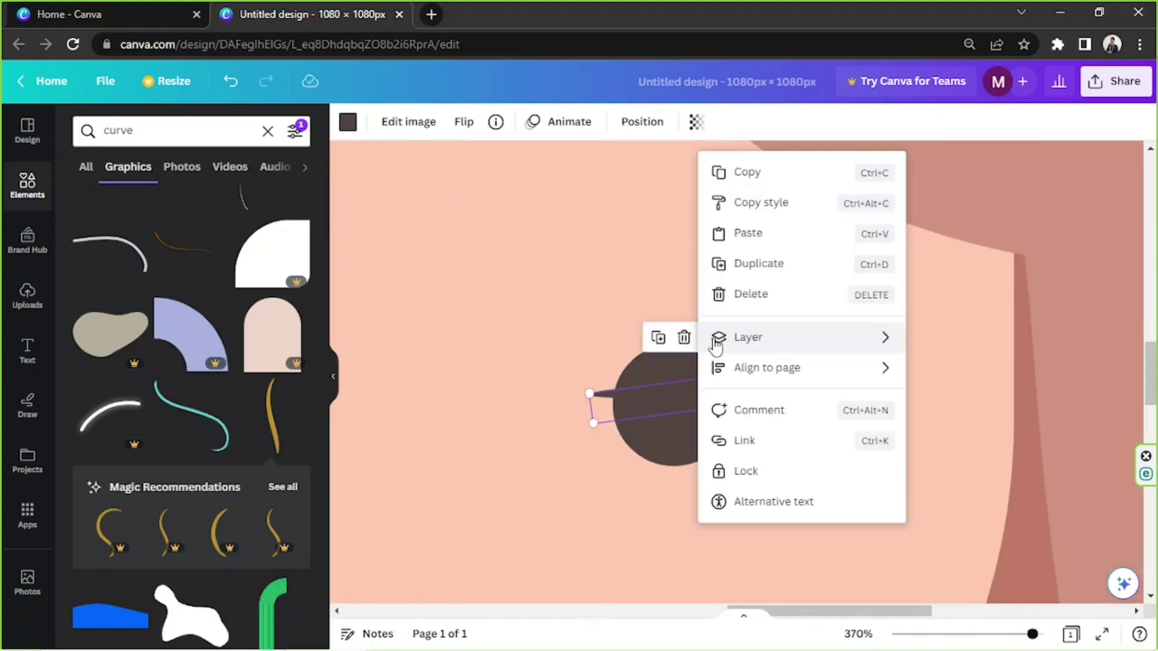
click(633, 497)
click(604, 401)
drag(590, 394, 615, 397)
mouse_move(752, 358)
mouse_down()
mouse_move(747, 369)
mouse_move(750, 352)
mouse_up()
mouse_move(737, 365)
mouse_down()
mouse_move(735, 377)
mouse_move(742, 360)
mouse_up()
drag(755, 394, 824, 361)
click(848, 352)
click(851, 484)
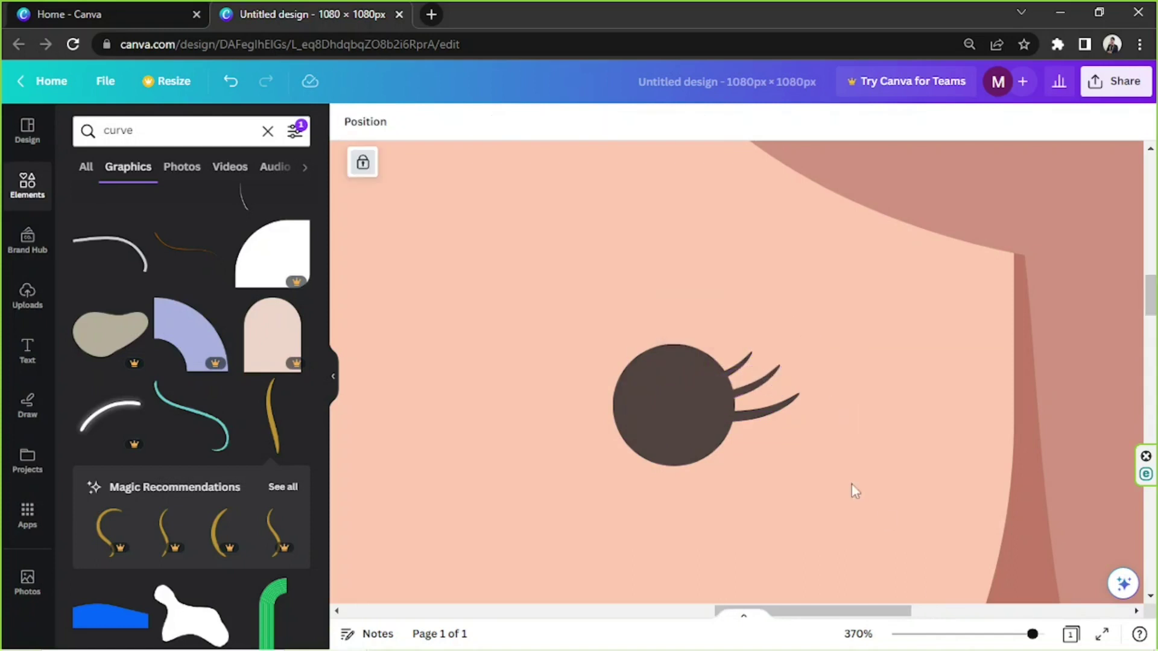
Add a circle, shrink it to a small dot and place it over the right eye
drag(1032, 634, 1003, 634)
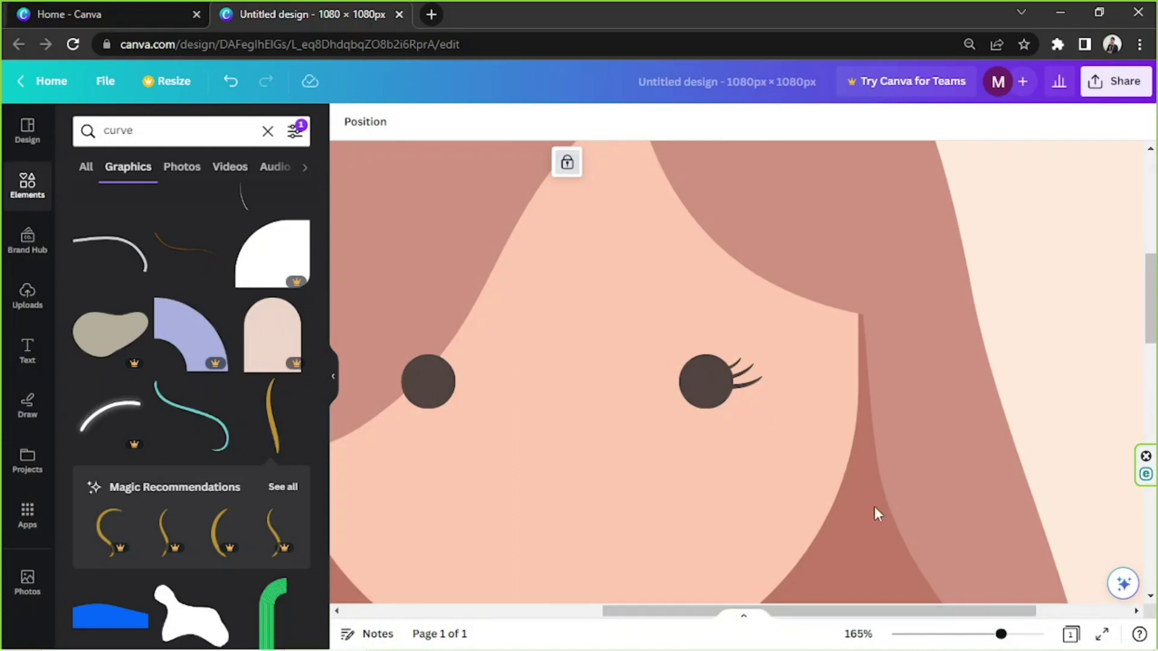
click(924, 373)
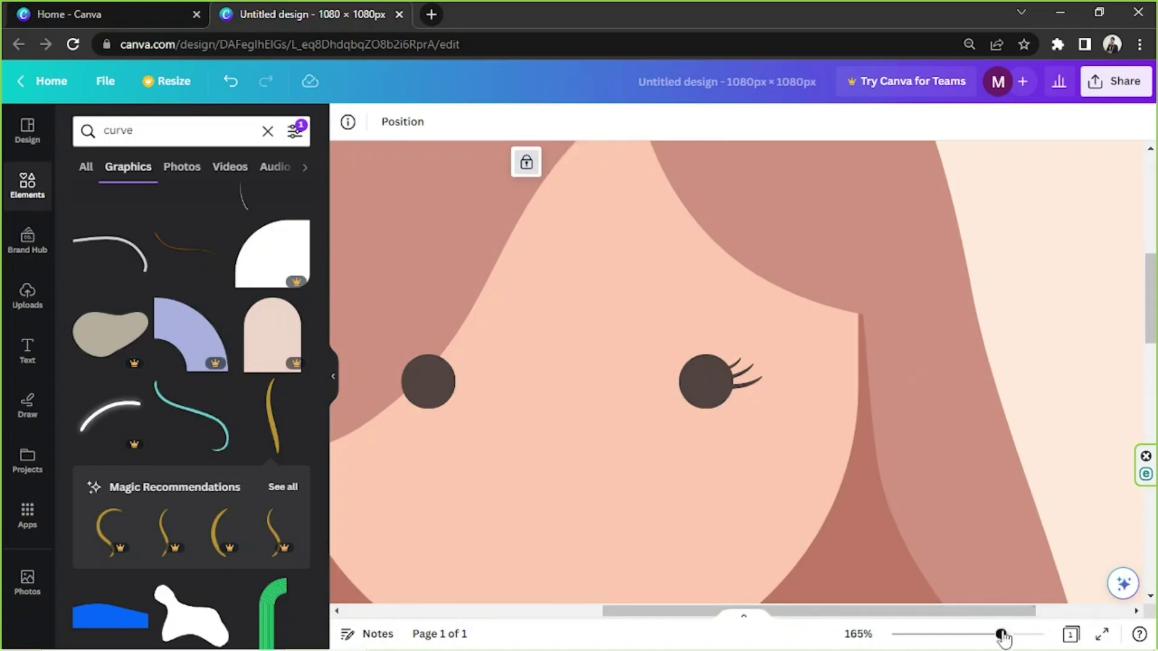
scroll(912, 452, down, 10)
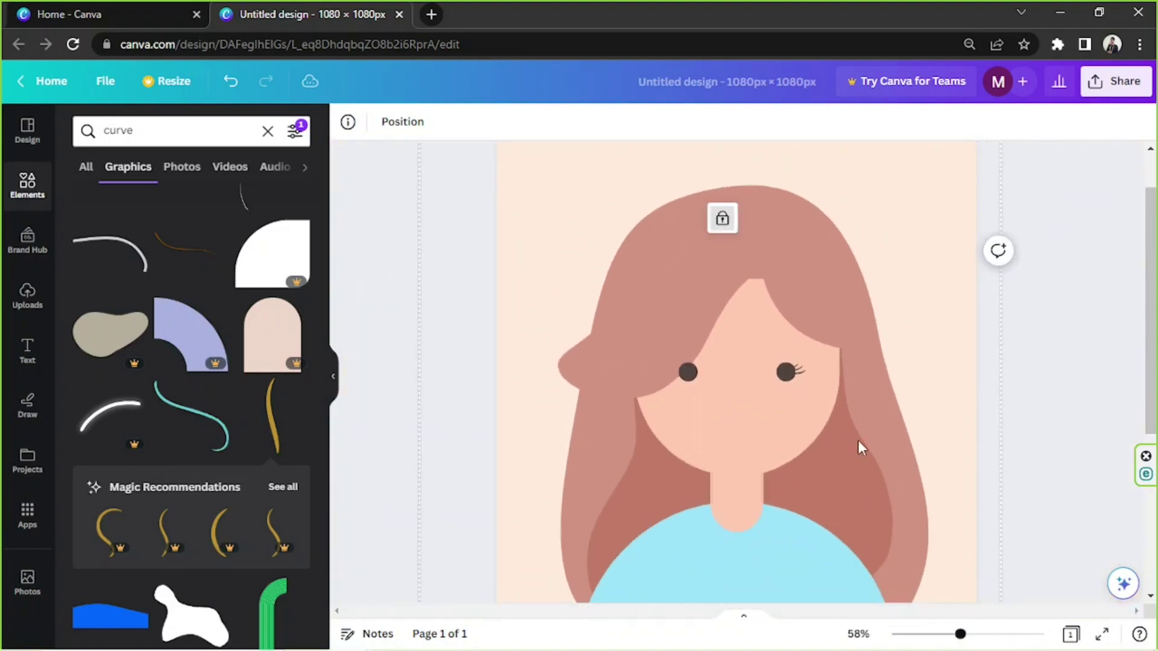
click(1073, 380)
key(c)
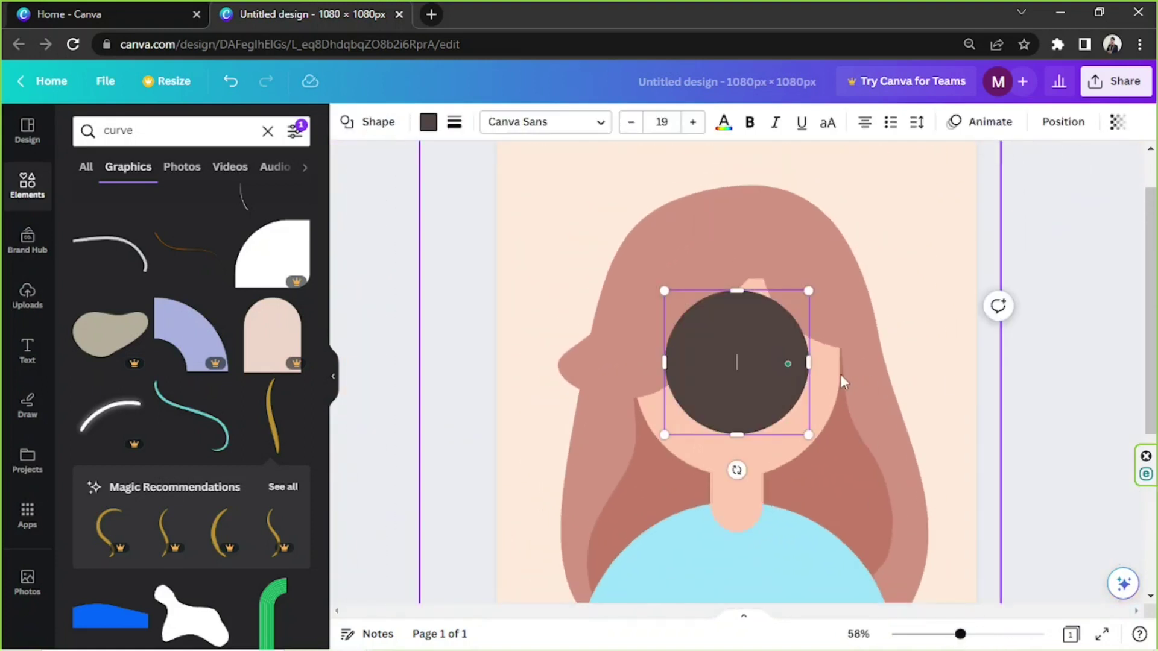
drag(810, 435, 805, 407)
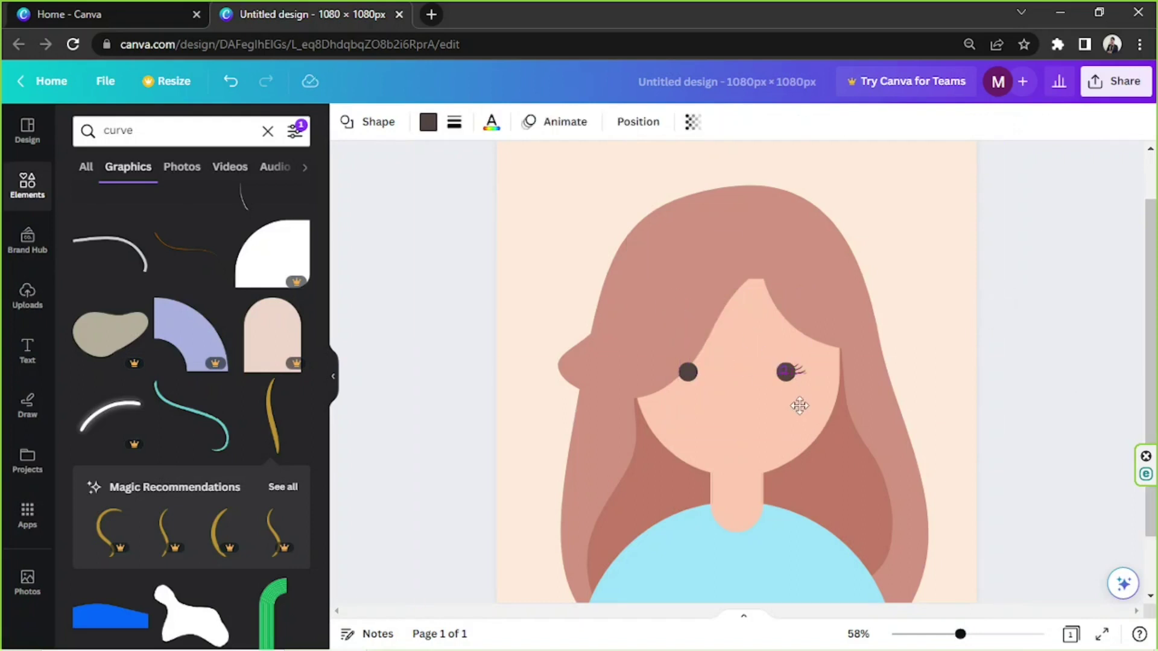
drag(807, 406, 806, 406)
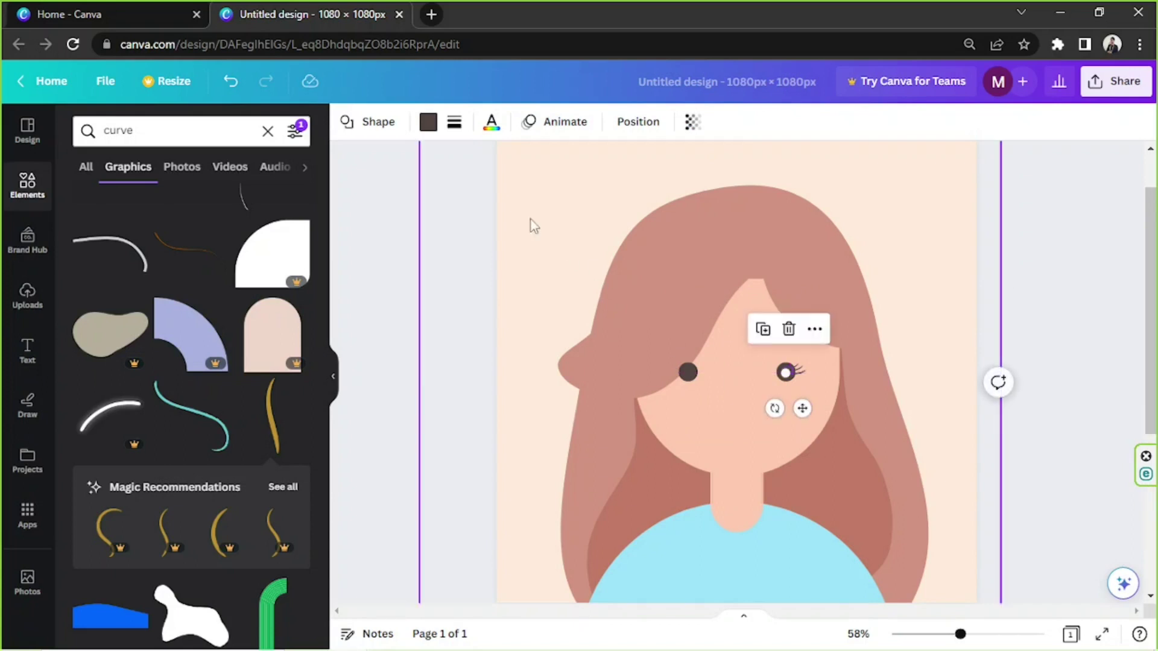
Fill the small circle with white and shrink it into a highlight in the upper-right part of the right eye
click(428, 122)
click(253, 214)
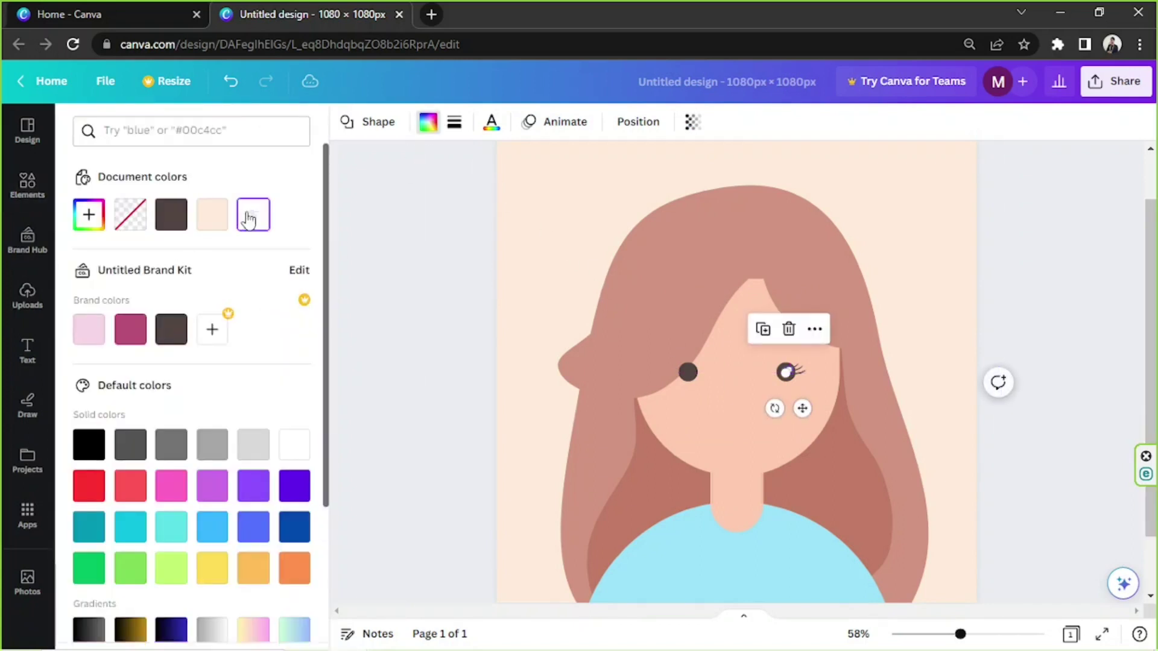
drag(960, 637, 1044, 634)
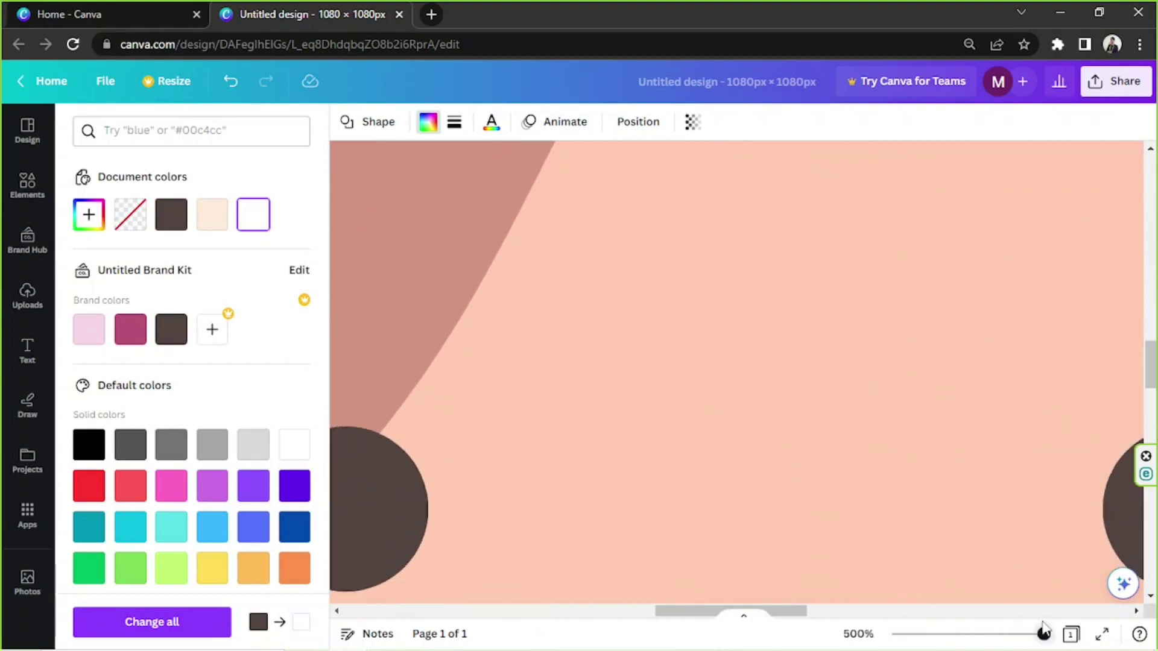
drag(769, 615, 879, 615)
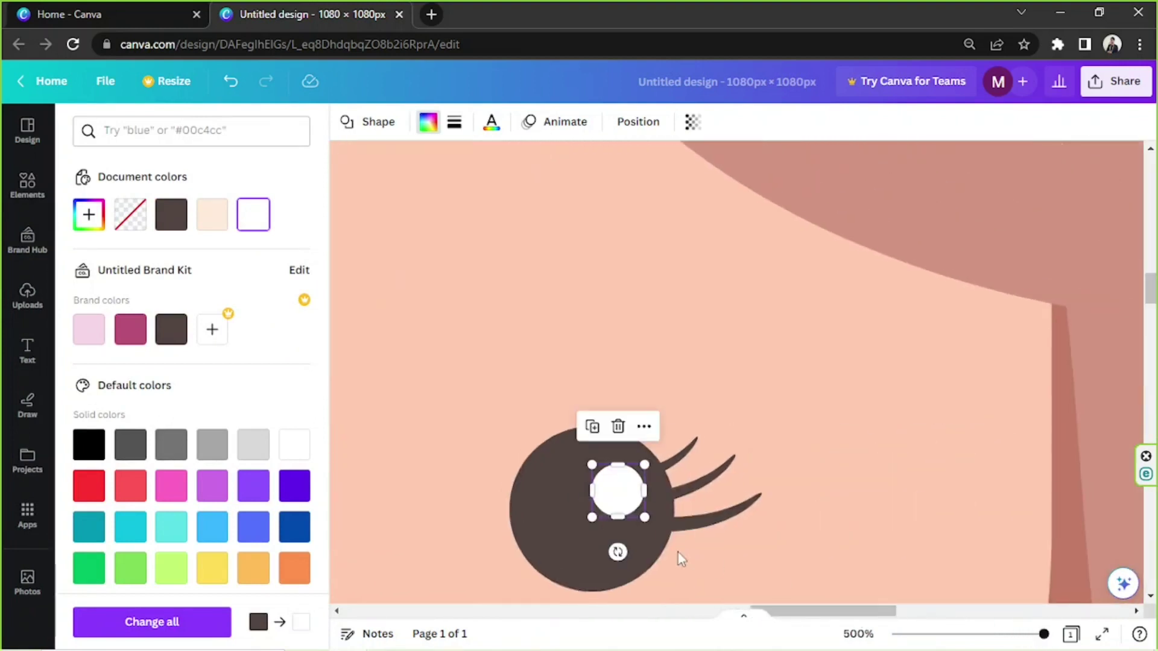
mouse_move(643, 517)
mouse_down()
mouse_move(629, 501)
mouse_move(635, 531)
mouse_move(646, 533)
mouse_up()
click(935, 626)
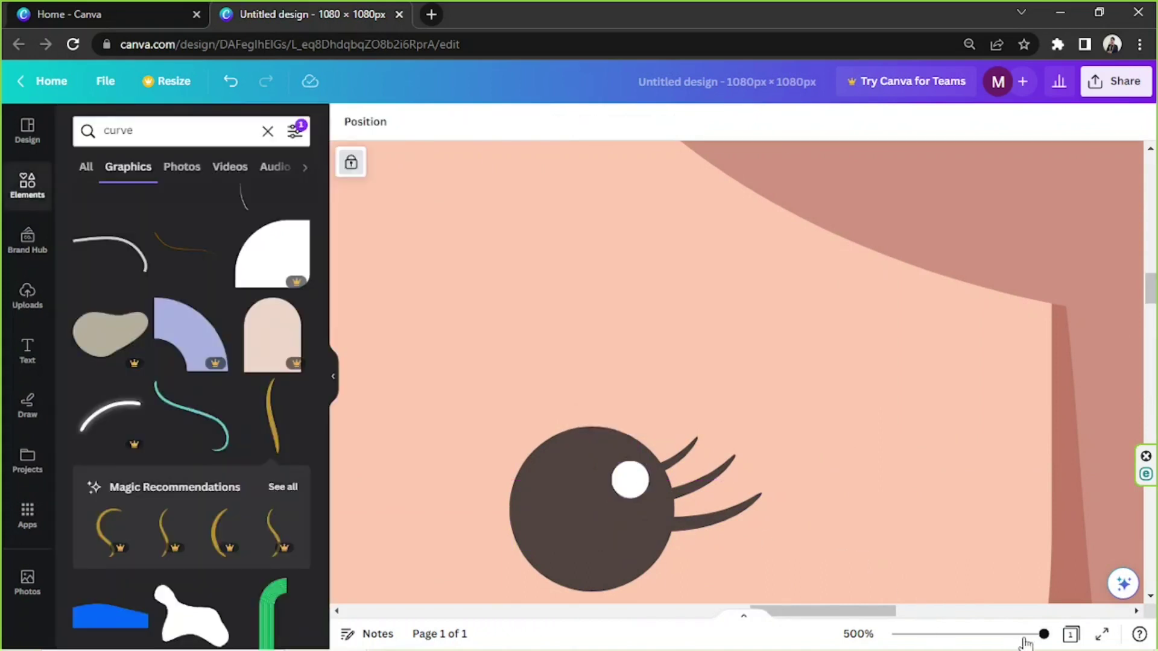
Copy the right eye with its highlight and three lashes and place the copy over the left eye
drag(1026, 639, 973, 634)
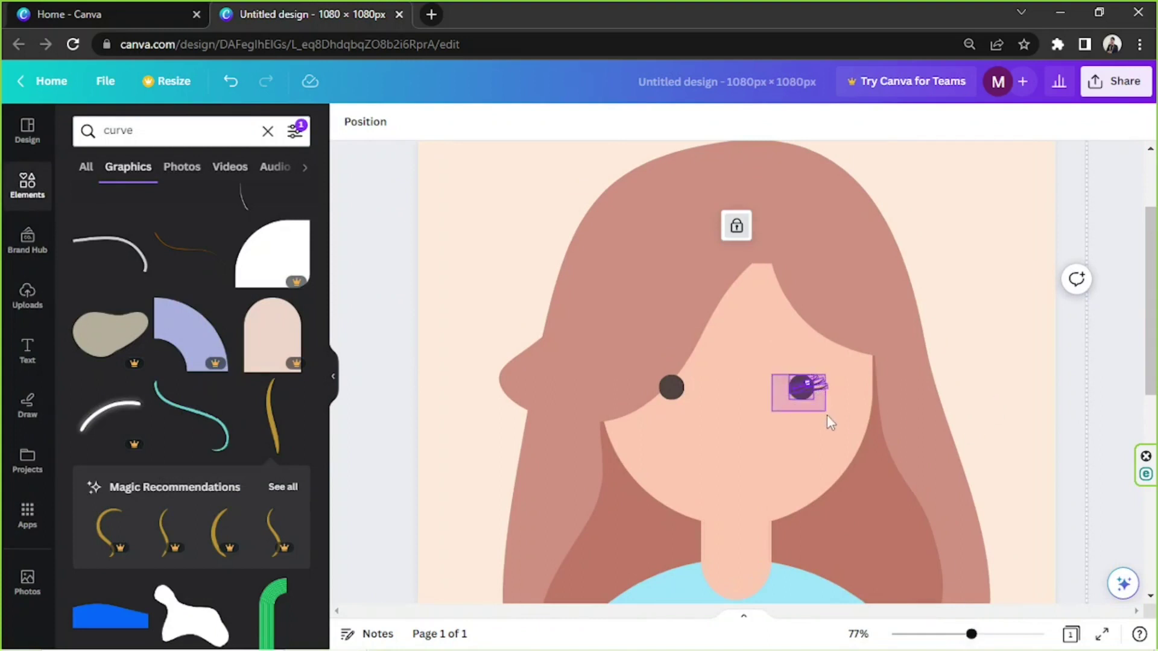
drag(827, 416, 674, 389)
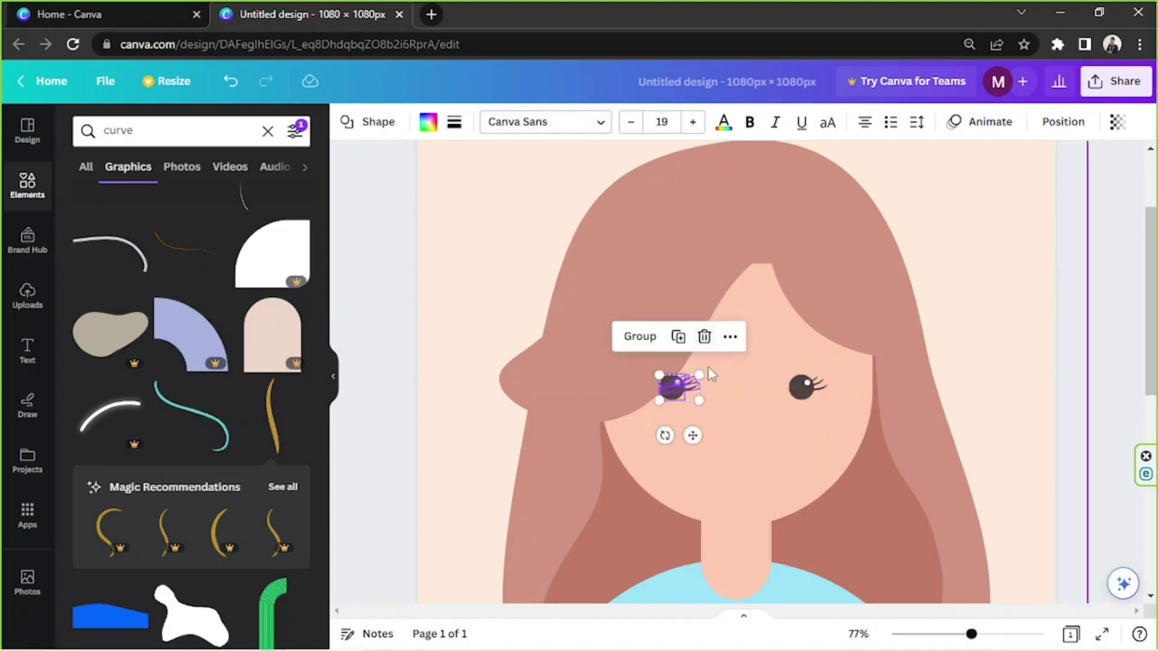
click(730, 337)
mouse_move(741, 338)
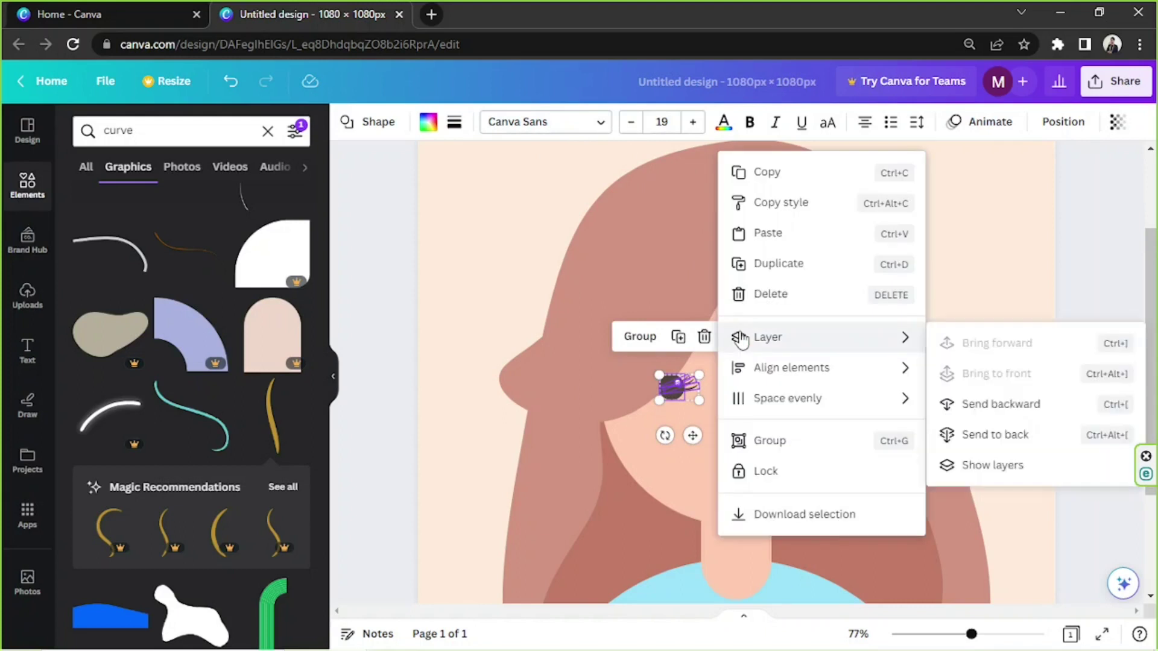
click(1011, 265)
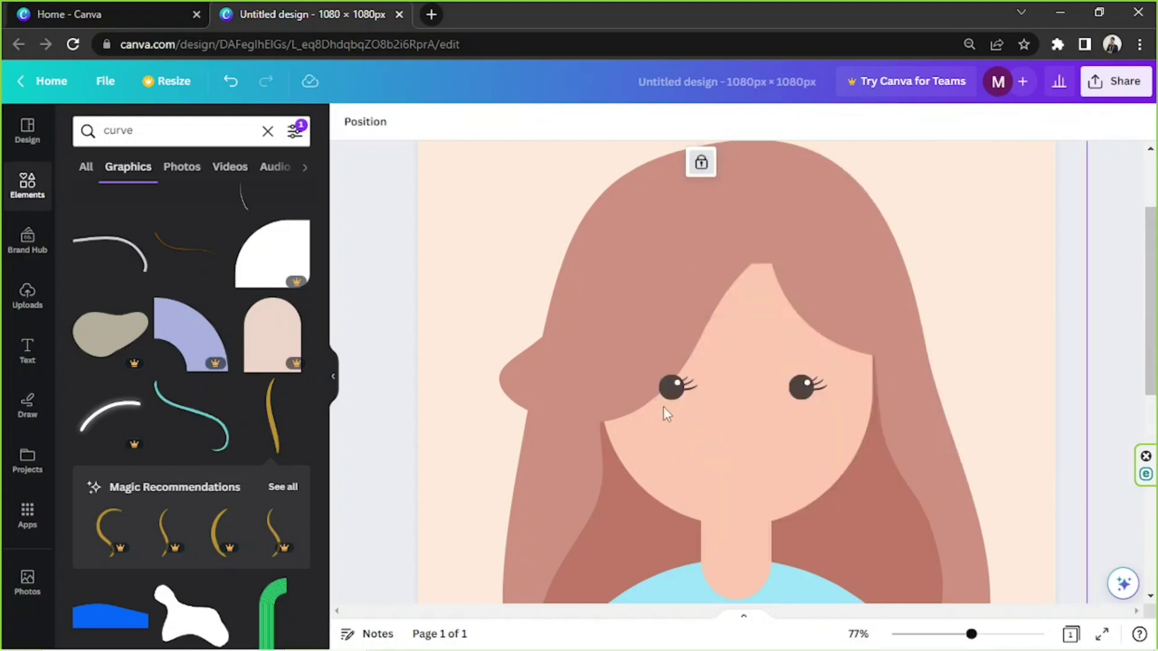
Flip the left eye's lowest lash and rotate and move it so that it curves upward from the eye's outer edge
drag(956, 633, 1011, 634)
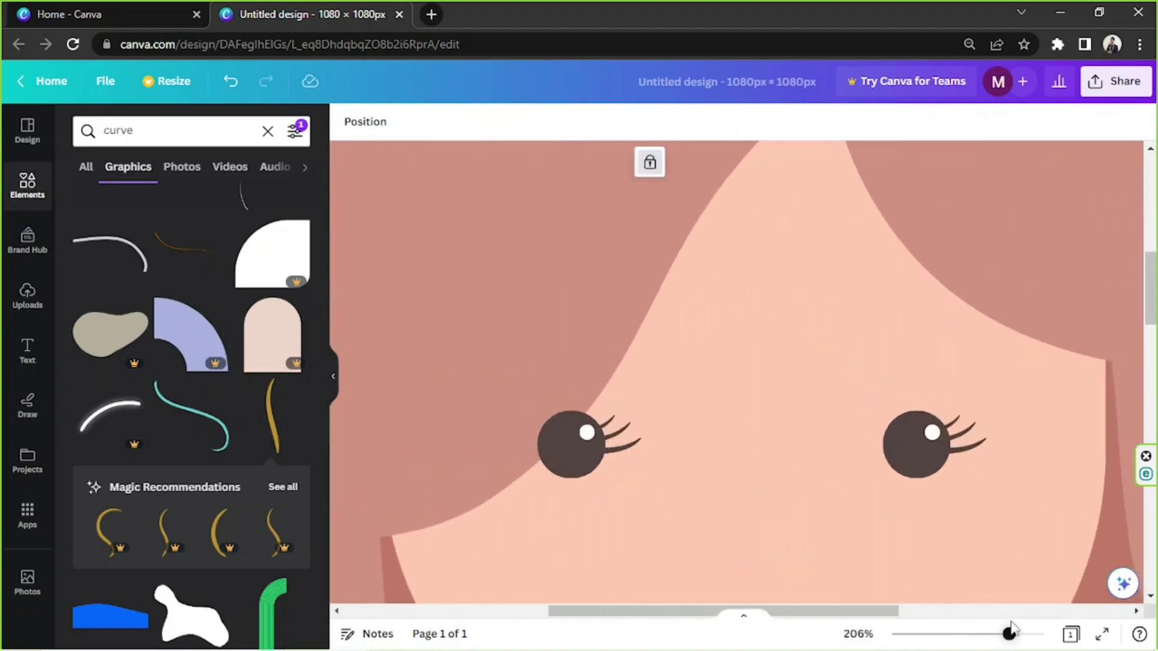
click(580, 458)
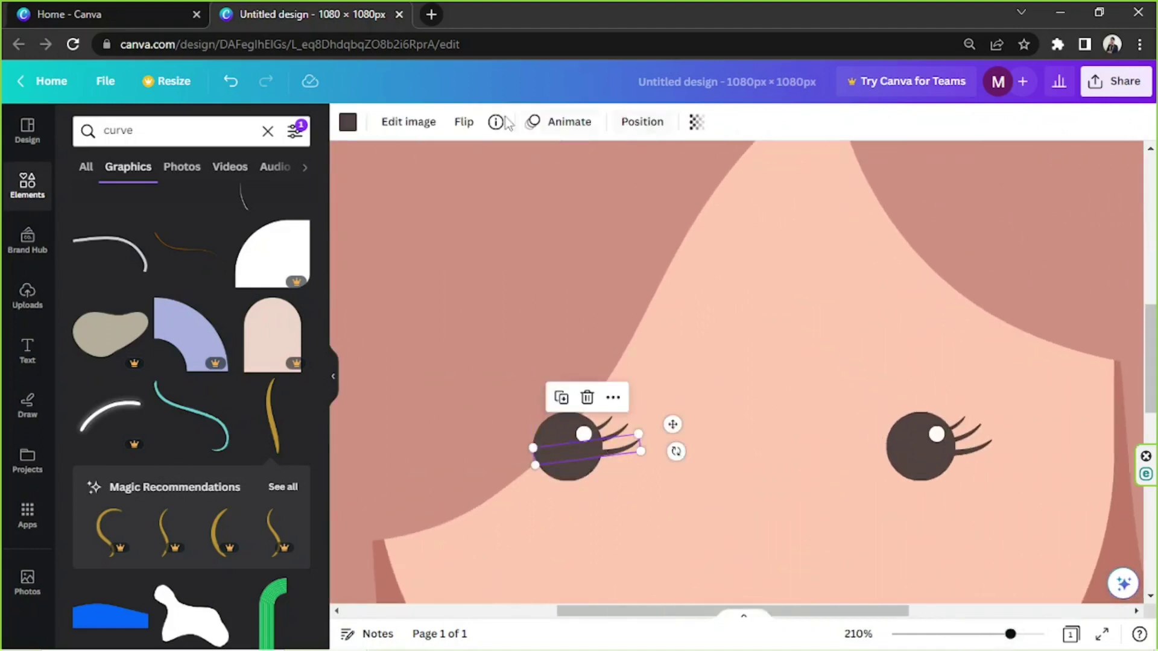
click(464, 122)
click(495, 161)
click(464, 123)
drag(621, 450, 590, 492)
click(494, 191)
drag(503, 445, 525, 434)
drag(611, 480, 621, 468)
mouse_move(516, 437)
mouse_down()
mouse_move(524, 442)
mouse_move(516, 437)
mouse_up()
click(510, 467)
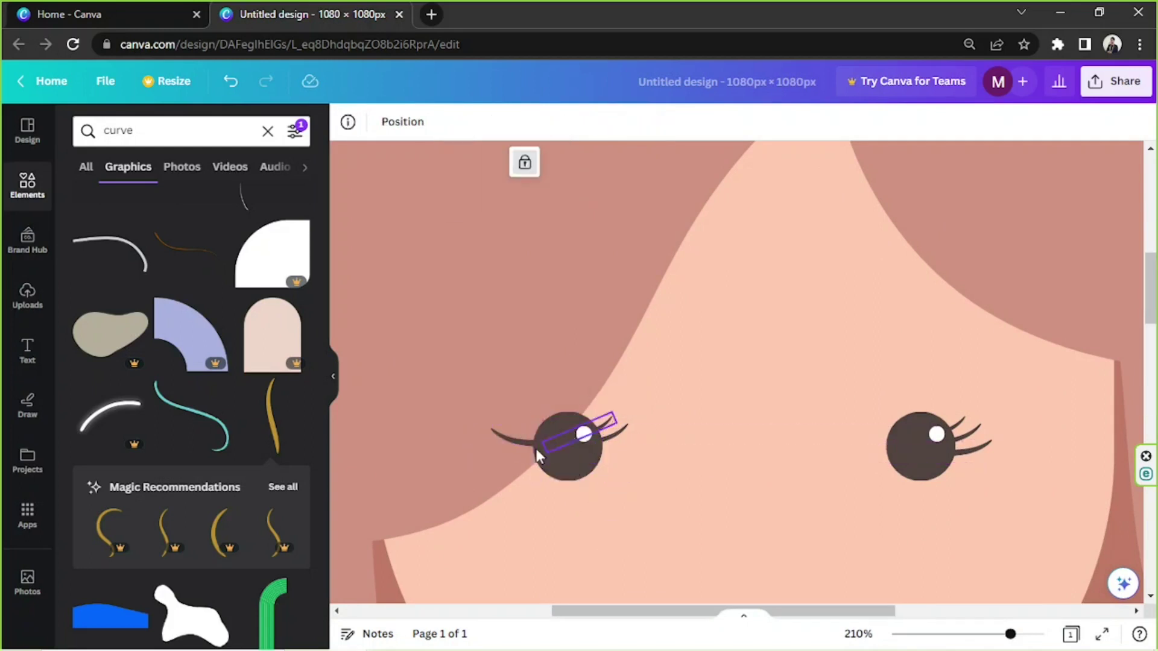
click(519, 441)
drag(629, 458, 630, 466)
drag(628, 466, 541, 423)
Flip the left eye's middle lash and rotate and move it to the outer edge above the lowest lash
click(615, 435)
click(464, 122)
click(495, 162)
click(464, 122)
click(495, 191)
drag(593, 501, 612, 474)
drag(531, 423, 557, 430)
Flip and rotate the left eye's uppermost lash and position it to complete the outward fan of three lashes
click(464, 121)
click(483, 160)
click(464, 122)
click(486, 191)
drag(585, 502, 604, 500)
drag(571, 451, 619, 487)
click(560, 450)
drag(573, 462, 574, 466)
drag(1011, 634, 986, 634)
click(1080, 377)
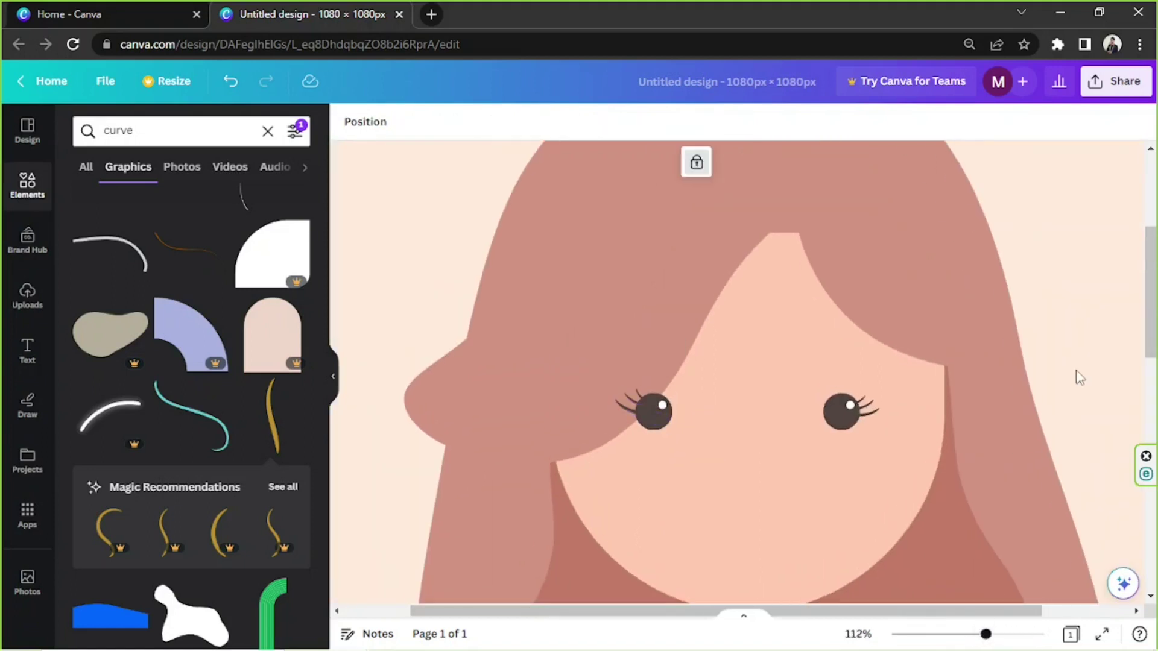
Fine-tune the angle and position of the lashes at the left eye's outer edge to mirror the right eye
click(630, 409)
drag(689, 452, 711, 414)
click(688, 407)
click(633, 416)
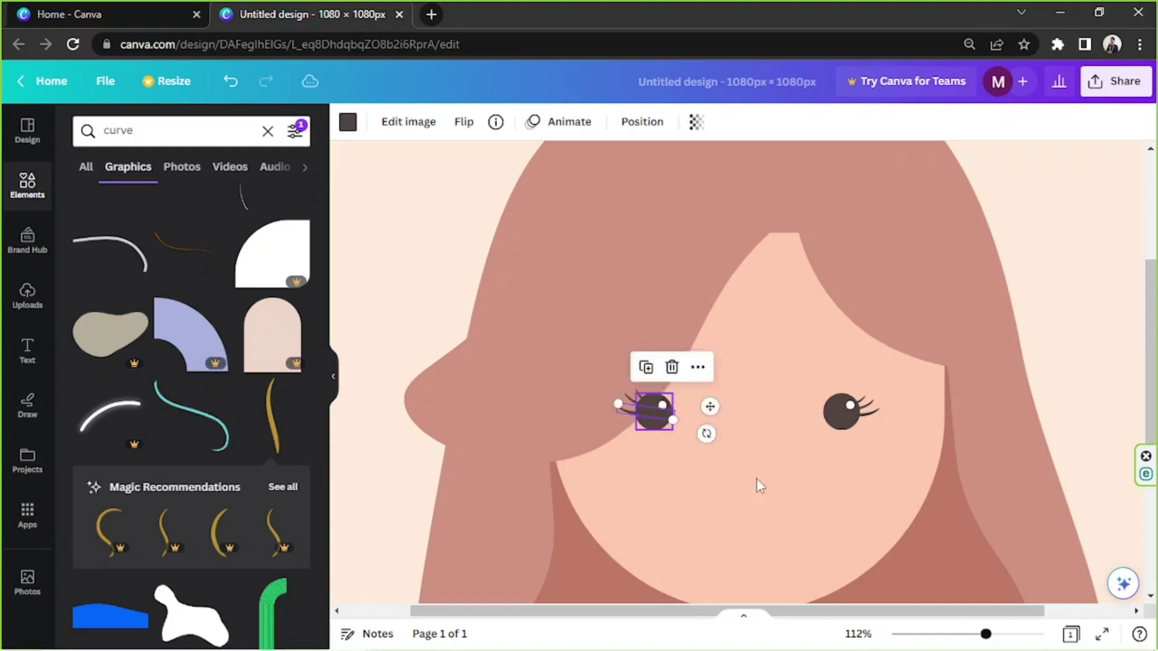
drag(985, 634, 1013, 634)
drag(658, 476, 641, 495)
click(536, 450)
click(551, 450)
click(548, 456)
mouse_move(650, 473)
mouse_down()
mouse_move(654, 506)
mouse_move(650, 468)
mouse_up()
click(551, 440)
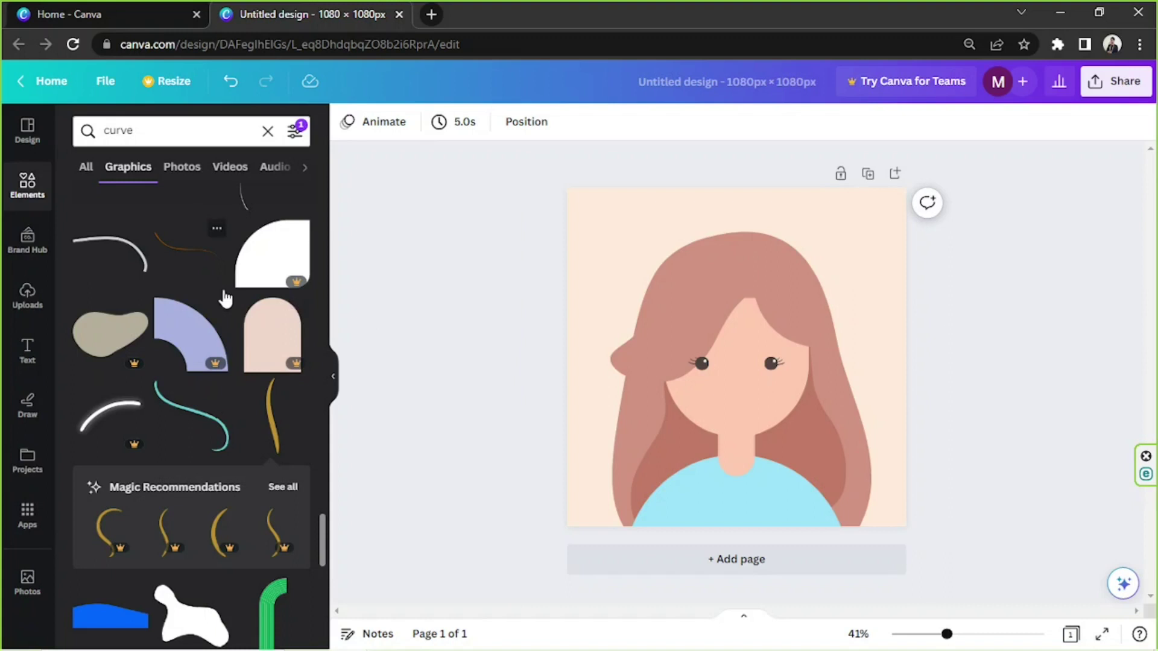
Browse the curve graphics for a thin arc suitable as a mouth
scroll(225, 298, up, 5)
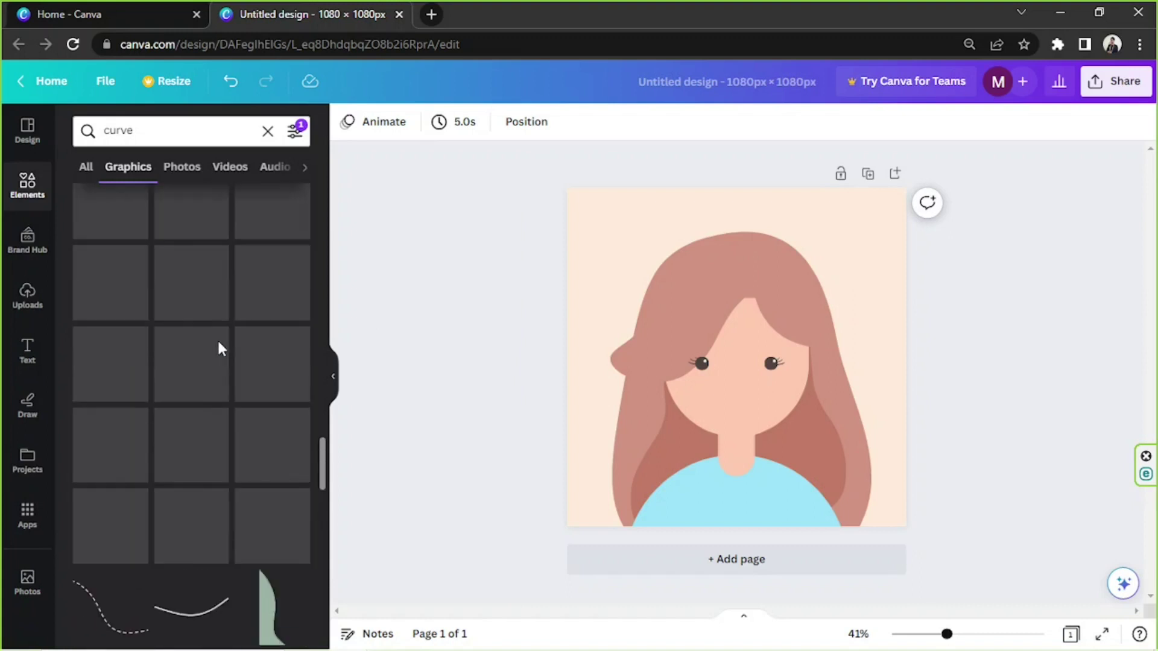
scroll(250, 398, up, 5)
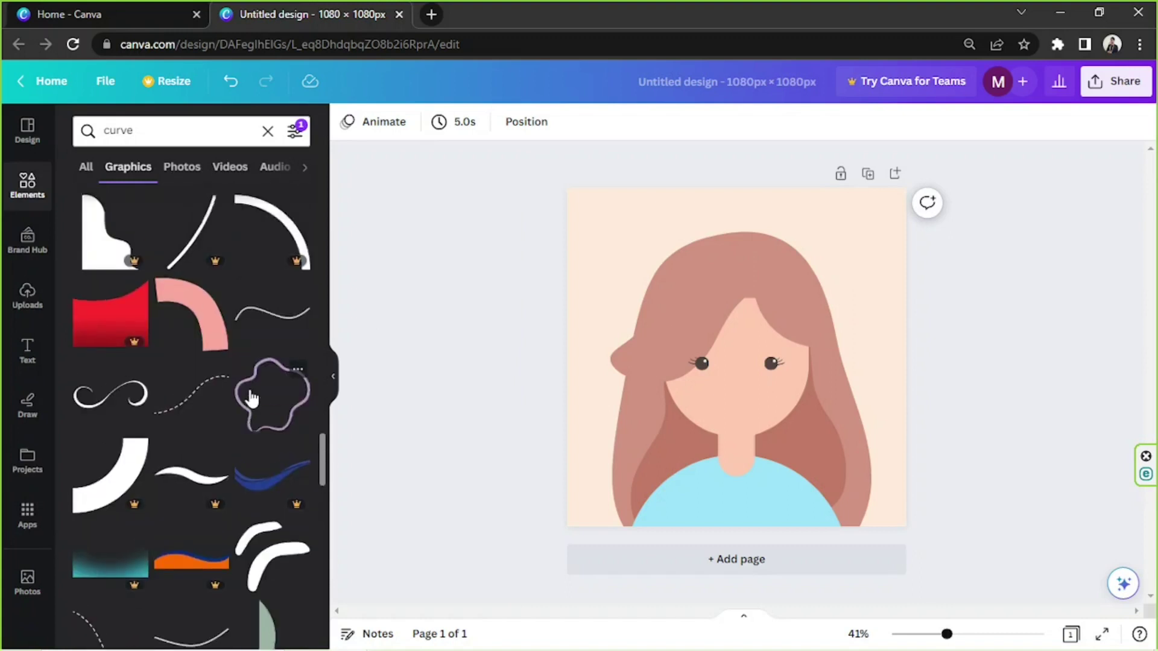
scroll(250, 395, up, 5)
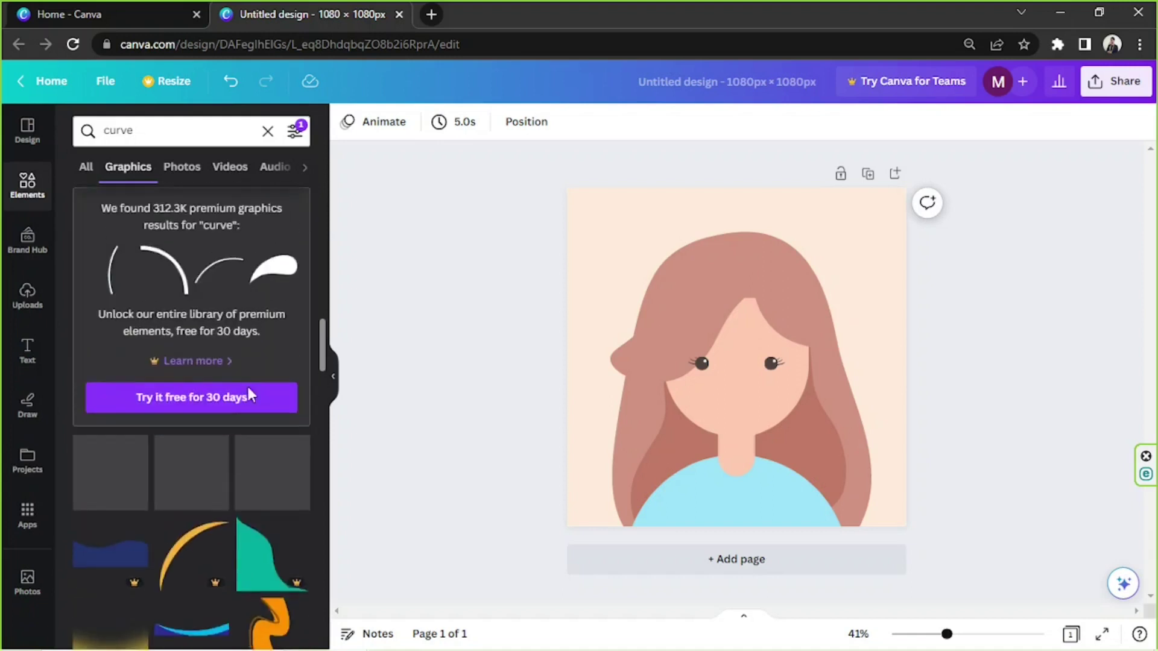
scroll(251, 393, up, 3)
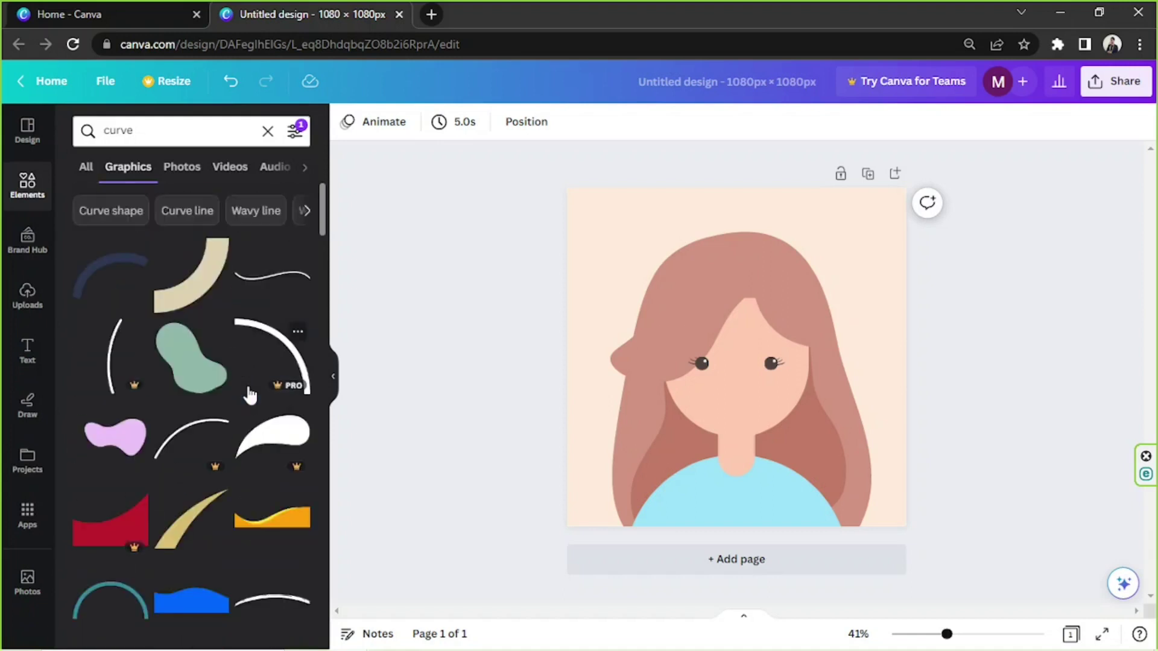
scroll(165, 356, down, 10)
scroll(241, 361, down, 10)
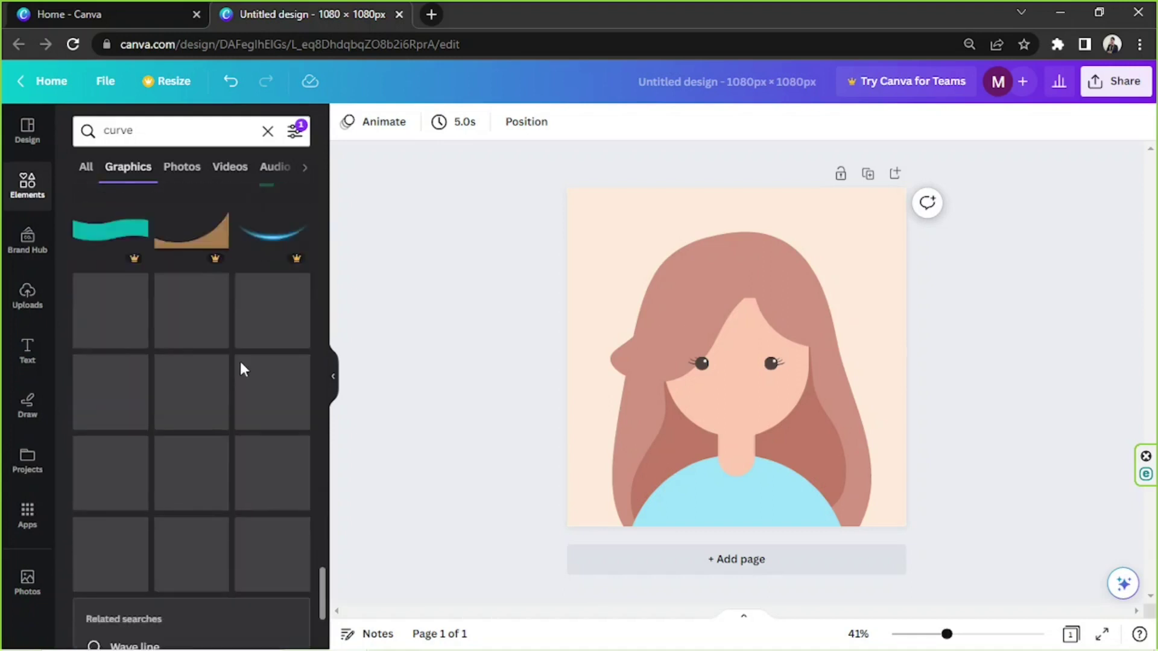
scroll(241, 370, down, 10)
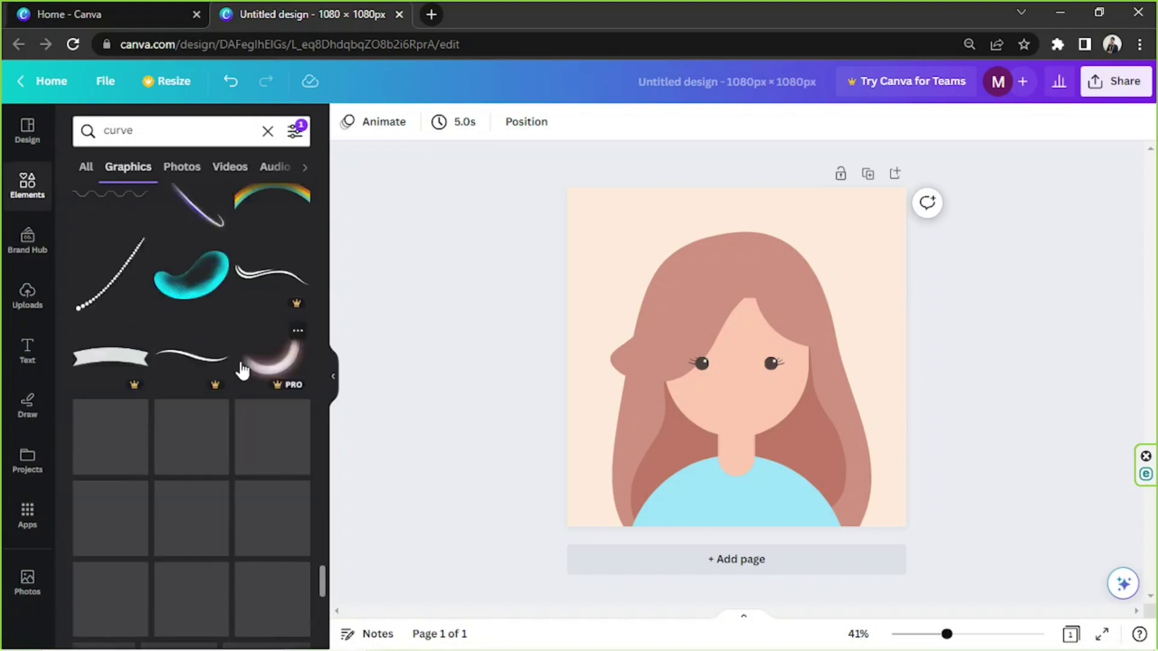
scroll(242, 370, down, 10)
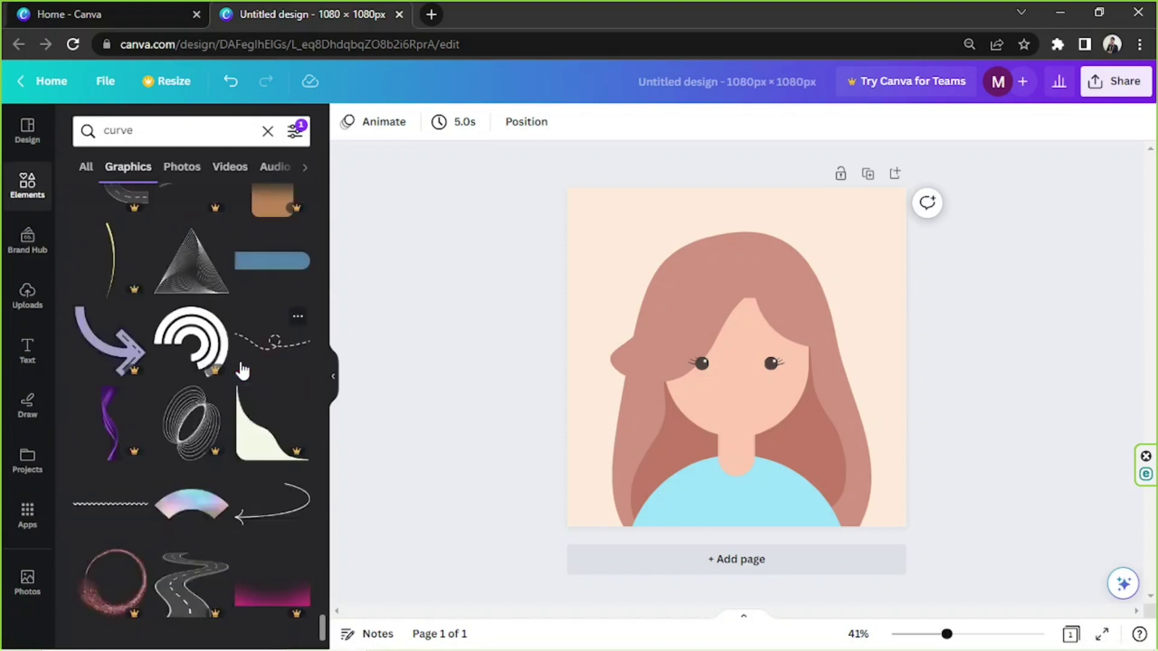
scroll(242, 370, down, 5)
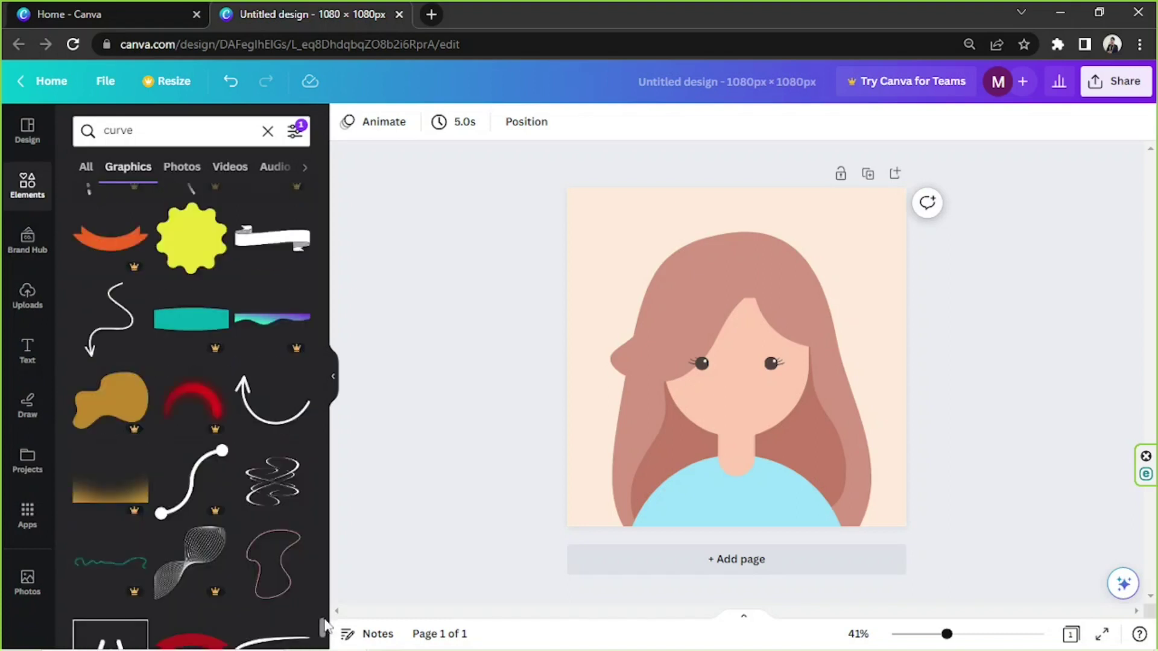
Add the thin tapered arc, shrink it, turn it upside down and place it below the eyes as a smile
drag(323, 625, 323, 193)
scroll(262, 274, down, 3)
click(275, 430)
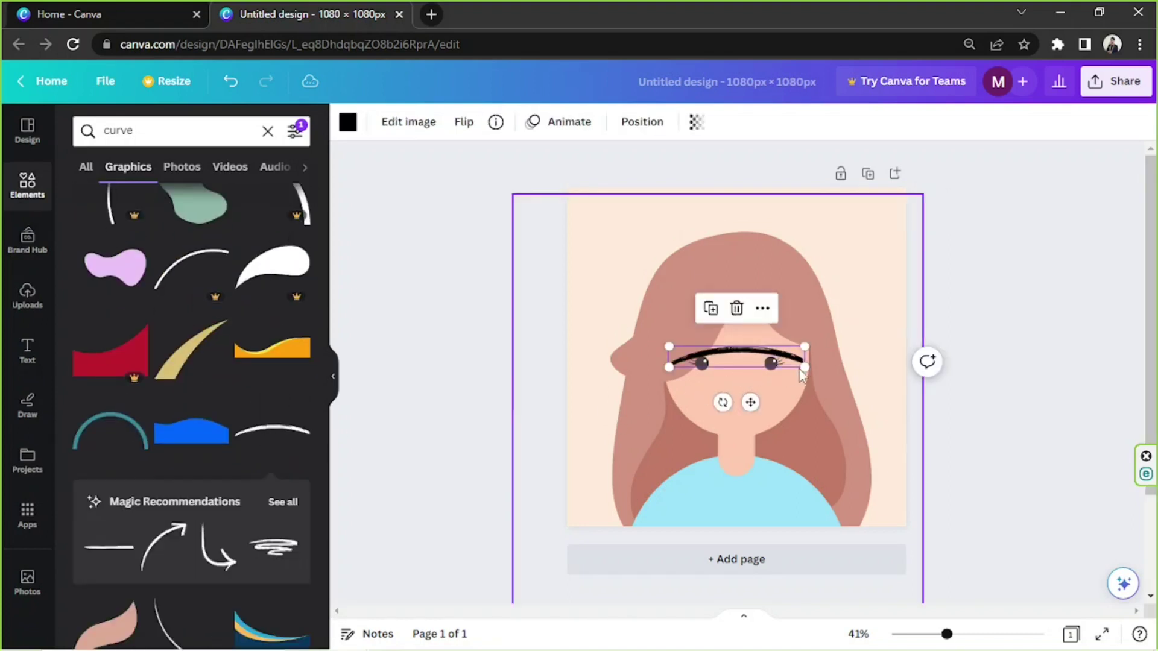
drag(805, 367, 718, 354)
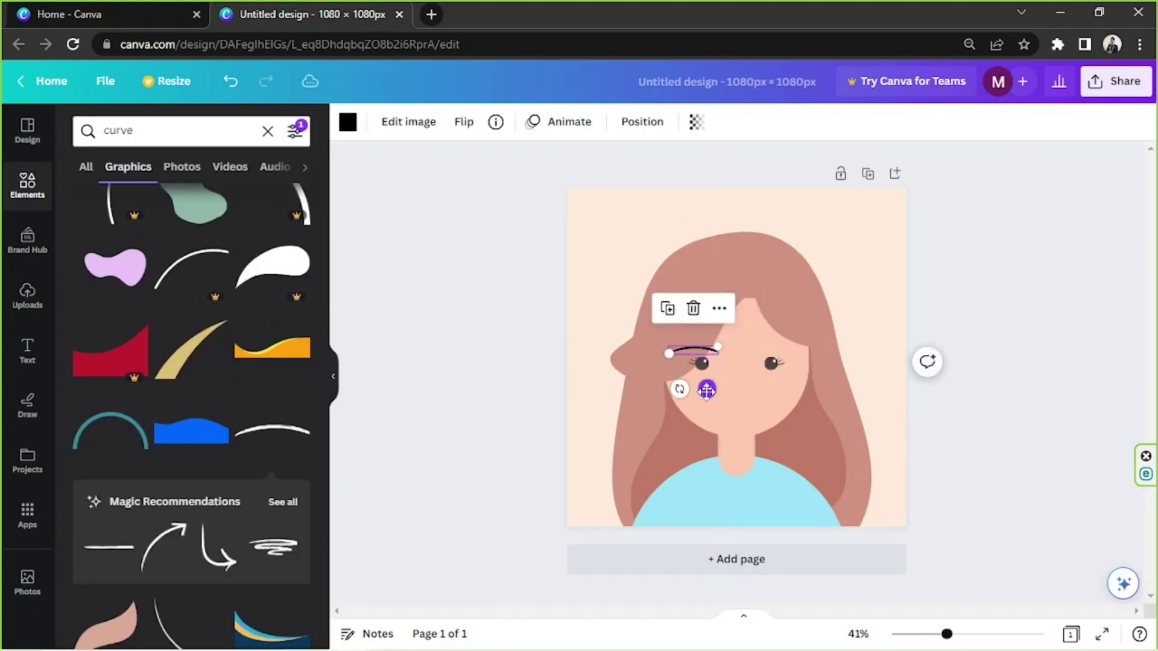
mouse_move(680, 389)
mouse_down()
mouse_move(721, 404)
mouse_move(712, 308)
mouse_up()
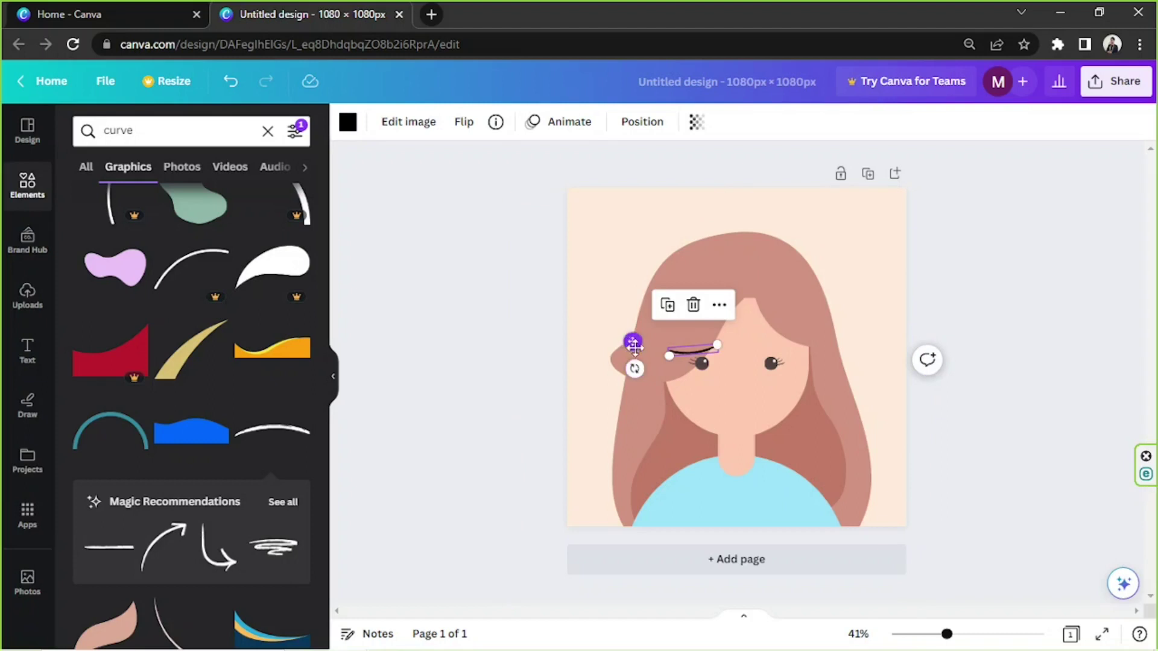
drag(633, 367, 676, 392)
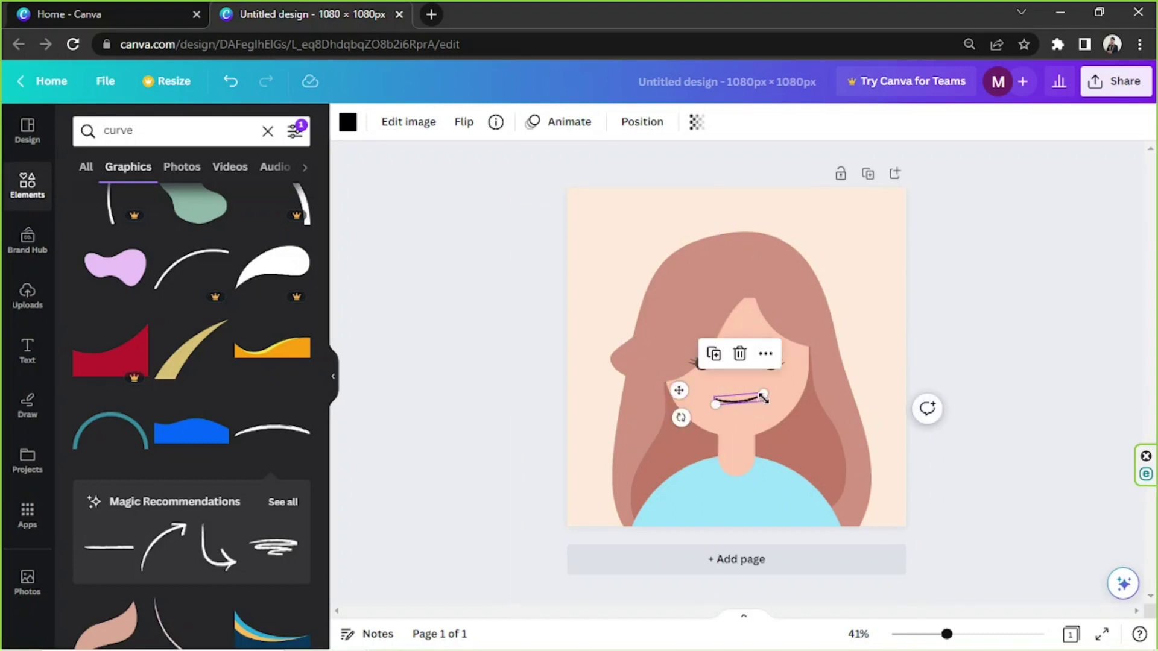
drag(763, 398, 756, 395)
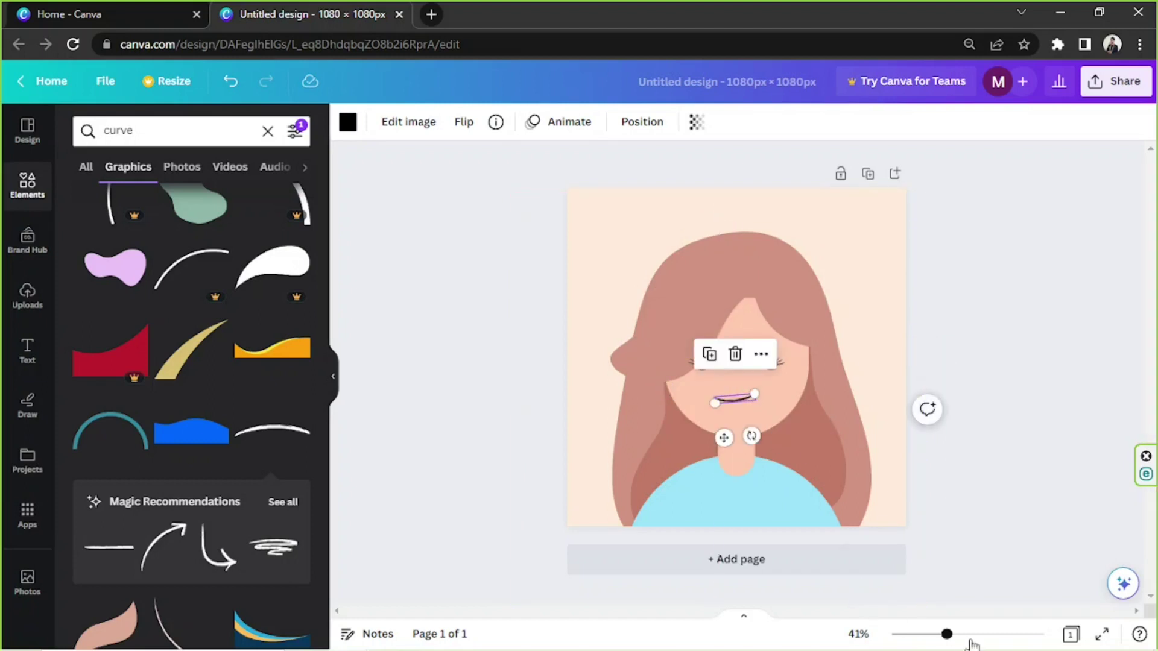
Level the smile curve, shrink it slightly and centre it below the eyes
mouse_move(973, 644)
mouse_down()
mouse_move(964, 636)
mouse_move(988, 634)
mouse_up()
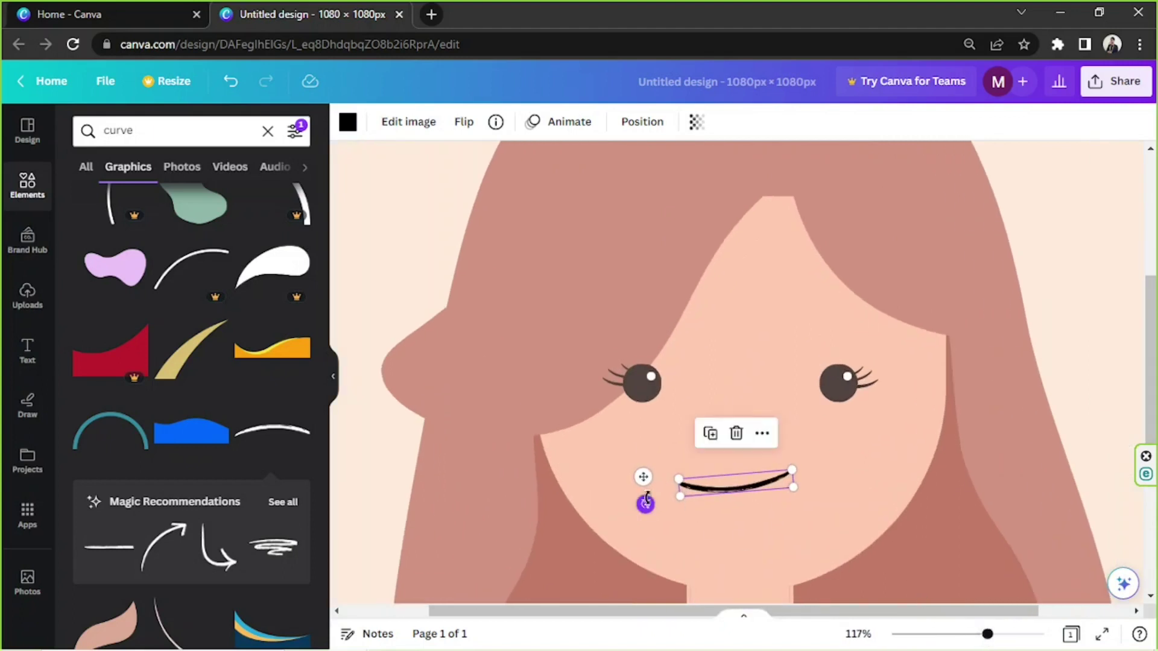
drag(647, 499, 655, 473)
drag(792, 476, 759, 484)
drag(732, 526, 722, 470)
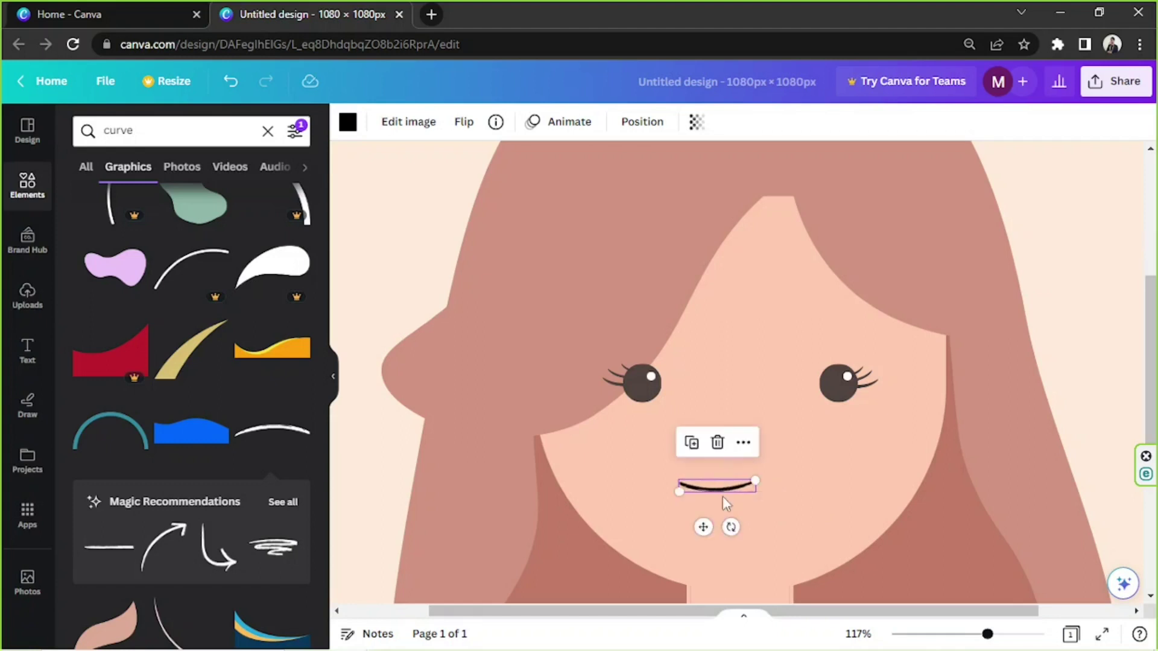
drag(704, 527, 733, 537)
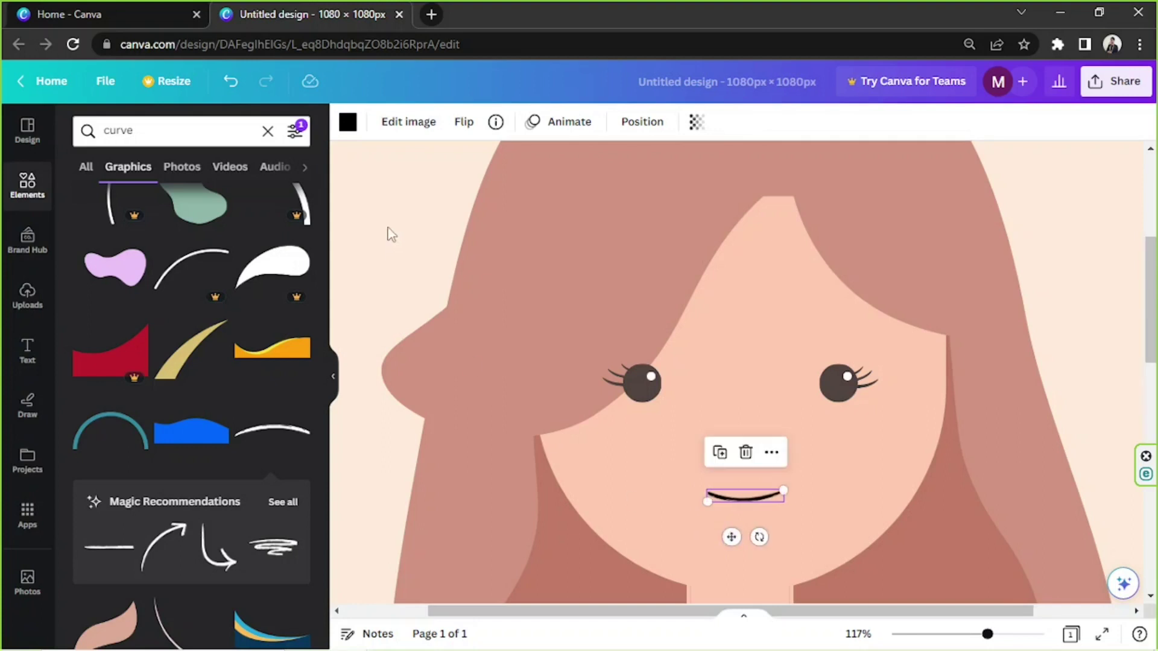
Recolour the smile curve with the dark magenta brand colour
click(348, 121)
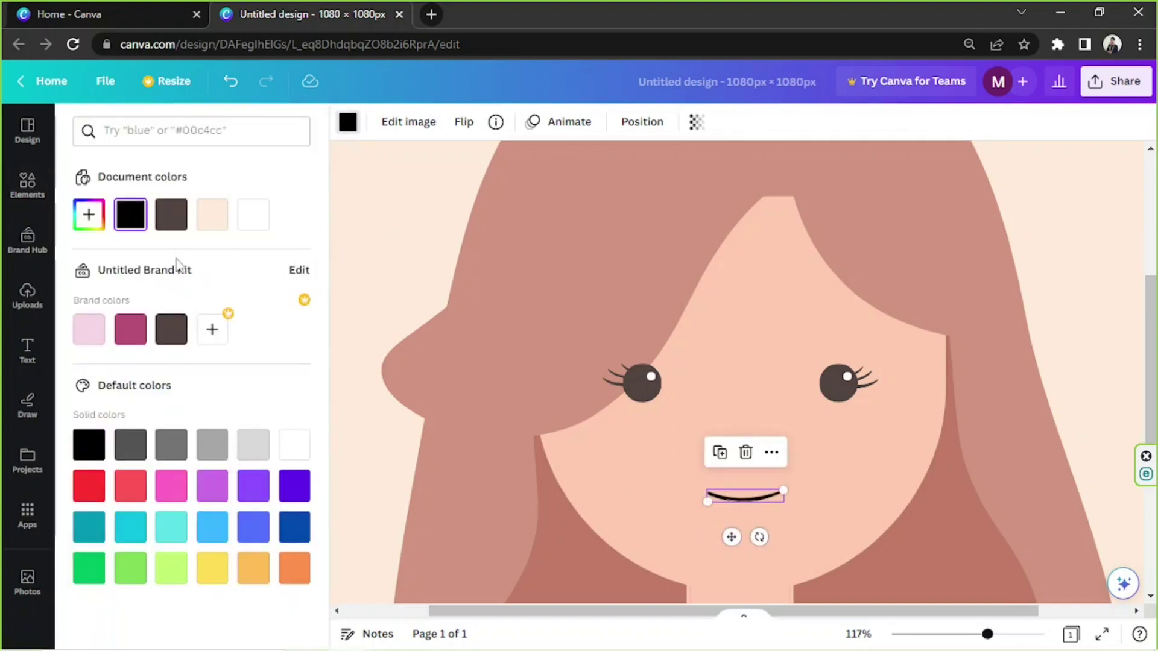
click(139, 342)
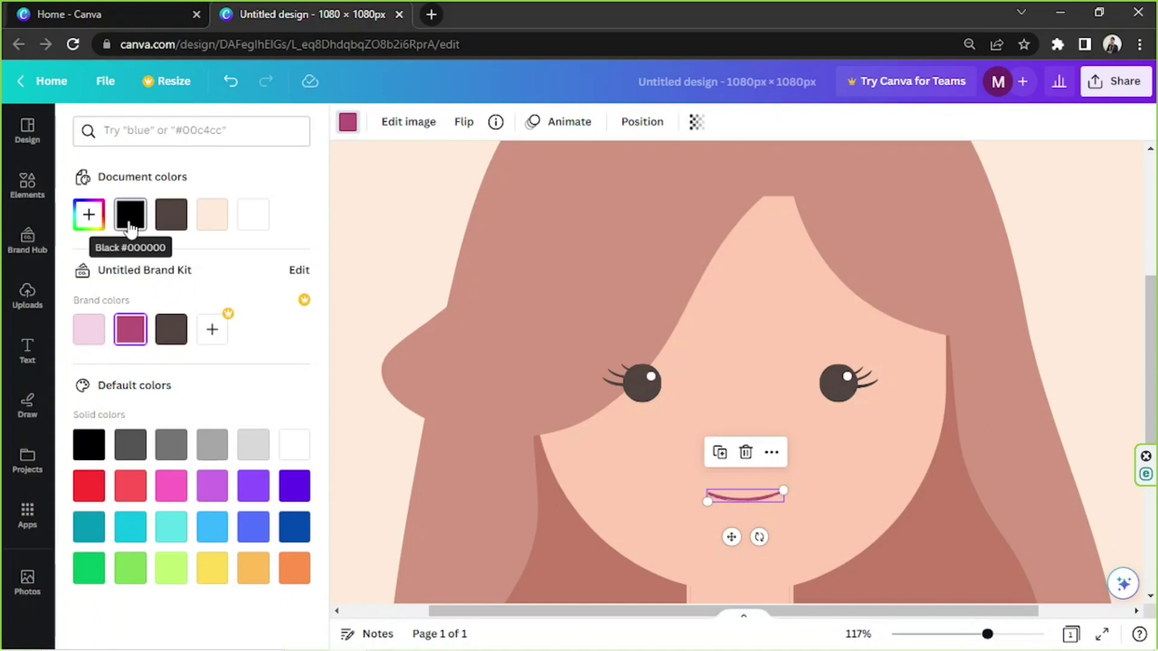
click(1061, 299)
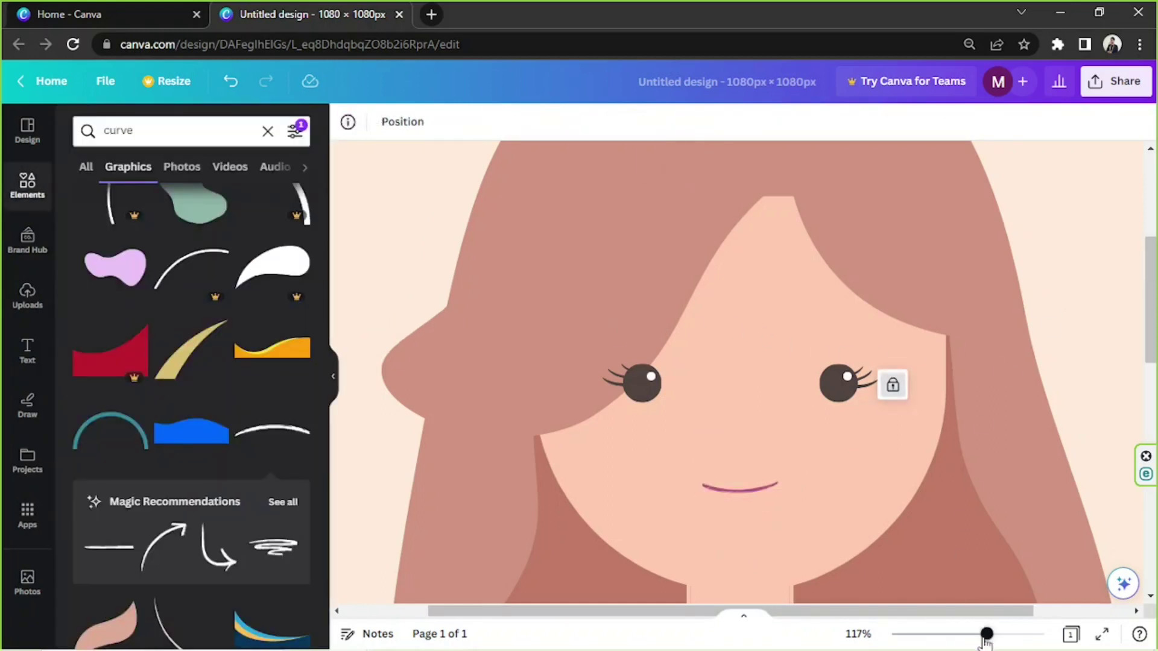
drag(985, 636, 968, 632)
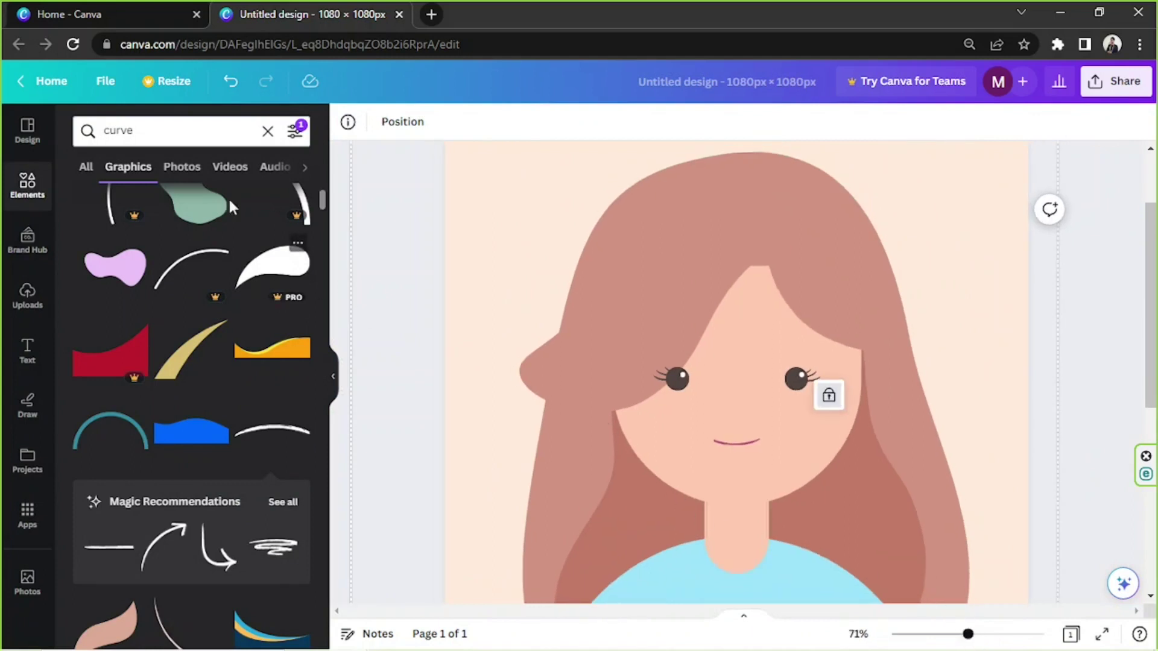
Search the graphics for "circle", add the blurred pink circle and shrink it over the left cheek
click(75, 134)
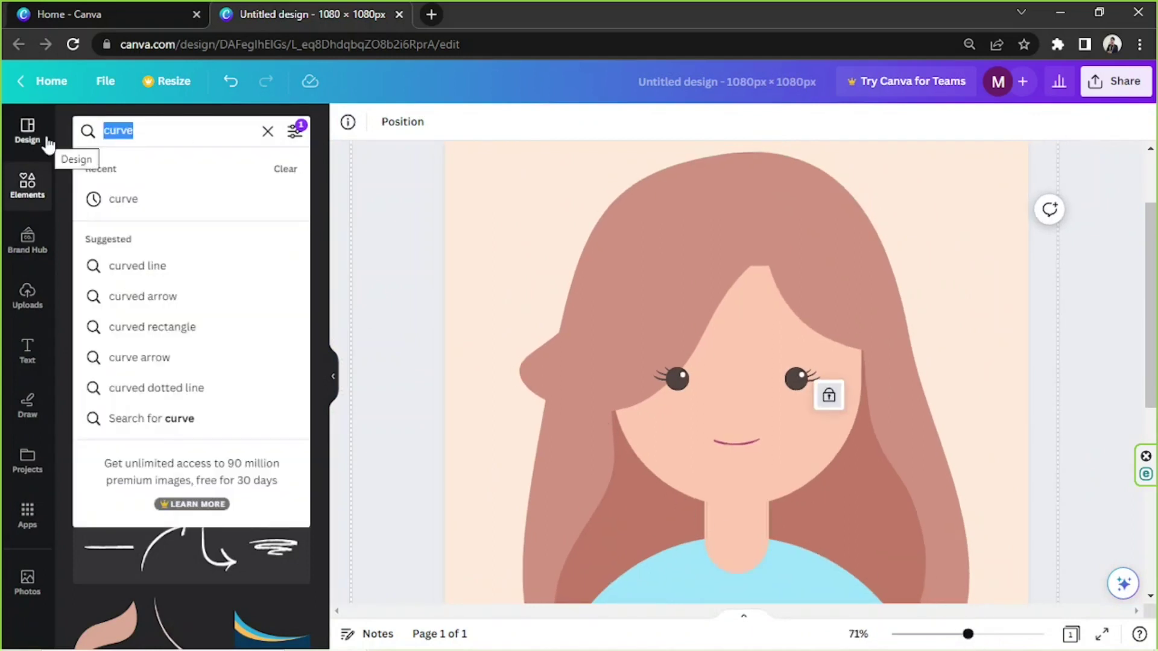
text(circle)
key(Return)
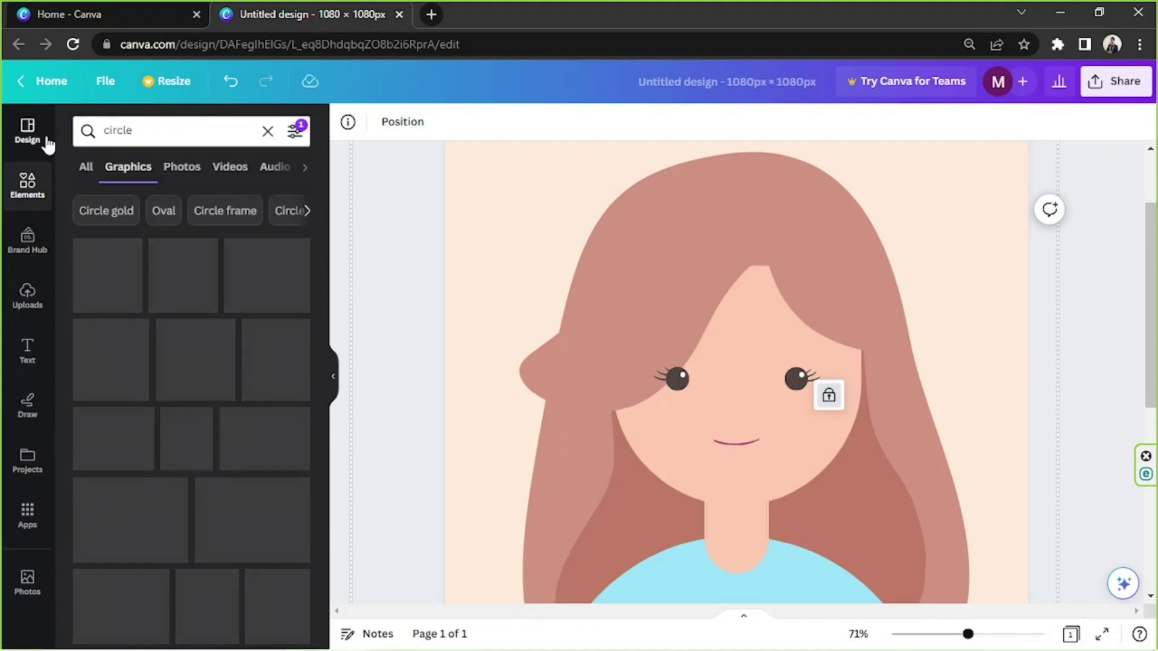
scroll(137, 310, down, 10)
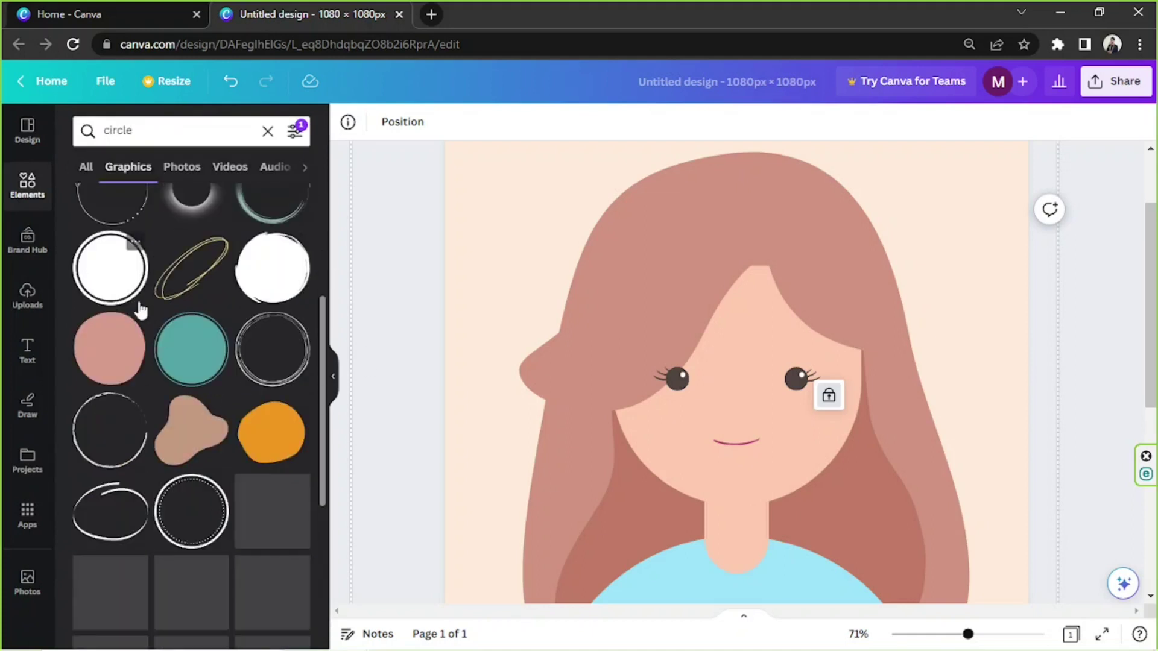
scroll(150, 339, down, 2)
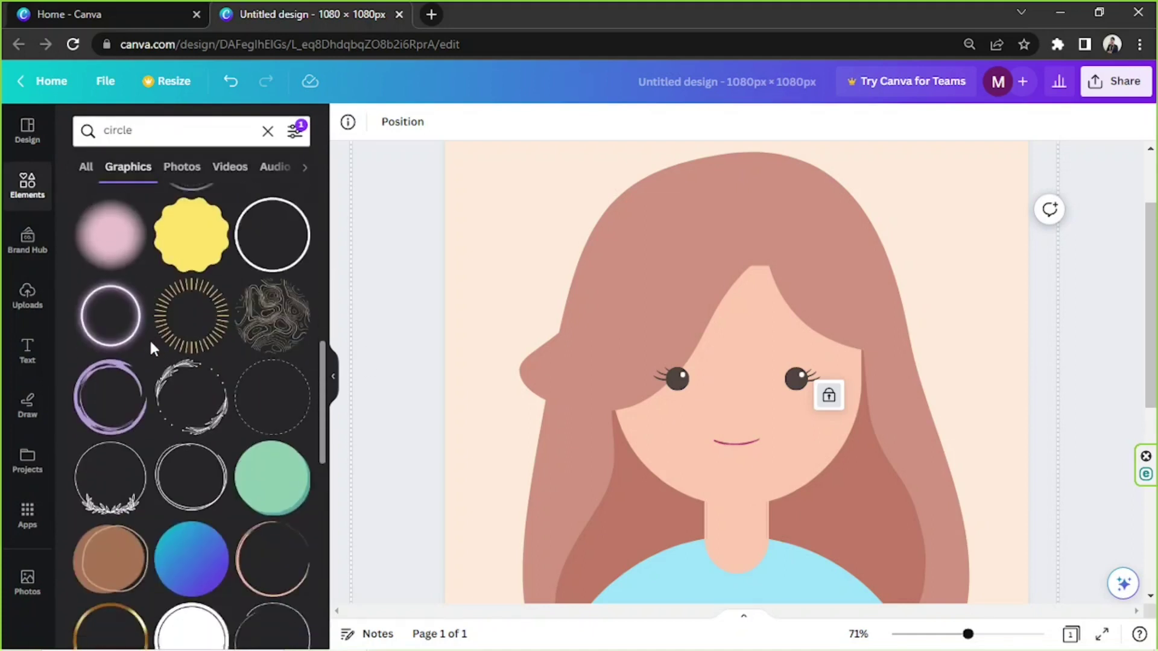
scroll(150, 335, up, 2)
click(115, 335)
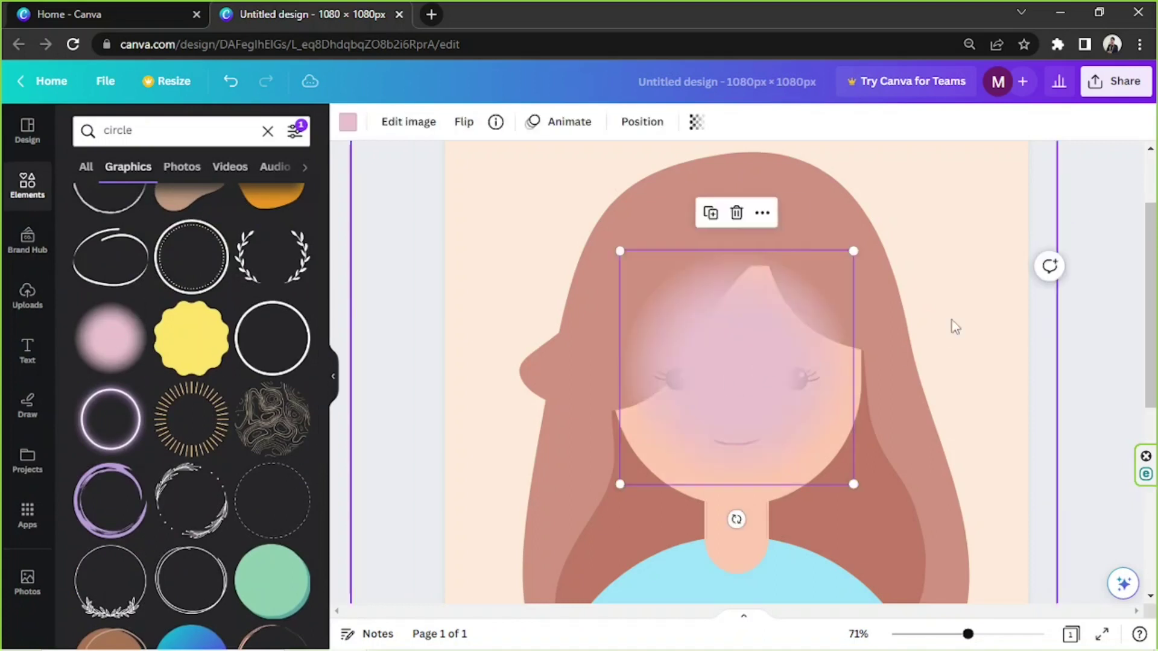
drag(854, 251, 714, 391)
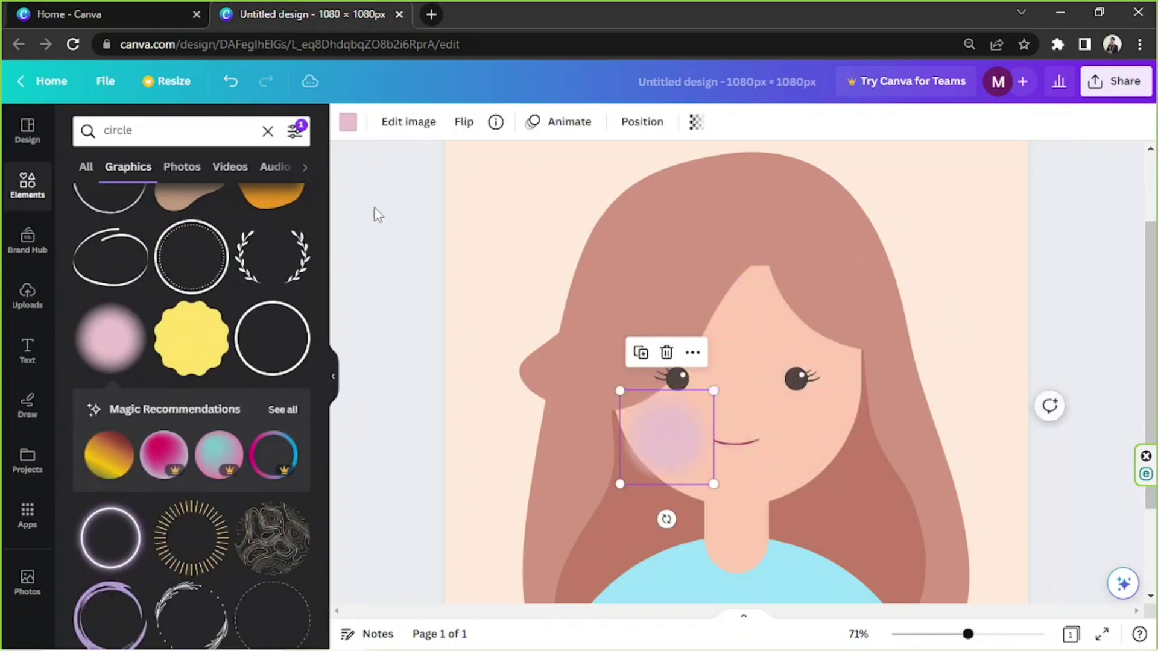
Recolour the blurred circle with a custom soft salmon-pink blush shade
click(348, 125)
click(88, 218)
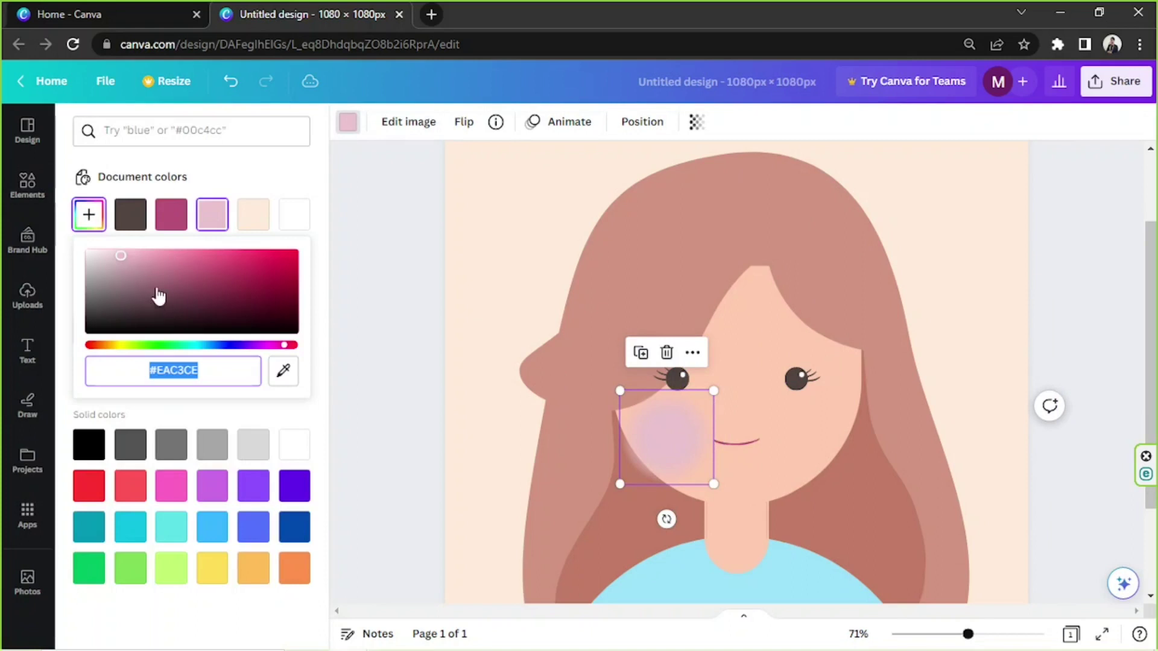
click(149, 254)
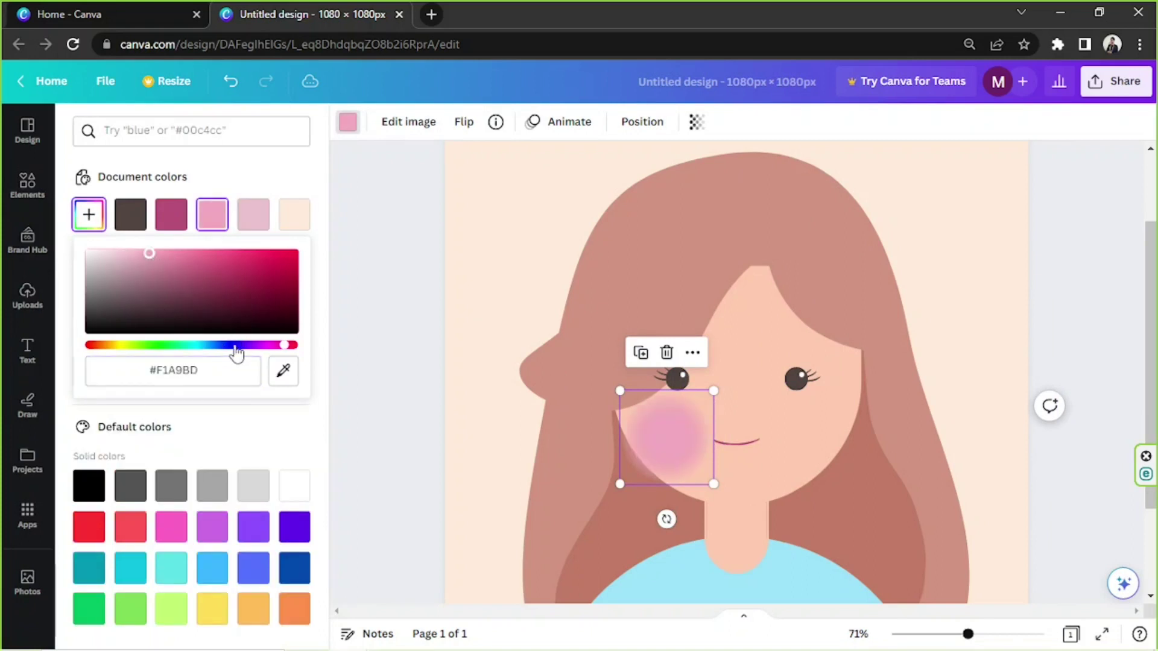
click(90, 346)
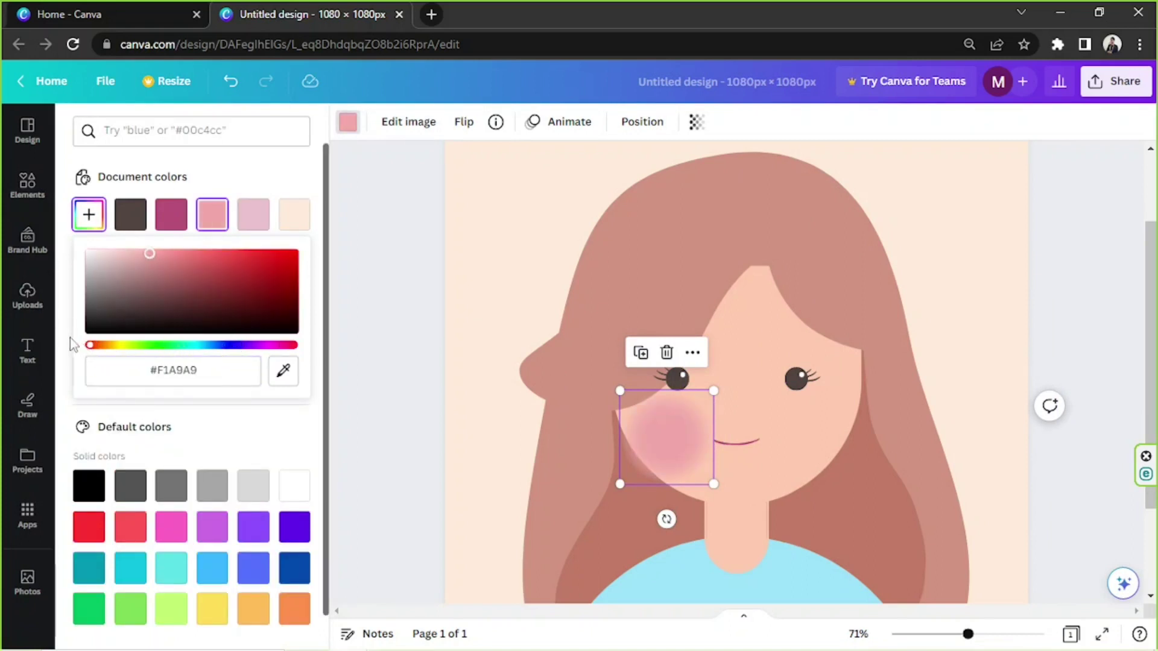
click(156, 261)
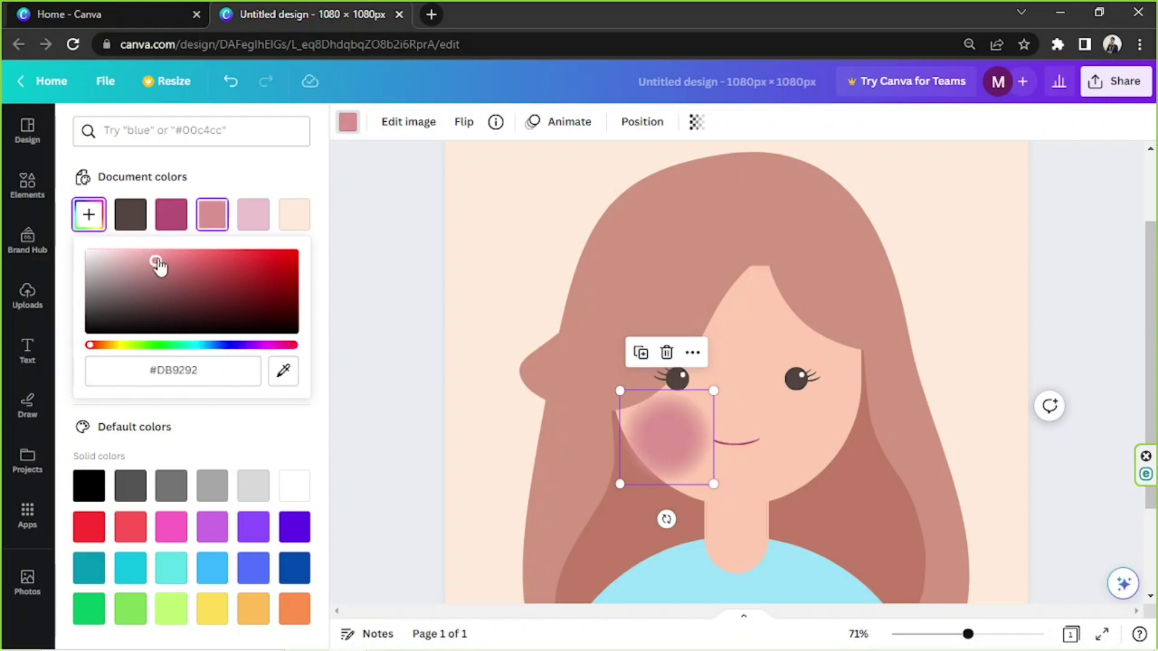
click(156, 256)
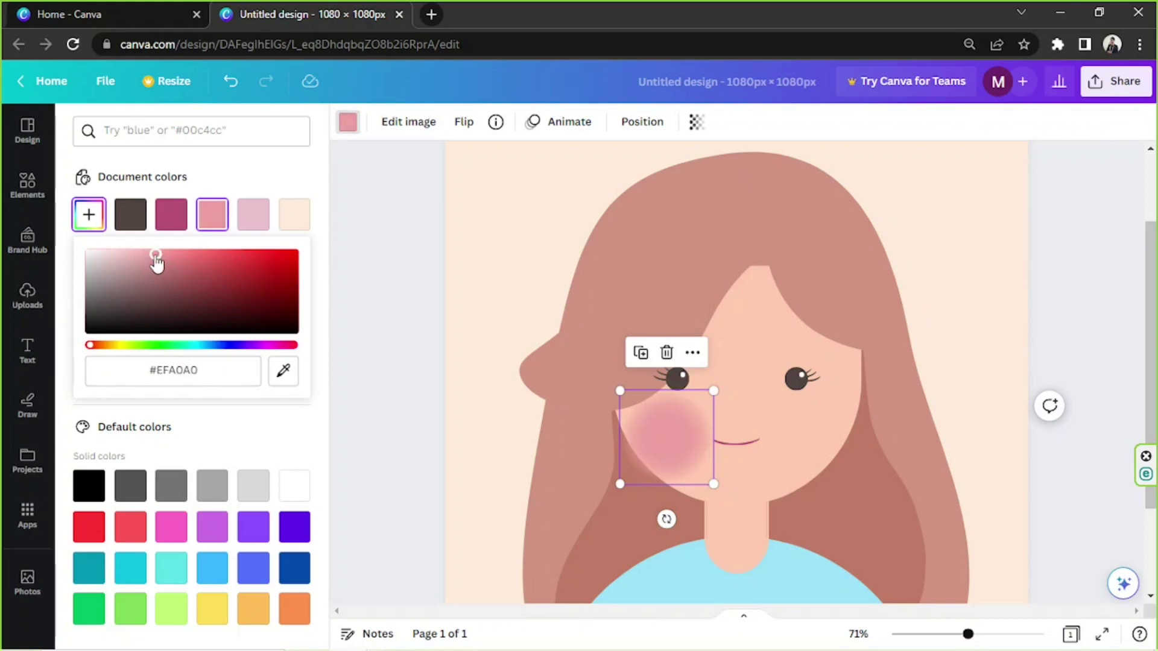
drag(155, 260, 148, 257)
Set the blush circle's transparency to 60
click(705, 119)
click(697, 123)
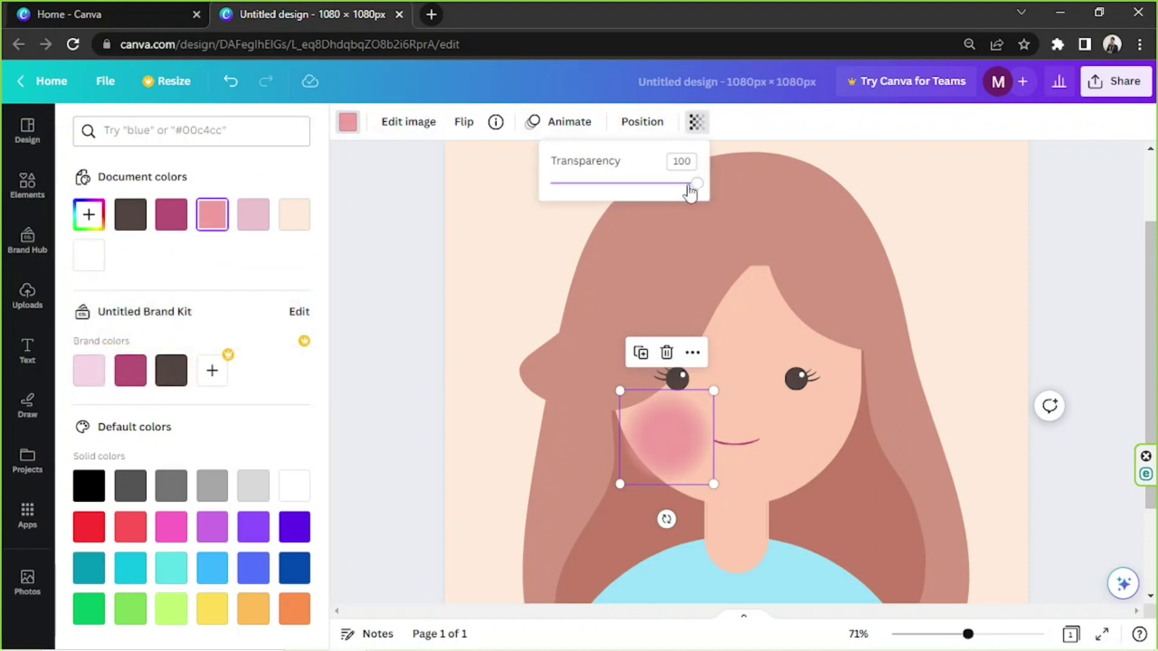
drag(691, 192, 630, 204)
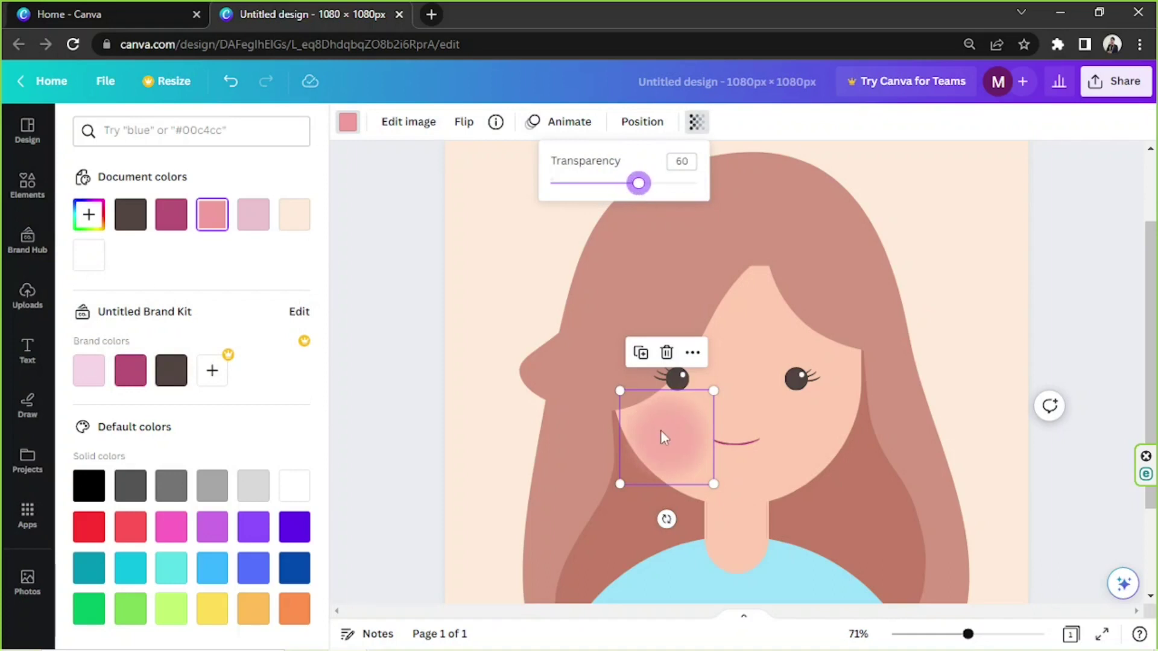
Move the blush to the right cheek and shrink it, and place a duplicate level with it on the left cheek
drag(664, 438, 804, 416)
drag(856, 377, 802, 407)
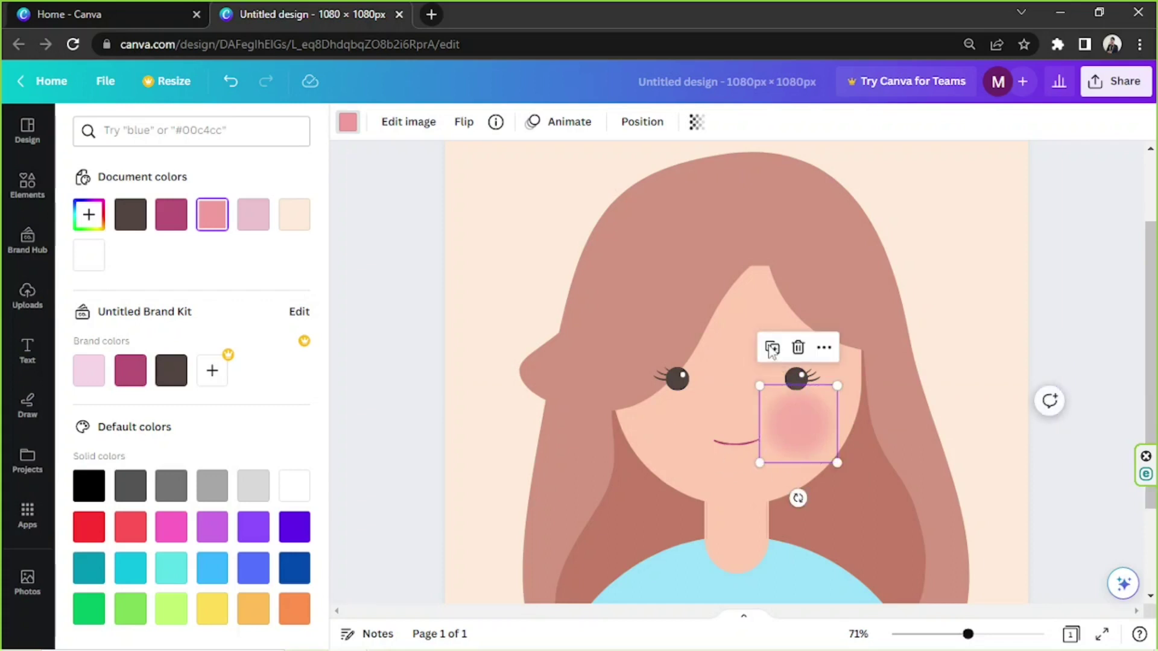
drag(811, 435, 672, 421)
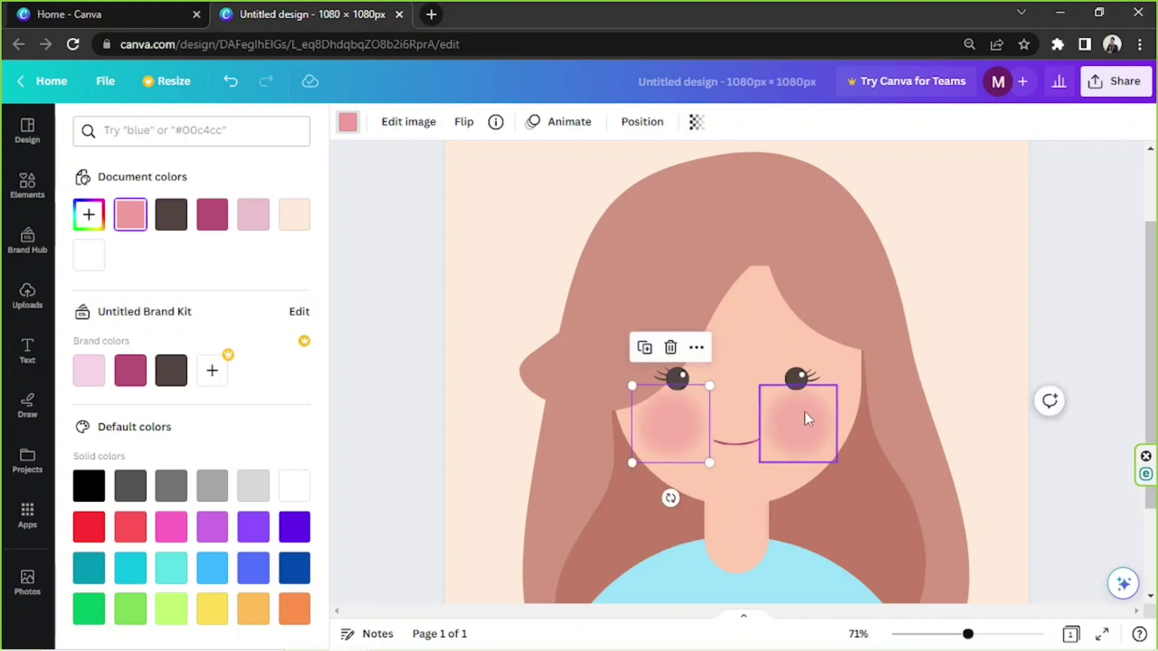
Nudge the two blush circles slightly outward so they sit symmetrically on the cheeks
click(805, 415)
click(681, 419)
drag(800, 421, 803, 424)
click(1080, 355)
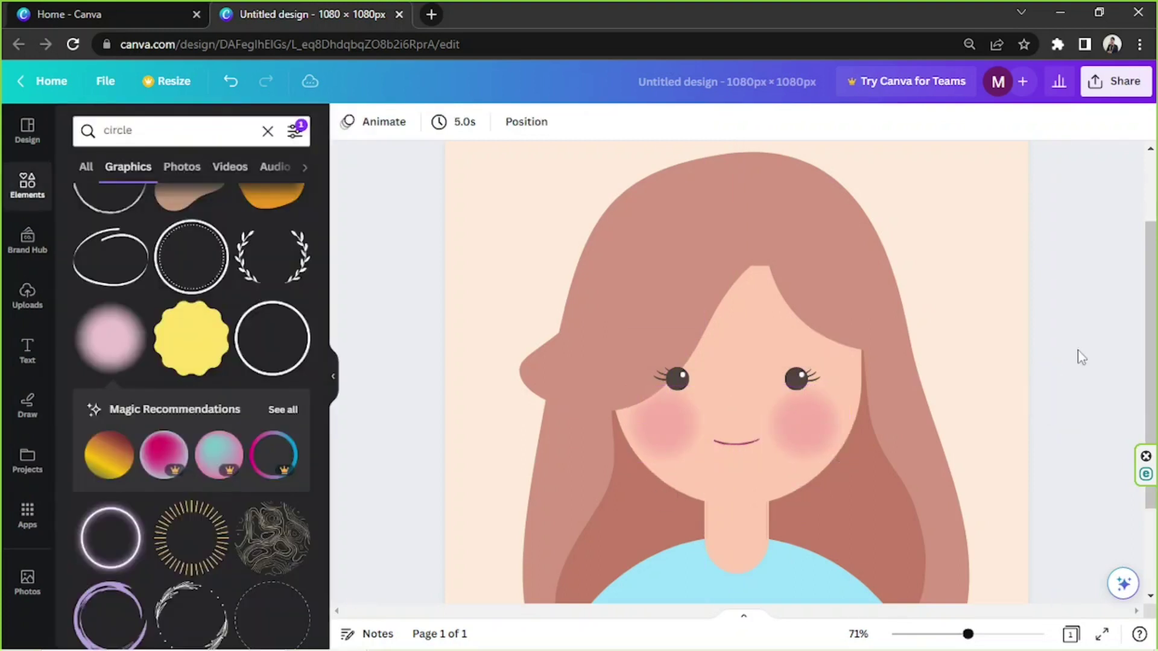
drag(968, 634, 949, 634)
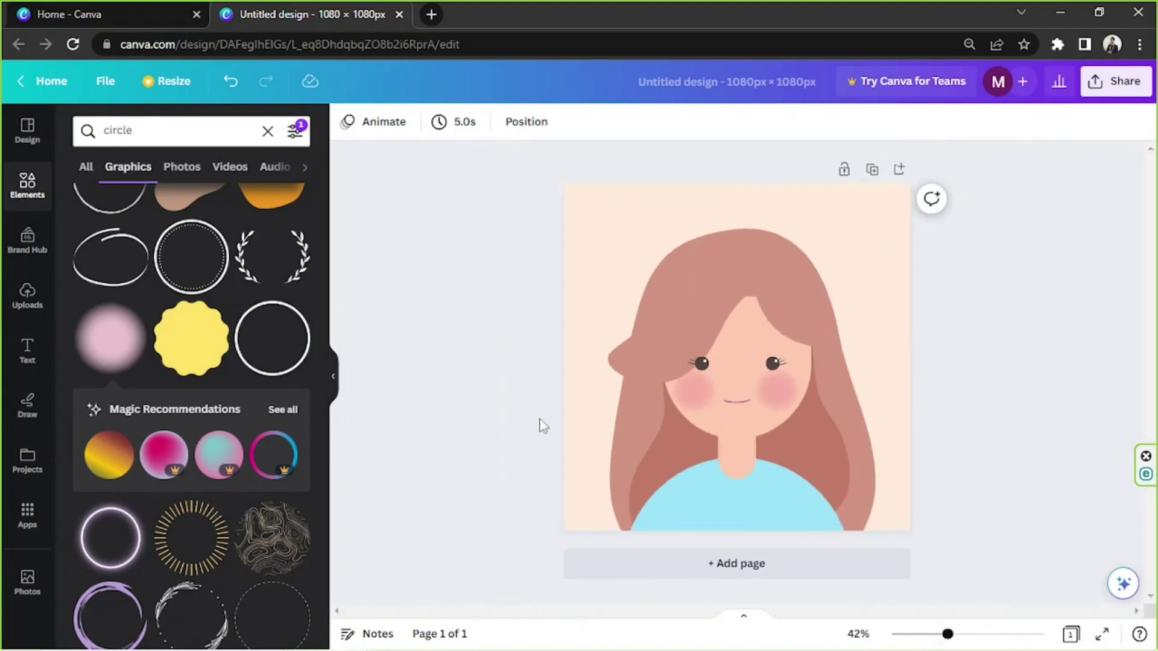
drag(476, 252, 1013, 317)
click(1014, 313)
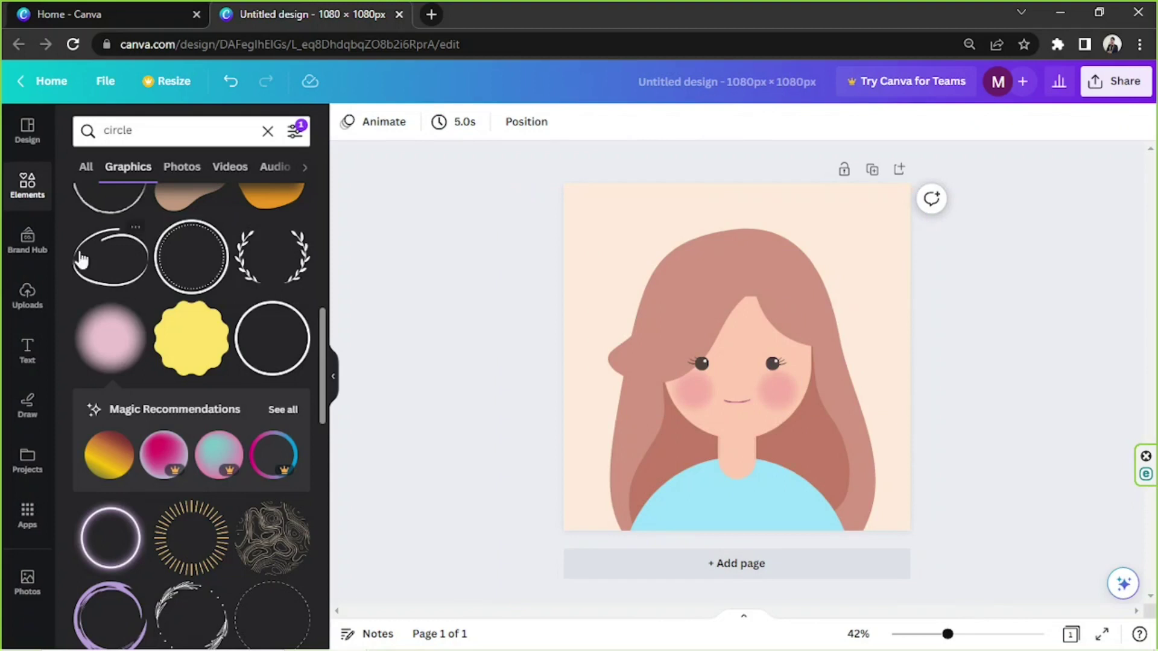
click(137, 119)
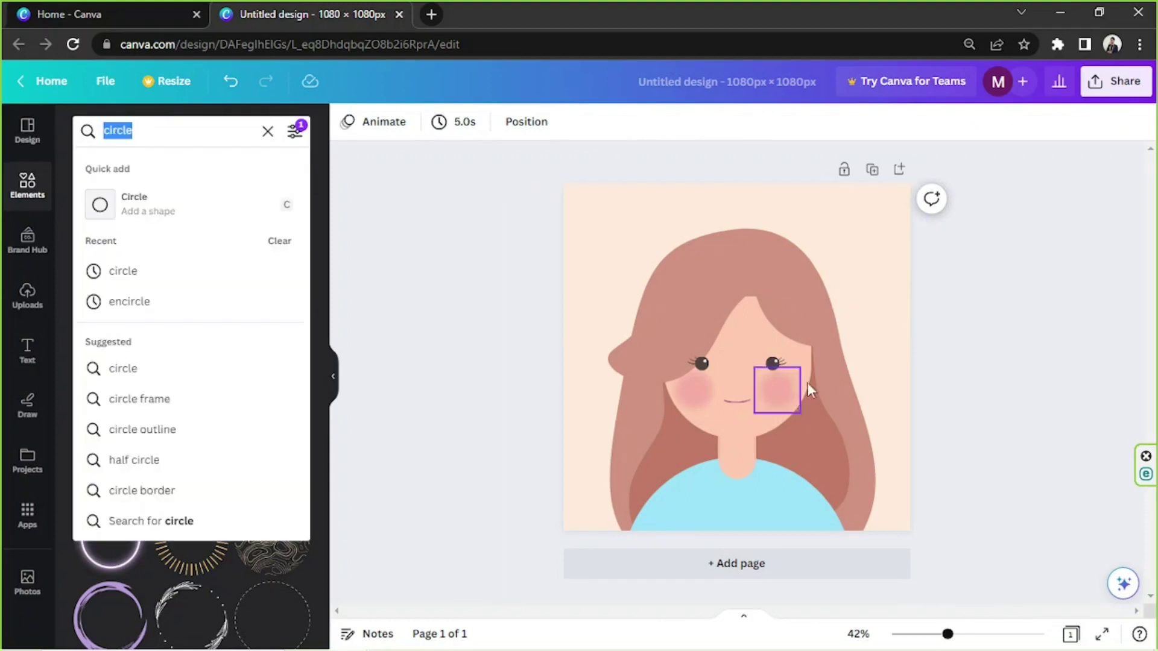
click(781, 304)
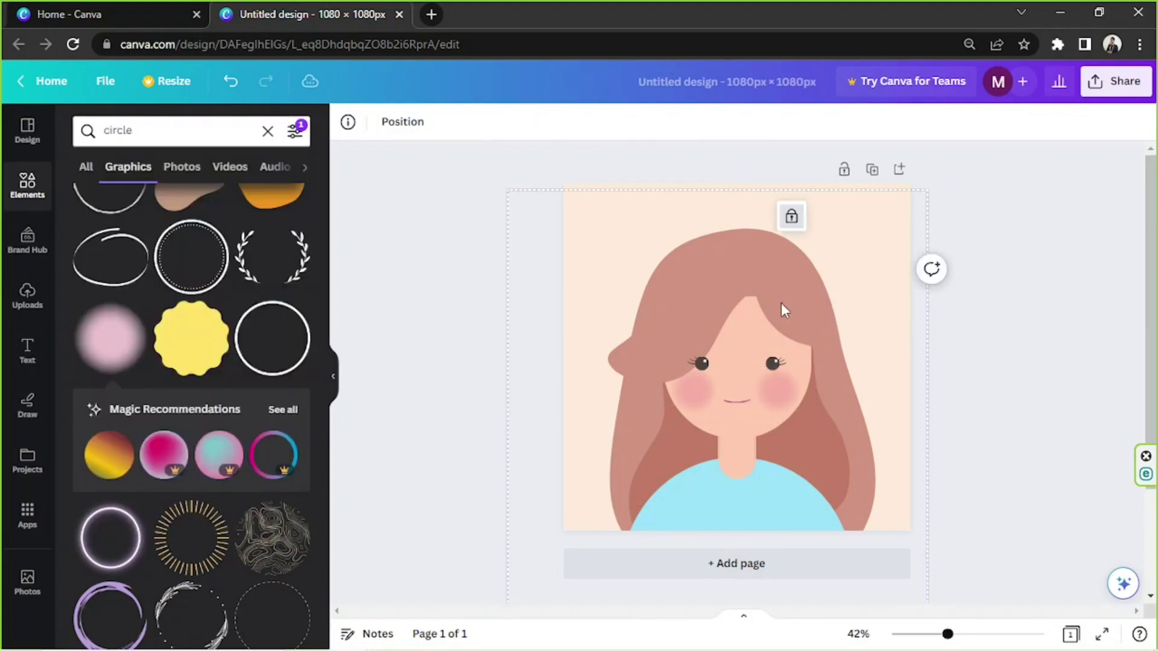
drag(147, 128, 99, 130)
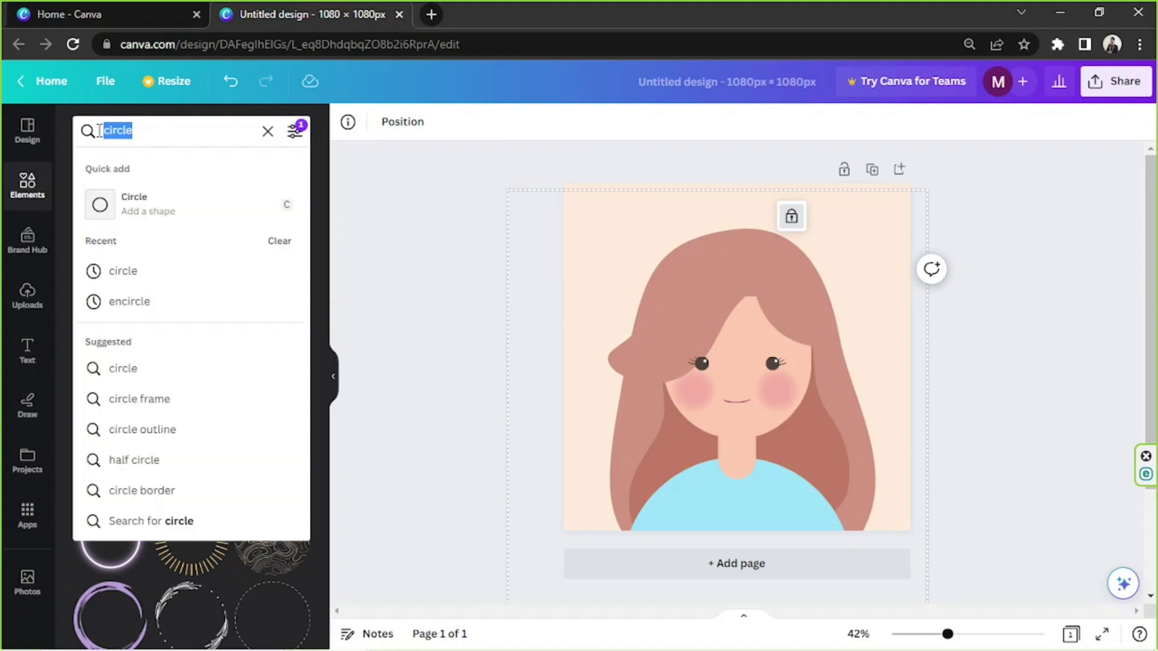
click(333, 376)
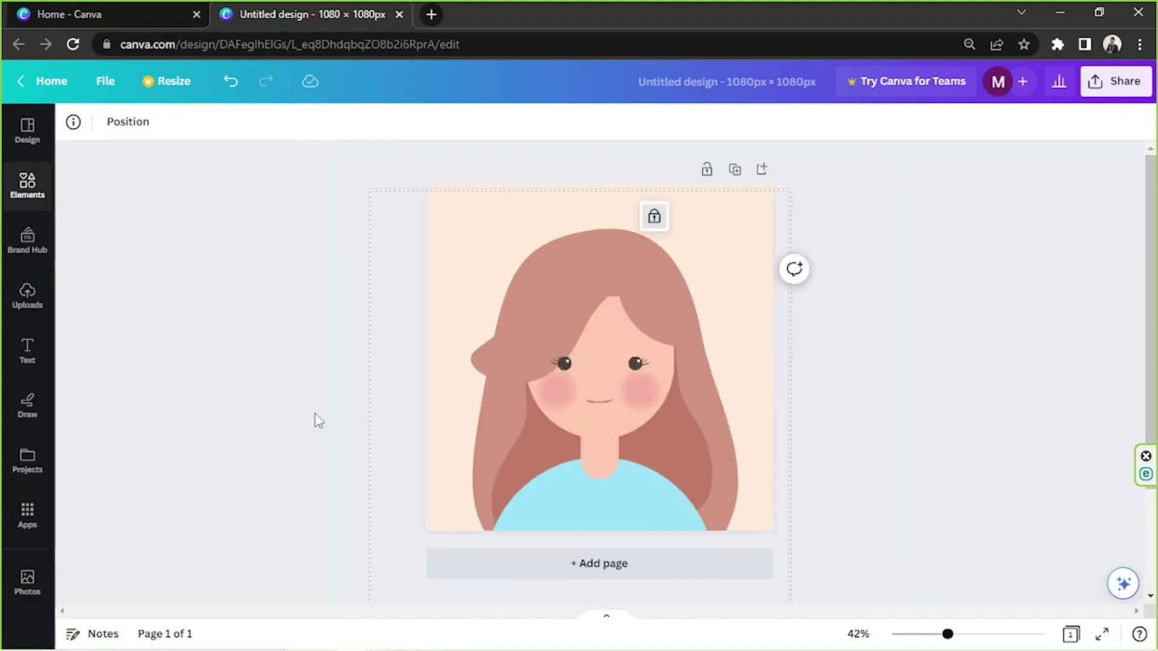
click(27, 186)
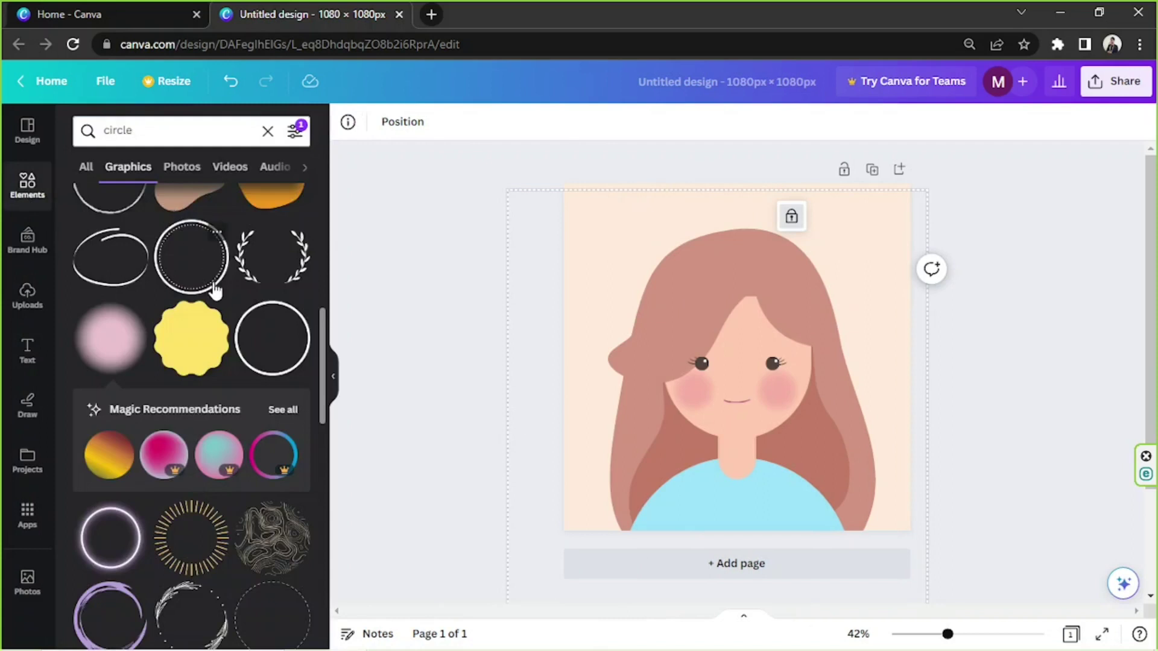
Add the solid salmon-pink circle graphic, shrink it and place it where the right fringe meets the face edge
scroll(215, 287, up, 9)
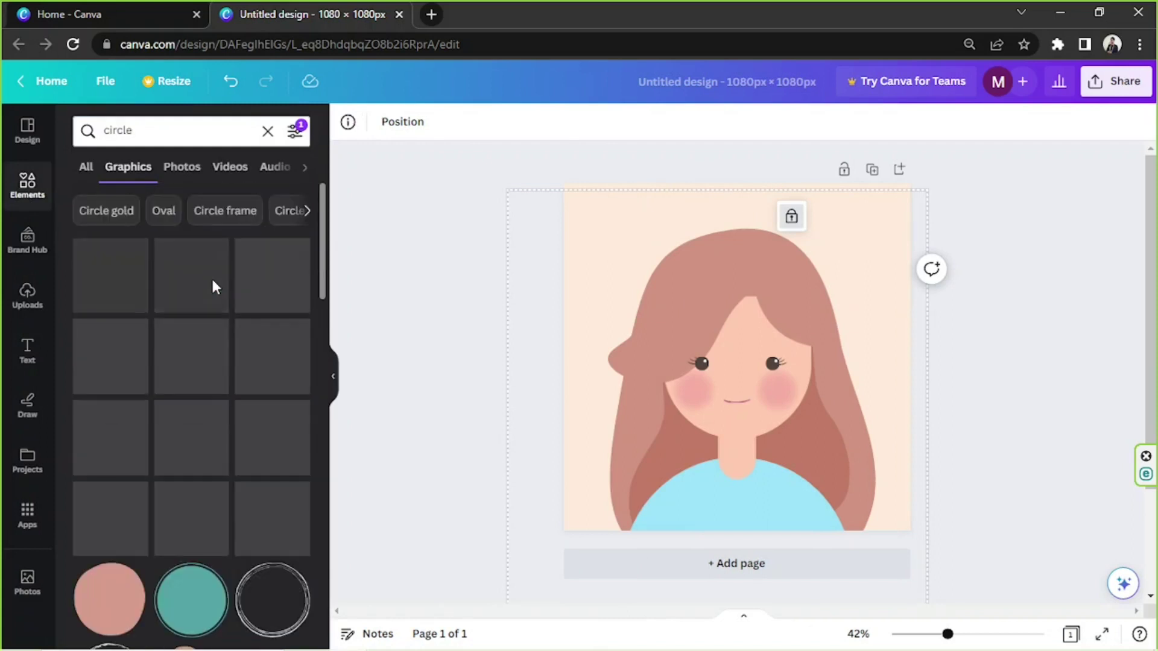
click(138, 578)
click(114, 599)
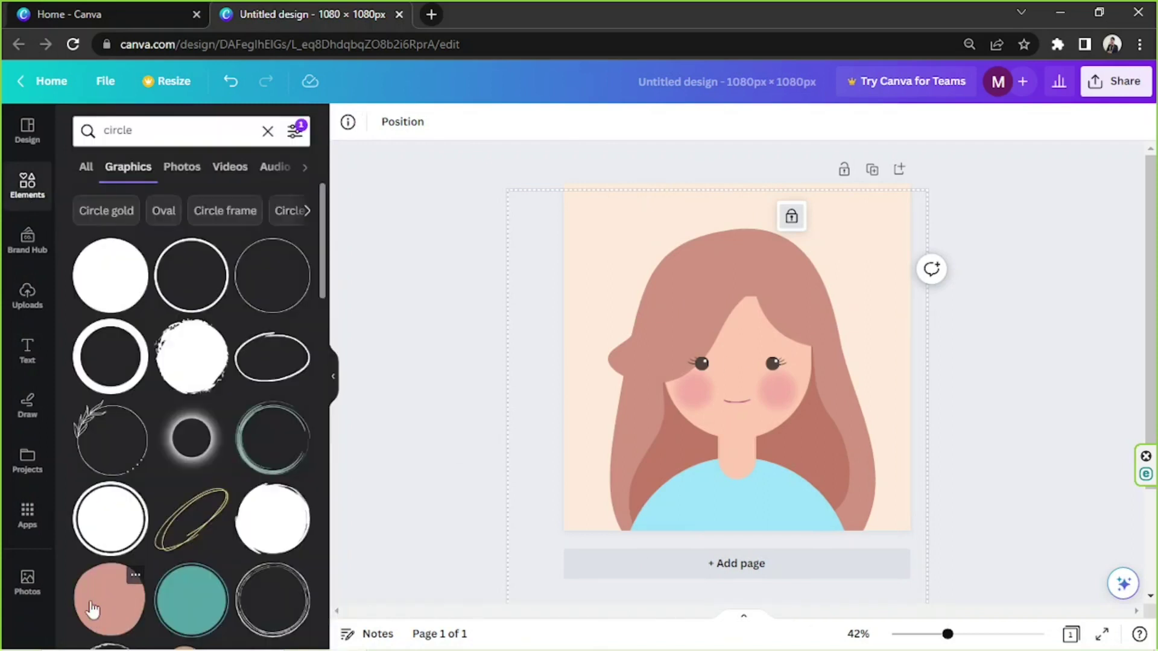
click(107, 607)
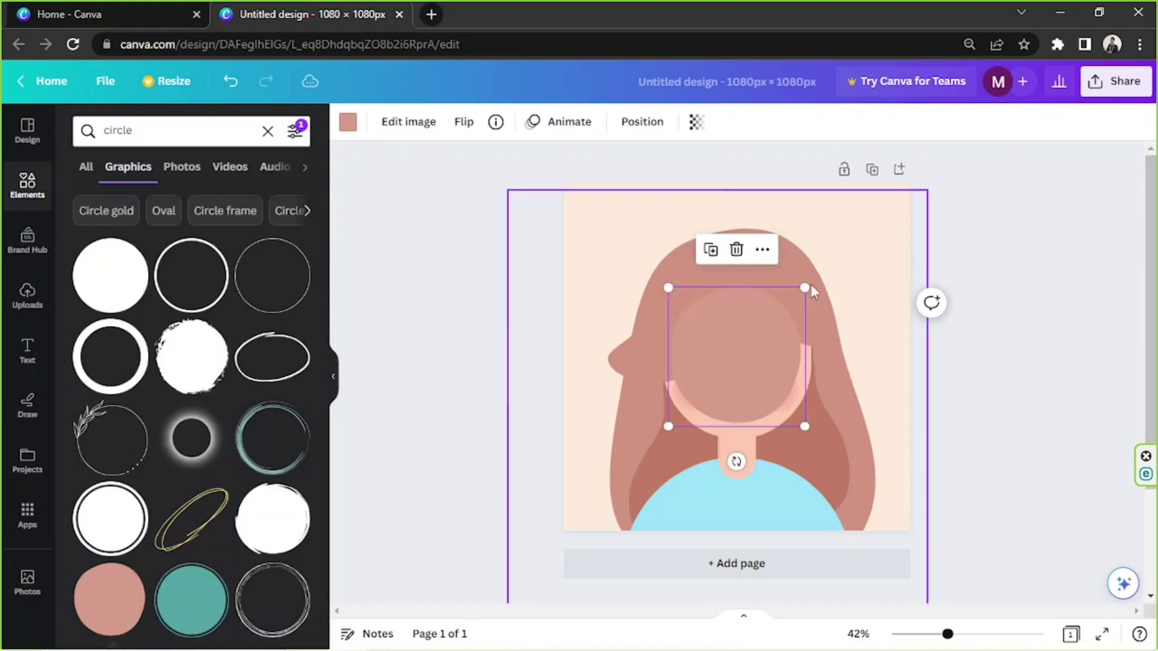
drag(811, 286, 698, 415)
drag(694, 460, 826, 393)
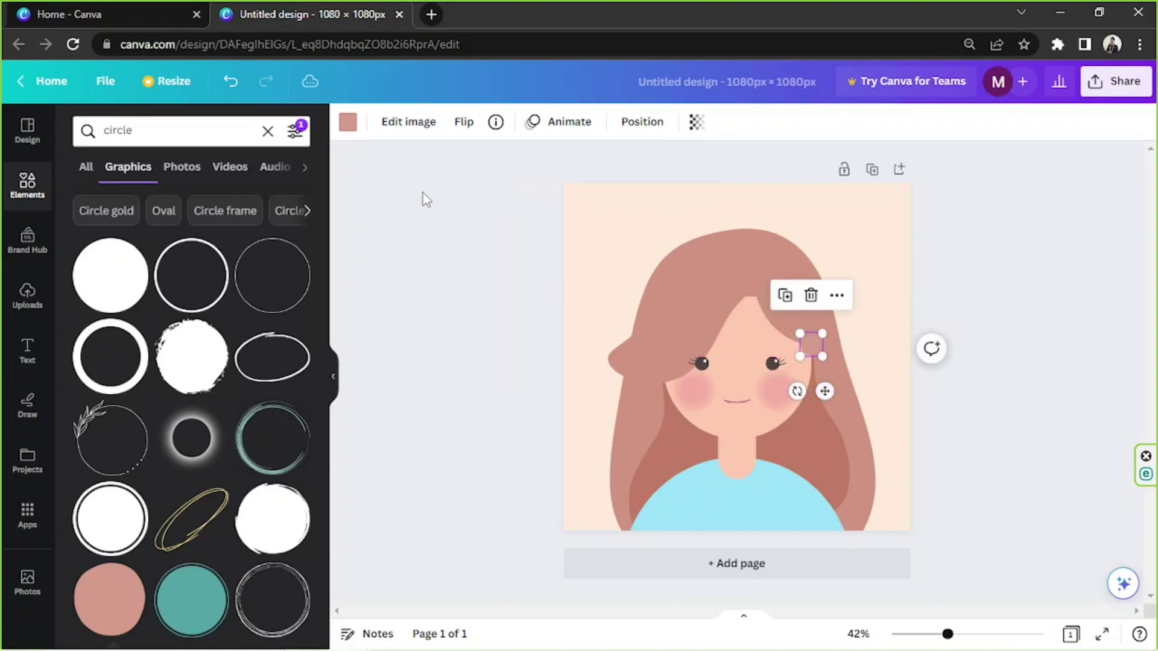
Recolour the small circle with the default light orange and shrink it slightly as a flower centre
click(348, 123)
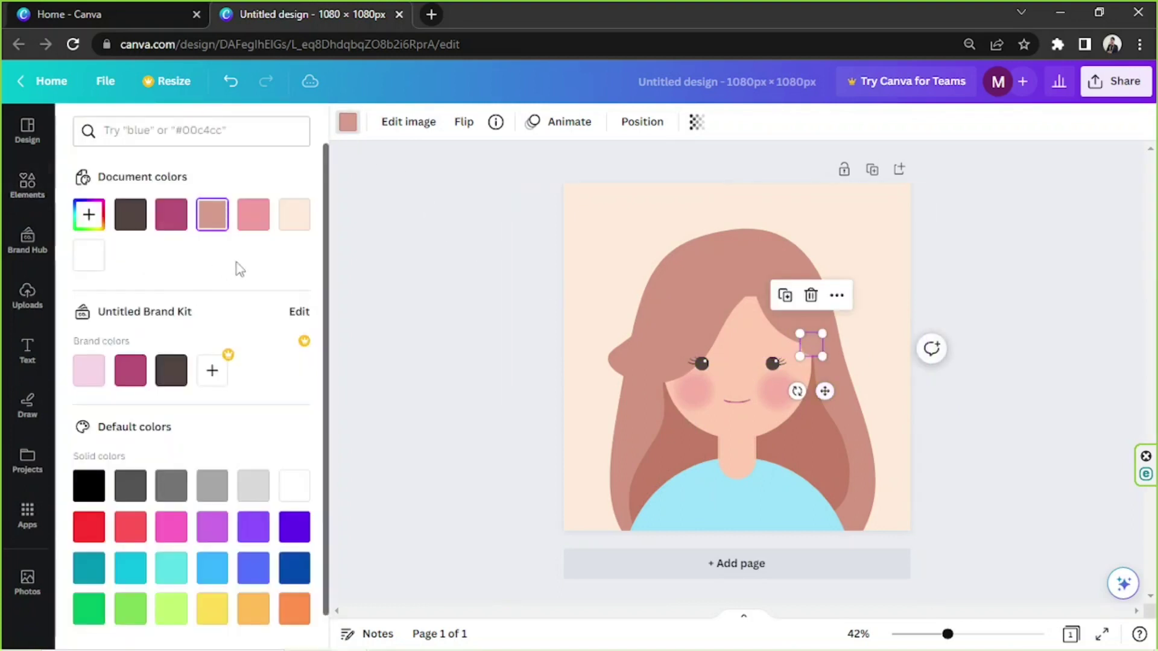
click(254, 608)
click(970, 313)
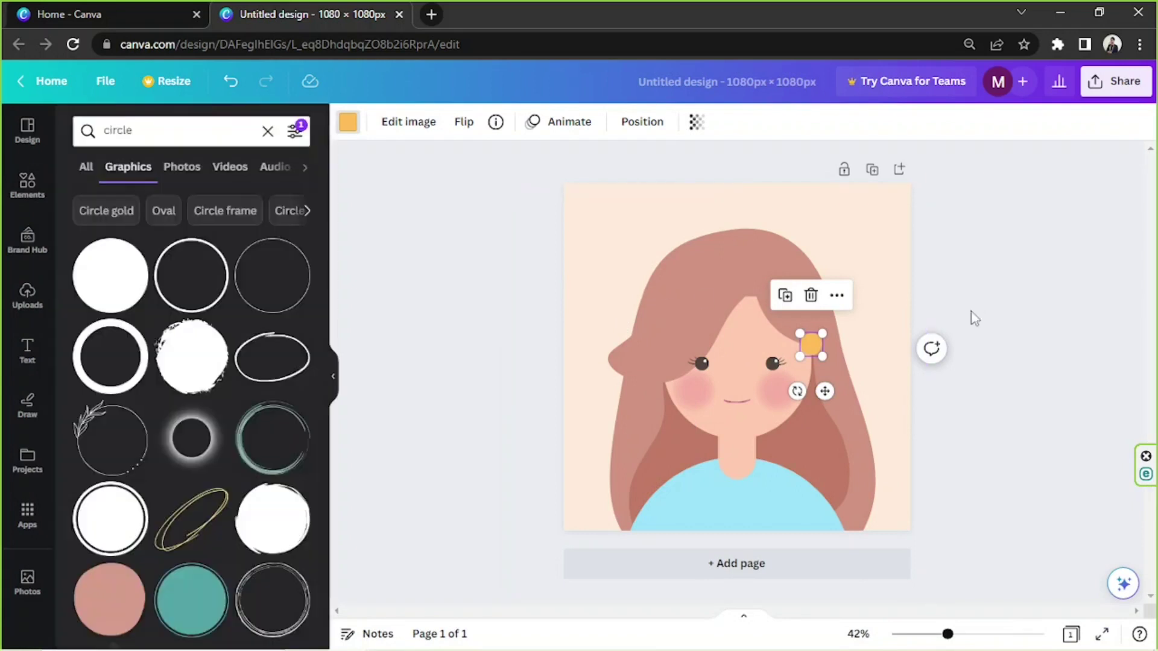
drag(955, 638, 986, 635)
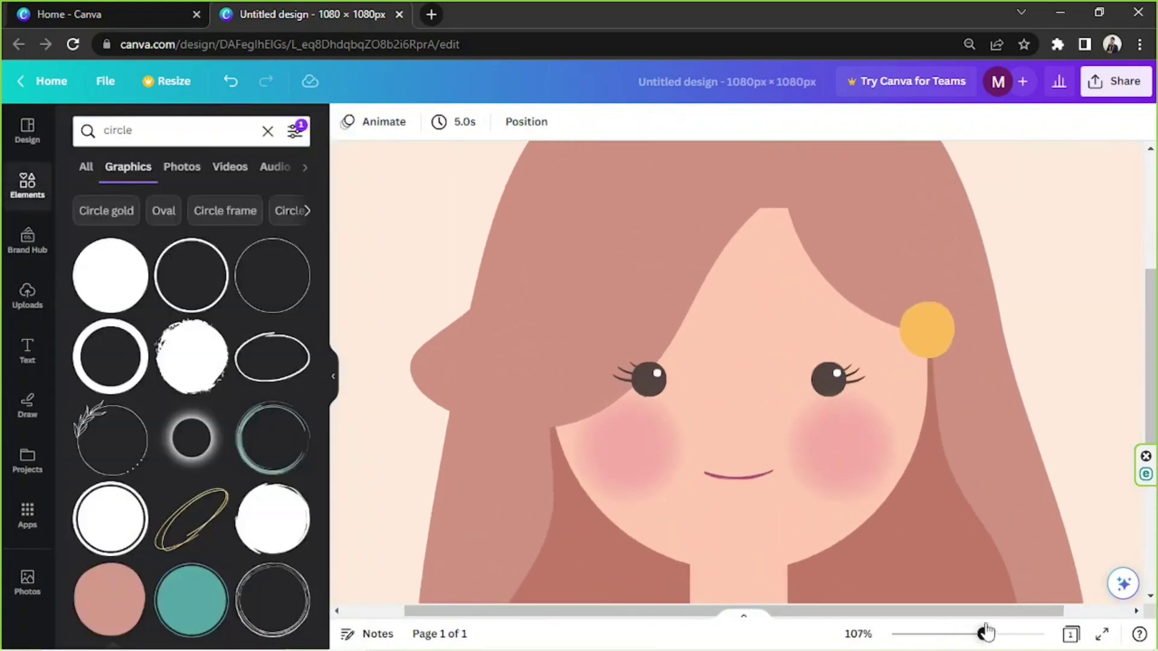
click(932, 332)
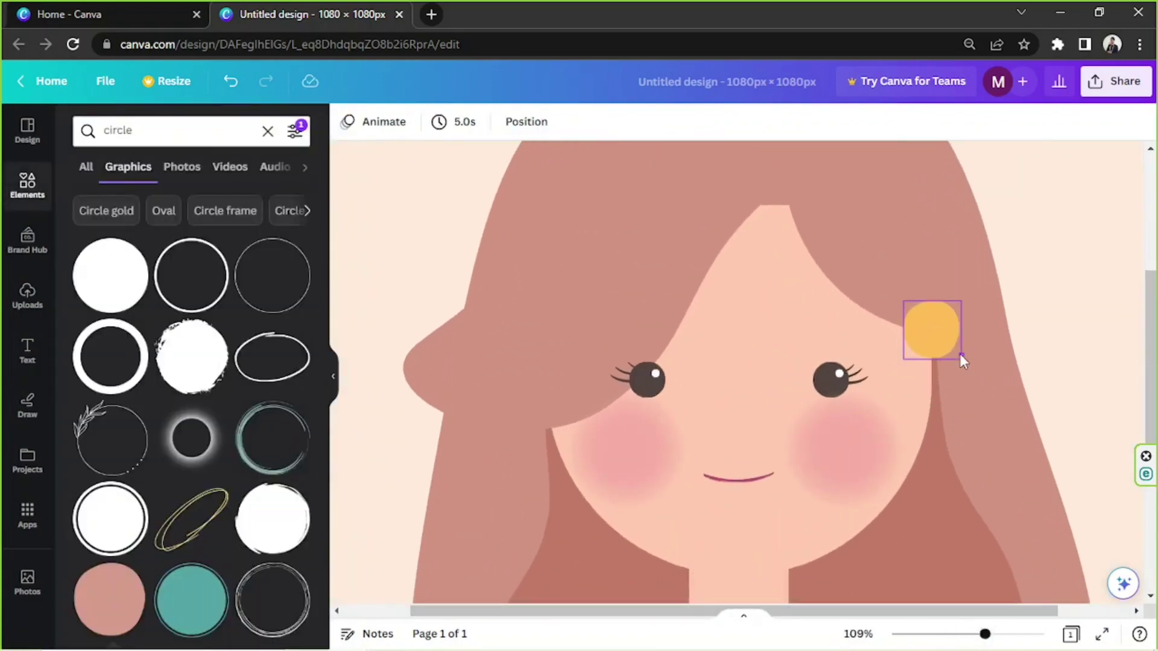
drag(952, 351, 935, 341)
Search the graphics for "blob", add the rounded pink blob and shrink it over the right fringe near the orange circle
click(77, 133)
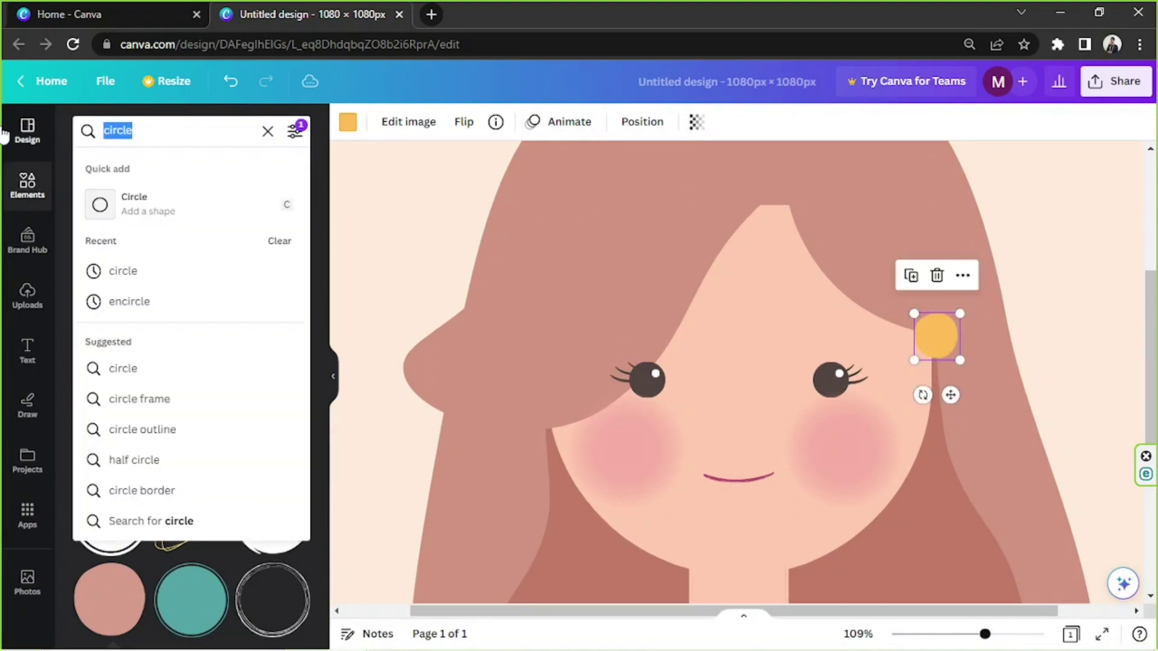
text(blob)
key(Return)
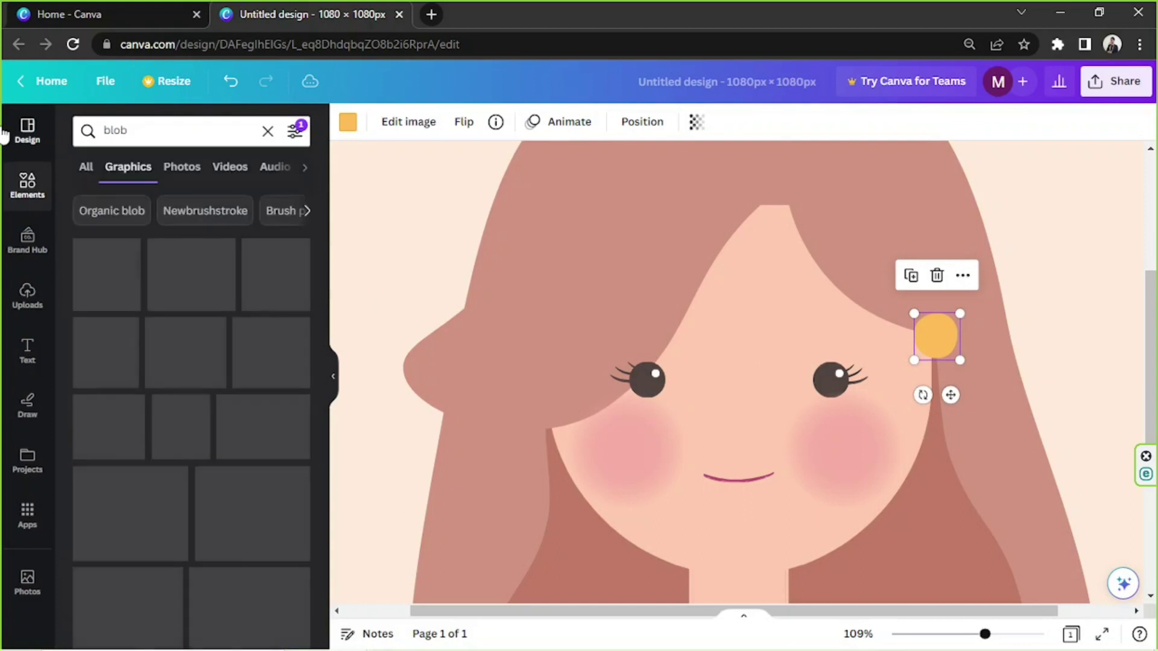
scroll(175, 343, down, 4)
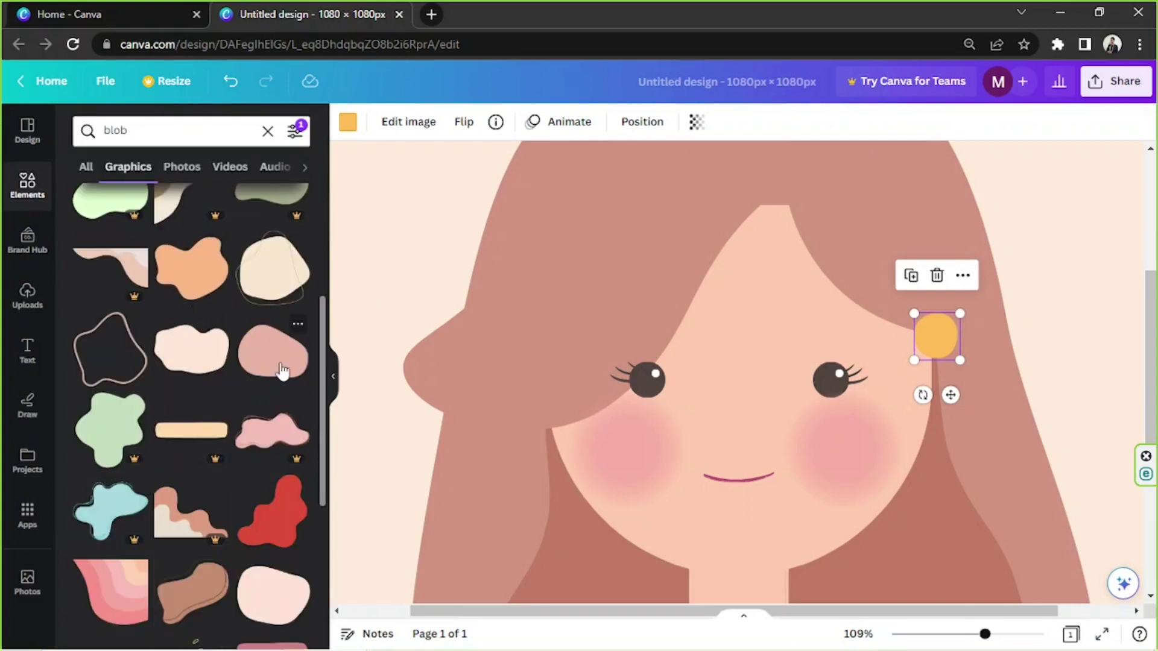
click(277, 371)
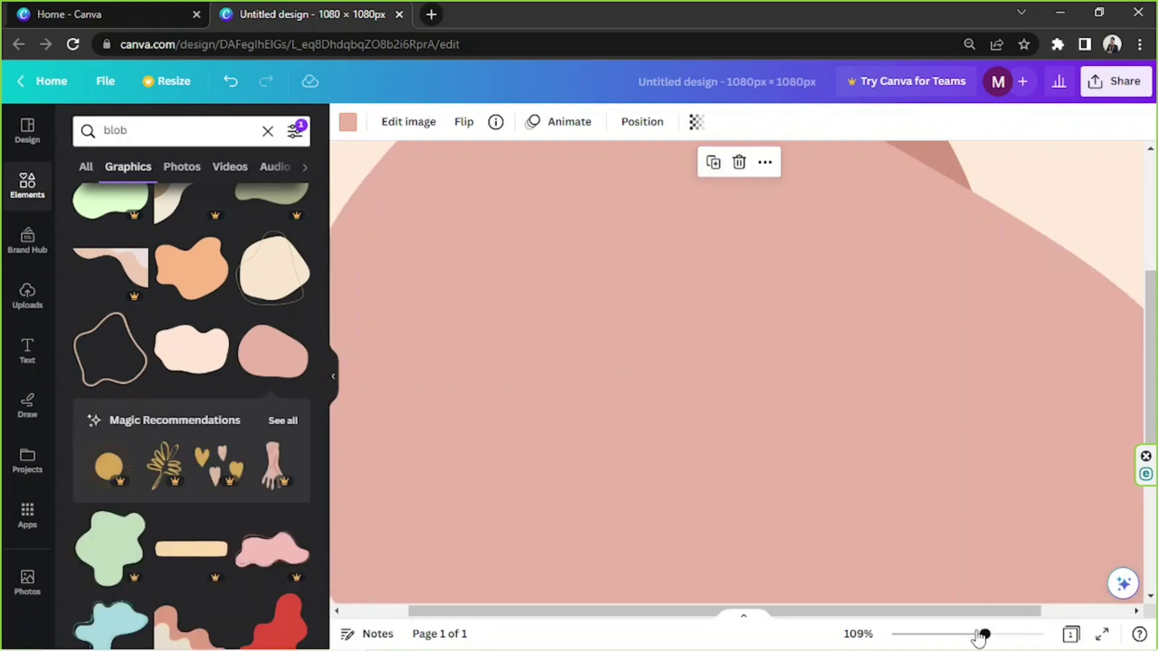
drag(981, 635, 941, 635)
drag(841, 457, 794, 340)
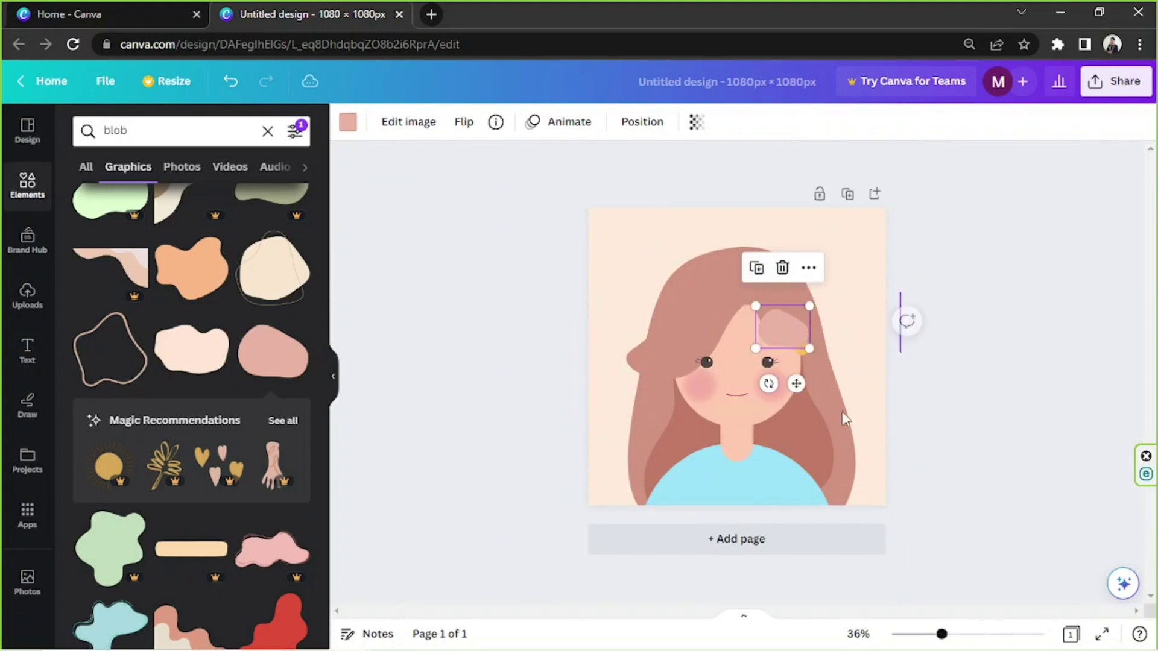
Recolour the blob white and shrink it to petal size beside the orange circle
drag(942, 634, 1000, 634)
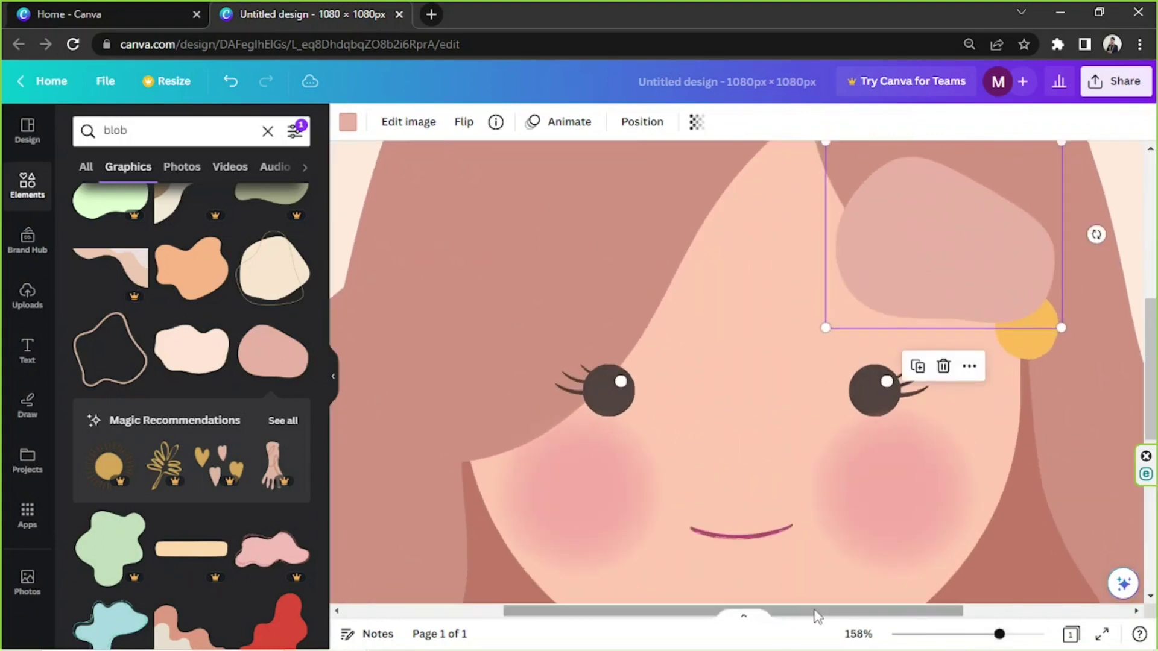
drag(814, 613, 967, 614)
drag(780, 246, 780, 300)
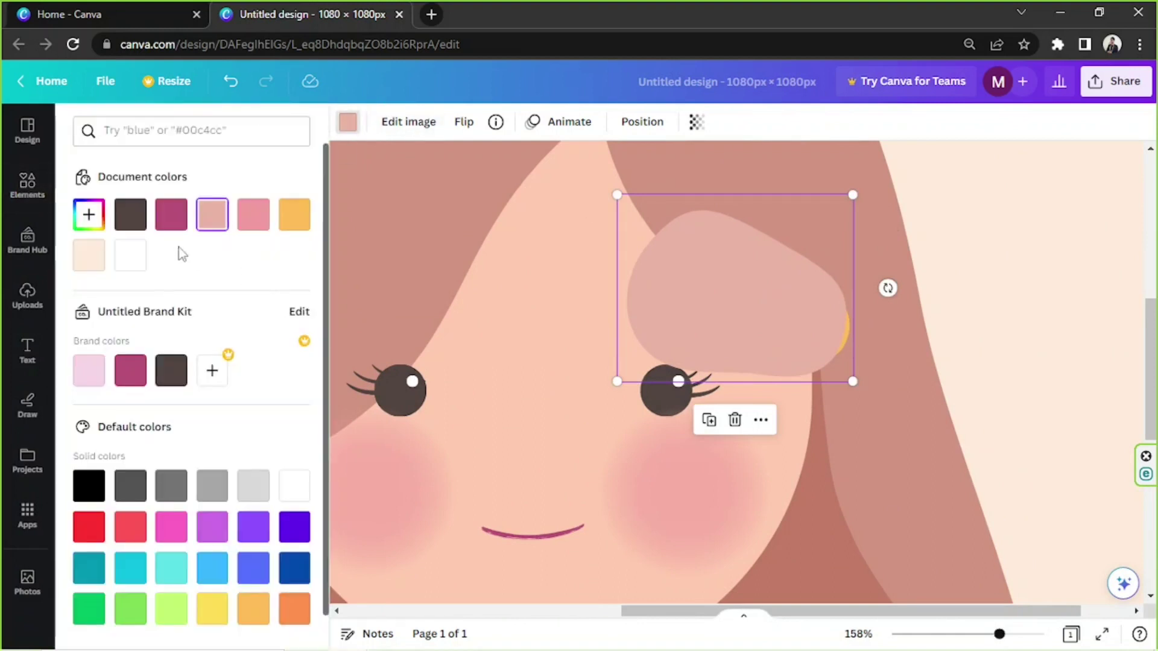
click(131, 256)
drag(613, 192, 726, 270)
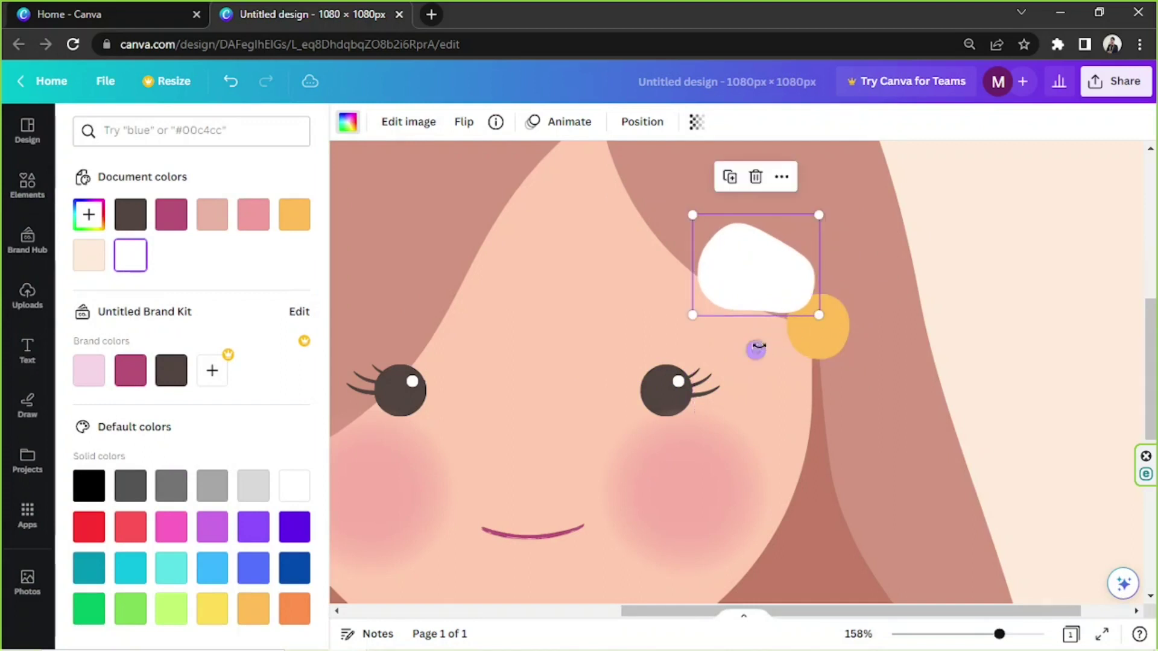
Tilt the white petal about 18°, fit it at about 92 × 73 px against the orange circle's upper left, and send it backward
mouse_move(755, 350)
mouse_down()
mouse_move(719, 331)
mouse_move(741, 342)
mouse_up()
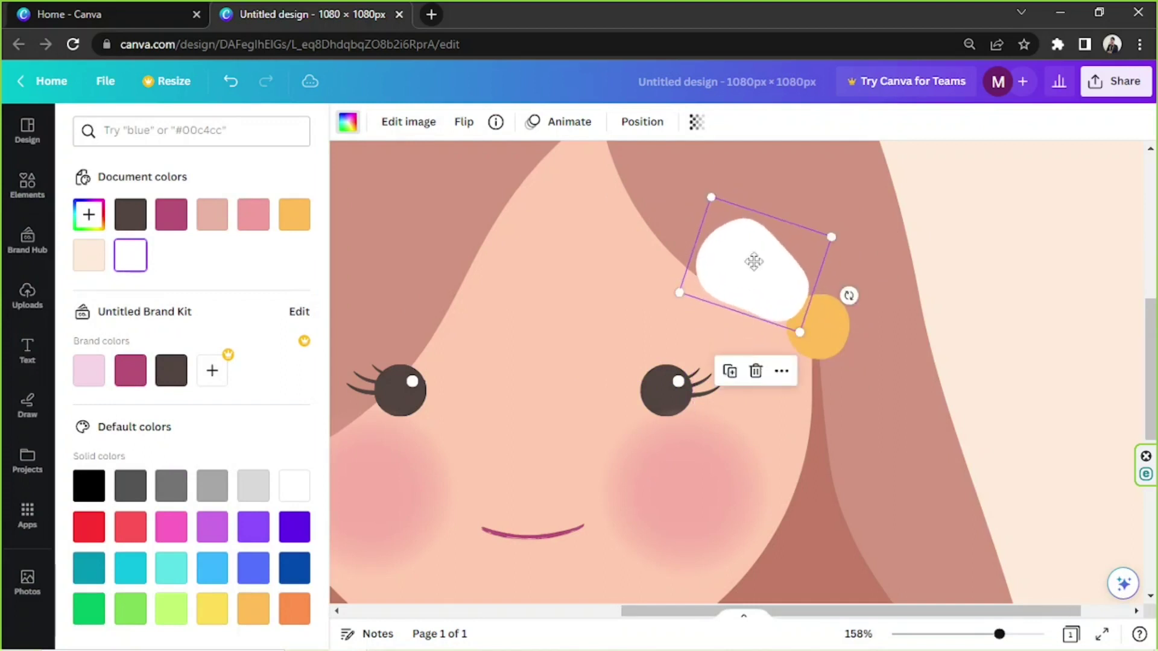
drag(742, 258, 760, 266)
drag(724, 205, 737, 228)
mouse_move(781, 292)
mouse_down()
mouse_move(771, 279)
mouse_move(783, 303)
mouse_up()
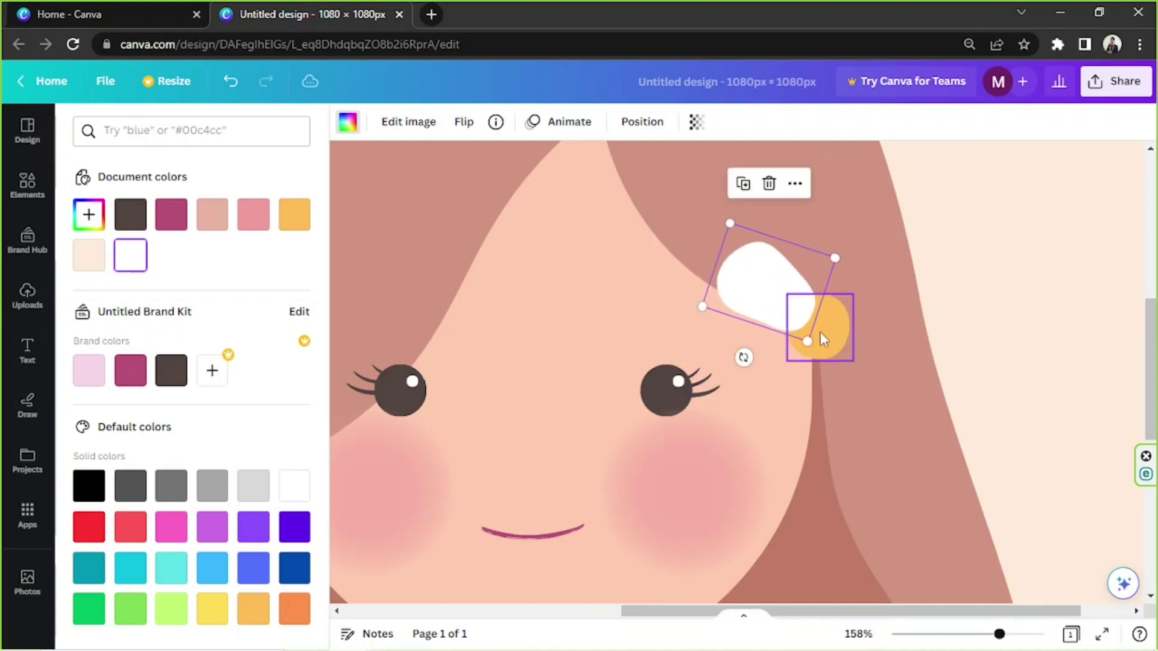
click(642, 122)
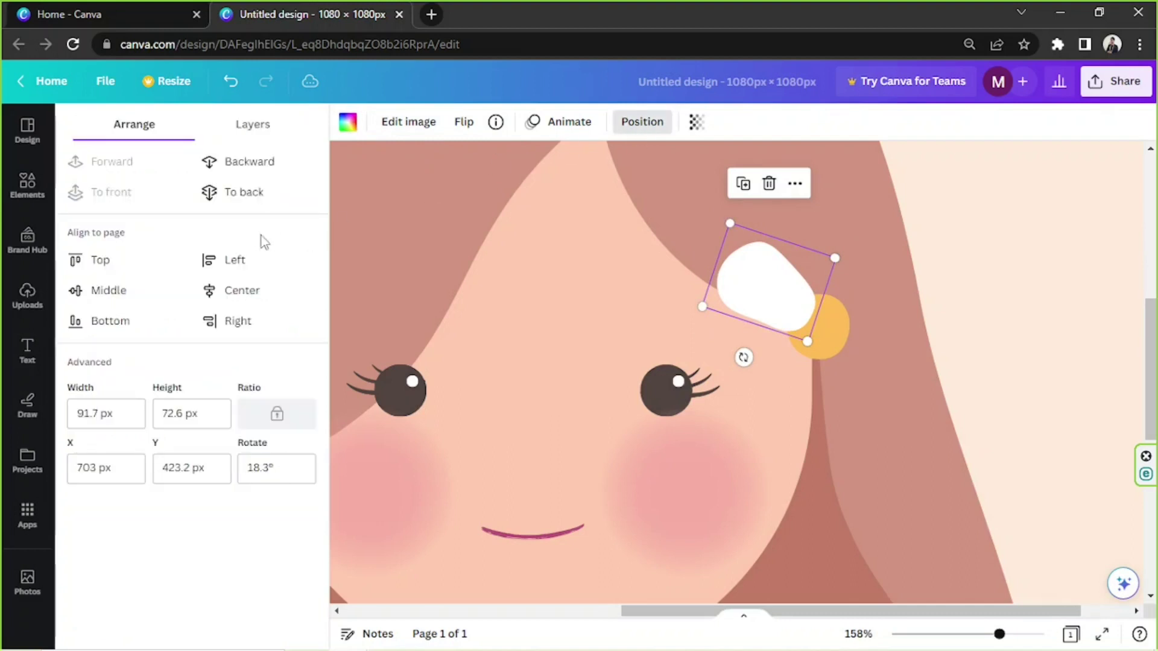
click(246, 161)
Duplicate the petal and place the copy at the orange circle's upper right, rotated to about 100°
click(742, 184)
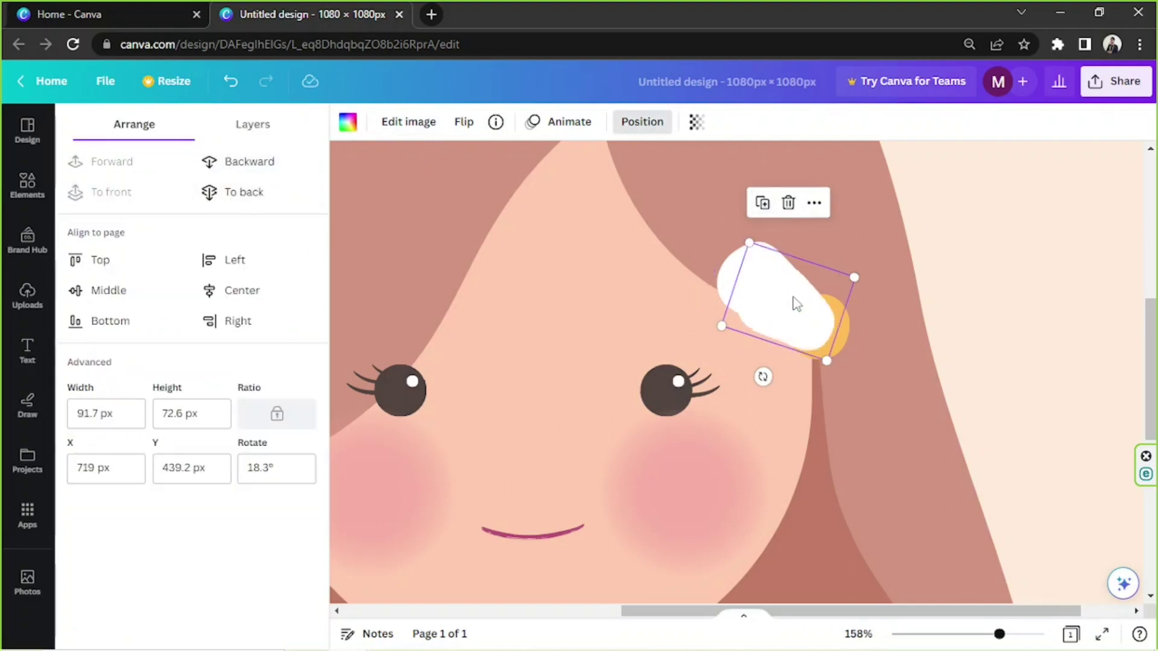
drag(794, 302, 828, 259)
drag(795, 344, 740, 279)
drag(848, 288, 851, 293)
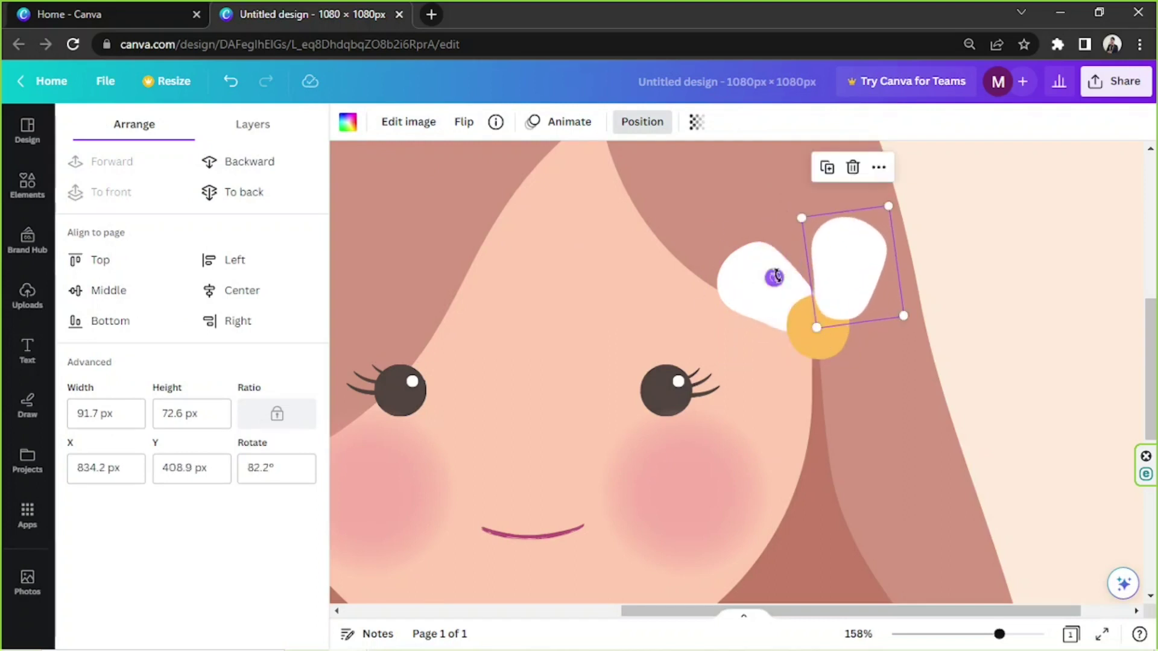
drag(773, 277, 774, 253)
drag(853, 264, 861, 278)
Duplicate the petal again and place the copy at the orange circle's lower left, rotated to about -62°
click(832, 186)
drag(861, 315, 783, 362)
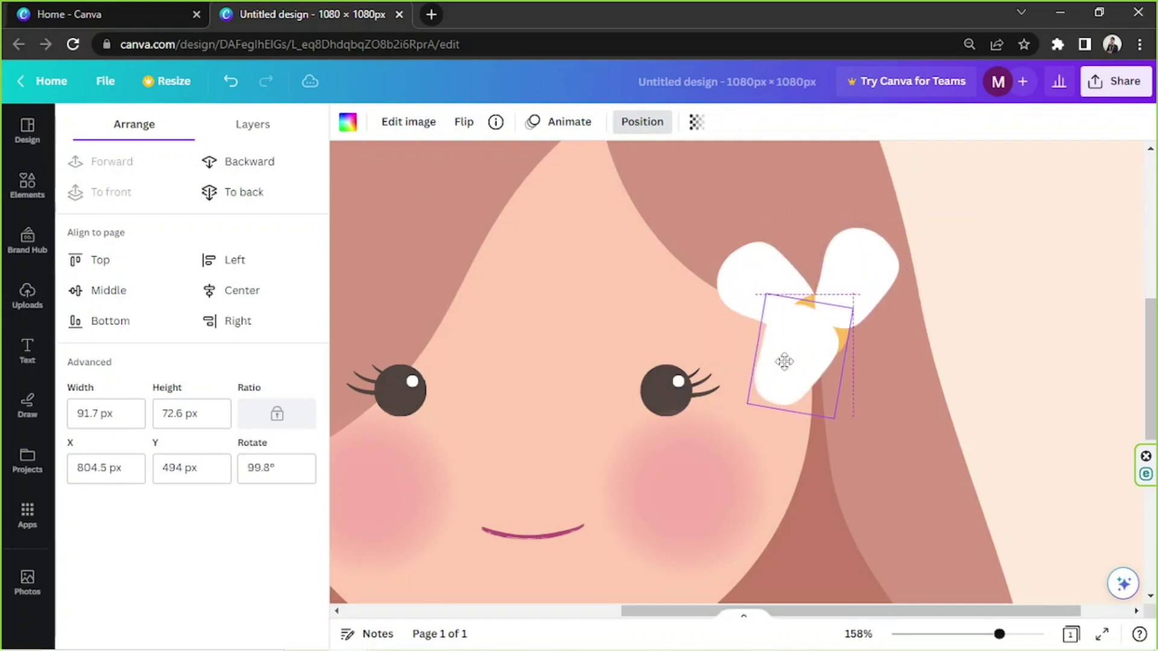
drag(720, 343, 880, 365)
drag(799, 368, 777, 384)
drag(850, 385, 859, 426)
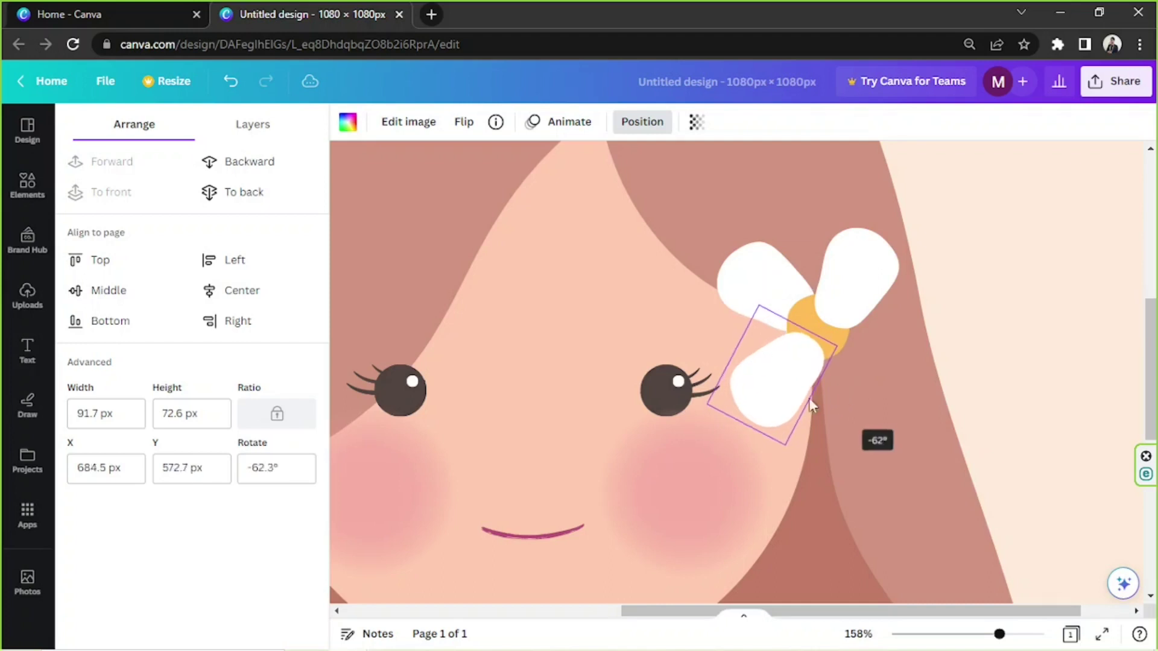
drag(777, 373, 765, 367)
Duplicate the lower-left petal and place the copy at the orange circle's lower right, rotated to about -122°
key(ctrl+d)
drag(863, 448, 860, 370)
drag(811, 408, 852, 403)
Adjust the position and rotation of the upper-right, lower-left and lower-right petals, leaving an even gap for a fifth petal
drag(850, 305, 843, 306)
drag(775, 266, 773, 274)
drag(855, 300, 855, 295)
click(849, 397)
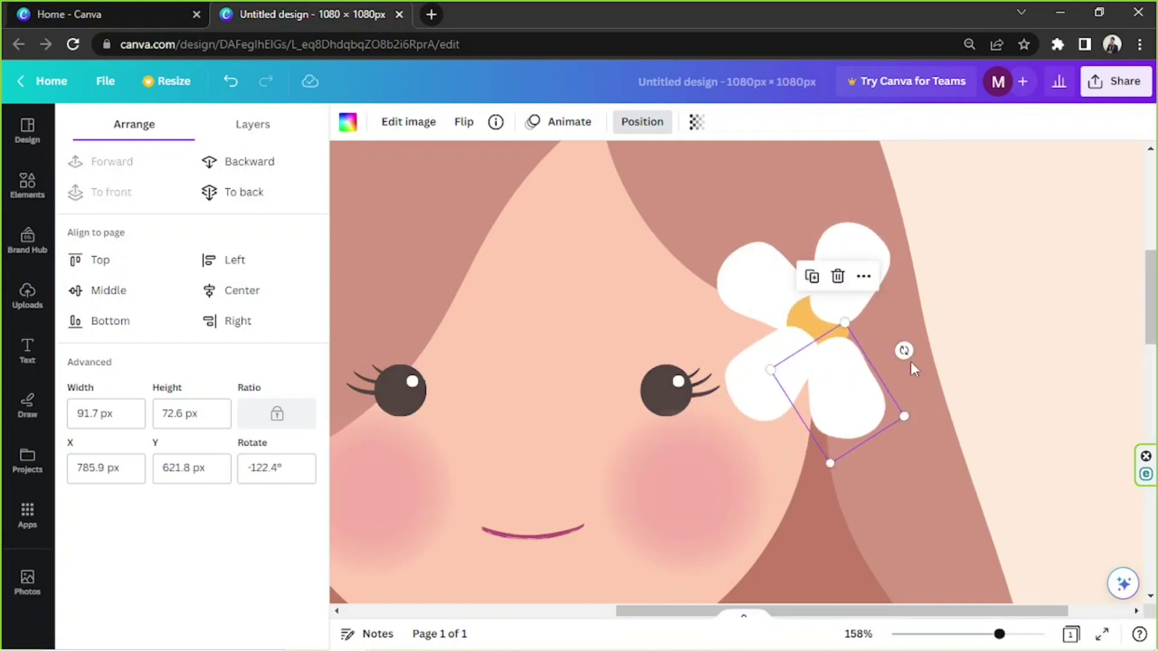
drag(905, 350, 897, 340)
drag(863, 398, 833, 411)
click(767, 370)
drag(773, 370, 765, 362)
drag(840, 294, 832, 289)
click(851, 373)
drag(894, 334, 896, 338)
drag(853, 369, 820, 329)
Duplicate a petal into the flower's right-hand gap at about 155° rotation, then try sending it to the back and undo that
key(ctrl+d)
drag(854, 393, 873, 315)
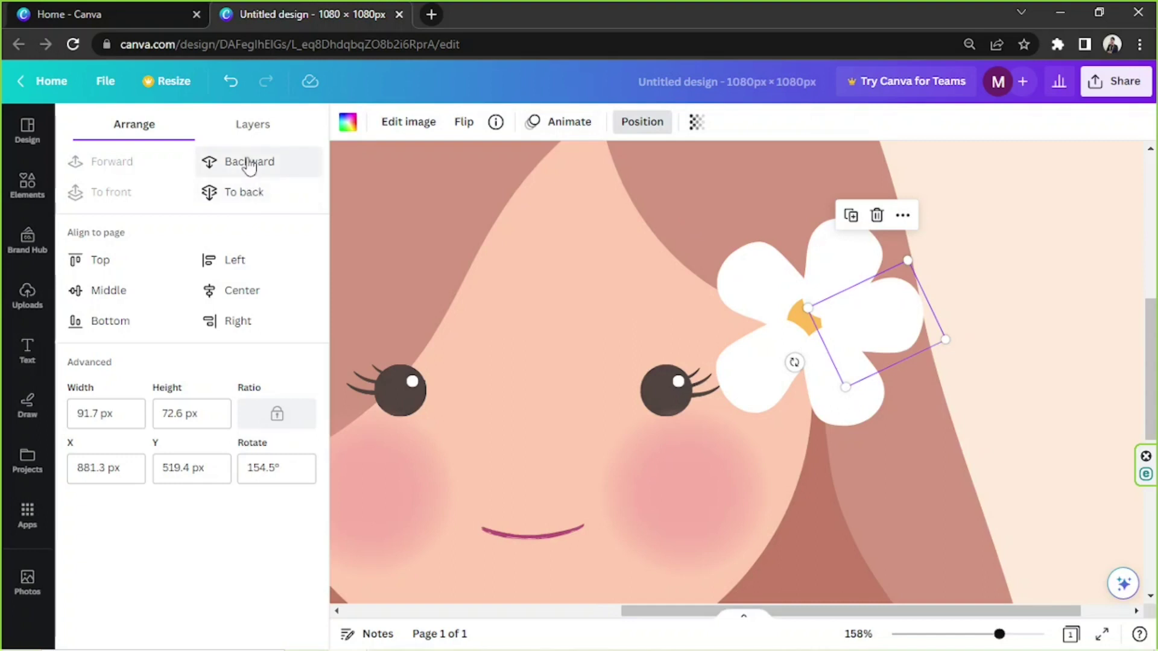
click(240, 191)
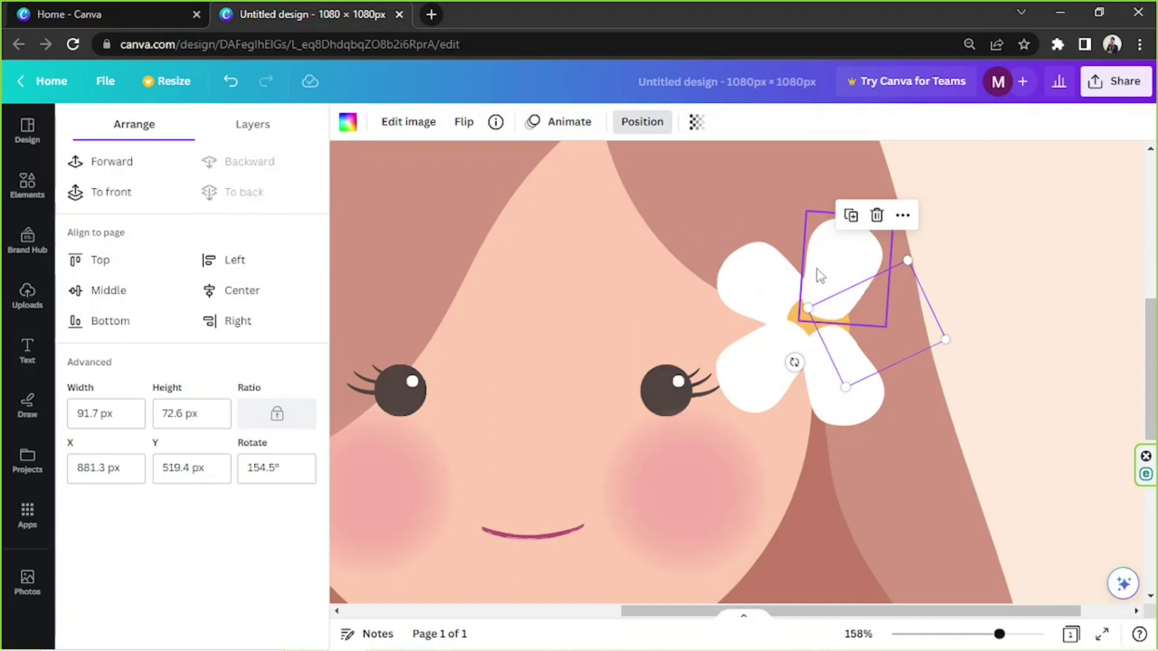
key(ctrl+z)
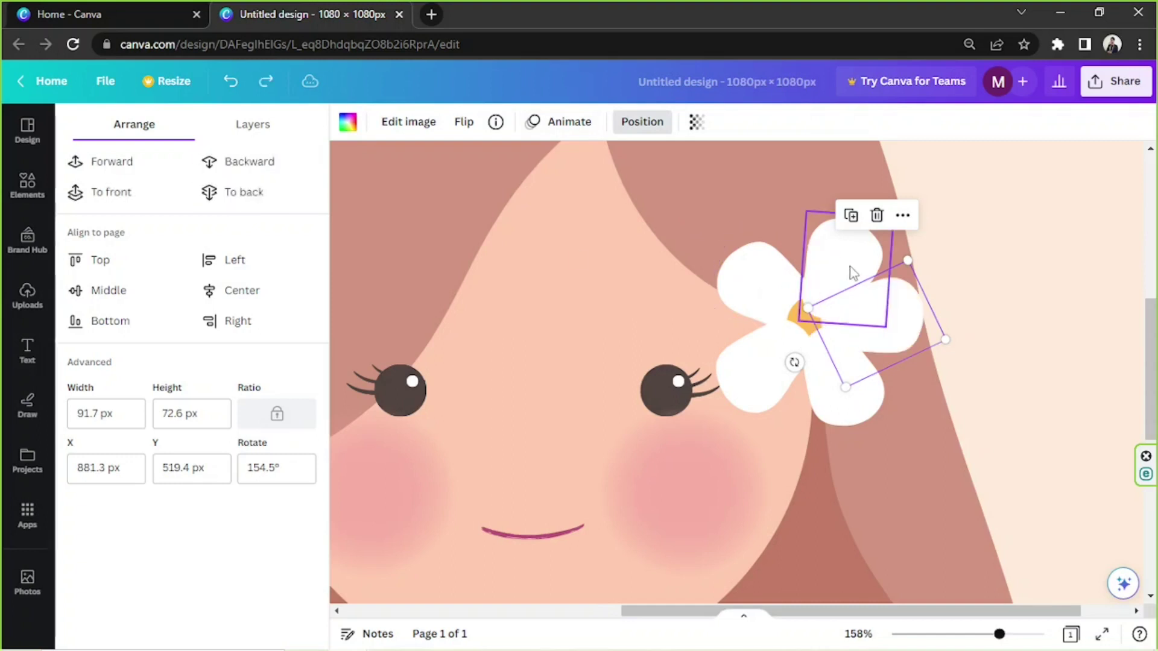
Send the flower's petals backward until they all sit behind the orange centre circle
click(256, 168)
click(850, 239)
click(256, 170)
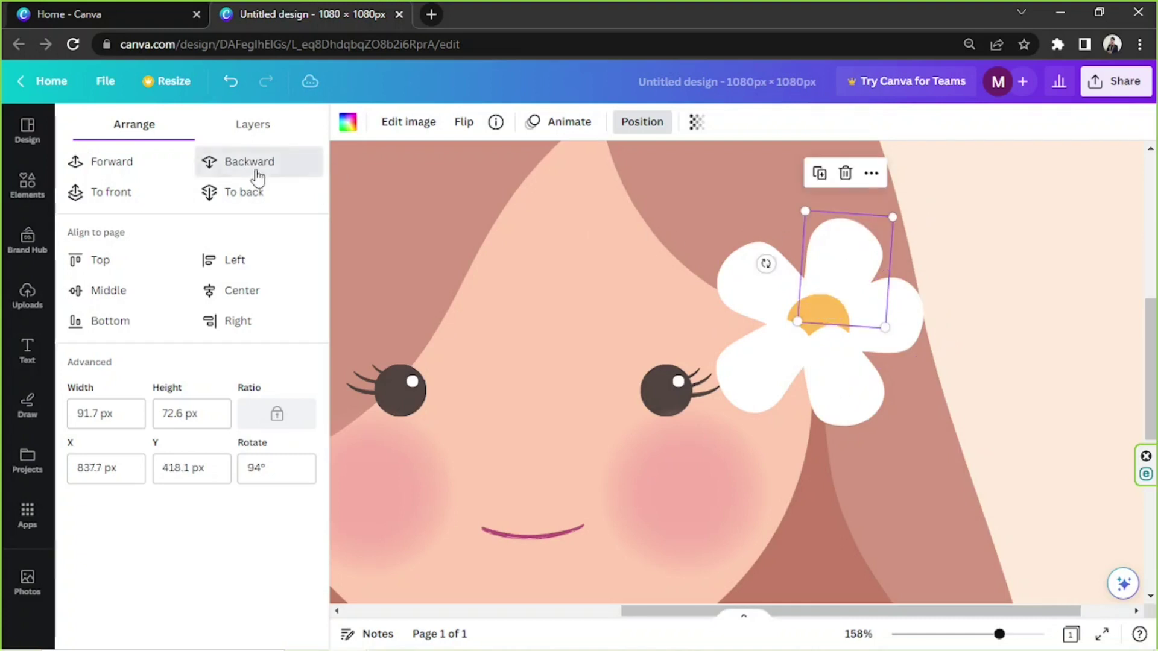
click(842, 377)
key(ctrl+z)
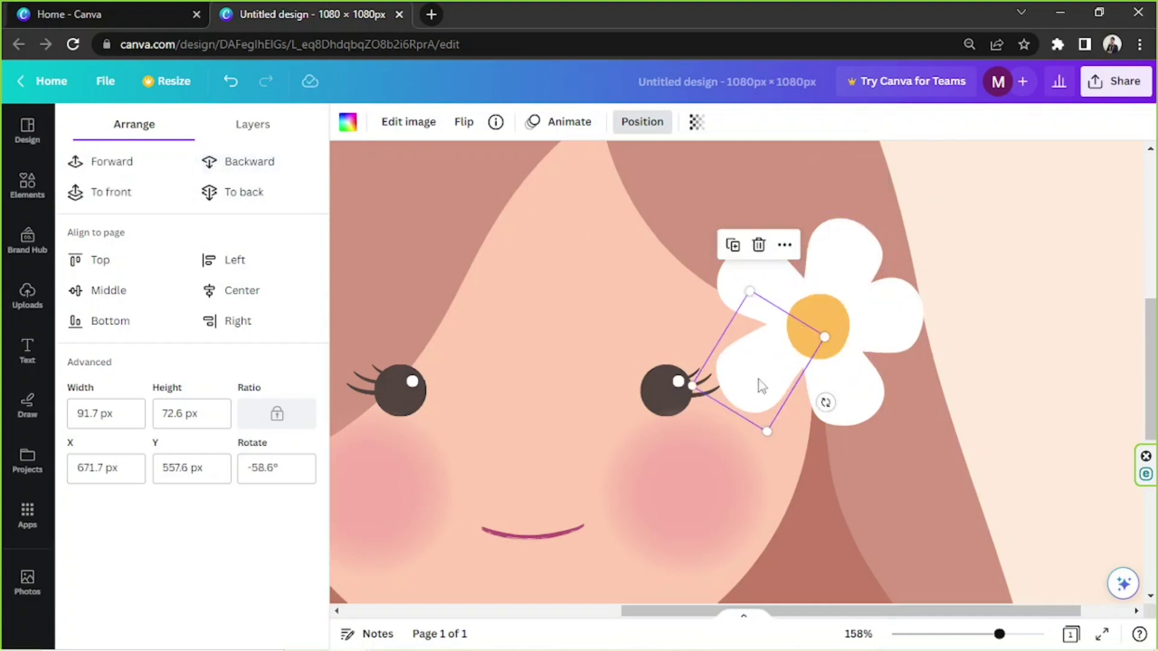
click(1092, 325)
drag(1002, 634, 954, 633)
click(946, 272)
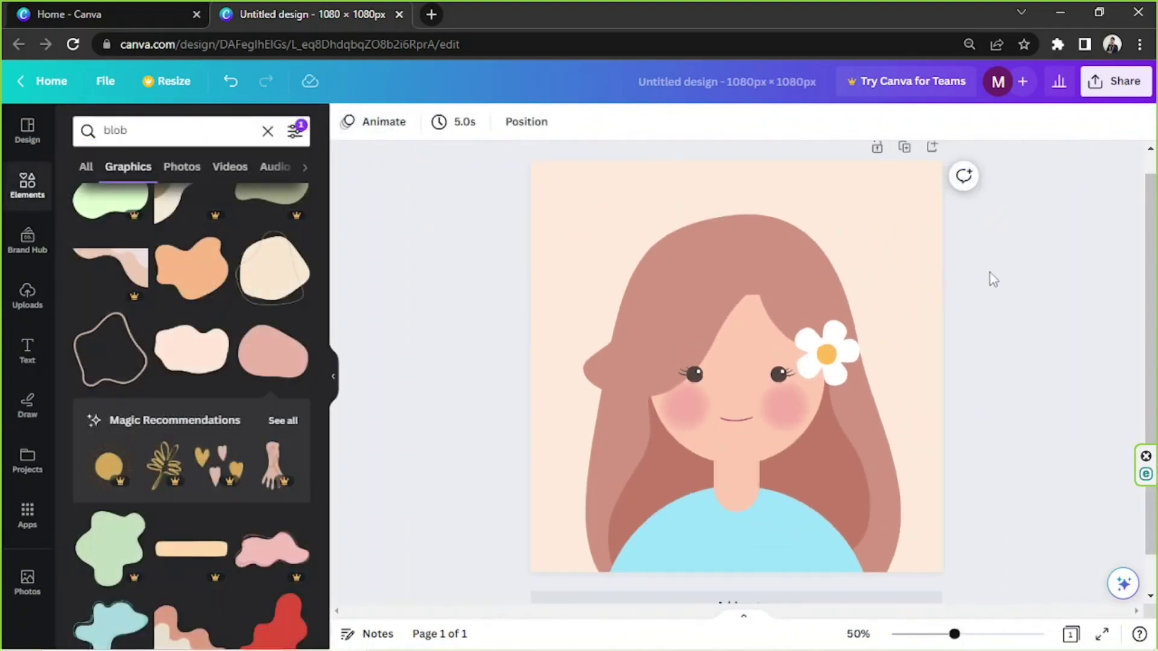
Search the graphics library for "designs" and browse the results for a background decoration
click(589, 172)
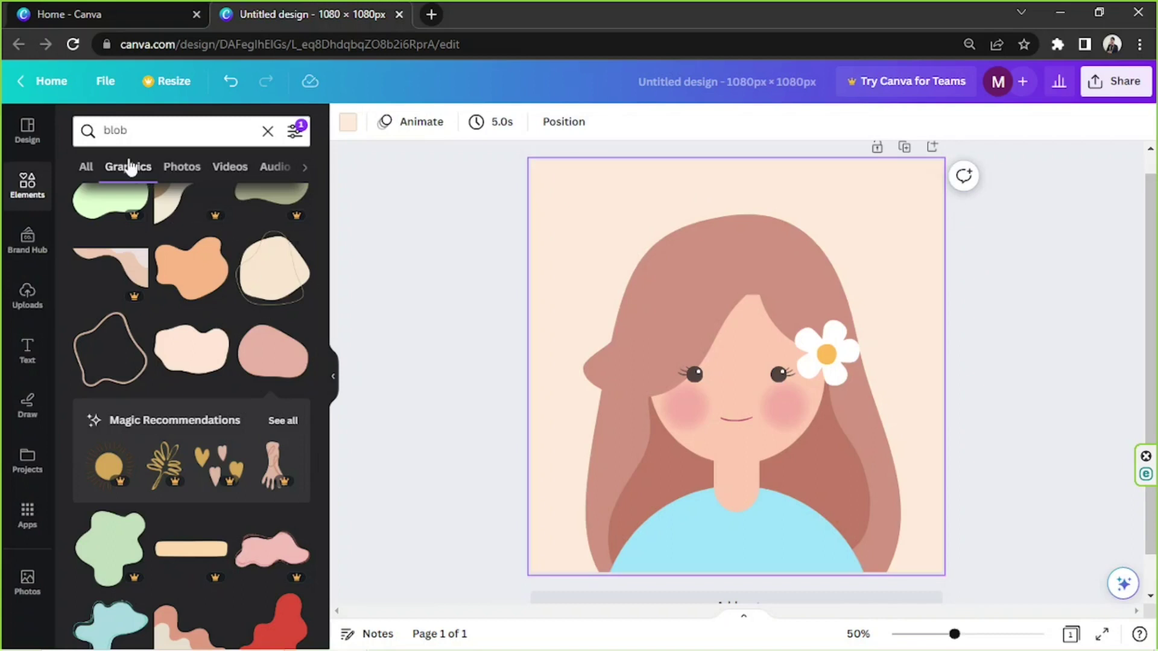
drag(130, 133, 35, 102)
key(BackSpace)
text(circ)
key(BackSpace)
key(BackSpace)
key(BackSpace)
key(BackSpace)
text(designs)
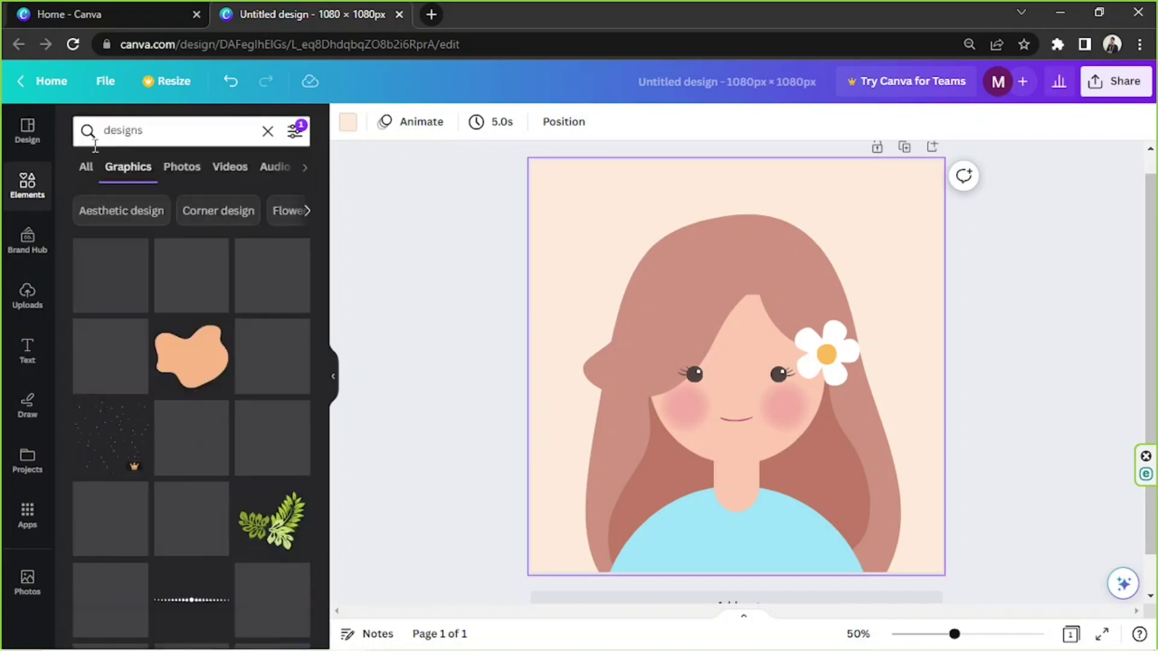
scroll(160, 241, down, 10)
Search the graphics for "dots", add the scattered dots graphic and enlarge it to cover most of the page
text(dot)
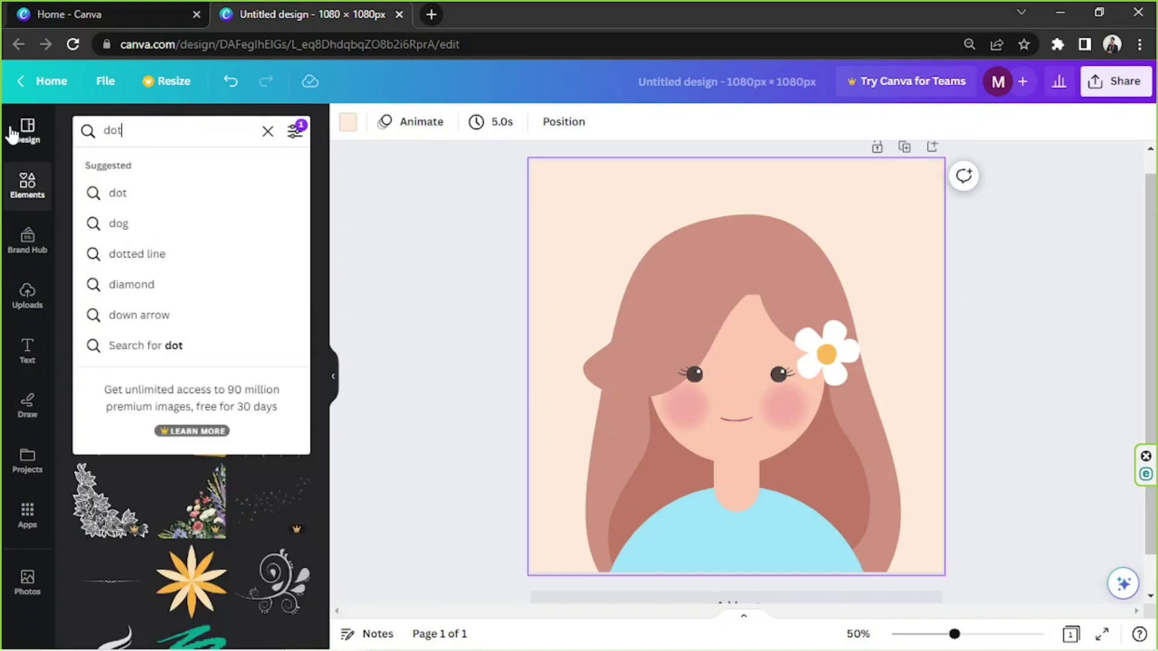
text(s)
key(Return)
click(89, 342)
drag(747, 360, 641, 248)
drag(713, 326, 950, 640)
drag(576, 370, 538, 352)
Send the dots graphic behind the portrait and colour it white
click(642, 122)
click(244, 192)
click(347, 122)
click(126, 254)
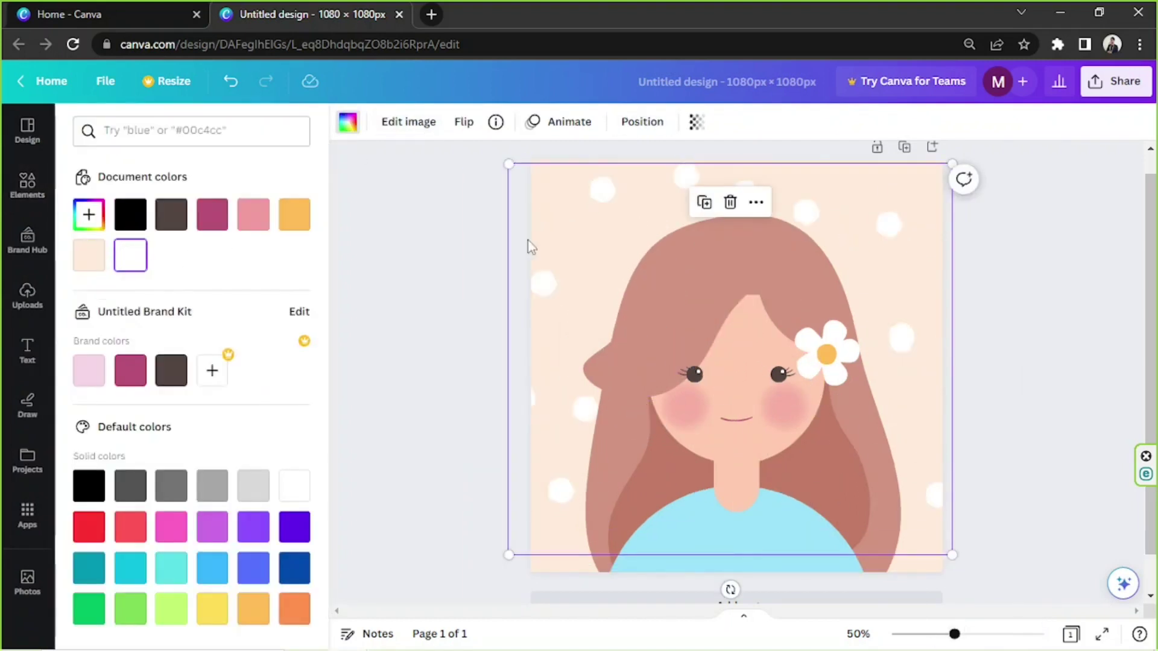
Change the page background to light pink, #F4C4C4
click(529, 241)
click(361, 123)
click(348, 122)
click(89, 215)
drag(84, 383, 313, 391)
click(129, 292)
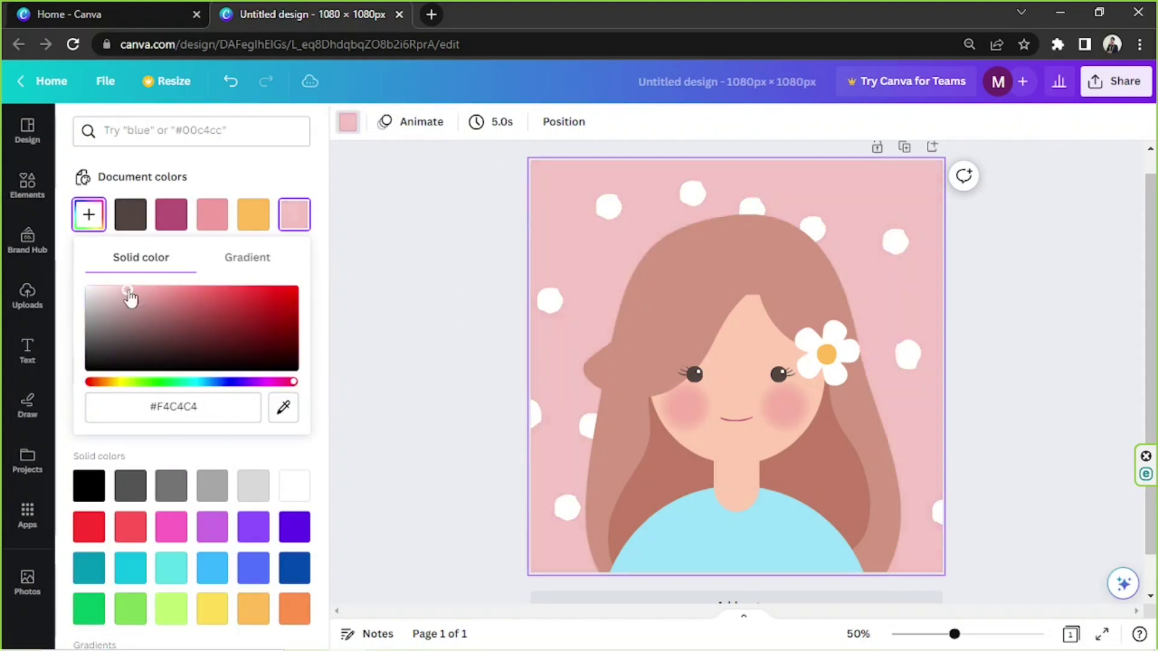
Unlock the portrait group and undo an attempted move
click(893, 228)
drag(837, 163, 853, 173)
drag(942, 242, 568, 186)
click(543, 163)
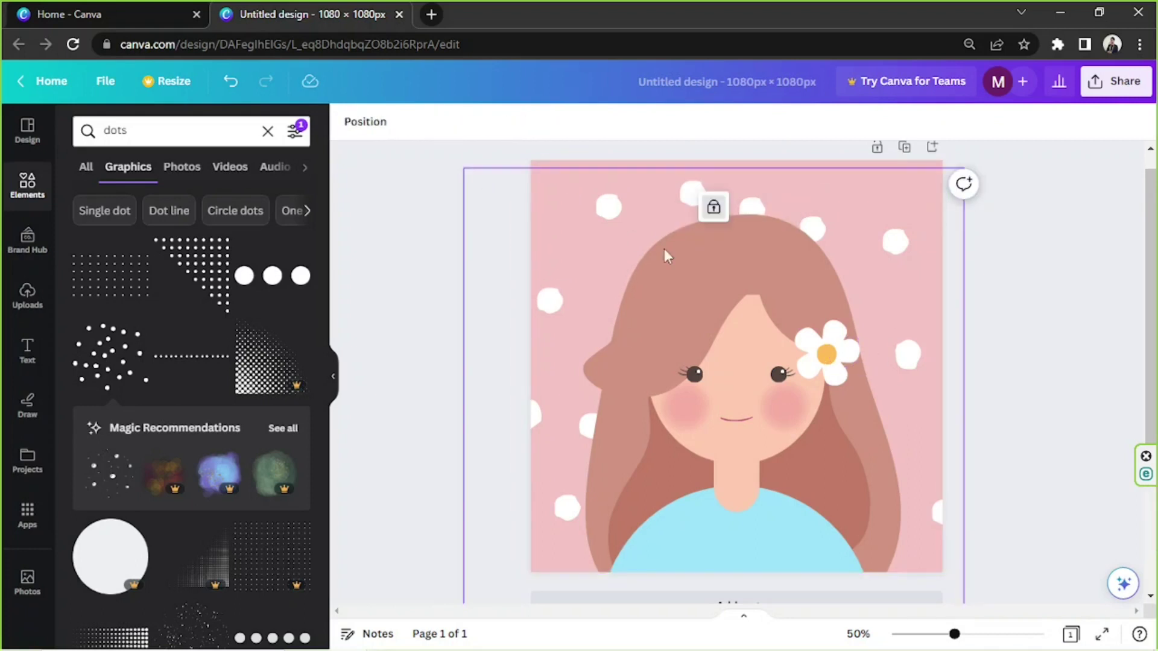
click(939, 162)
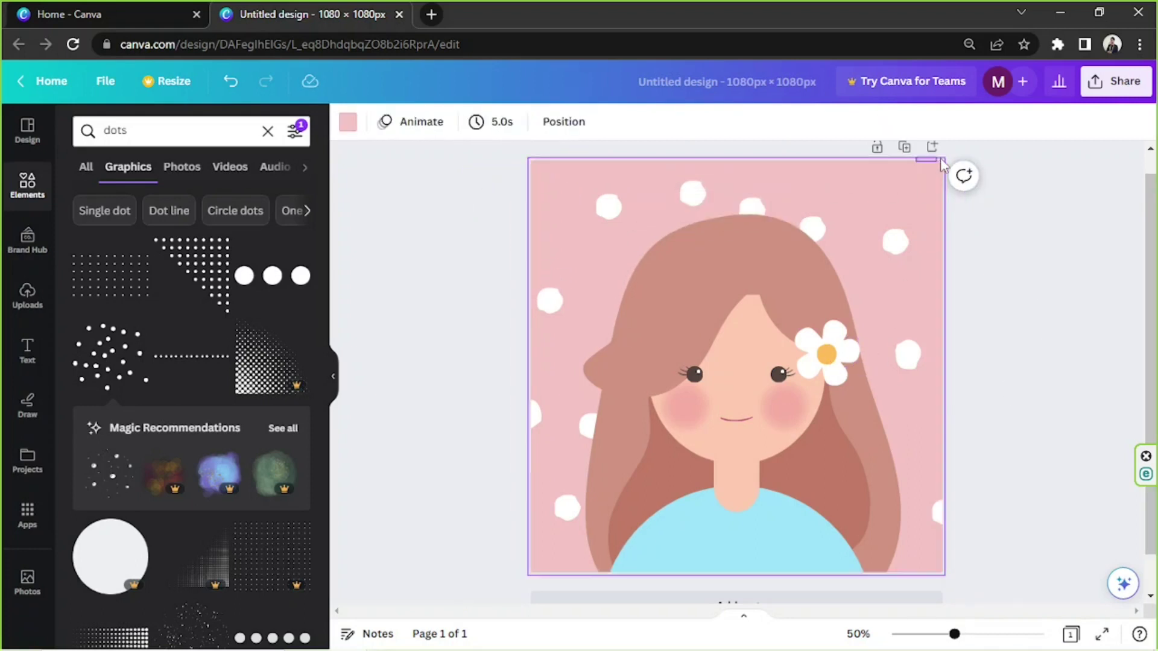
drag(561, 325, 572, 317)
key(ctrl+z)
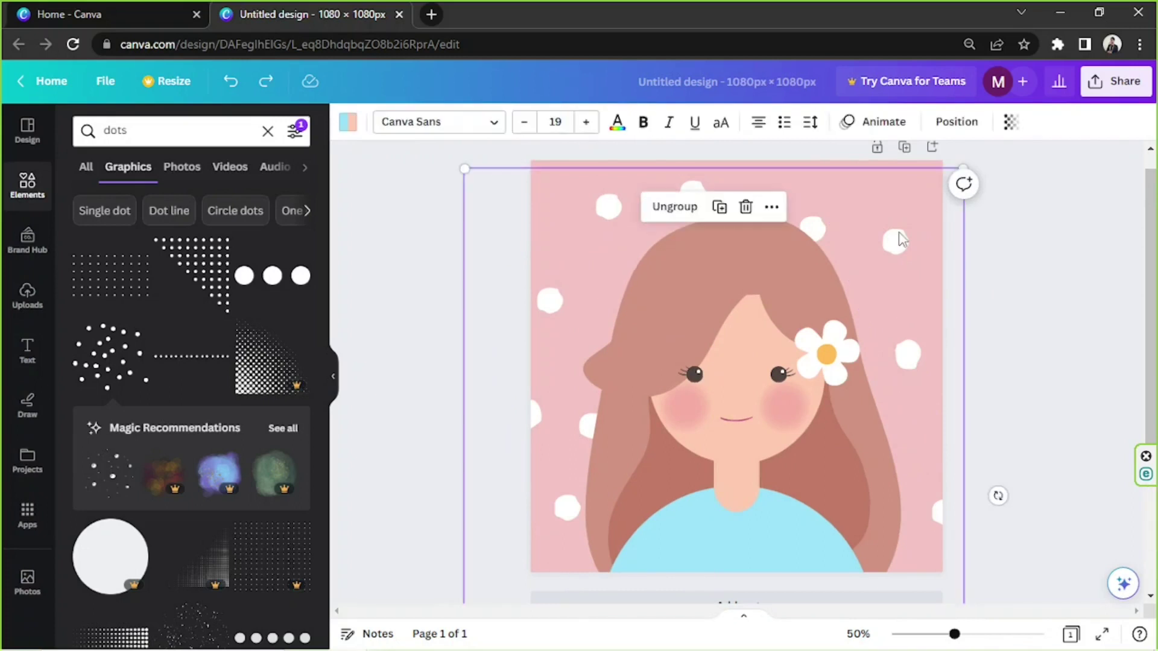
Shrink the white dots graphic to about 781.5 × 688.4 px over the page's upper-left area
click(238, 208)
click(882, 242)
drag(882, 242, 892, 242)
drag(963, 563, 818, 434)
Place a copy of the dots at the page's upper right, rotated to about 51.1°, and move it behind the portrait
click(643, 121)
drag(588, 256, 833, 109)
drag(1070, 272, 1103, 173)
drag(1019, 178, 970, 183)
drag(951, 302, 734, 264)
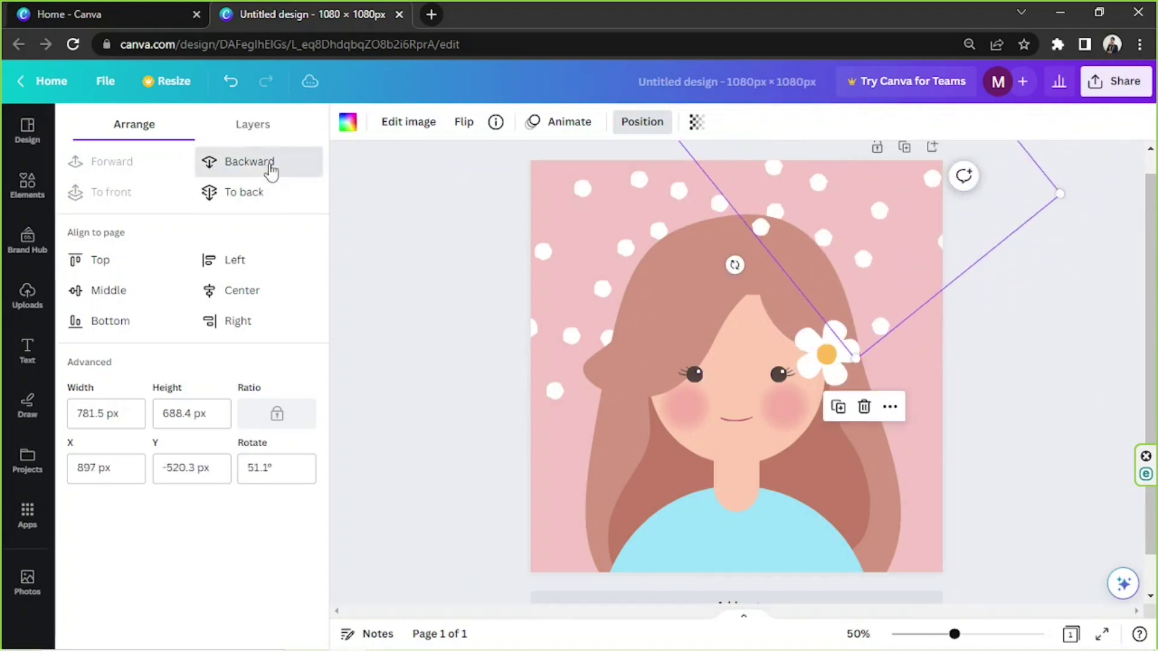
click(269, 168)
click(459, 187)
Add copies of the rotated dots at the page's right edge and lower-left corner, and send them to the back
click(824, 214)
drag(910, 241, 1070, 490)
drag(985, 320, 480, 509)
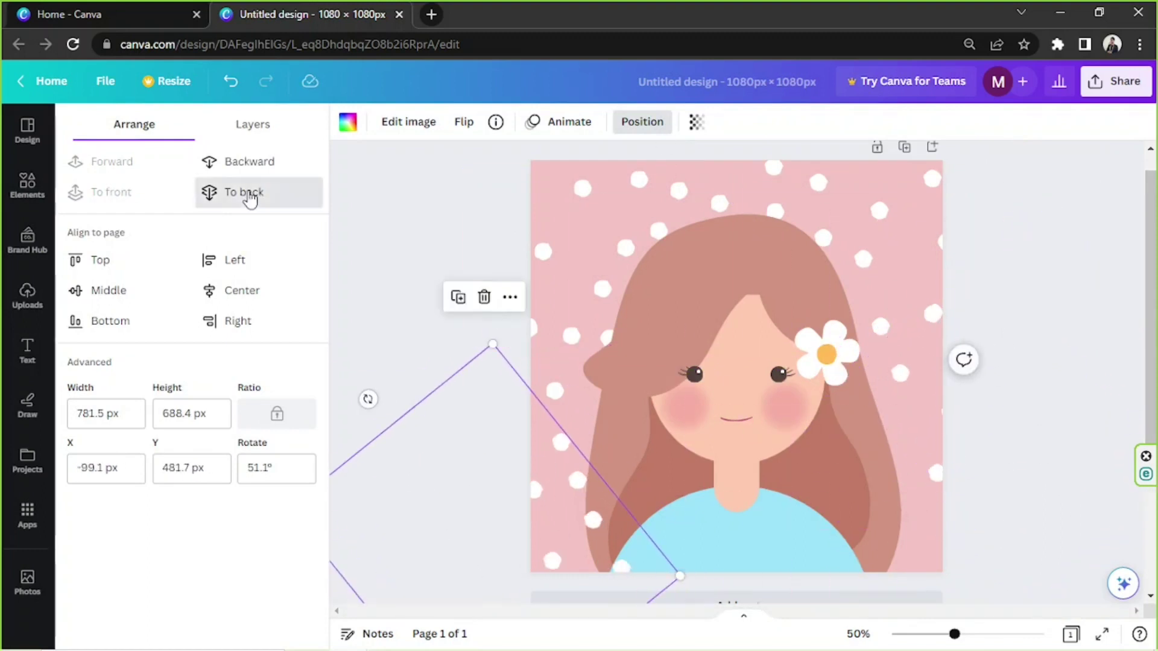
click(244, 192)
click(943, 290)
click(1014, 248)
Duplicate the upper-right dots graphic, move the copy to the page's lower-right corner and rotate it
click(913, 164)
key(ctrl+d)
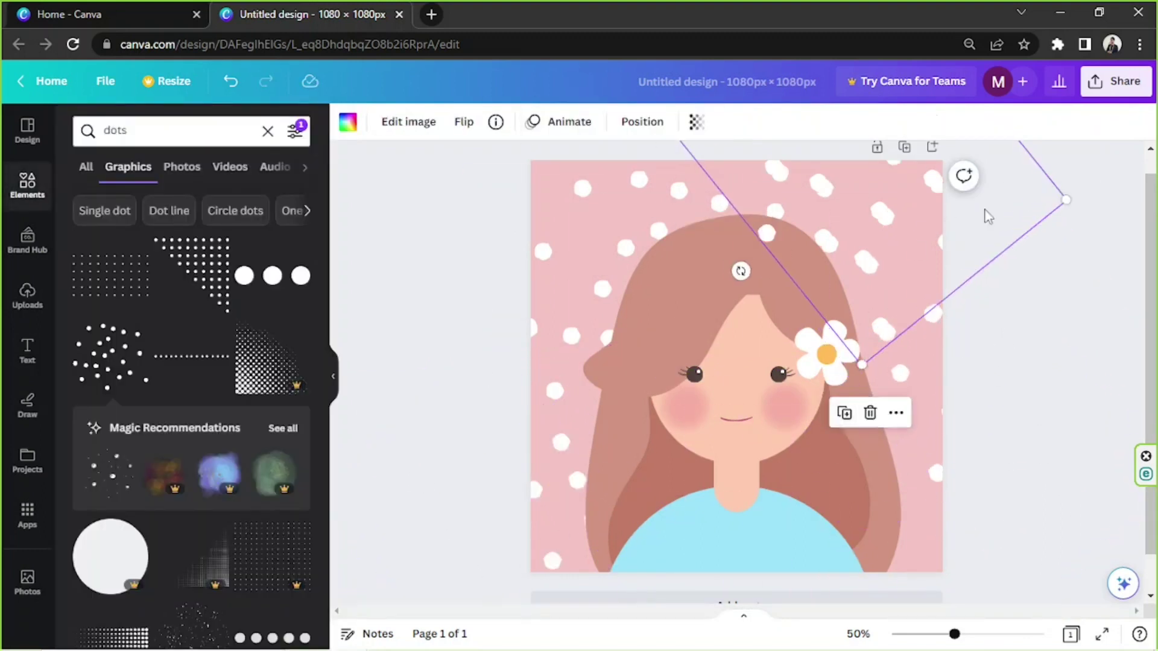
drag(978, 210, 1080, 546)
drag(868, 357, 805, 448)
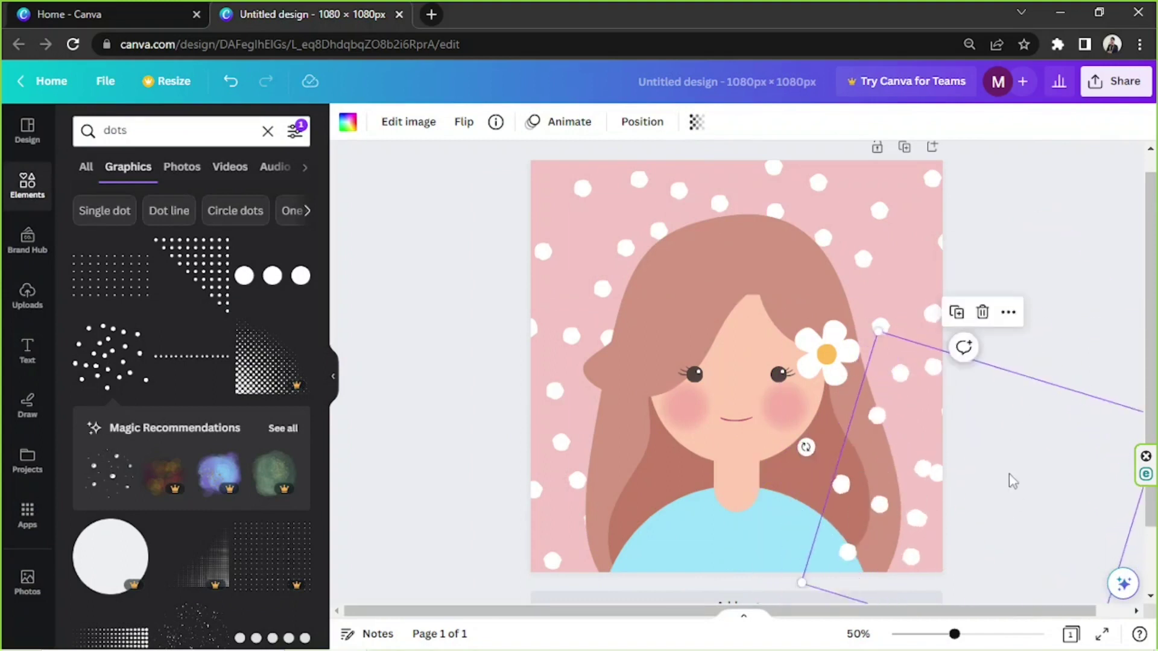
Adjust the lower-right dots copy's position and rotation to fill the gaps beside the hair, and send it to the back
drag(1011, 482, 962, 481)
drag(1053, 571, 959, 565)
drag(995, 471, 937, 441)
click(643, 122)
click(264, 191)
click(995, 244)
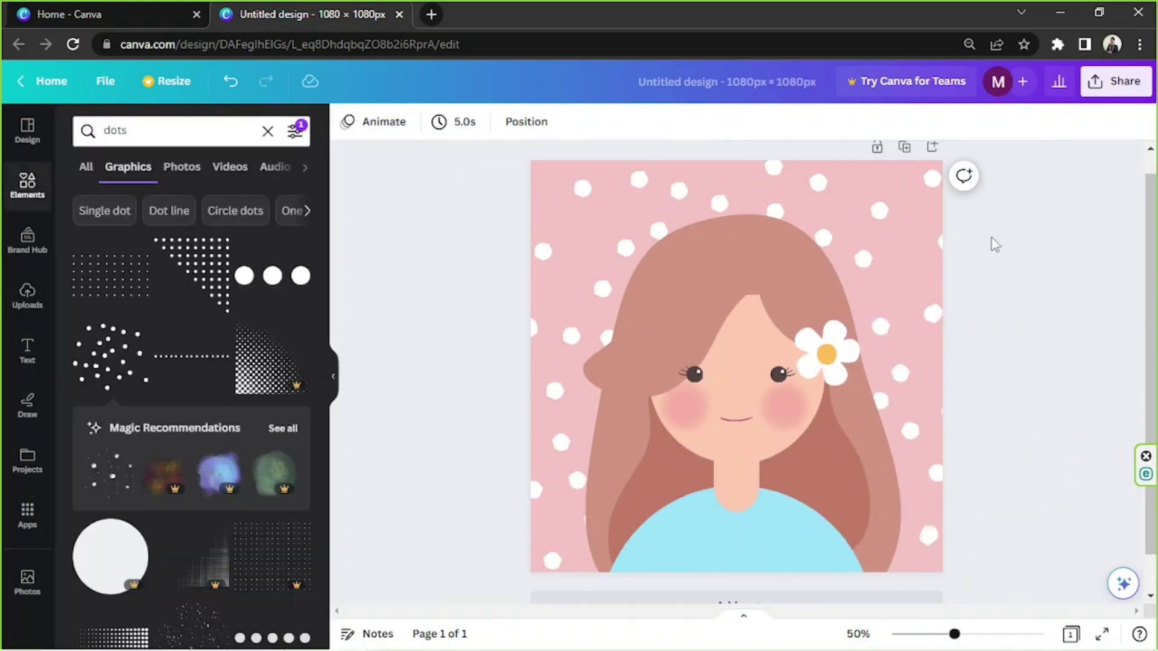
click(923, 396)
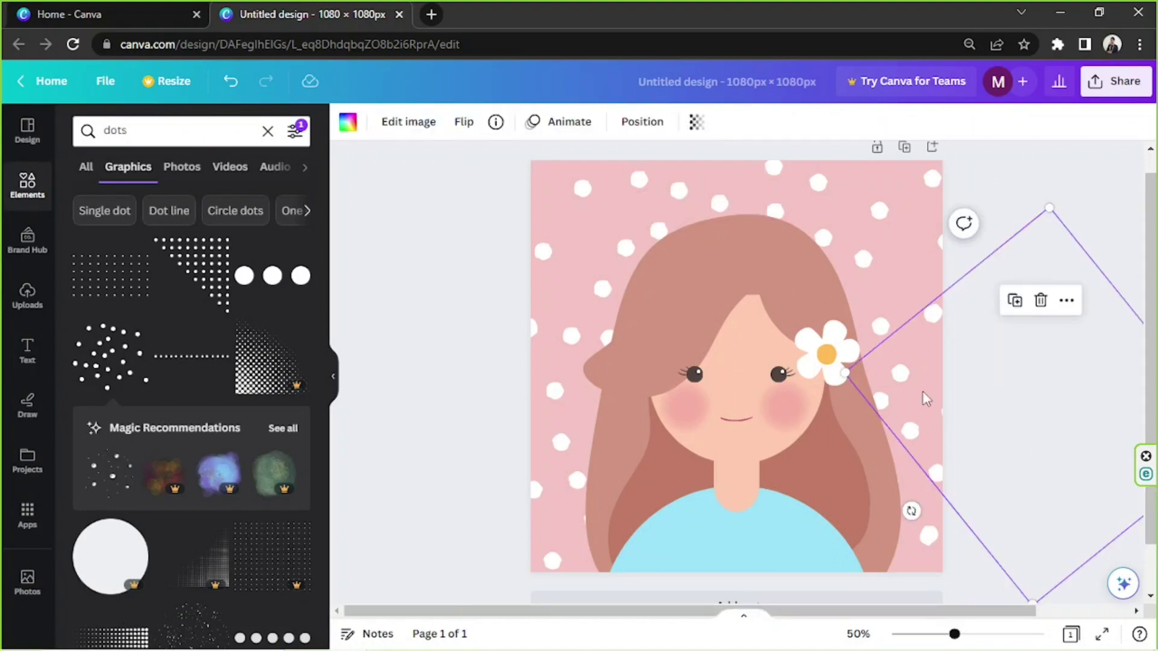
click(1030, 178)
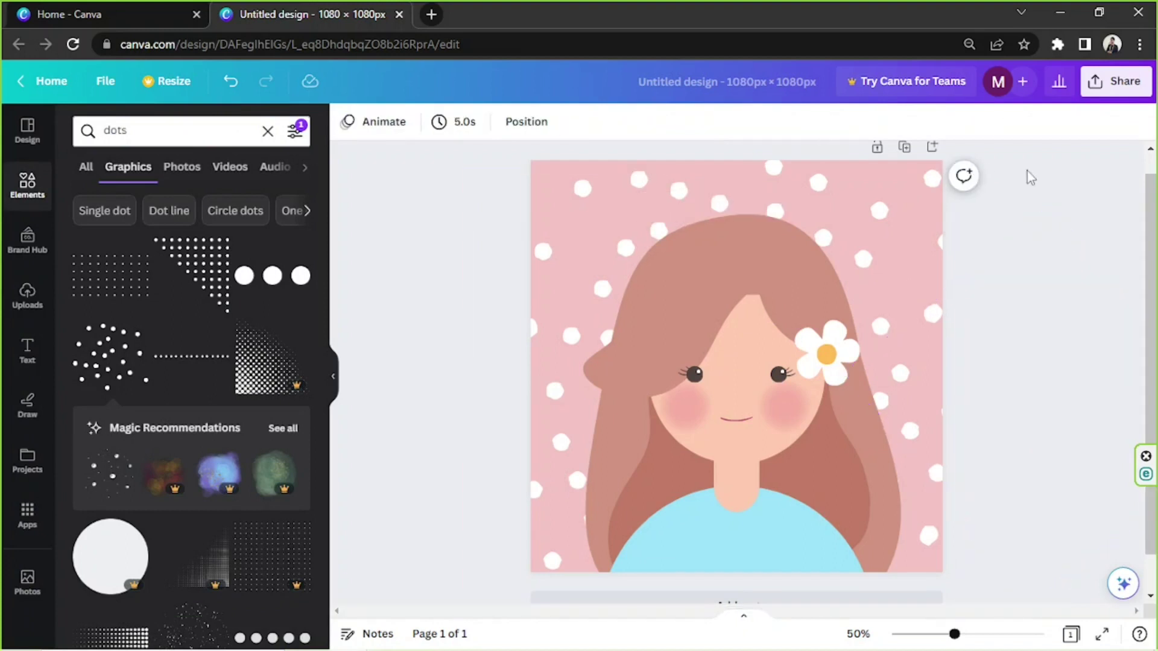
drag(739, 484, 737, 495)
key(ctrl+z)
click(991, 245)
click(694, 299)
click(474, 359)
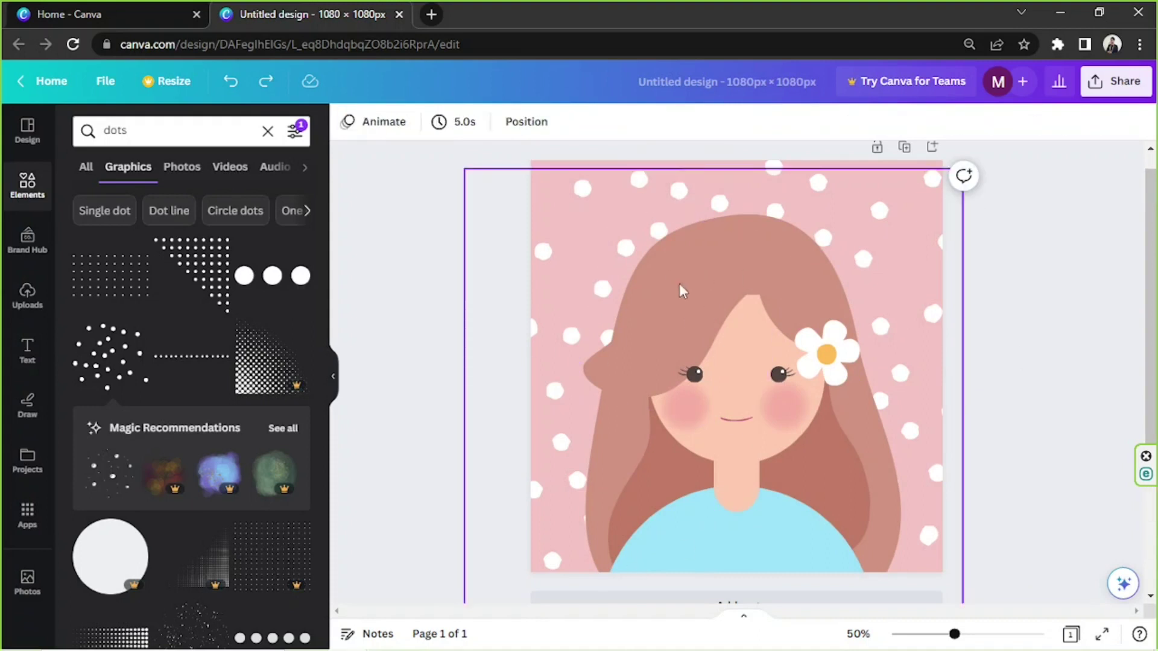
click(681, 287)
click(437, 353)
click(839, 377)
drag(418, 333, 883, 595)
click(1071, 293)
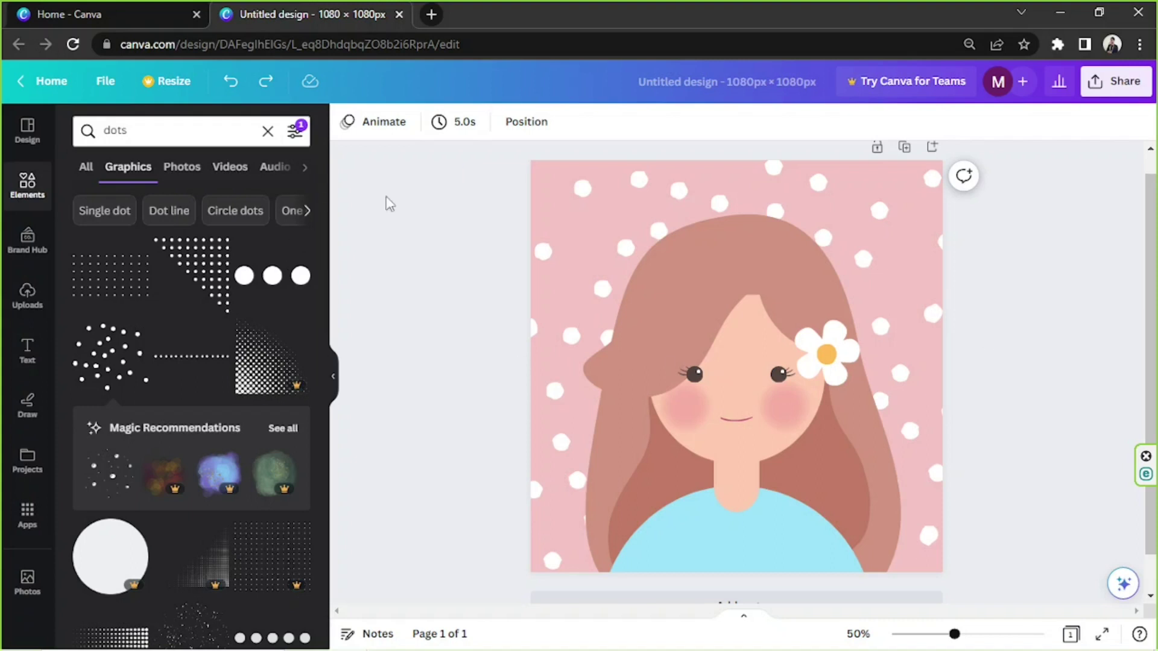
drag(458, 217, 975, 584)
click(1065, 339)
Download the finished design as a PNG at 1,080 × 1,080 px
click(1105, 93)
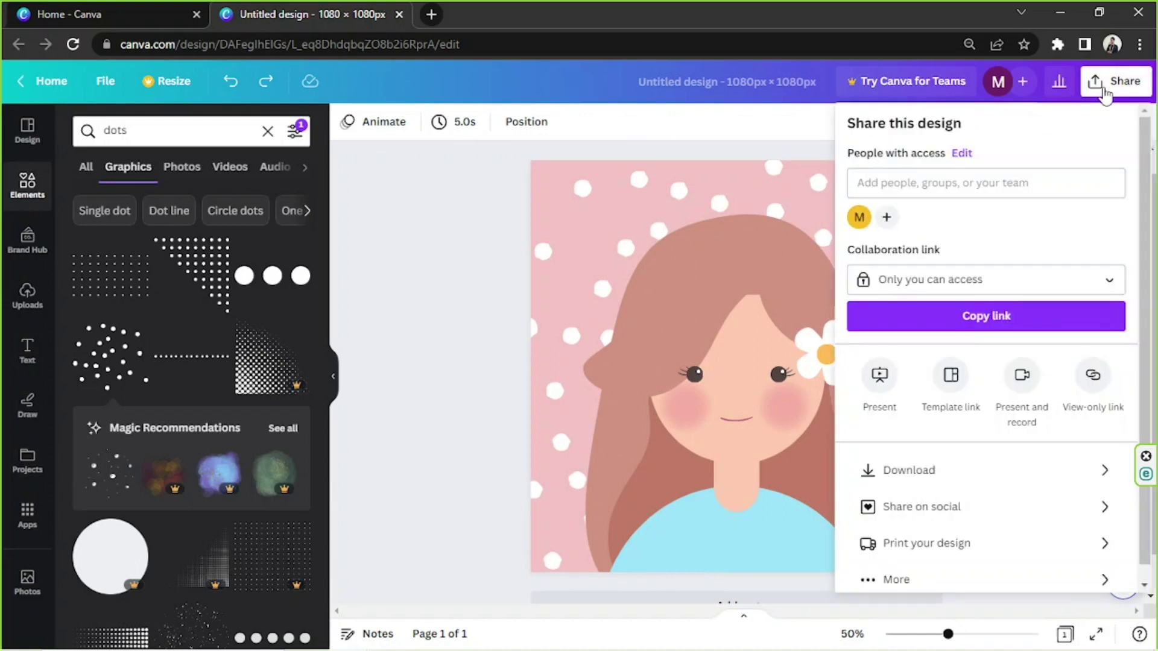
click(969, 469)
click(955, 204)
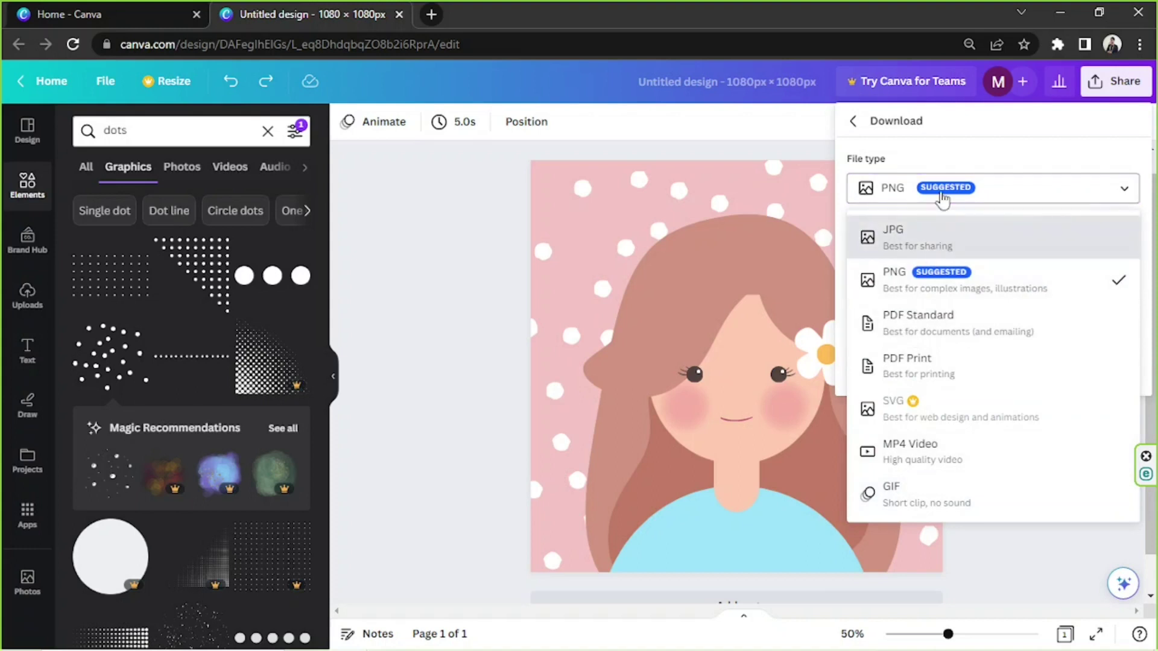
click(942, 199)
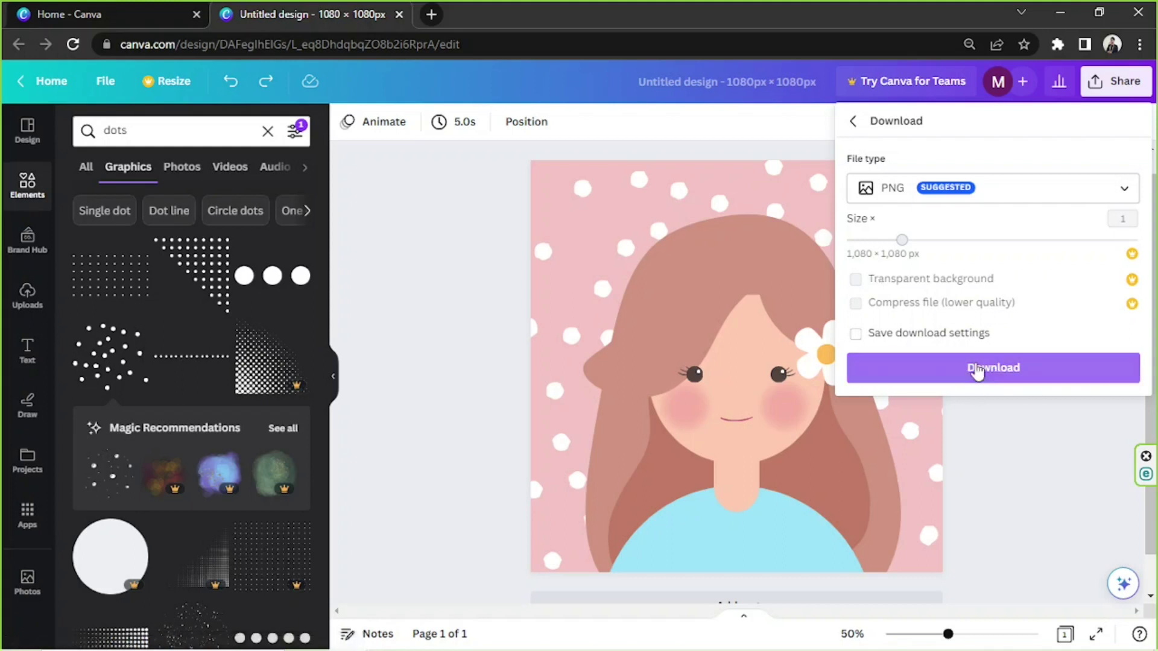
click(992, 379)
click(1036, 451)
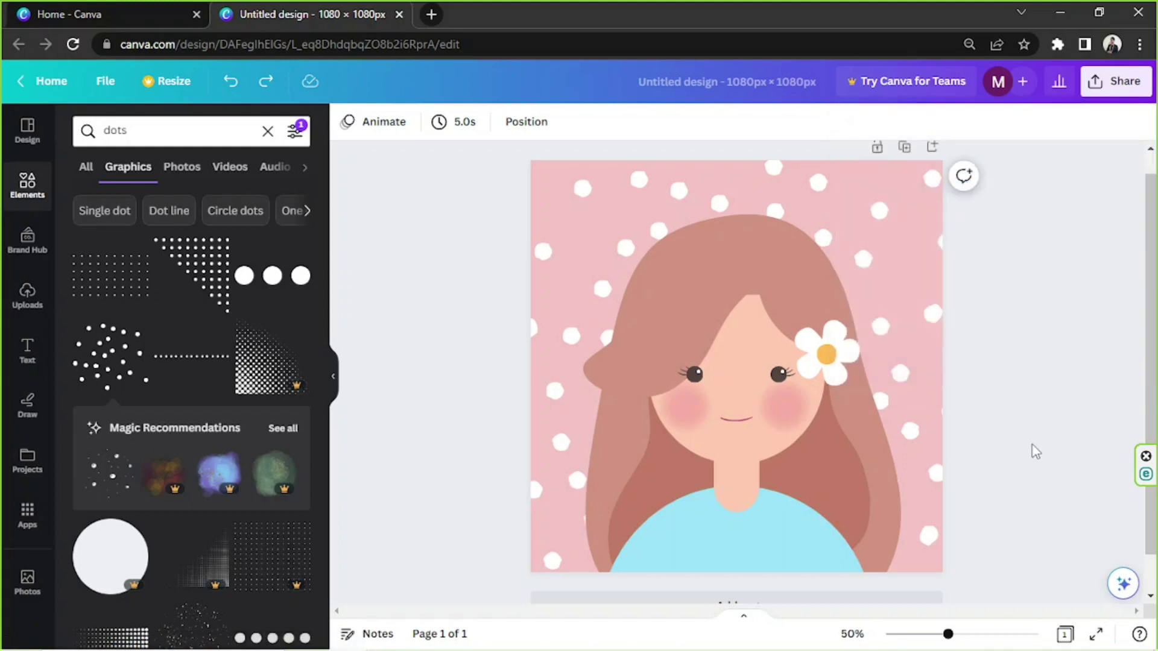